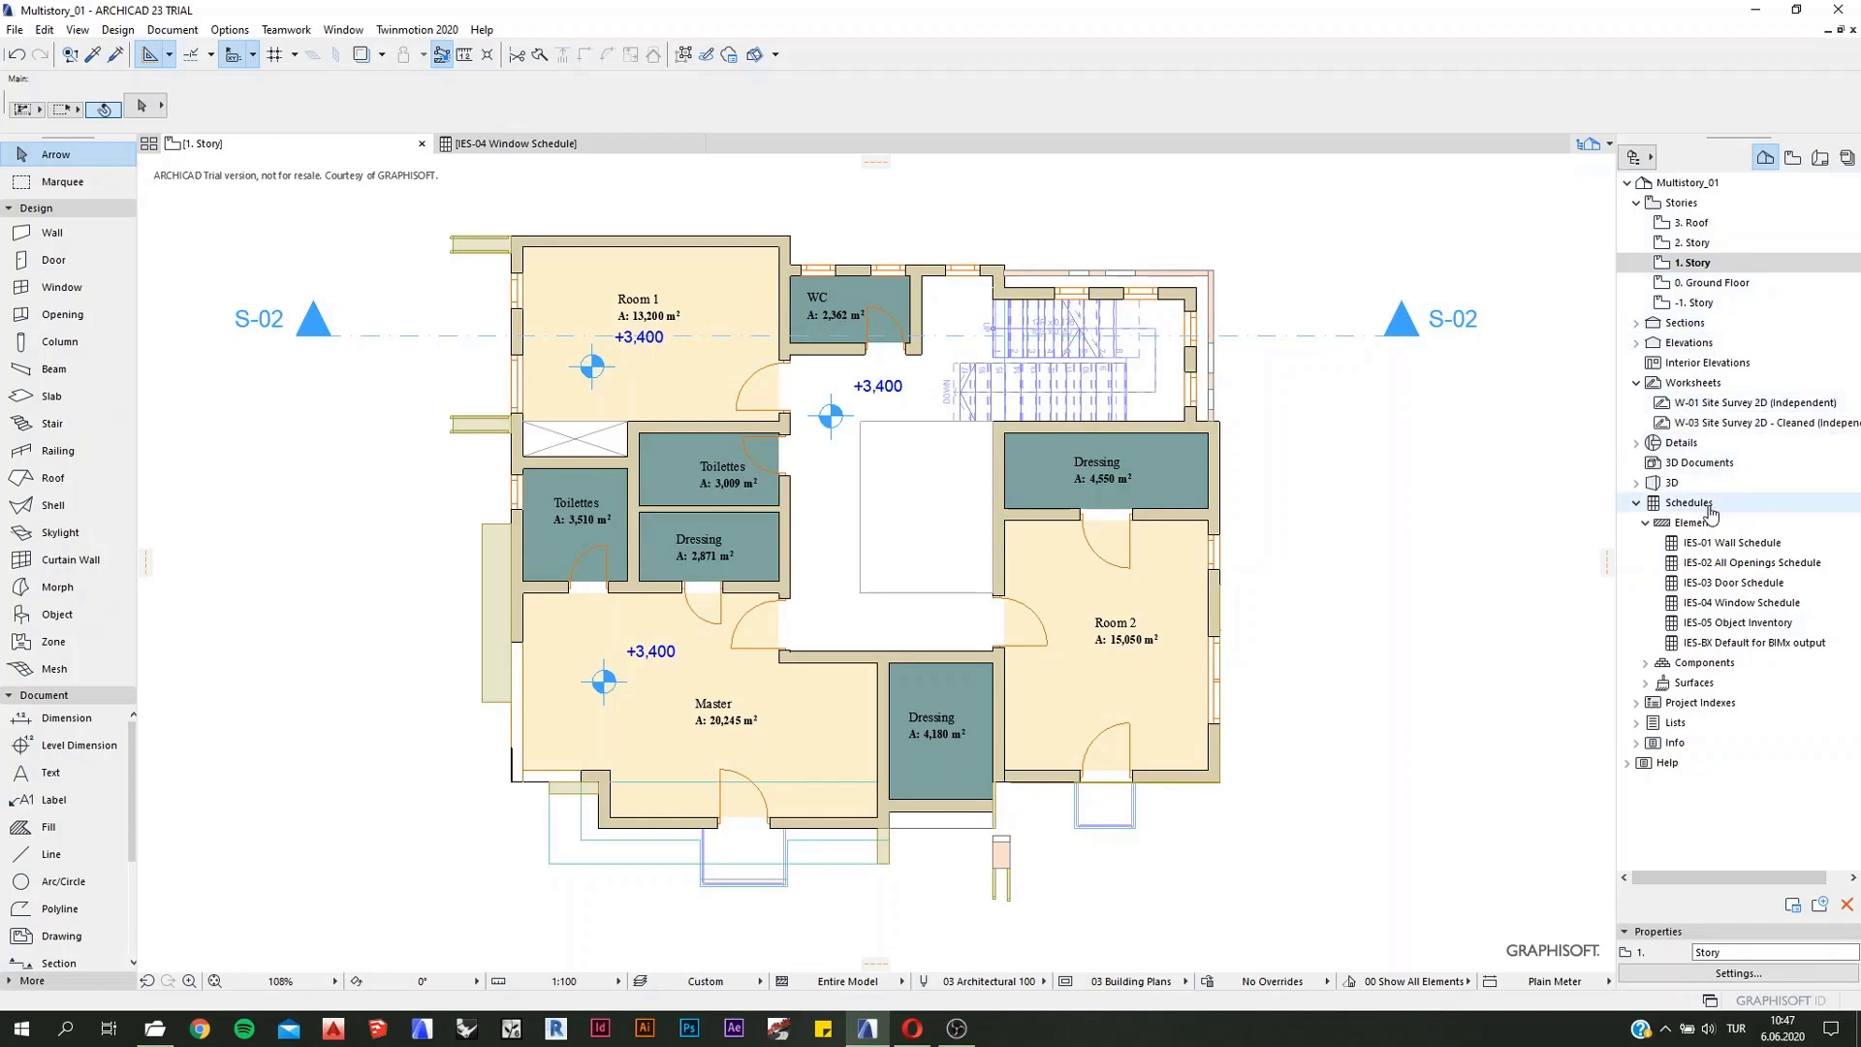
Step: Examine which schedules are available in the project's Elements, Components and Surfaces categories
right_click(1711, 512)
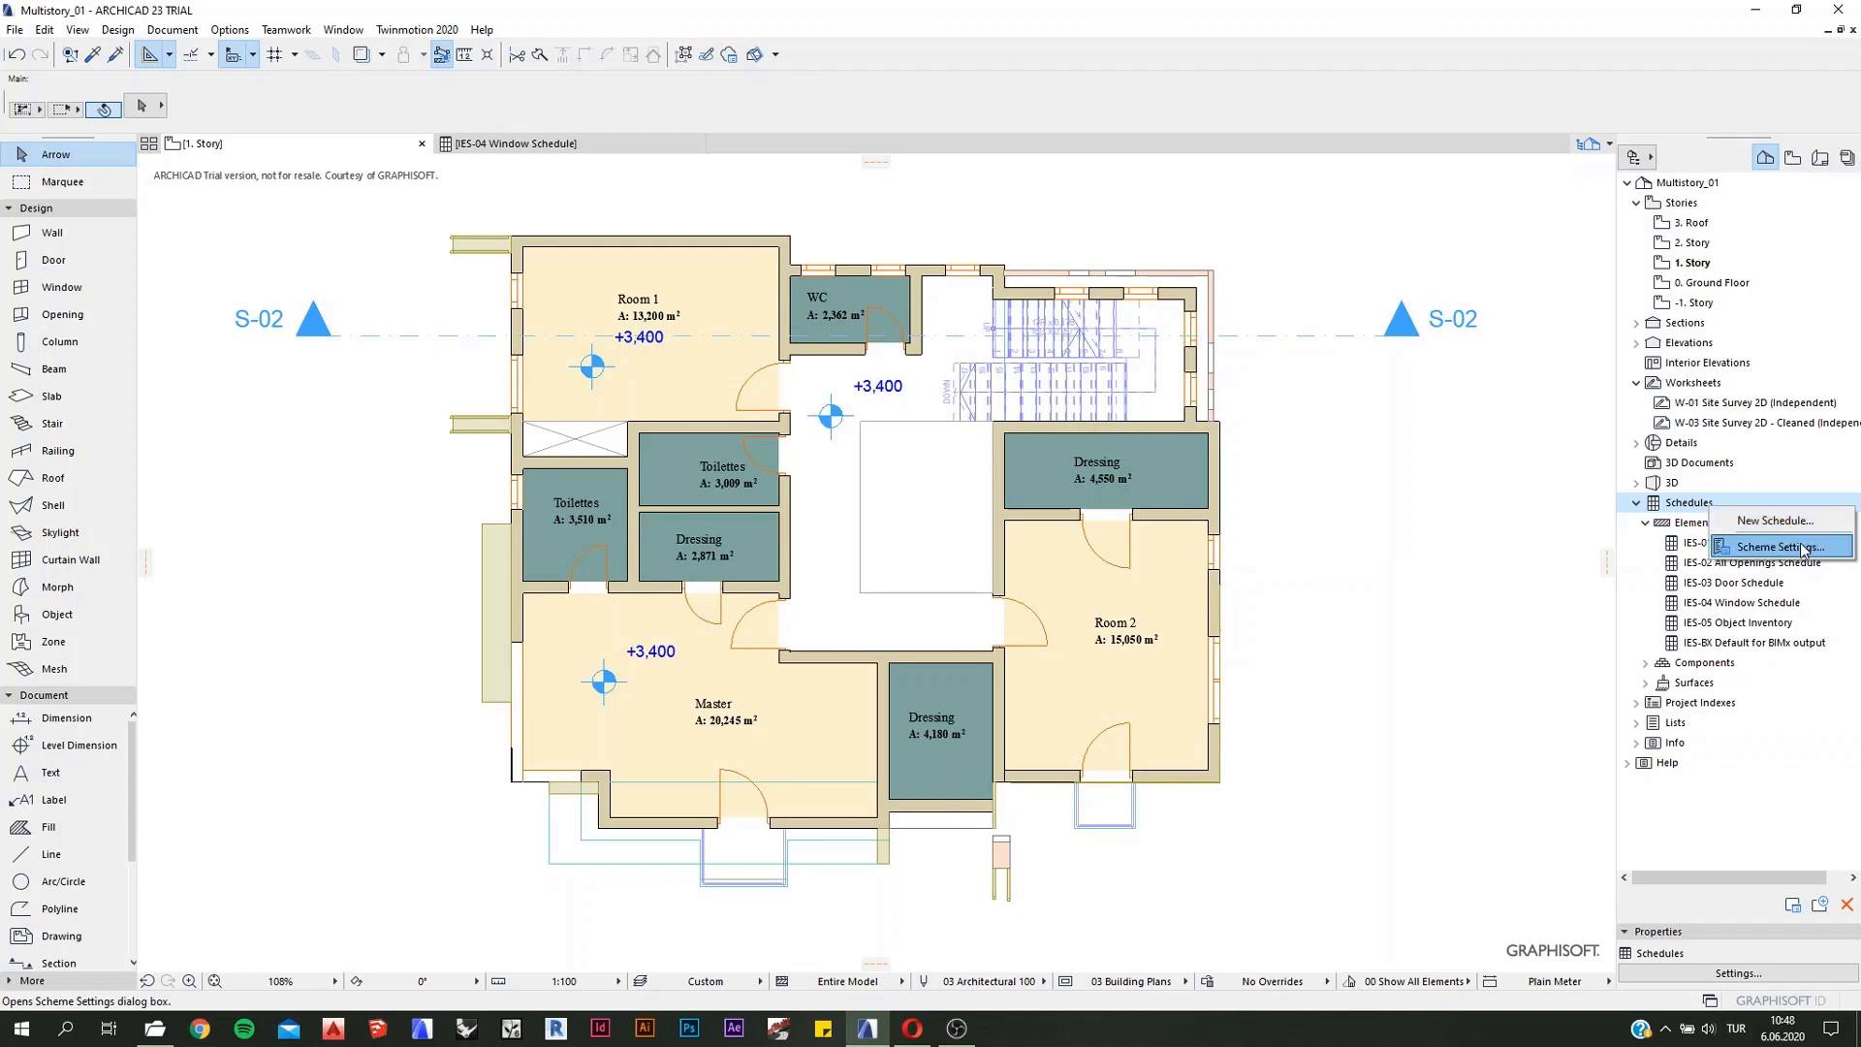
key("Escape")
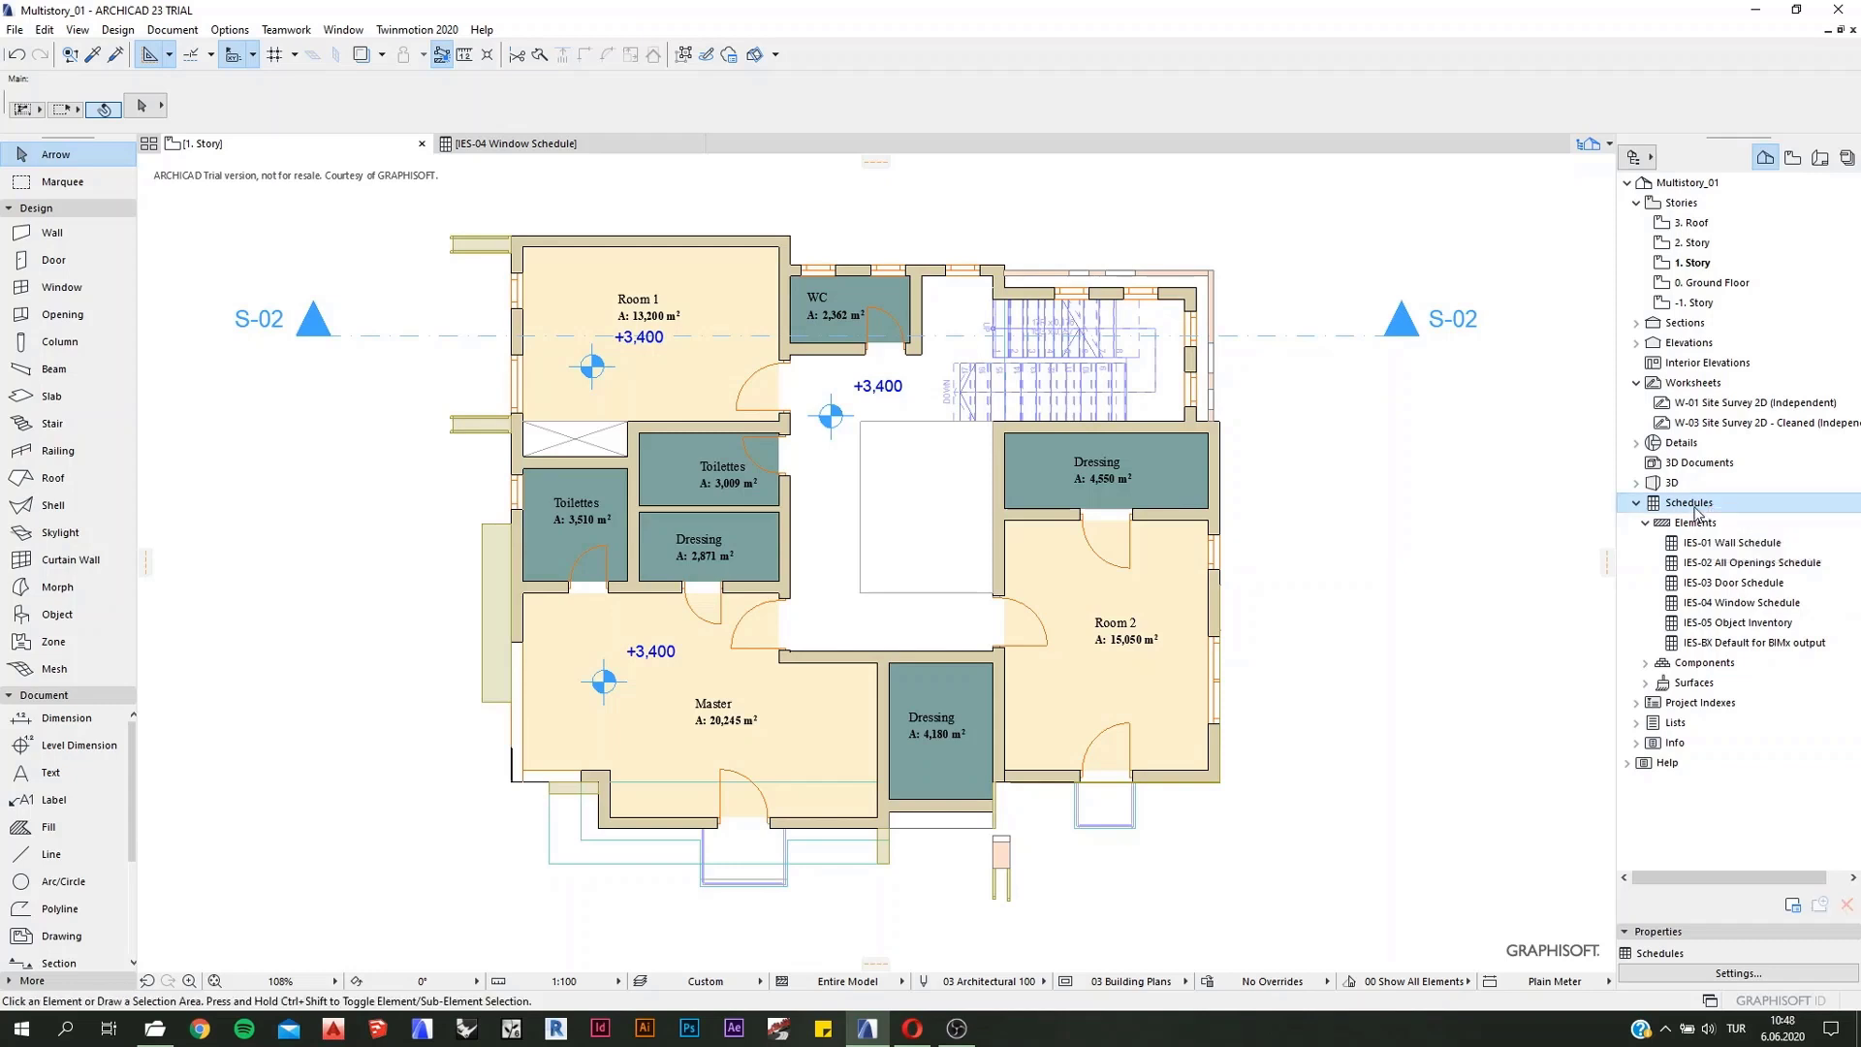
left_click(1645, 522)
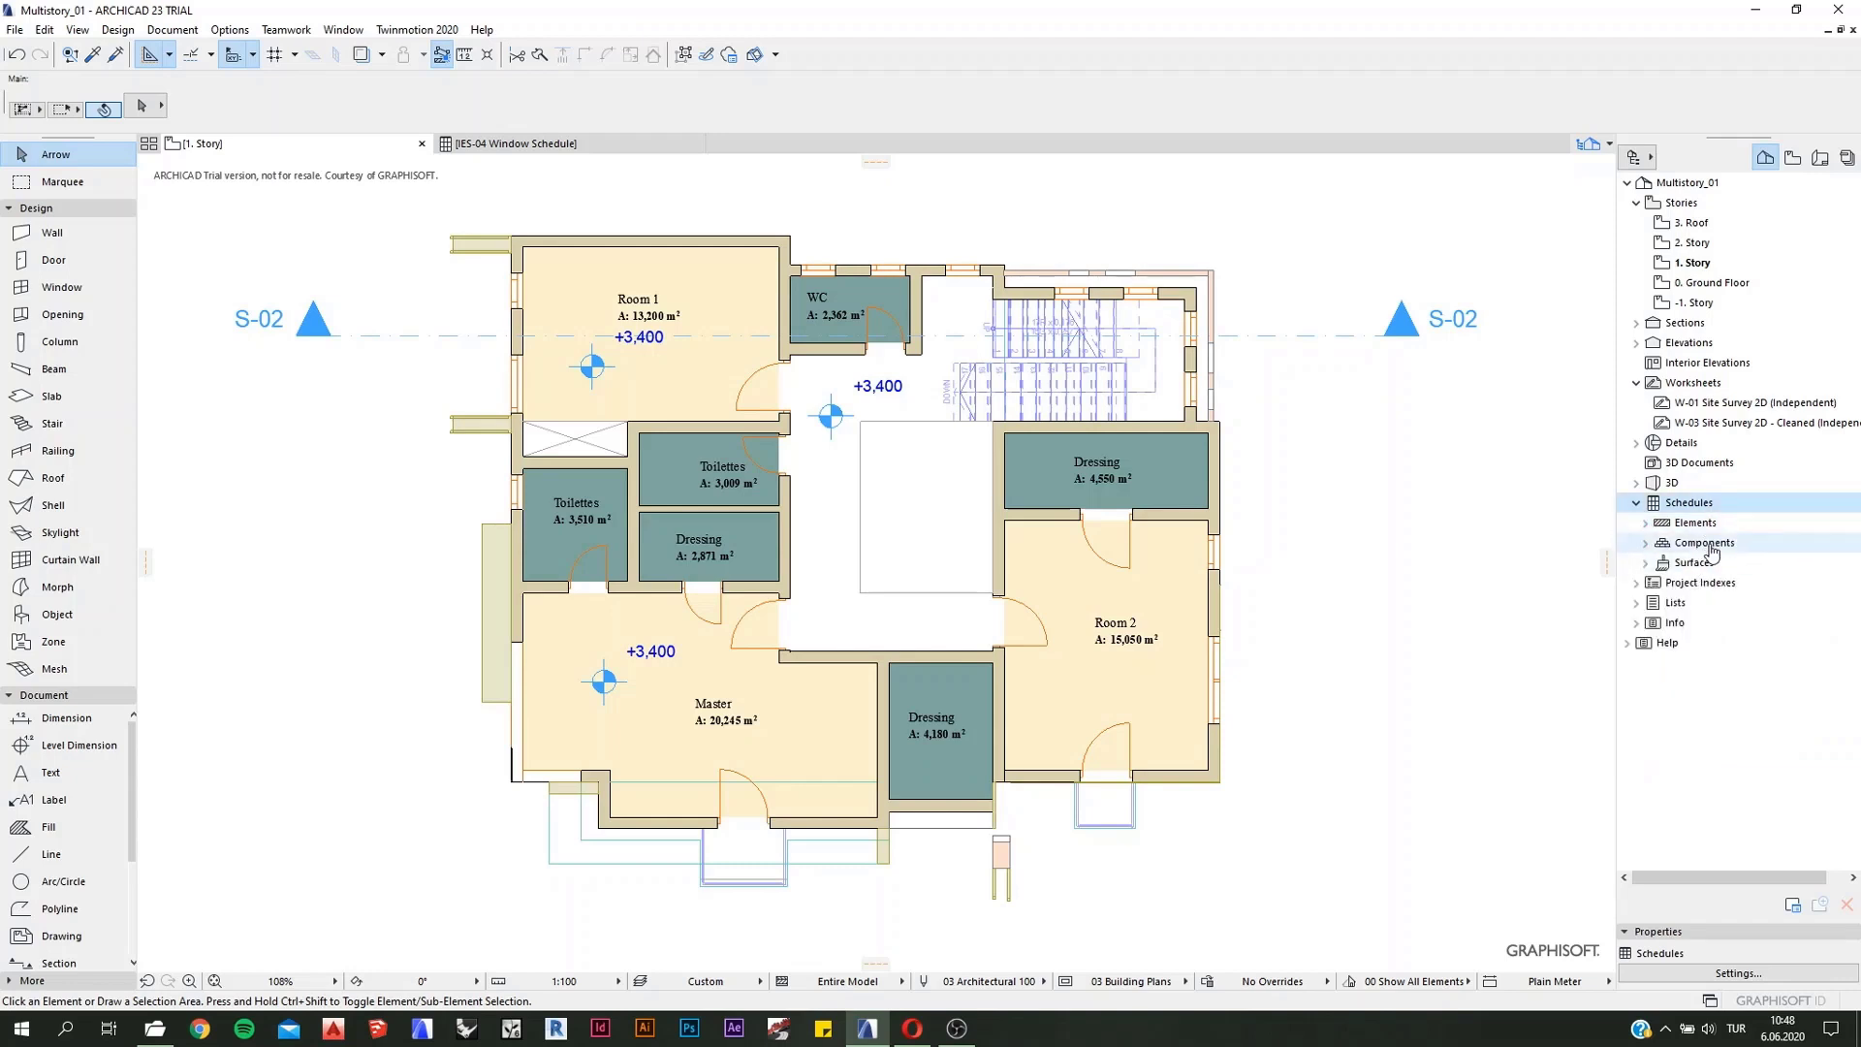
left_click(1645, 524)
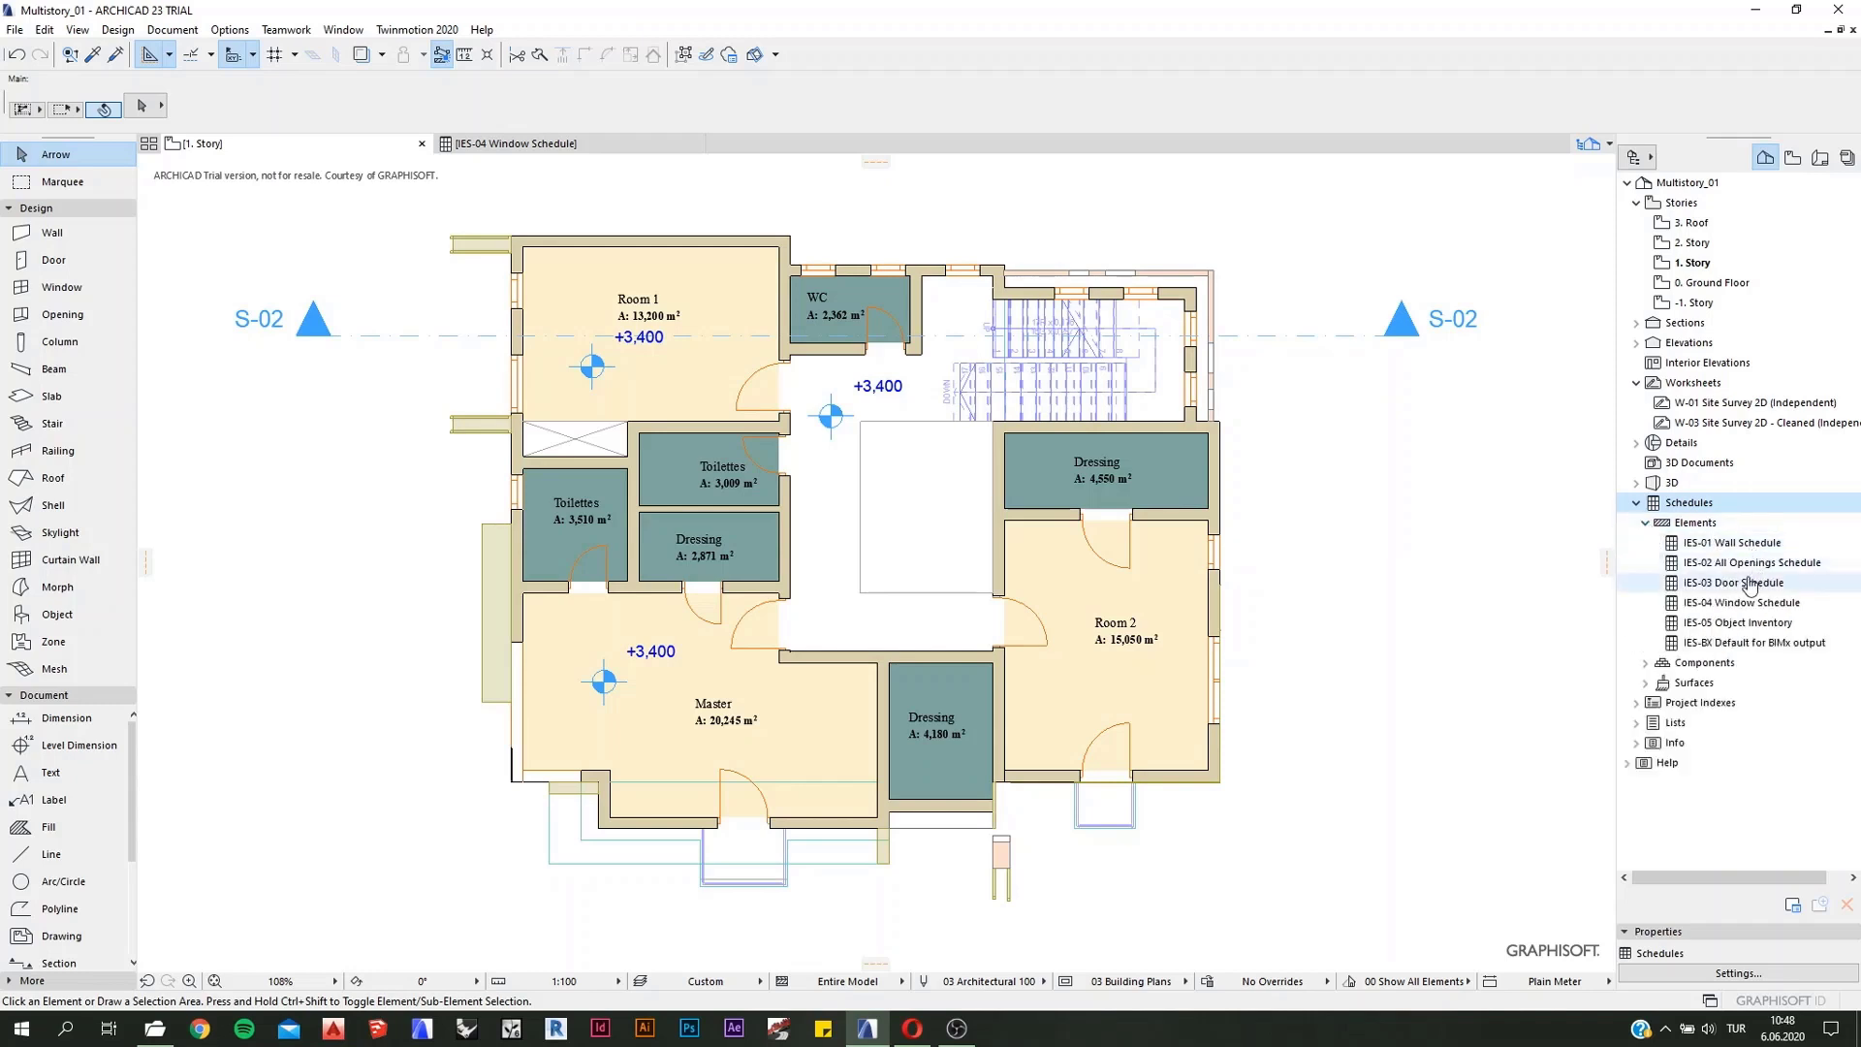
left_click(1646, 524)
left_click(1646, 543)
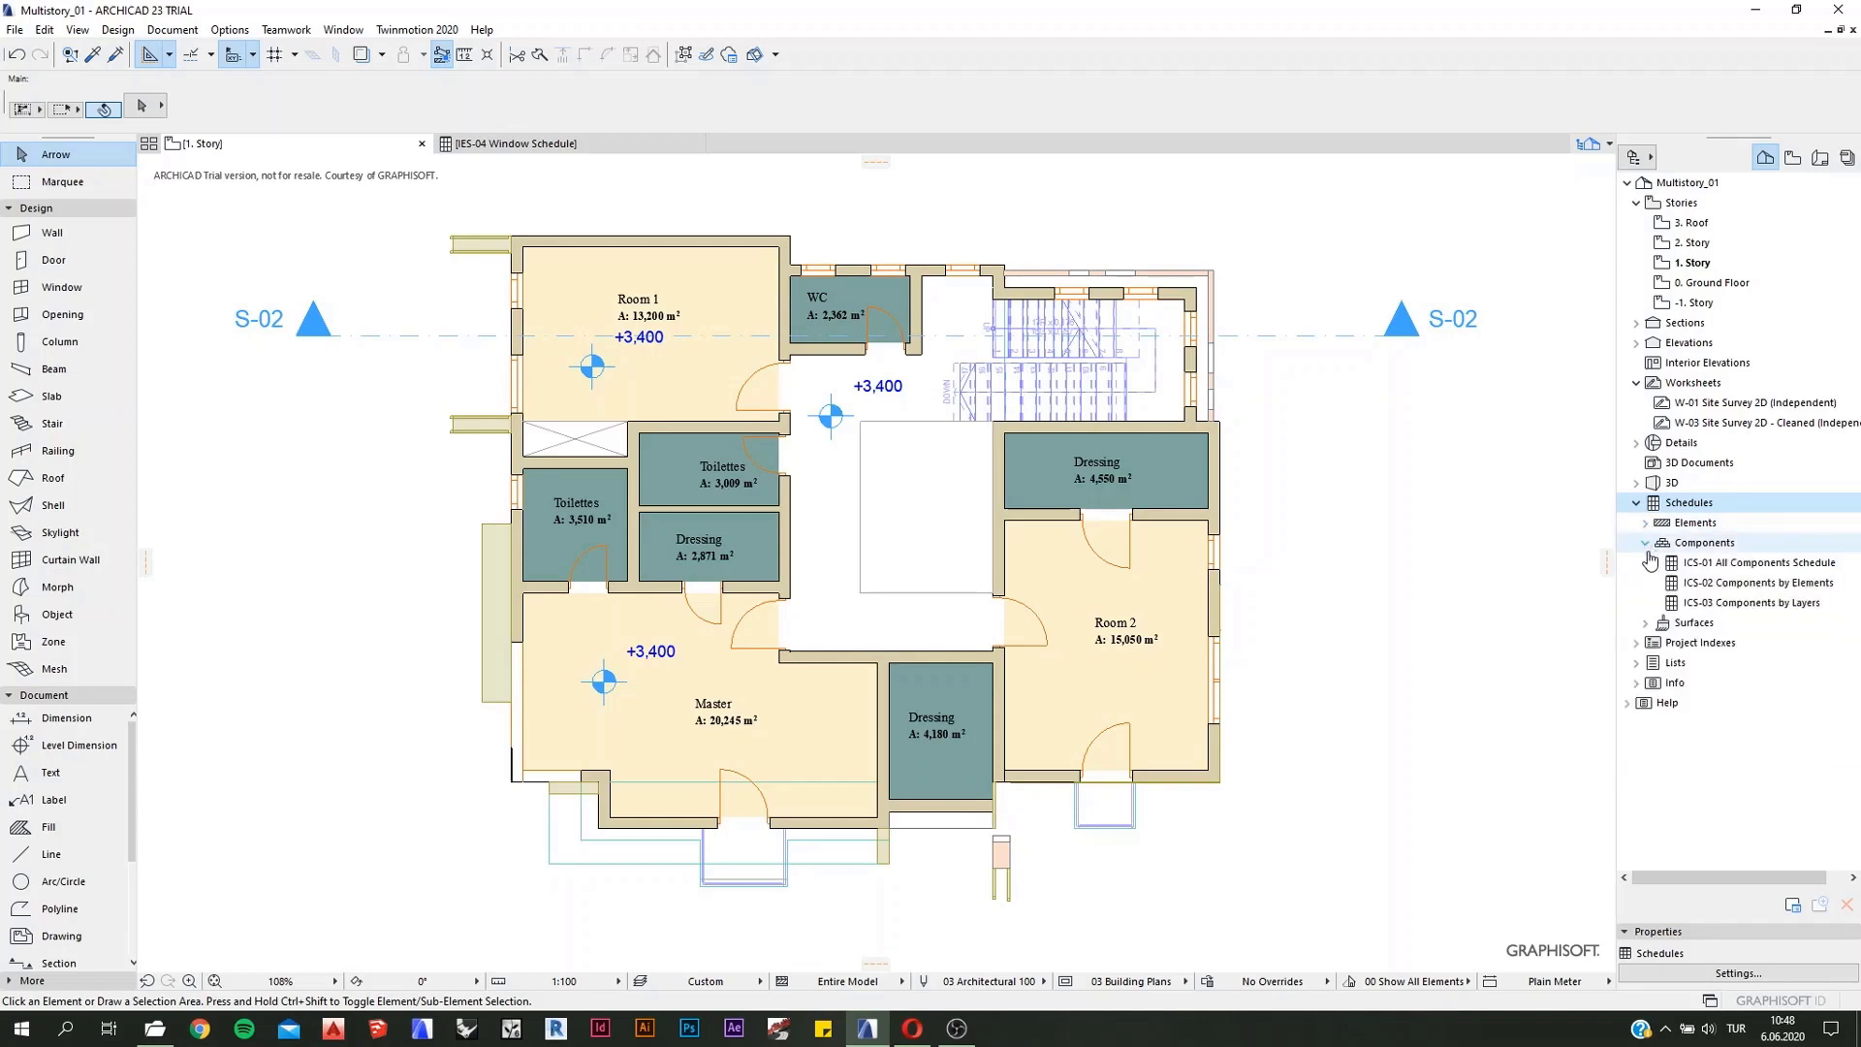
left_click(1646, 542)
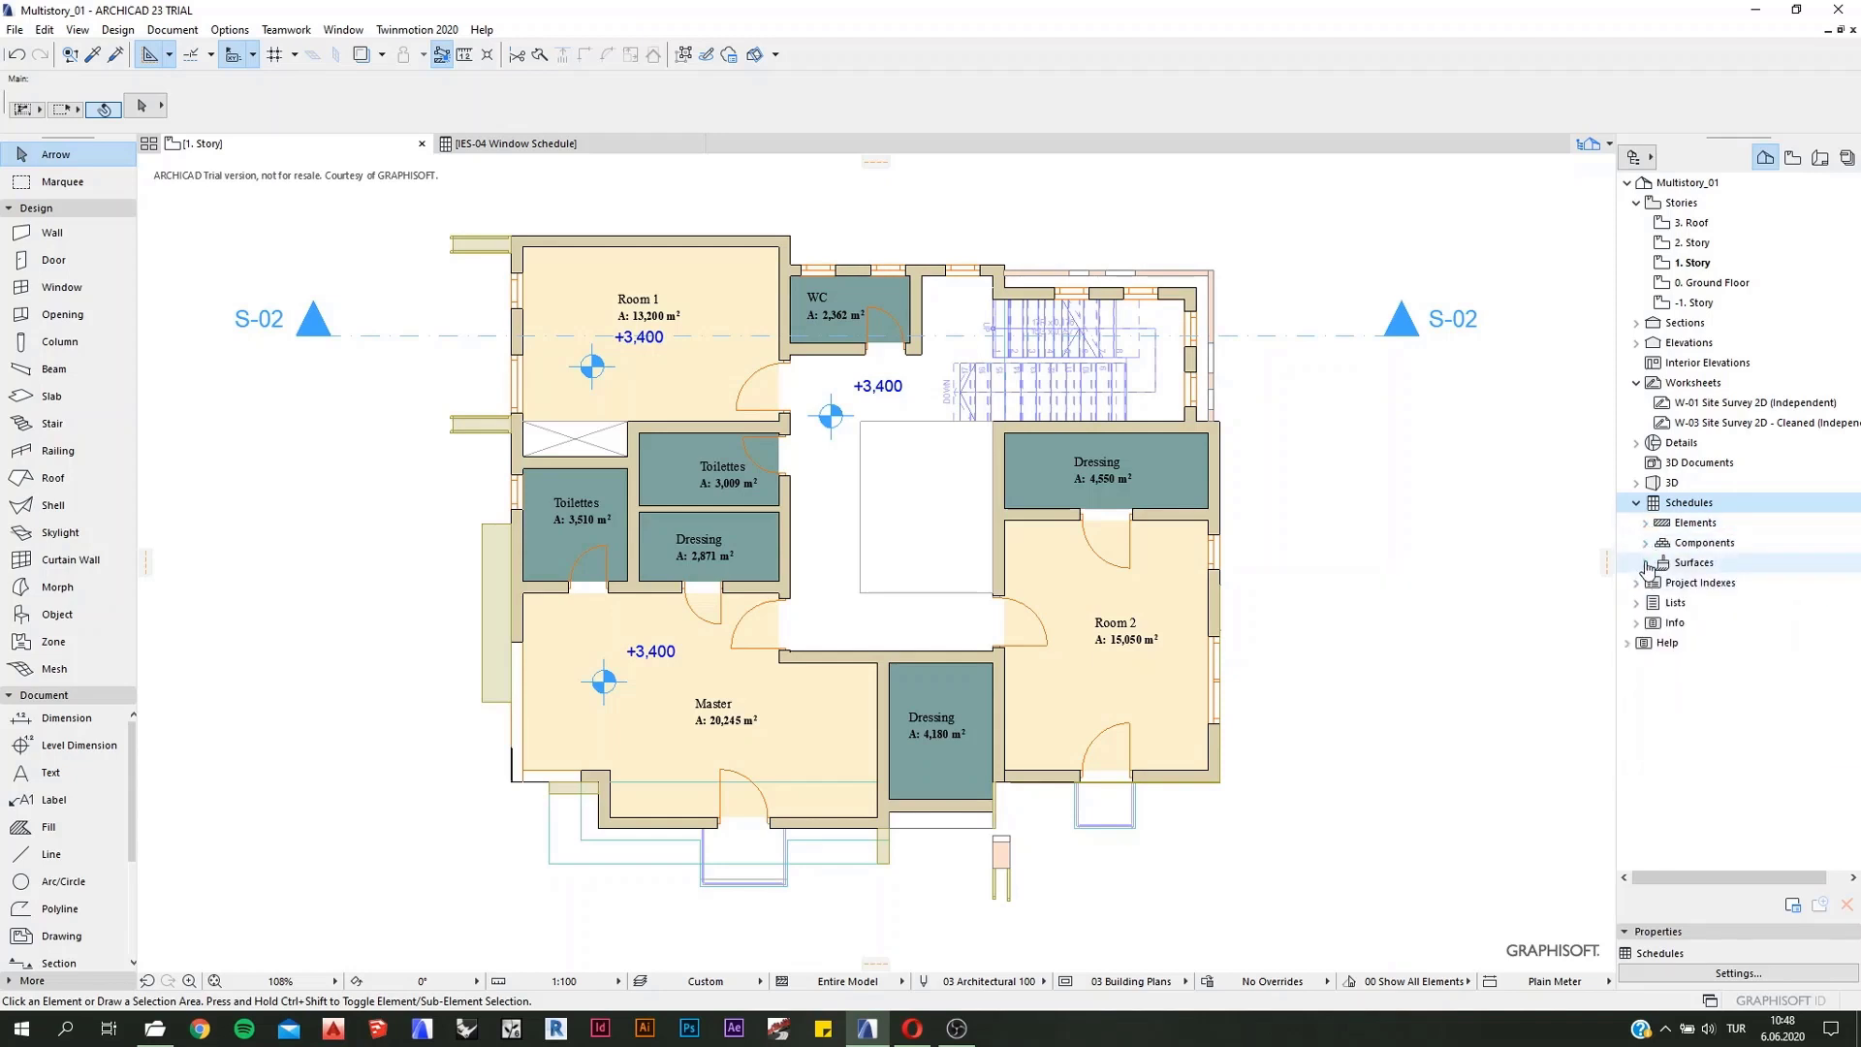
left_click(1646, 562)
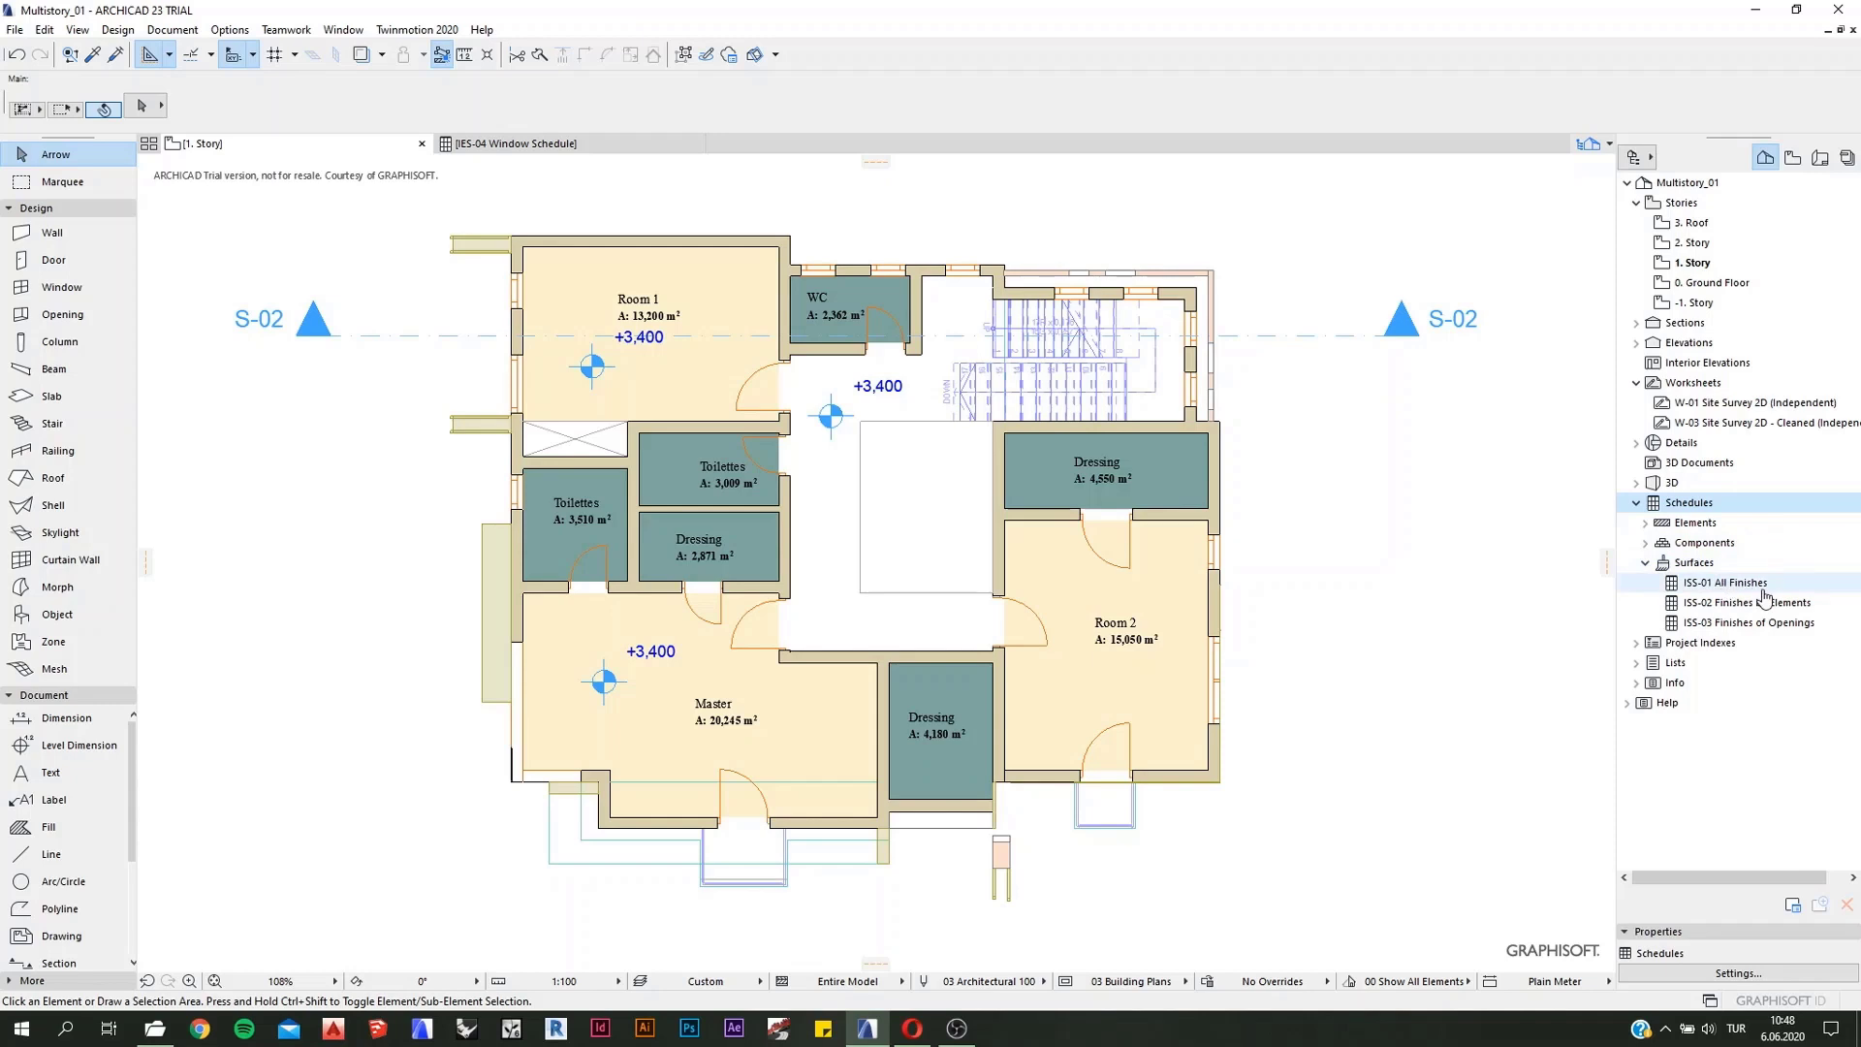
left_click(1644, 565)
left_click(1647, 544)
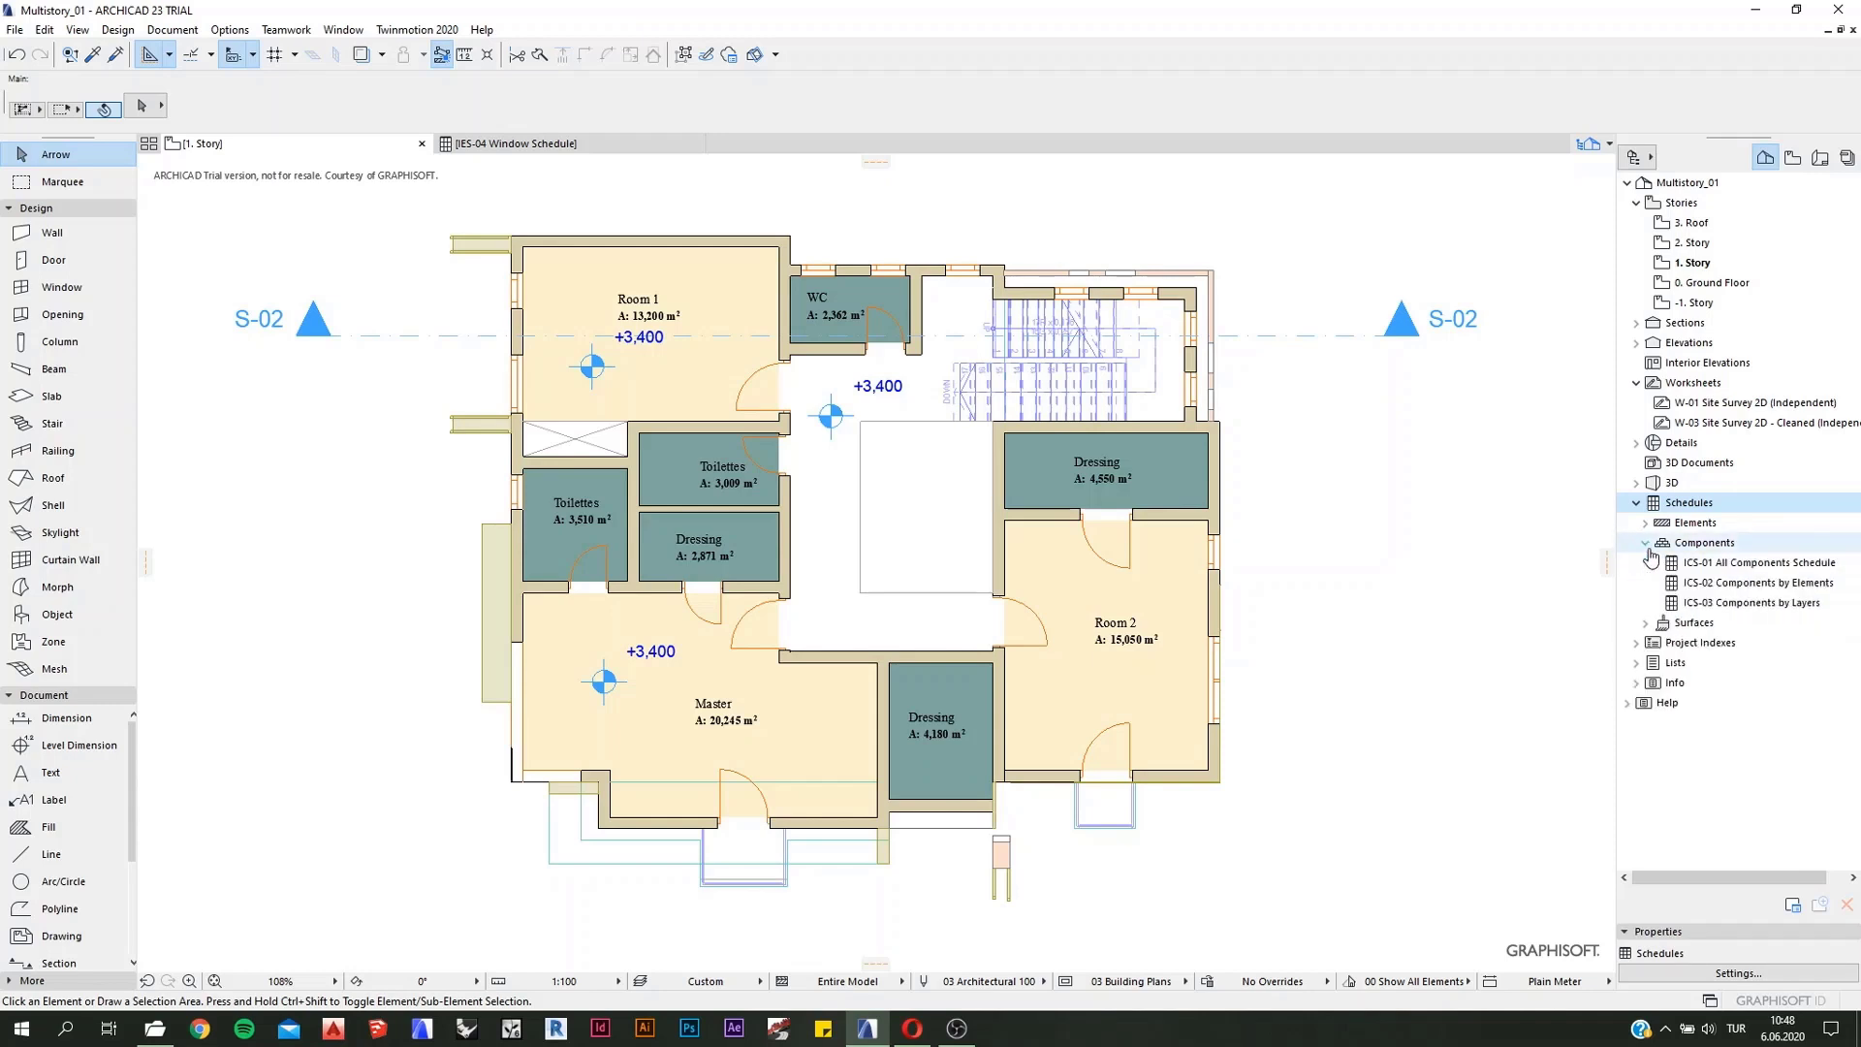
left_click(1647, 526)
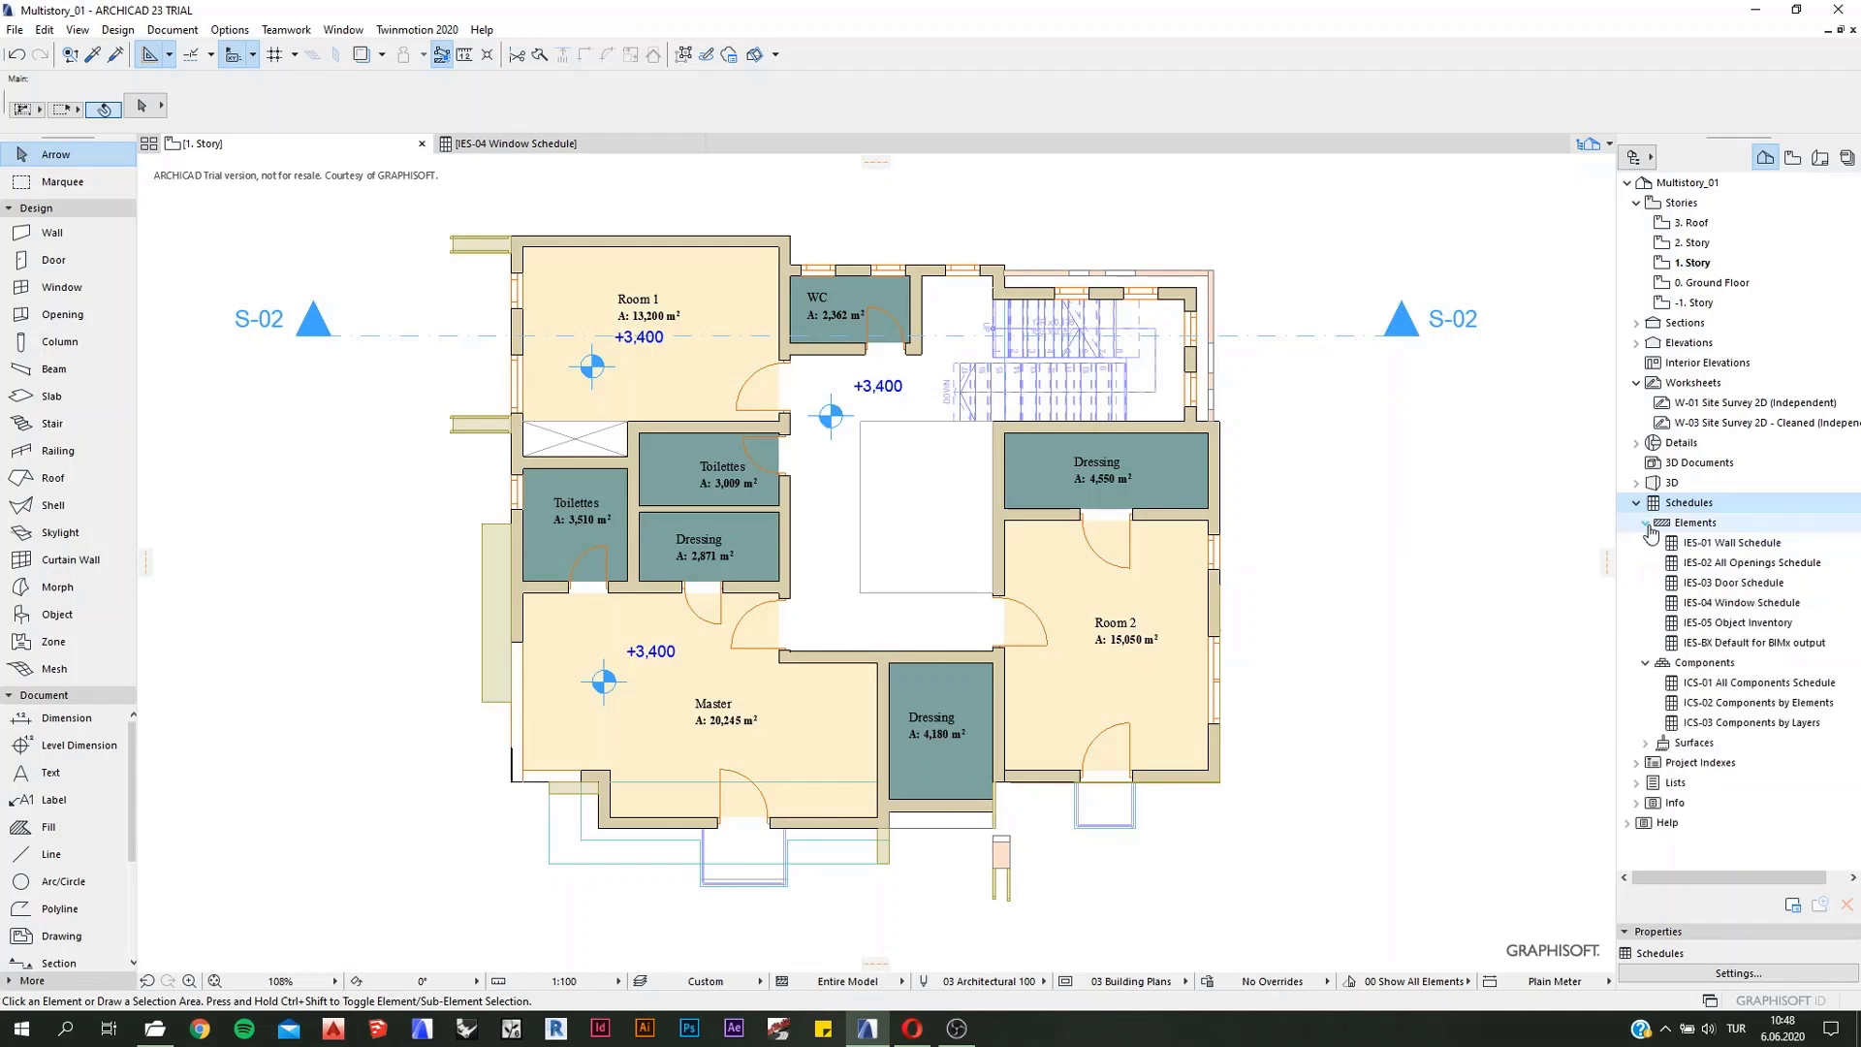
Step: Open the IES-03 Door Schedule and view its header column, first doors and 3D back views
double_click(1747, 584)
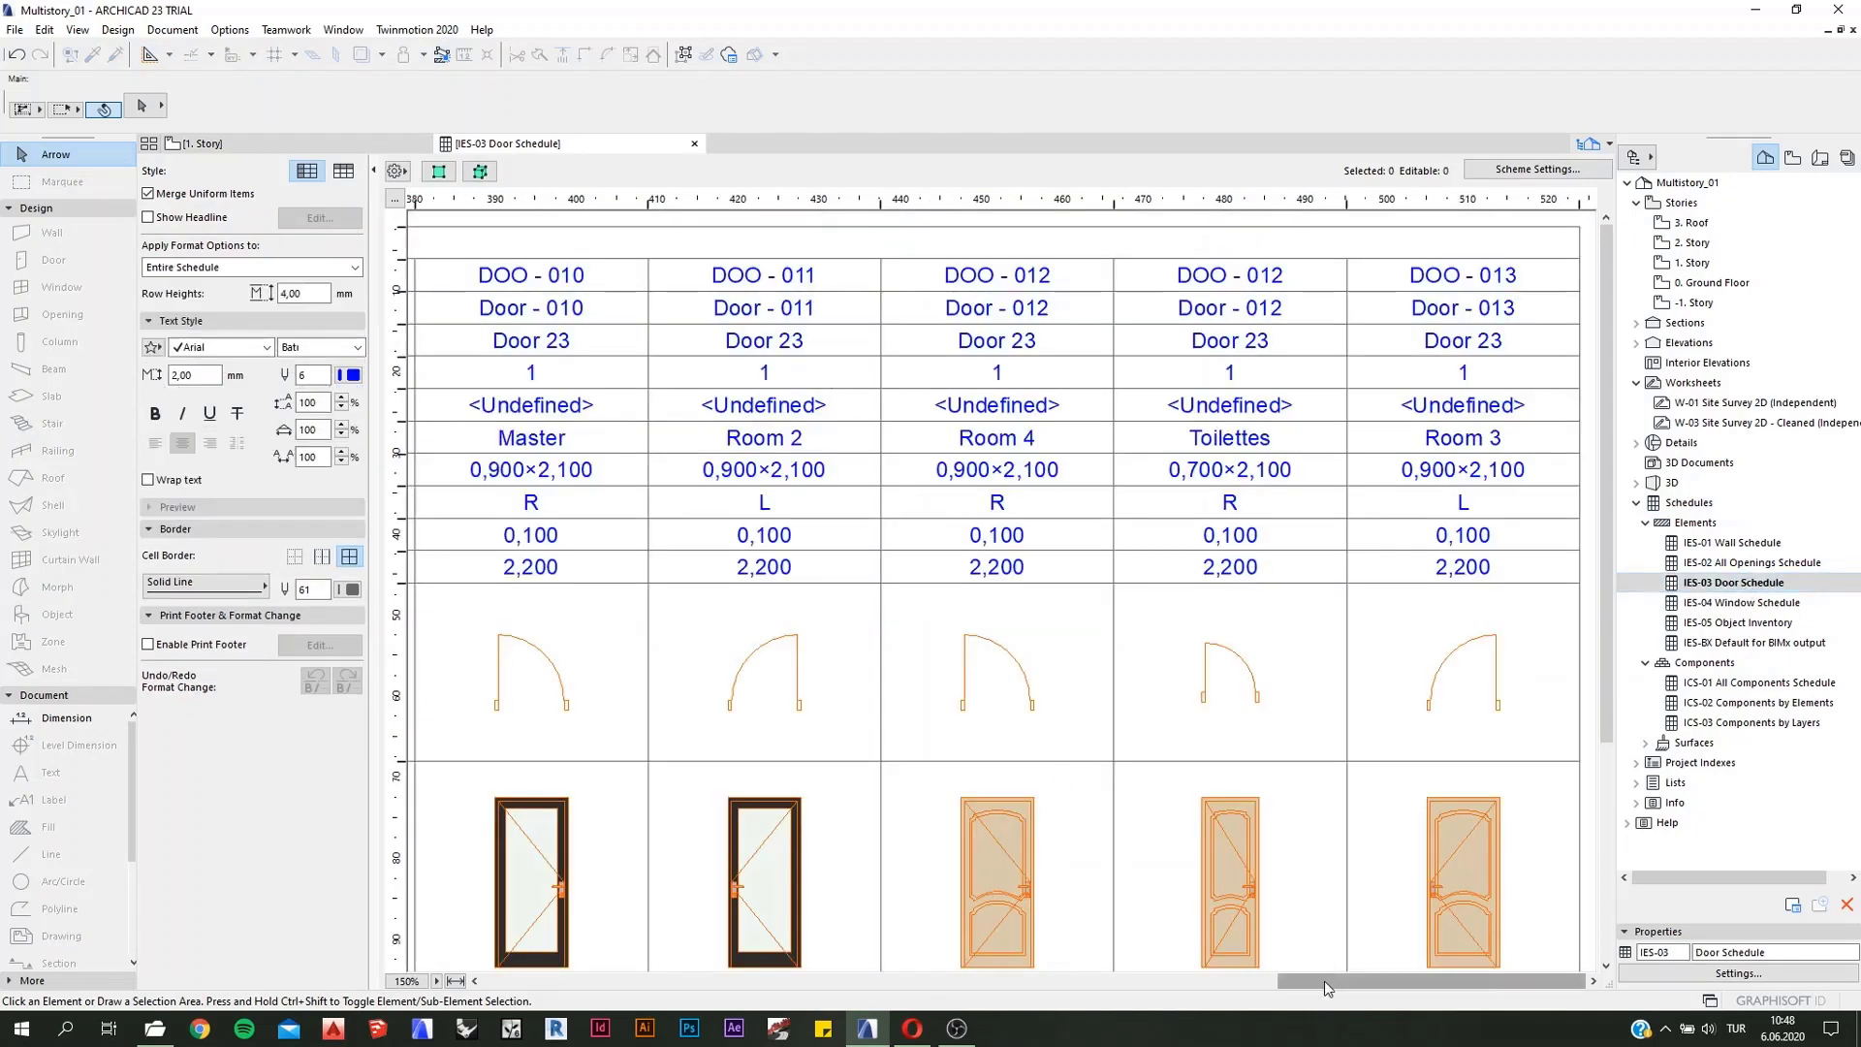
left_click_drag(1297, 981, 497, 981)
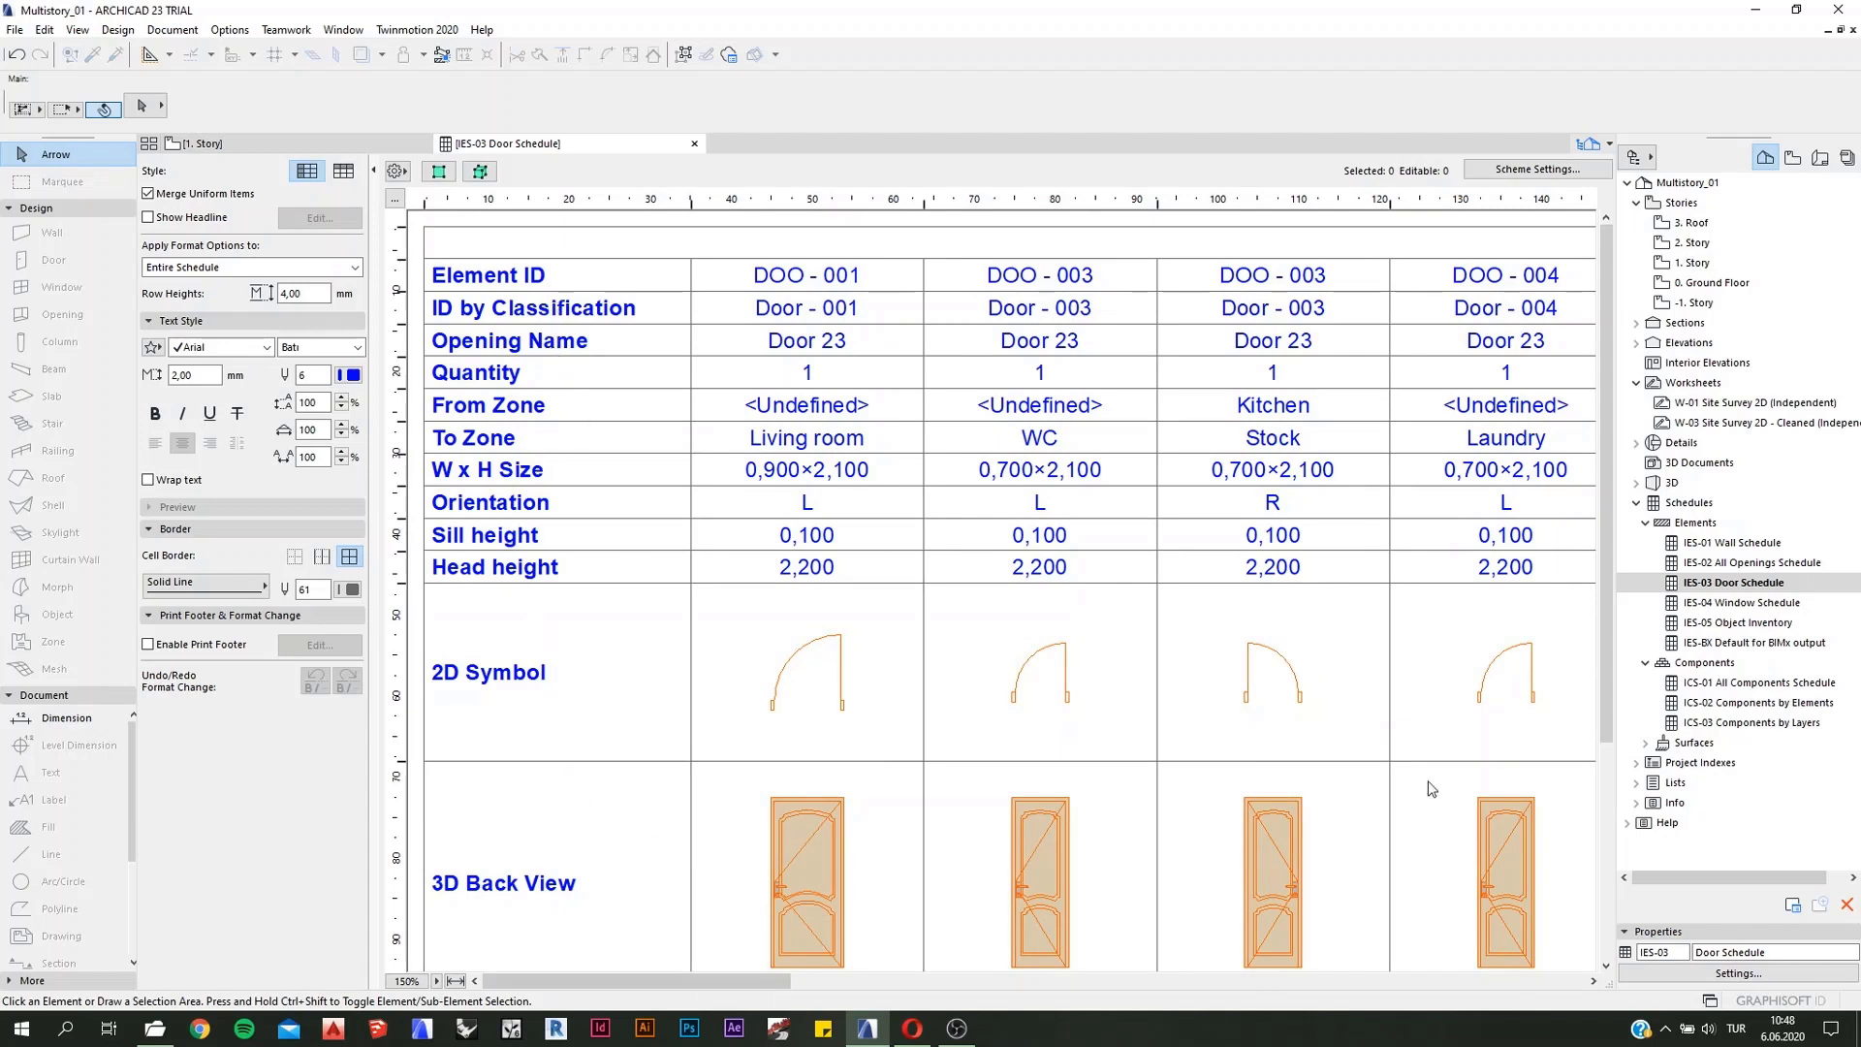
left_click_drag(1603, 705, 1601, 780)
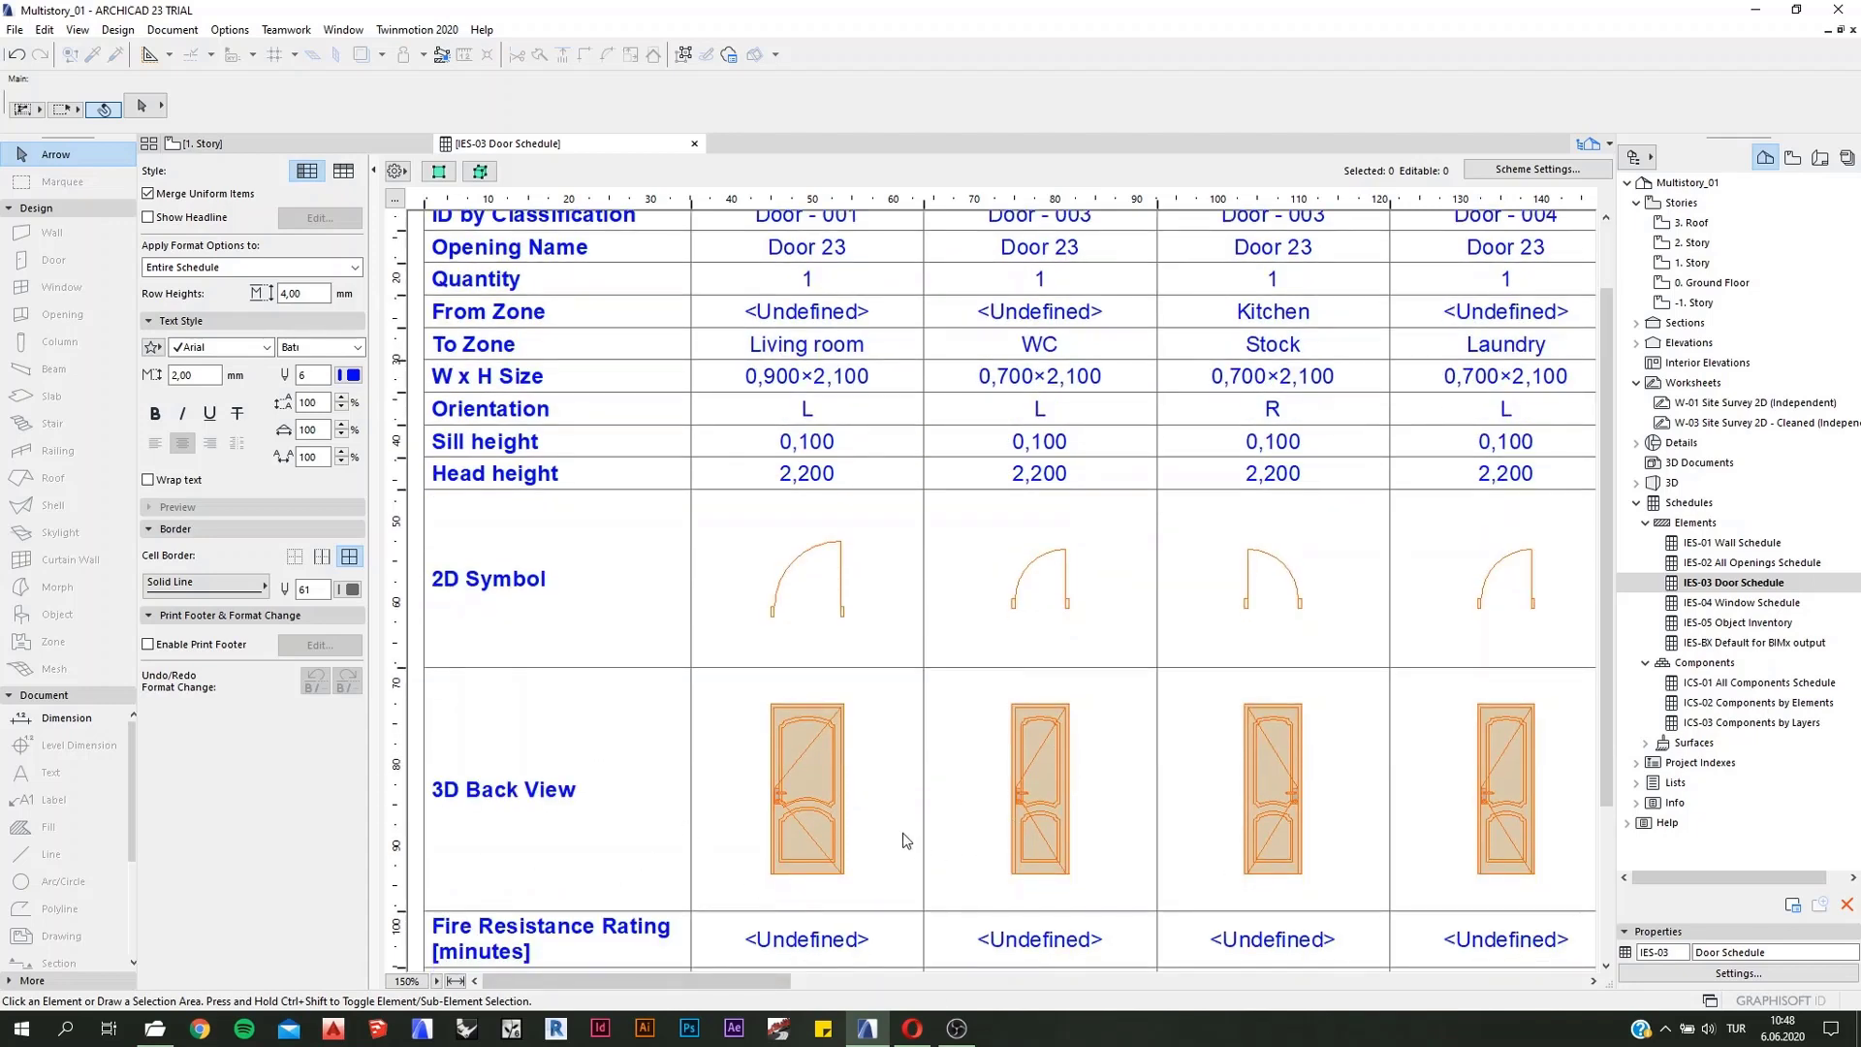
scroll(824, 676, "up", 2)
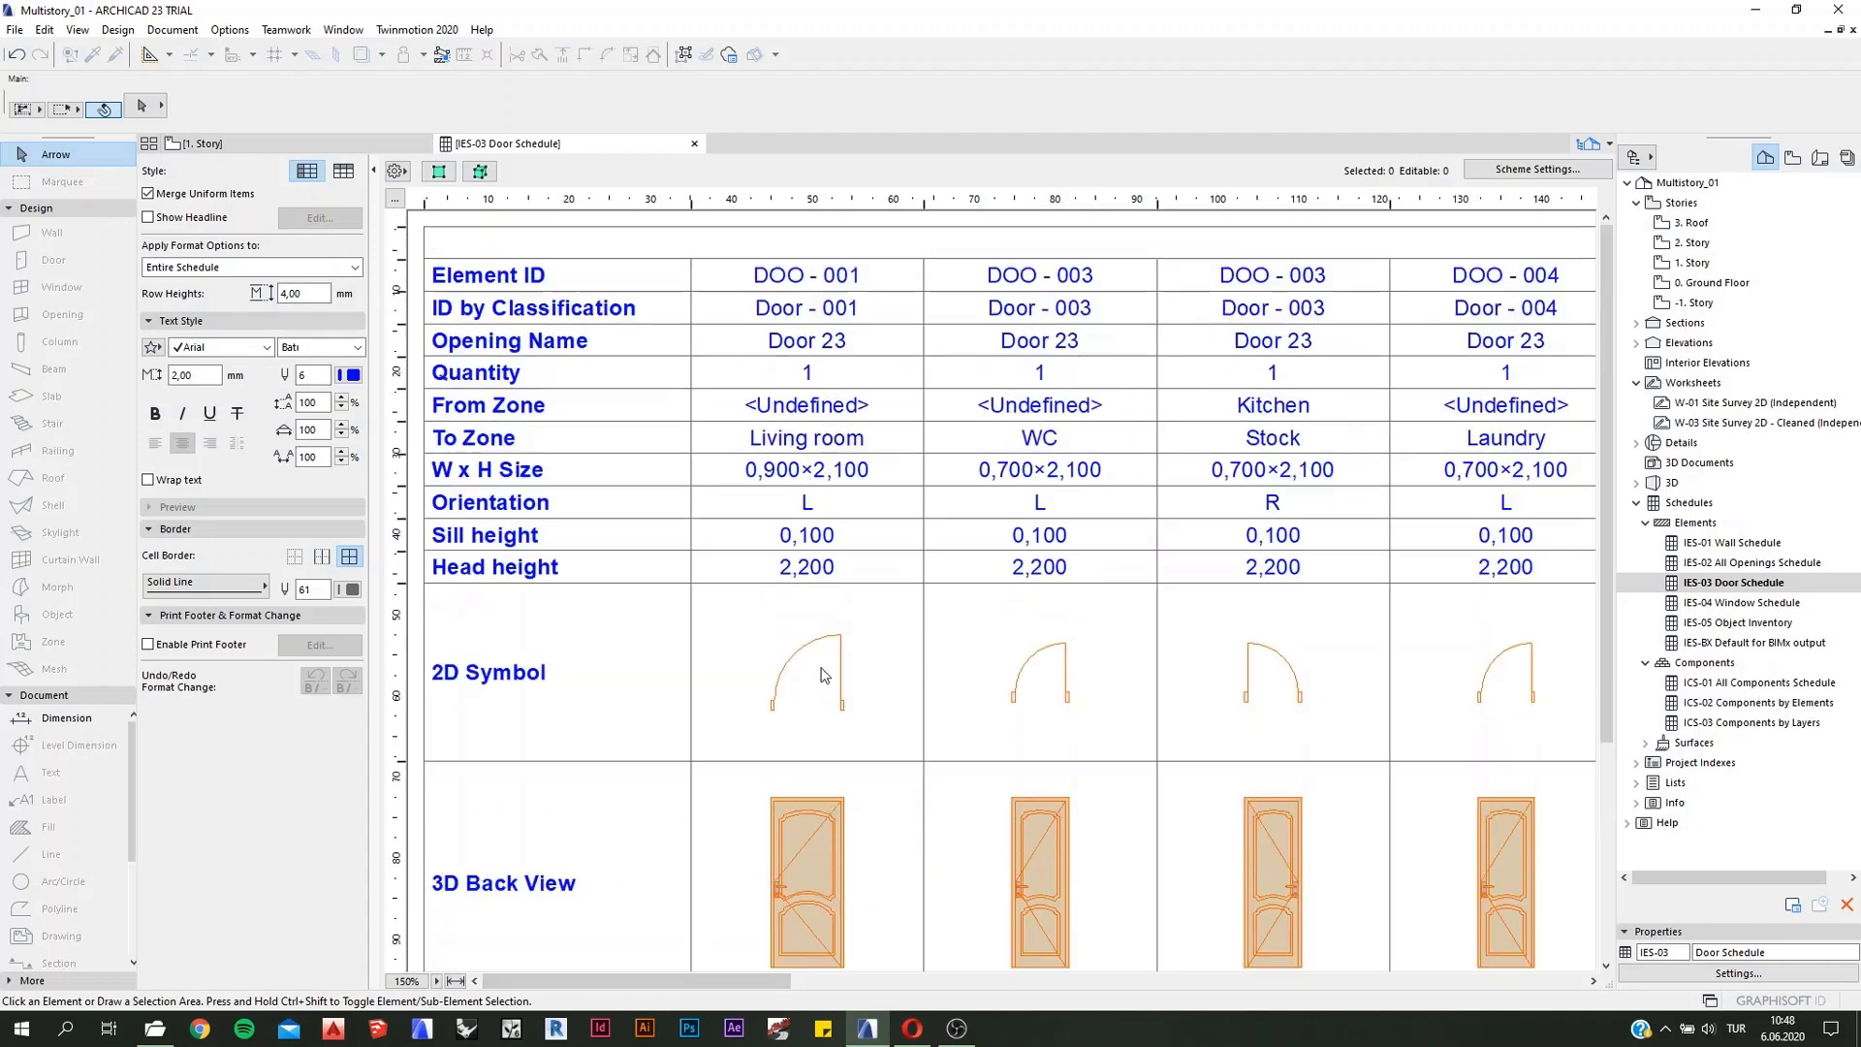
Step: Check the size and zone cells of door DOO - 001 in the schedule and show that door in 3D
left_click(911, 628)
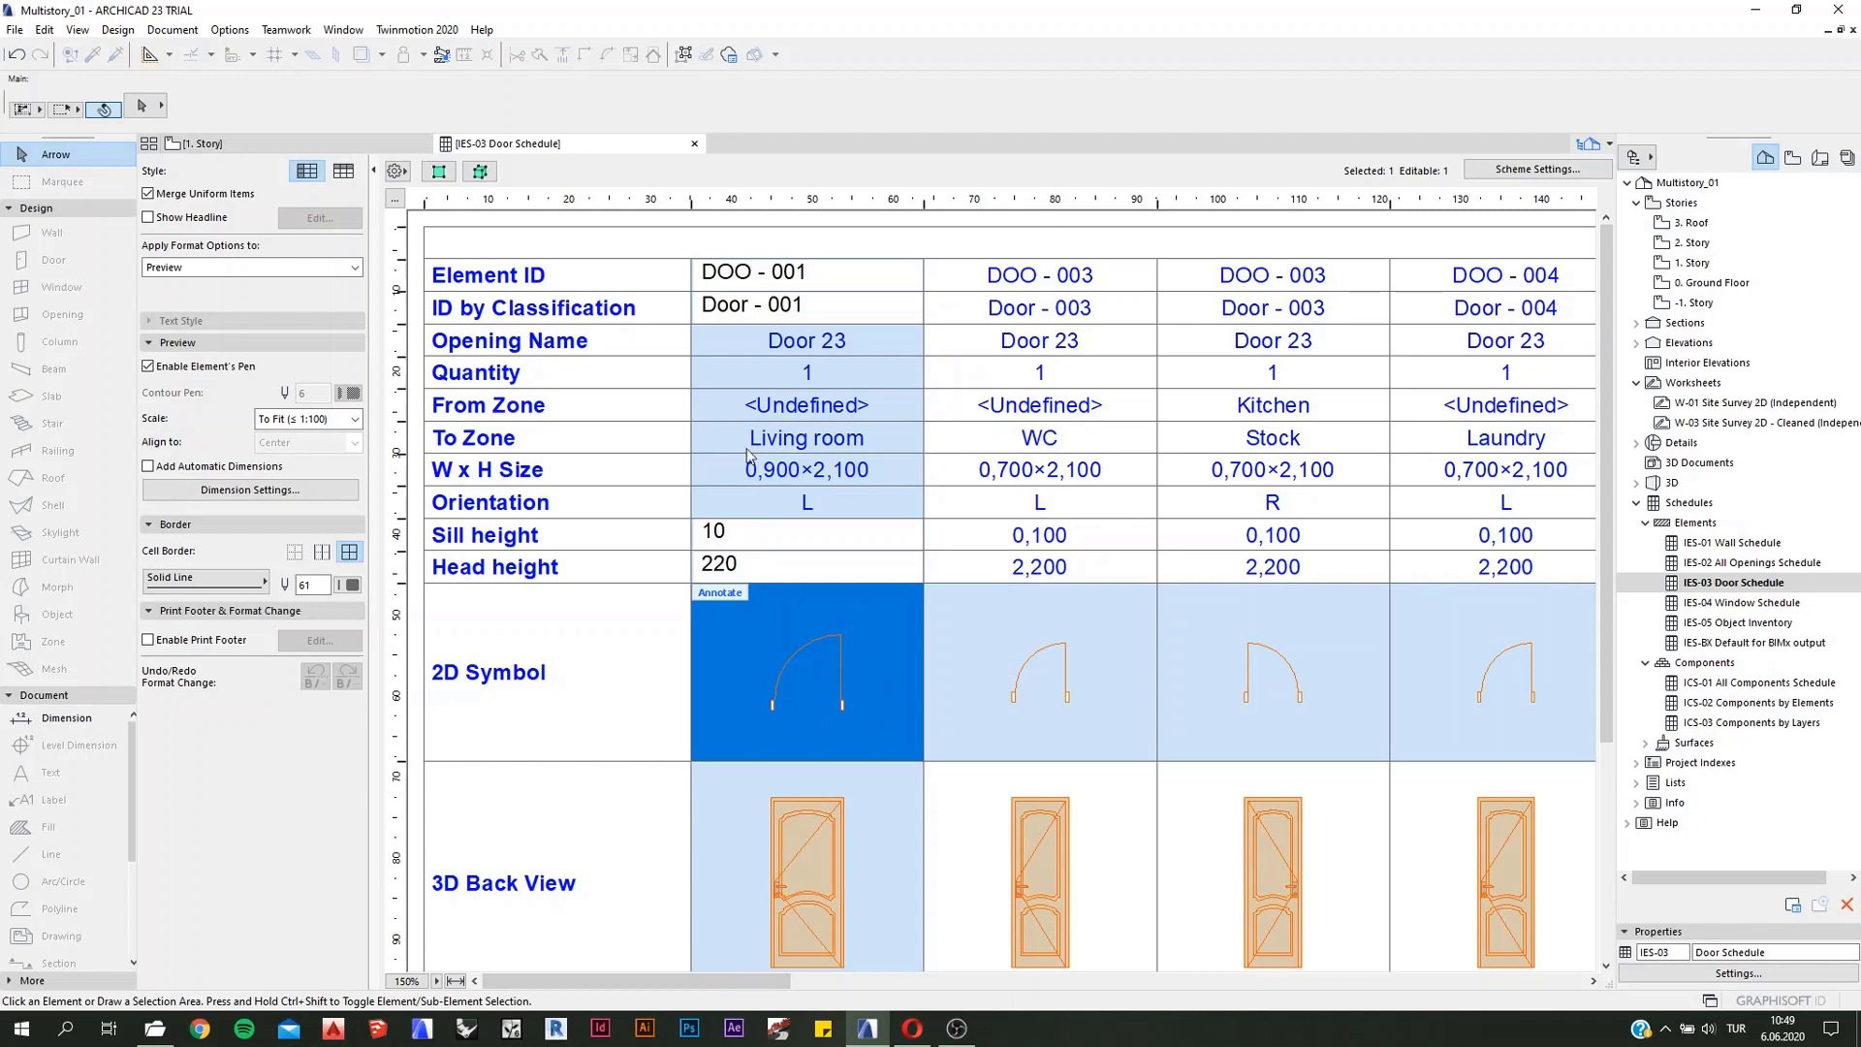
double_click(742, 564)
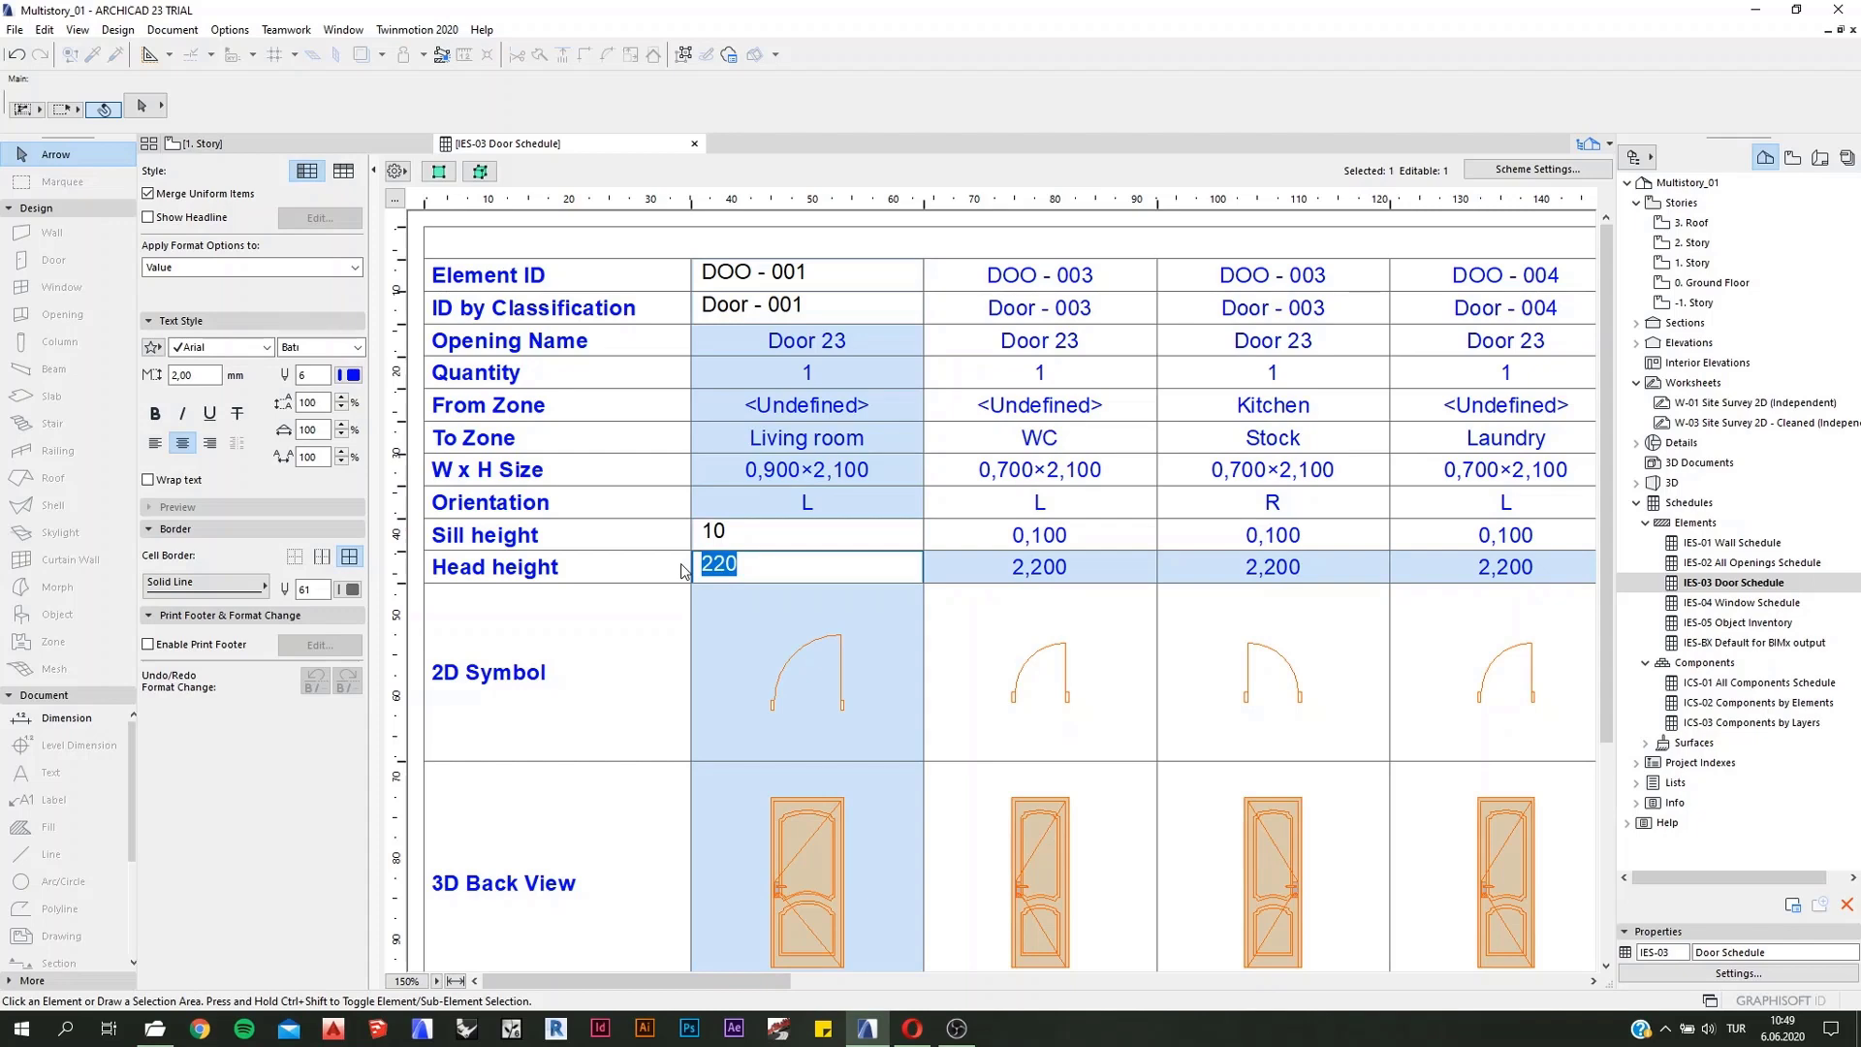
left_click(806, 697)
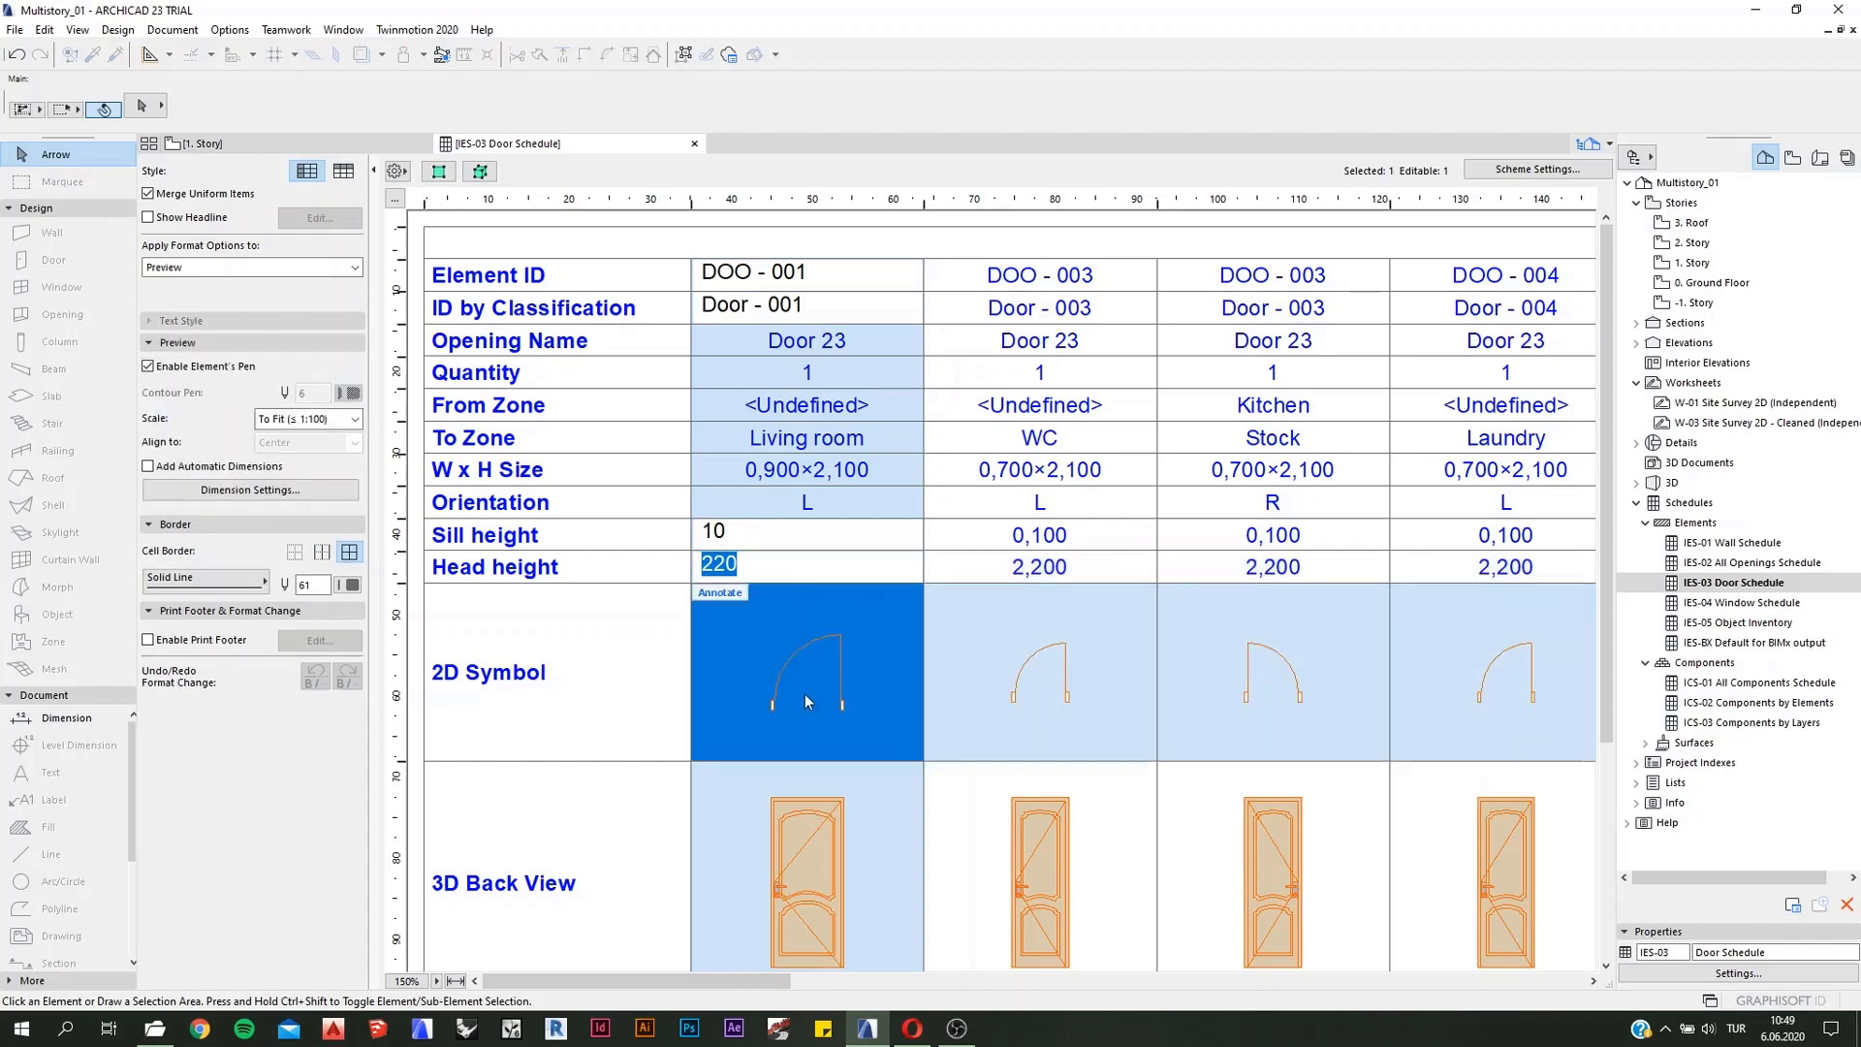
left_click(806, 444)
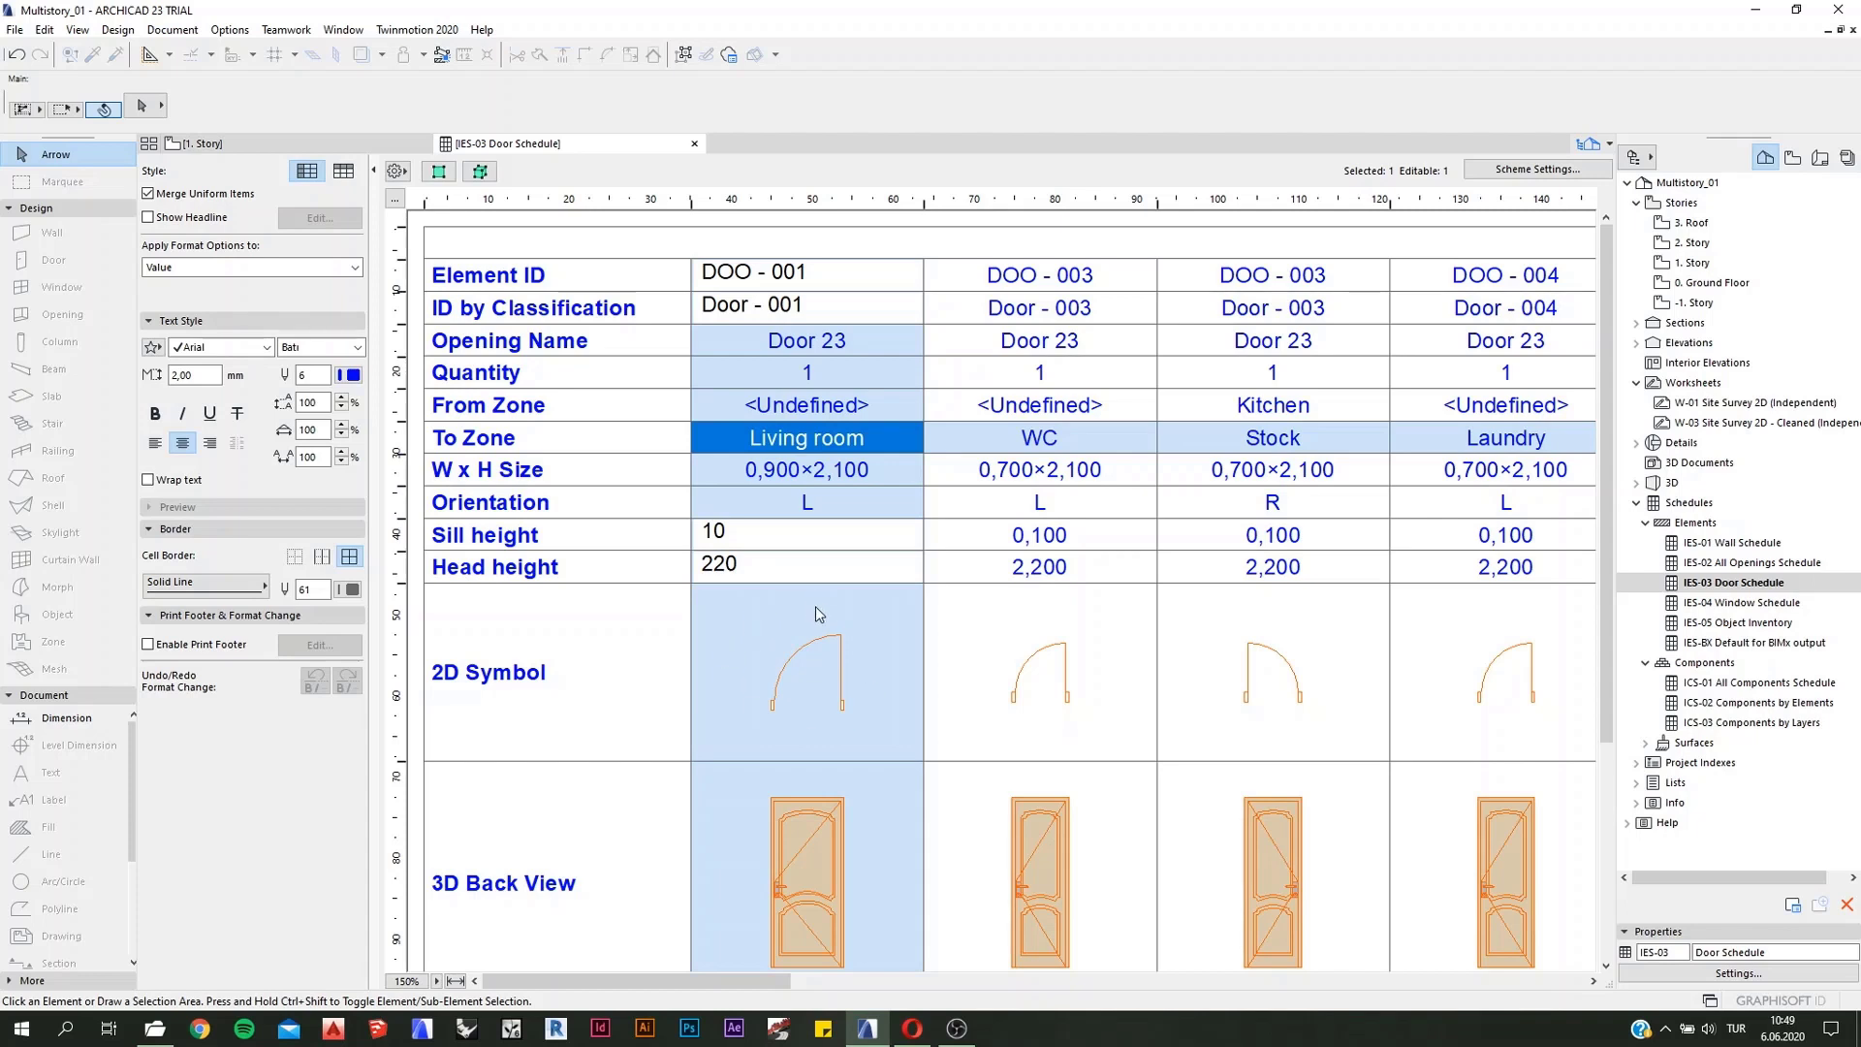
left_click(490, 182)
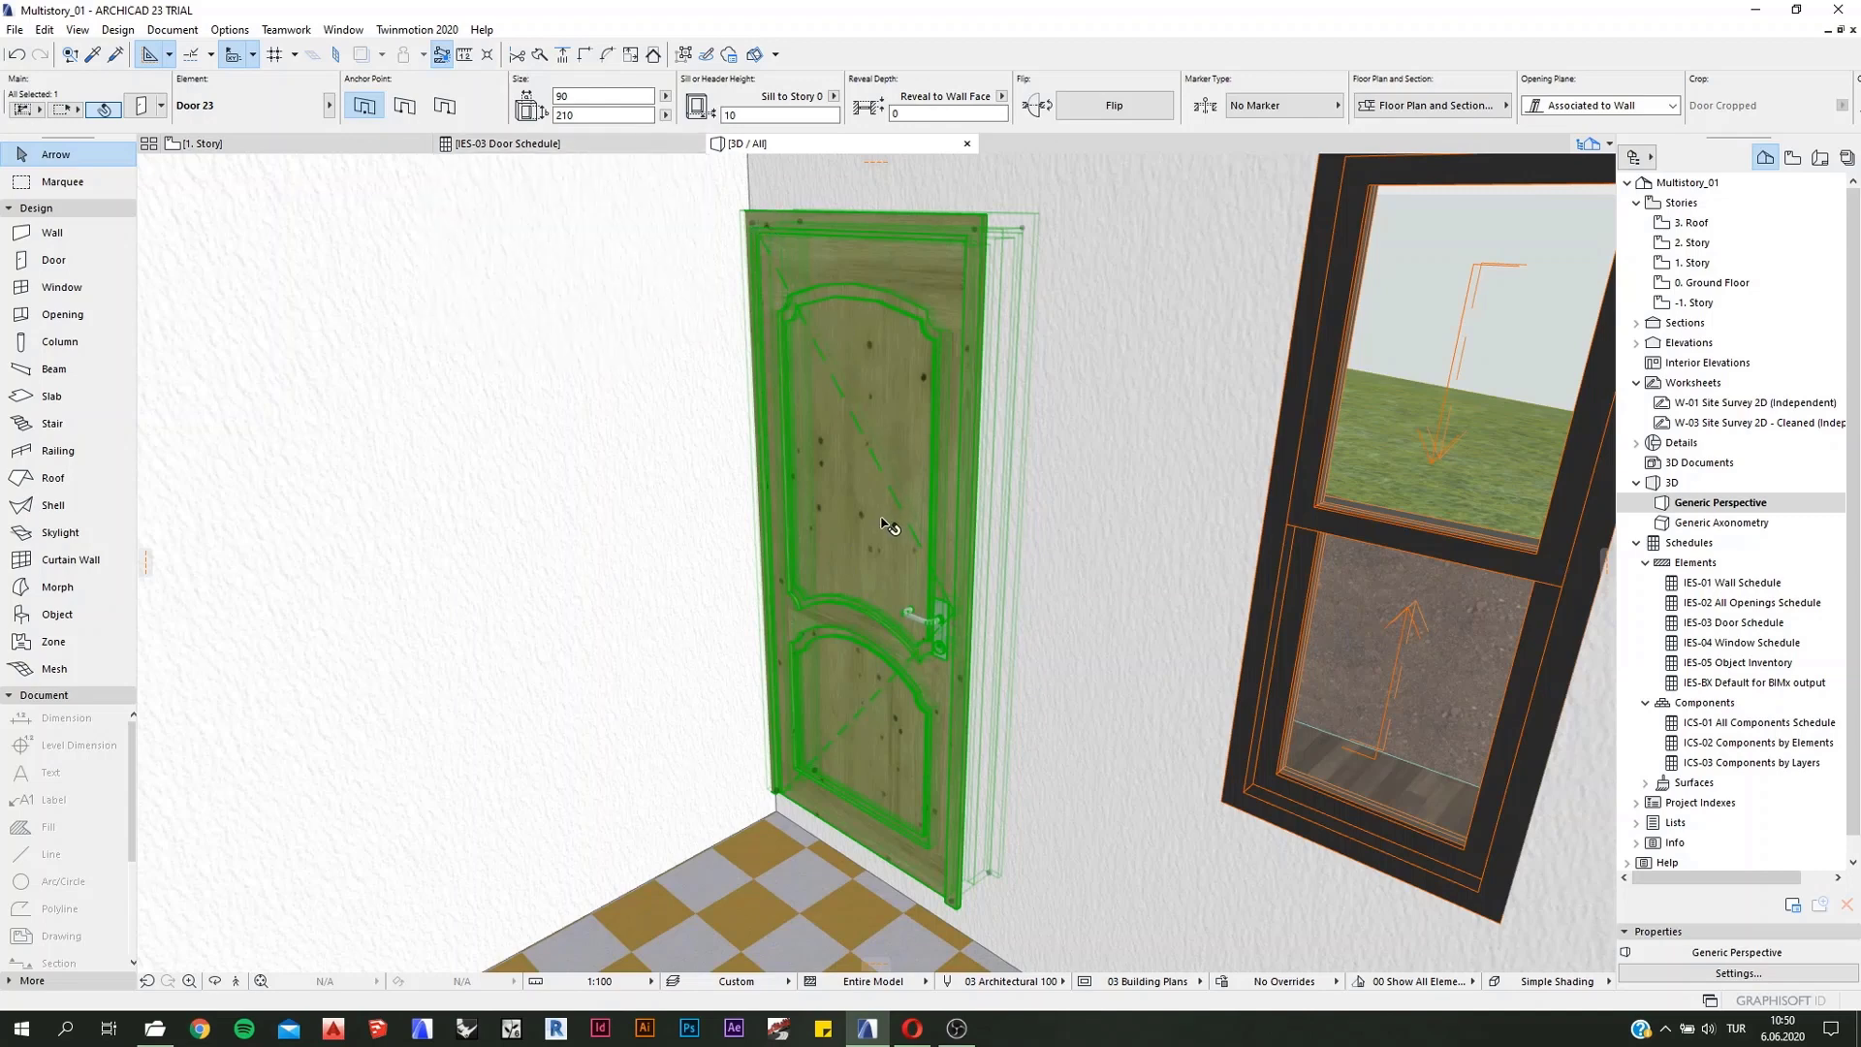
Step: Set the selected door's sill height to 0 and its height to 240
left_click(747, 115)
type("0")
left_click(606, 115)
double_click(607, 116)
type("2")
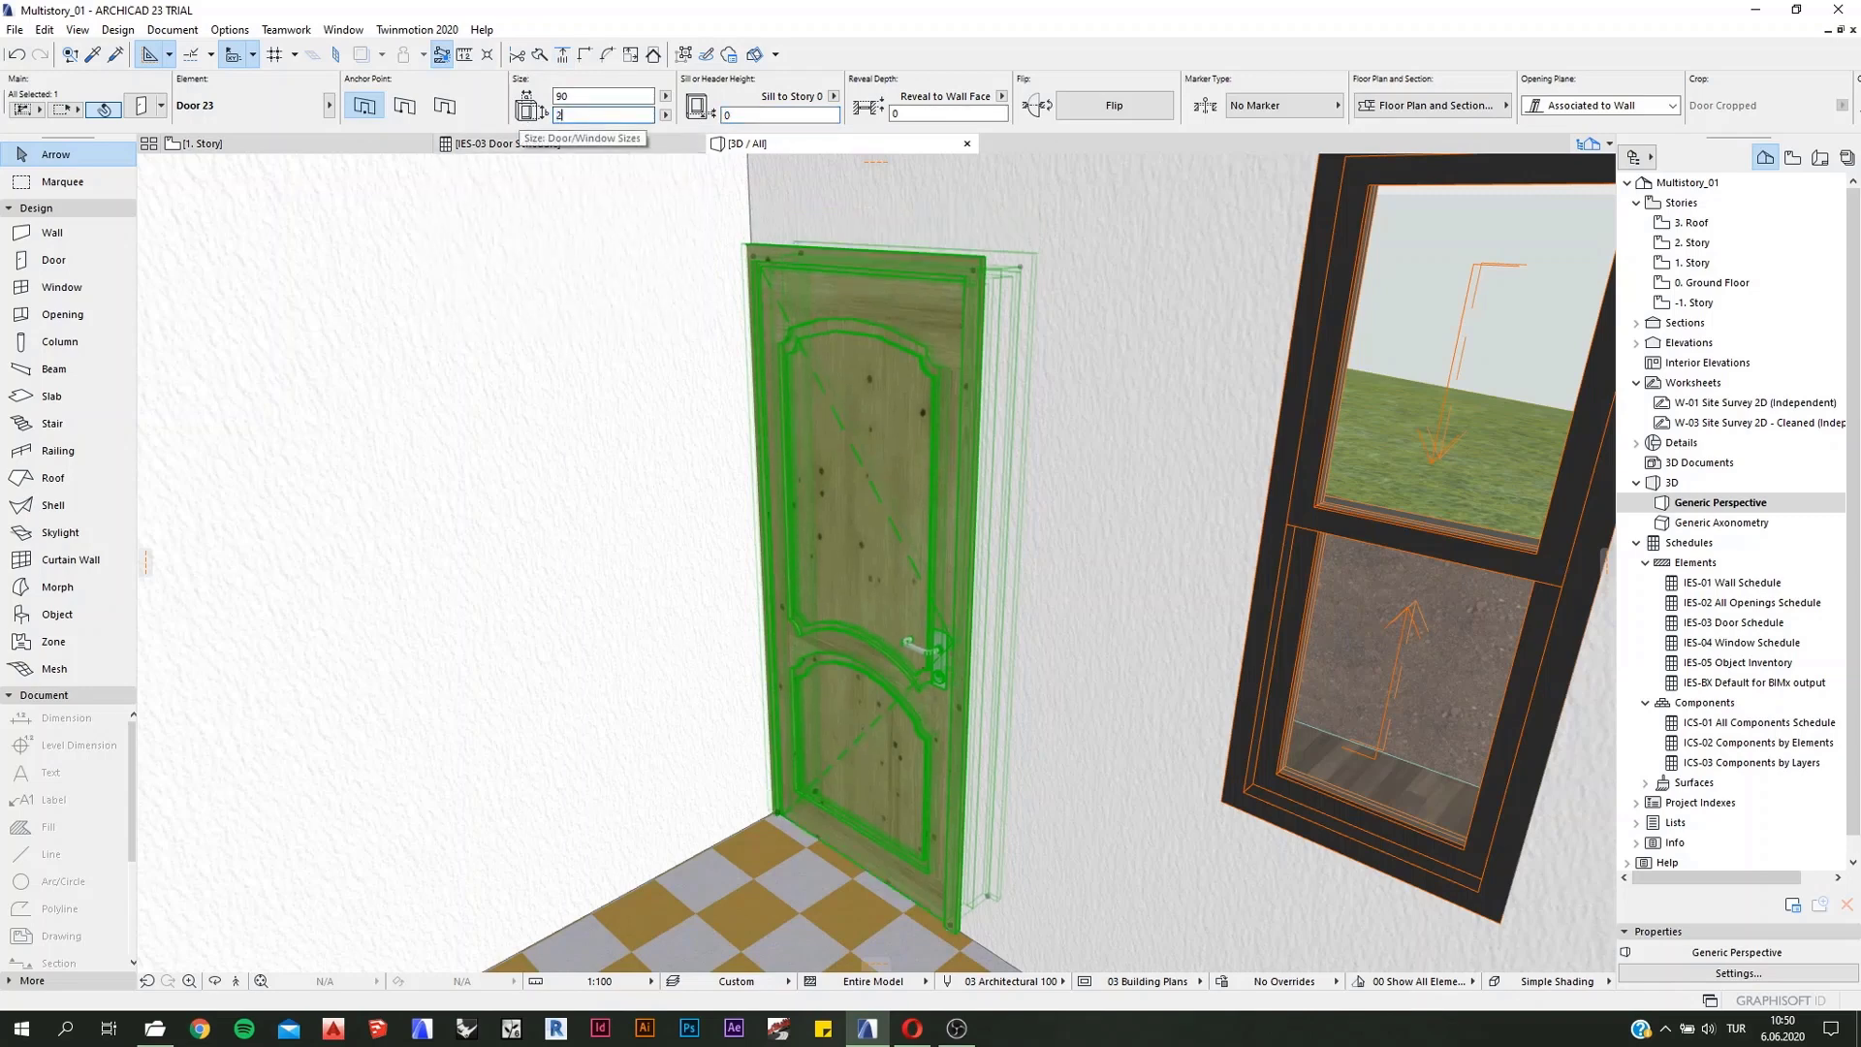
type("40")
key("Return")
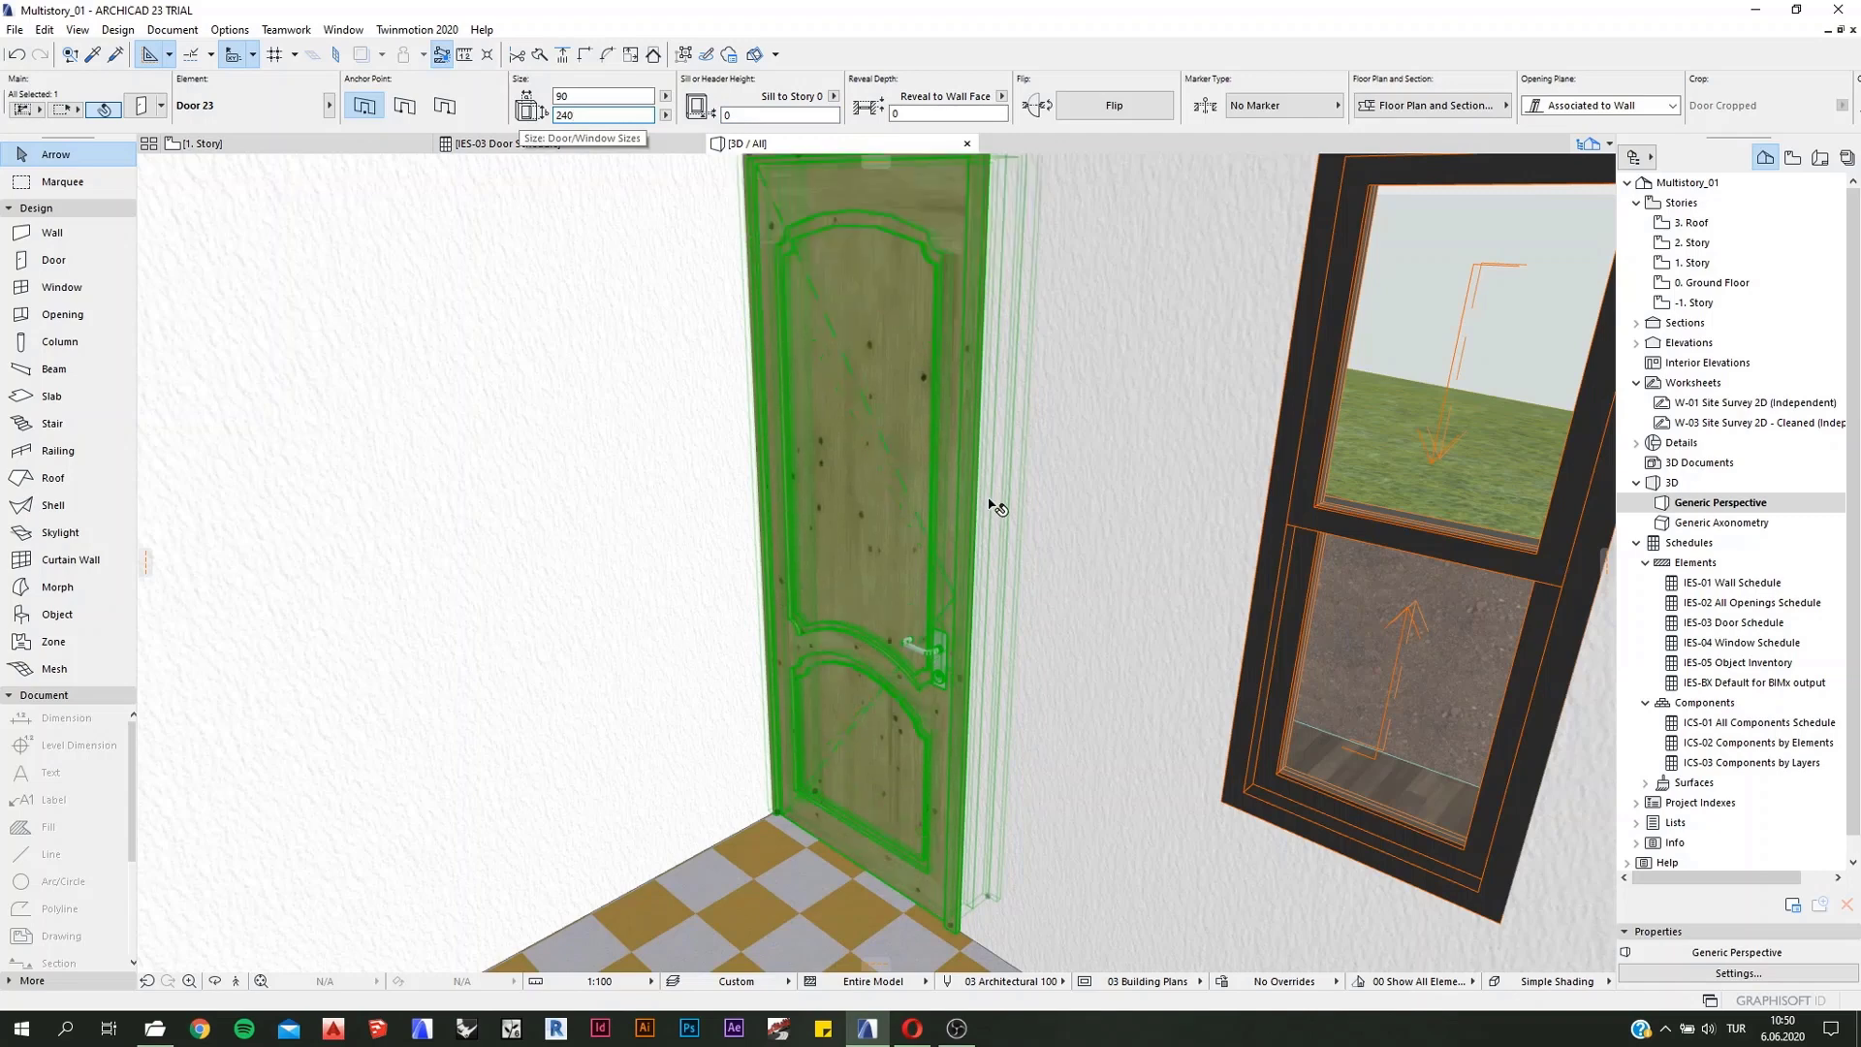
Step: Return to the Door Schedule and open its scheme settings with the ARCHICAD Classification criterion selected
left_click(500, 147)
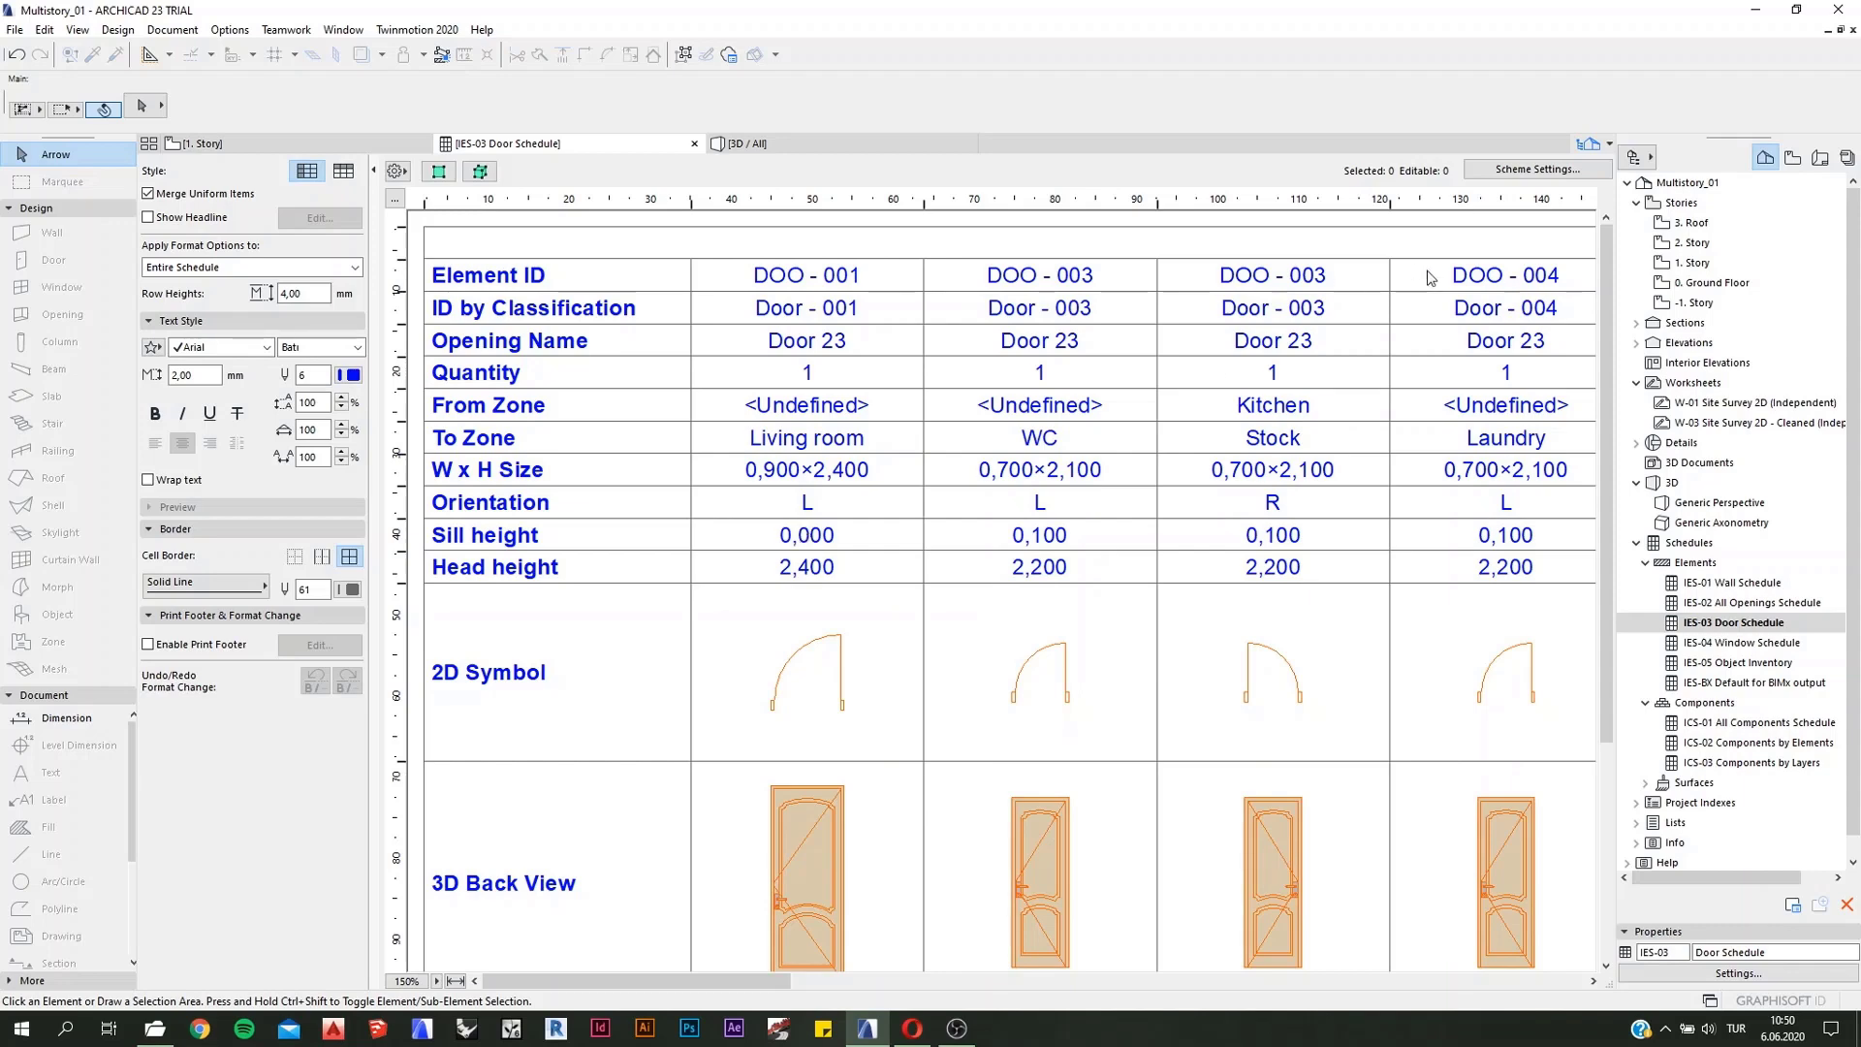
left_click(1511, 172)
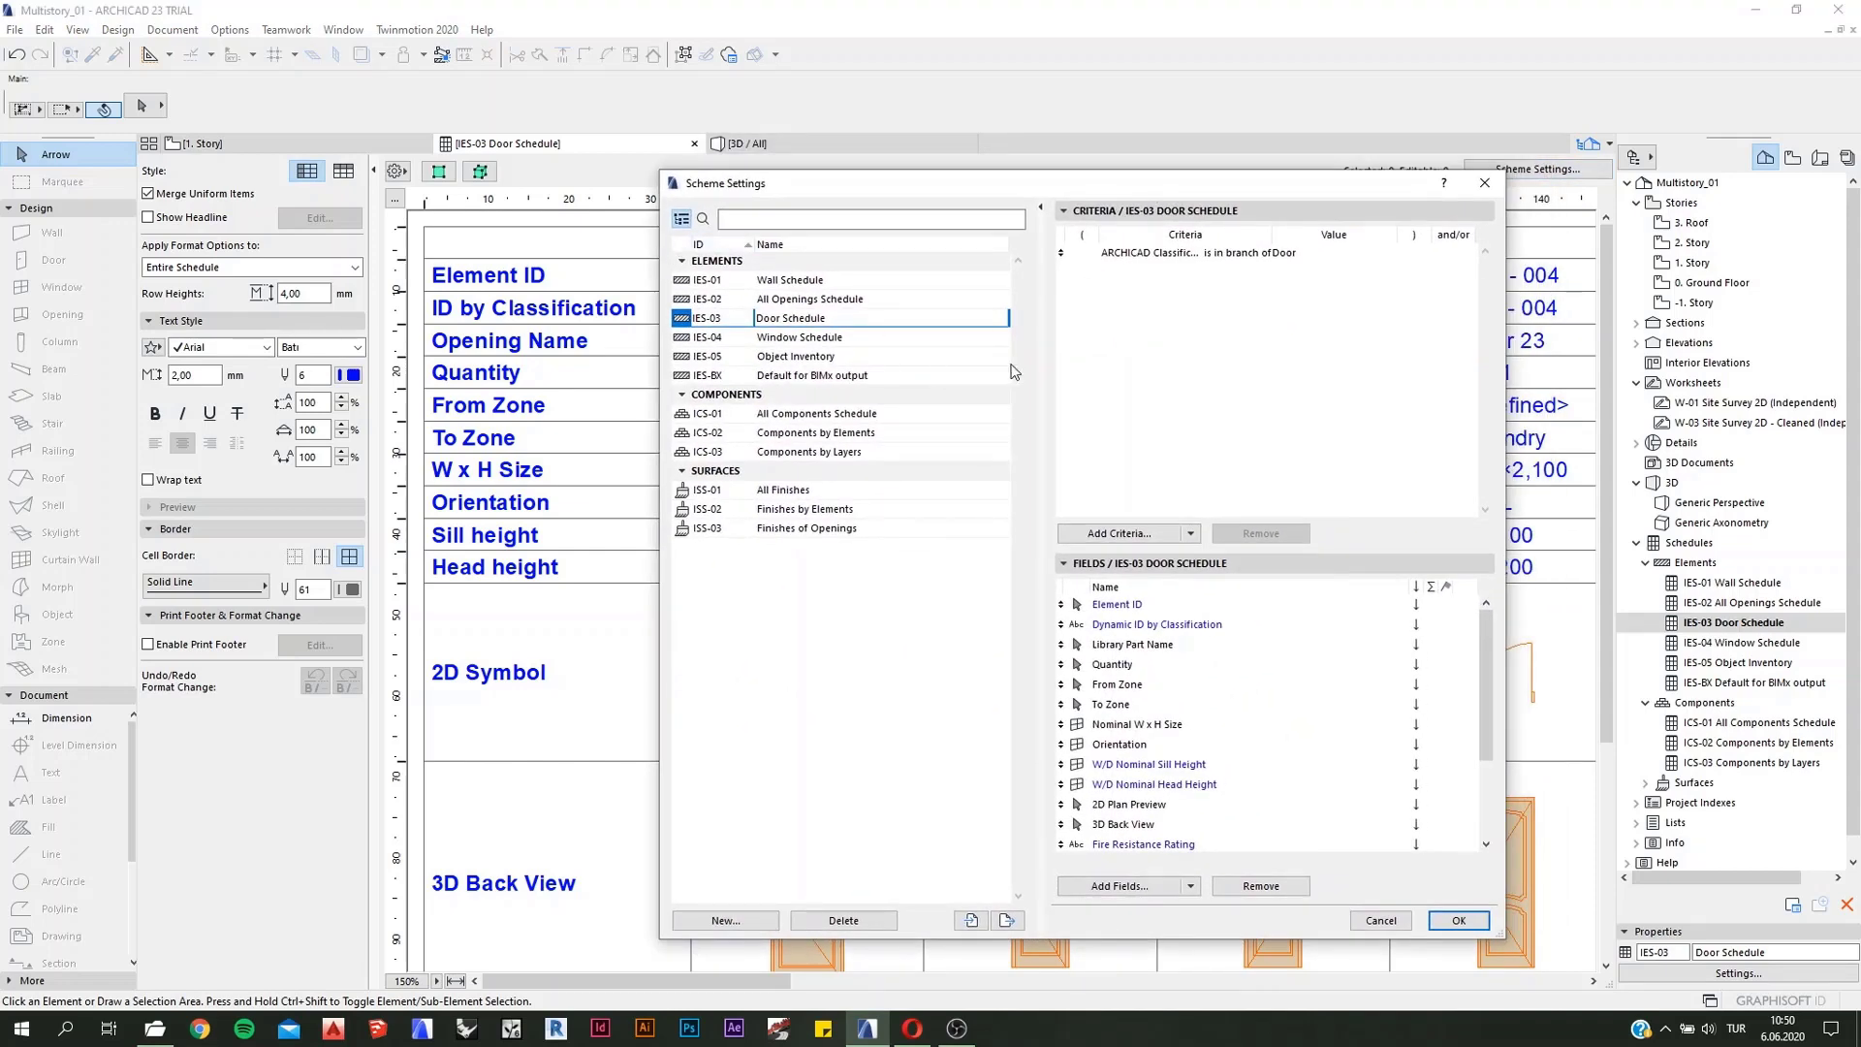
left_click(1169, 258)
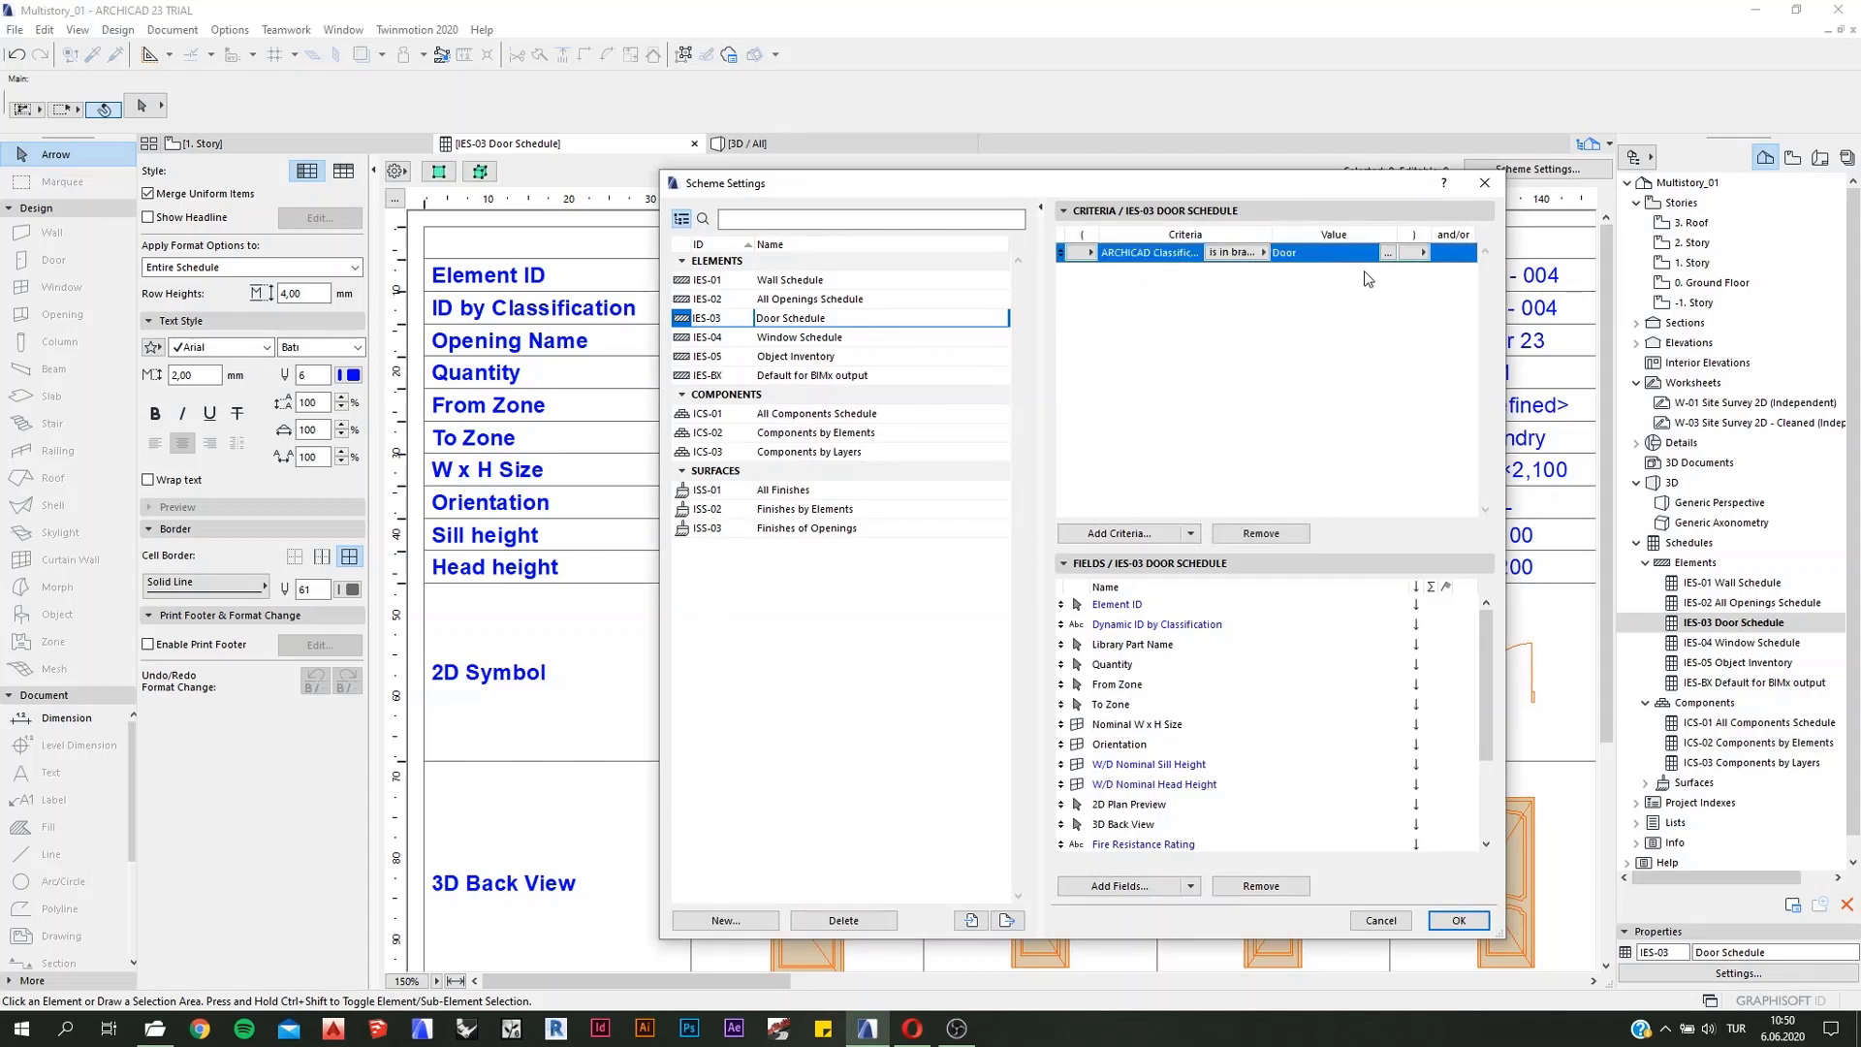
Step: Add an Element Type criterion from the Main group to the Door Schedule scheme
left_click(1151, 535)
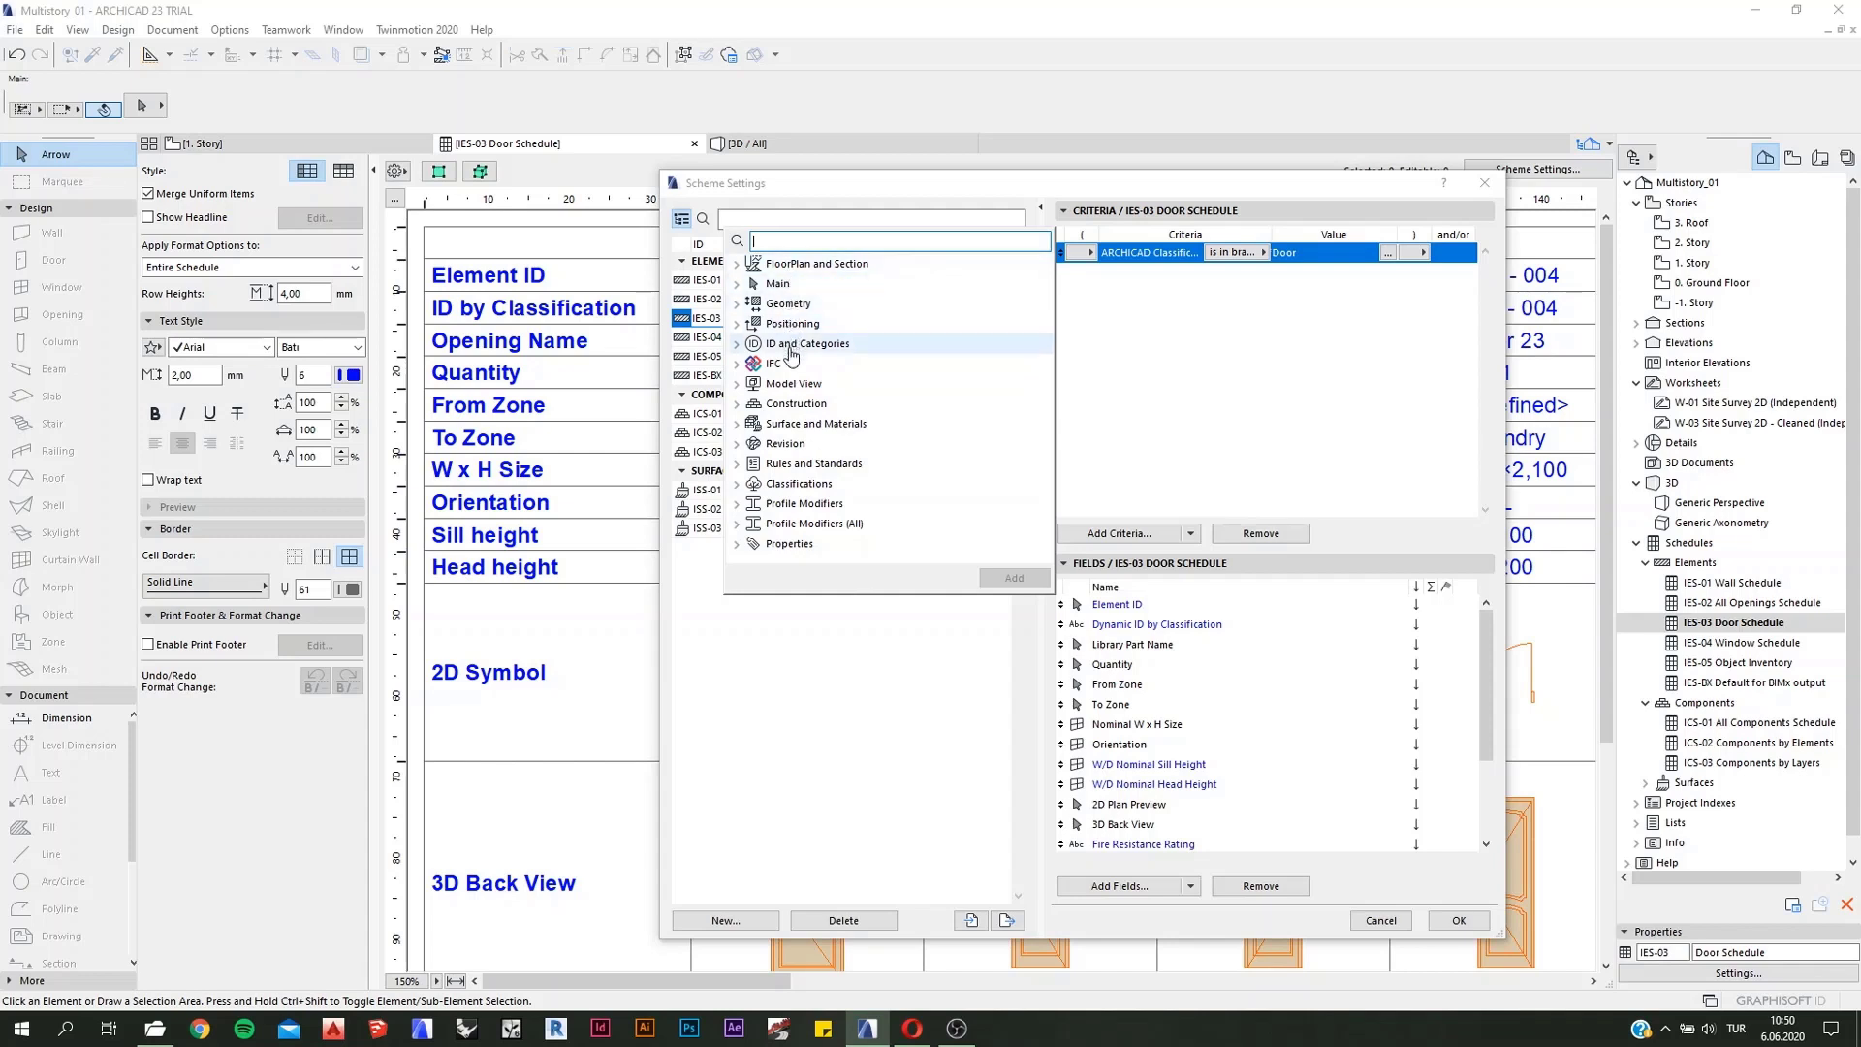
left_click(739, 385)
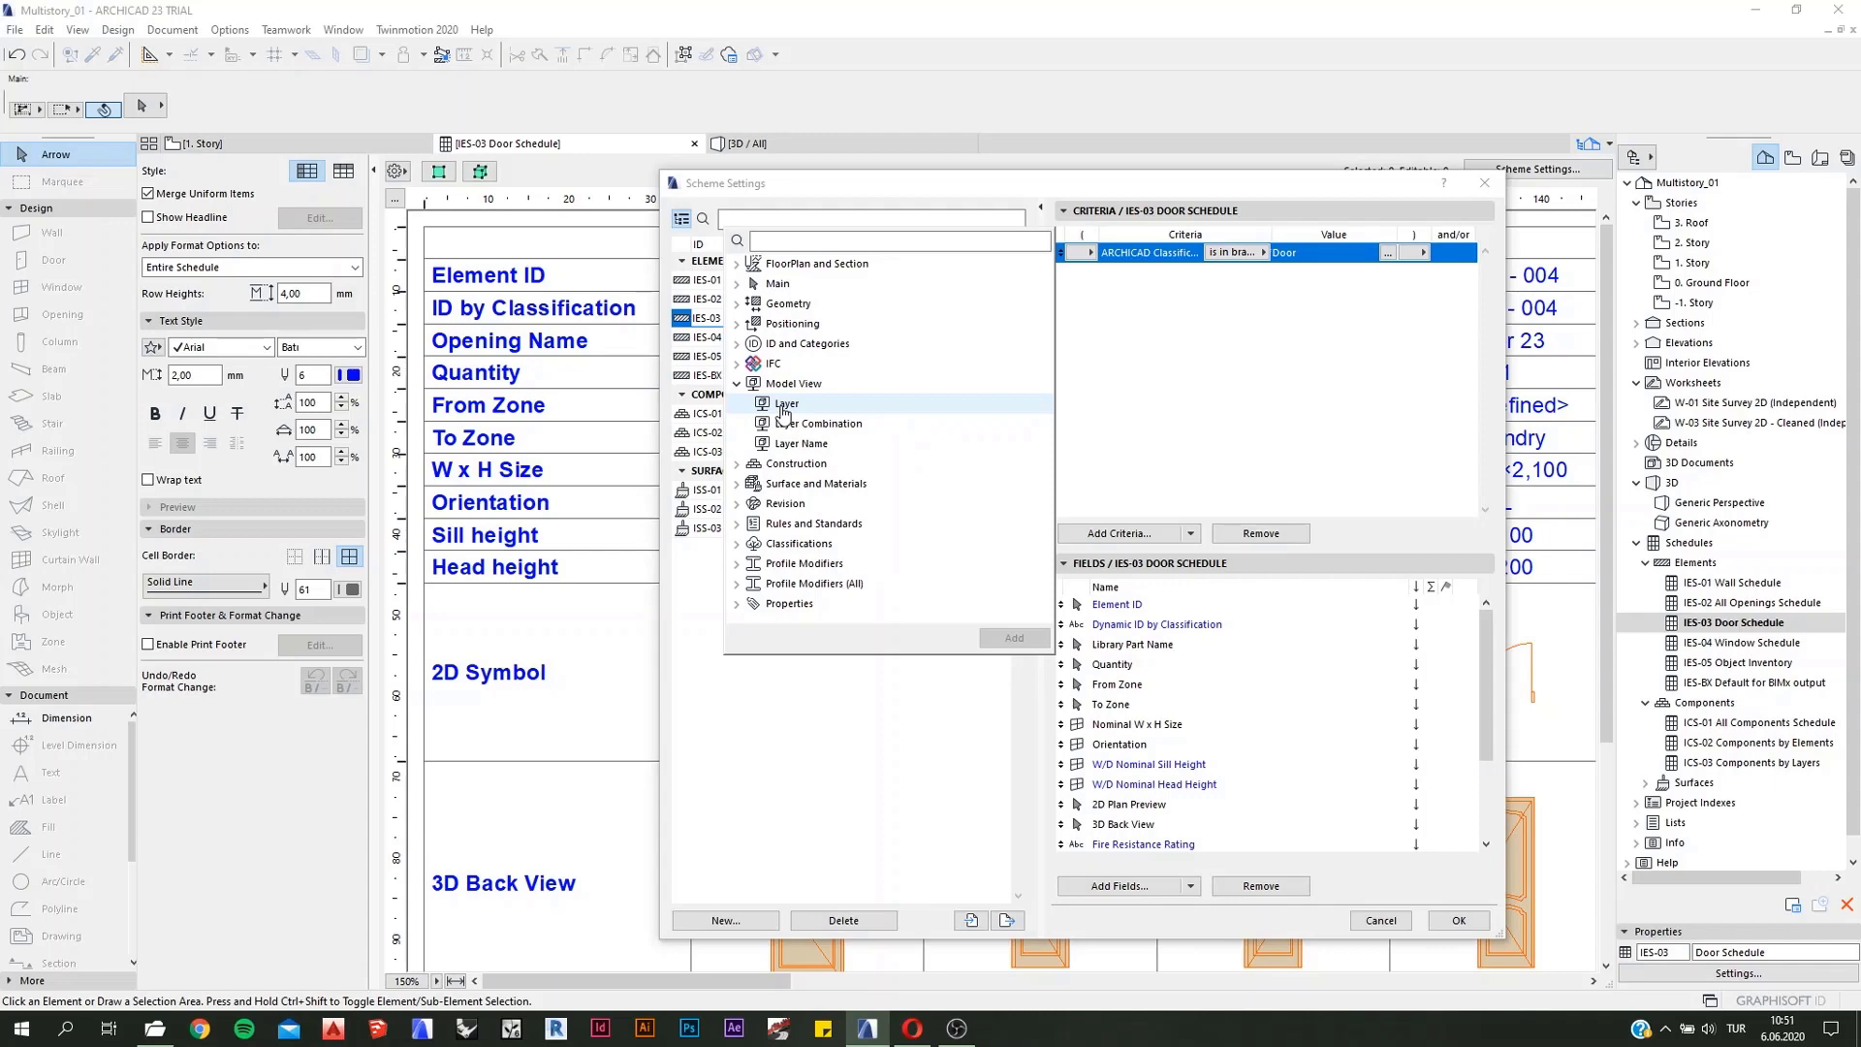
left_click(739, 385)
left_click(739, 305)
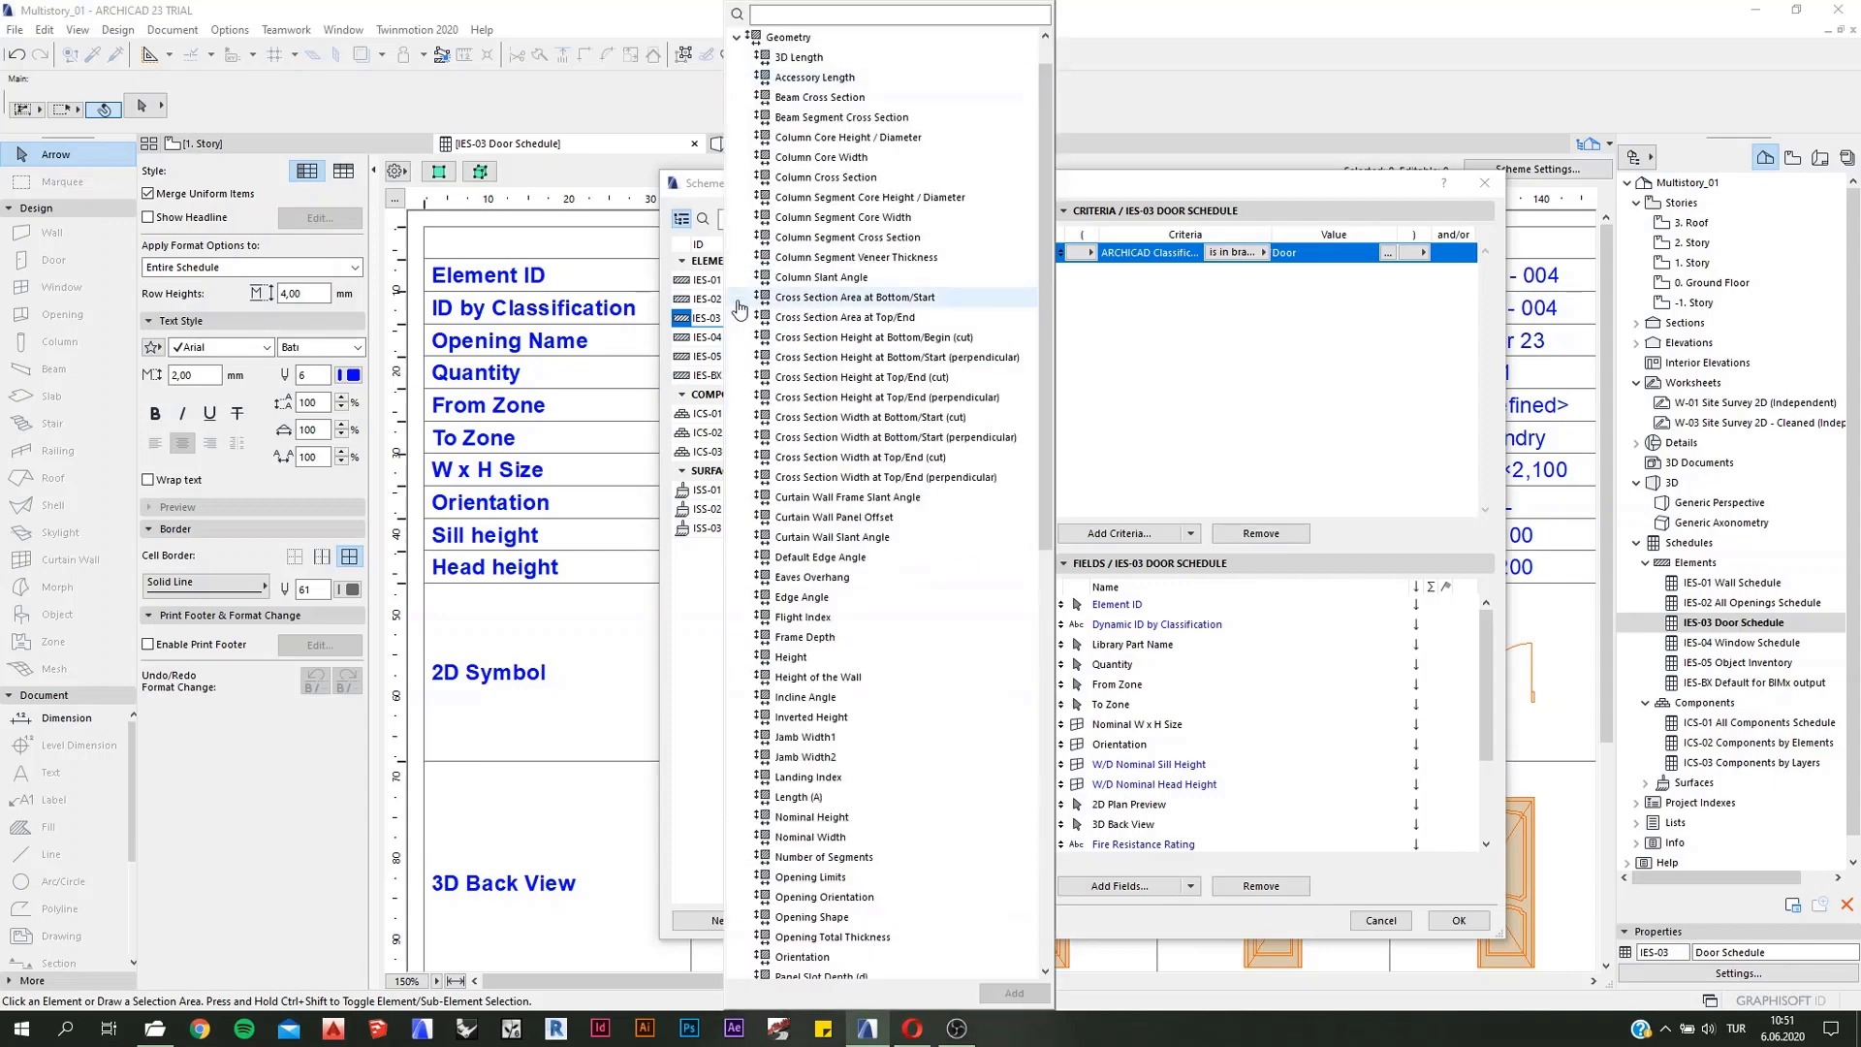
left_click(737, 37)
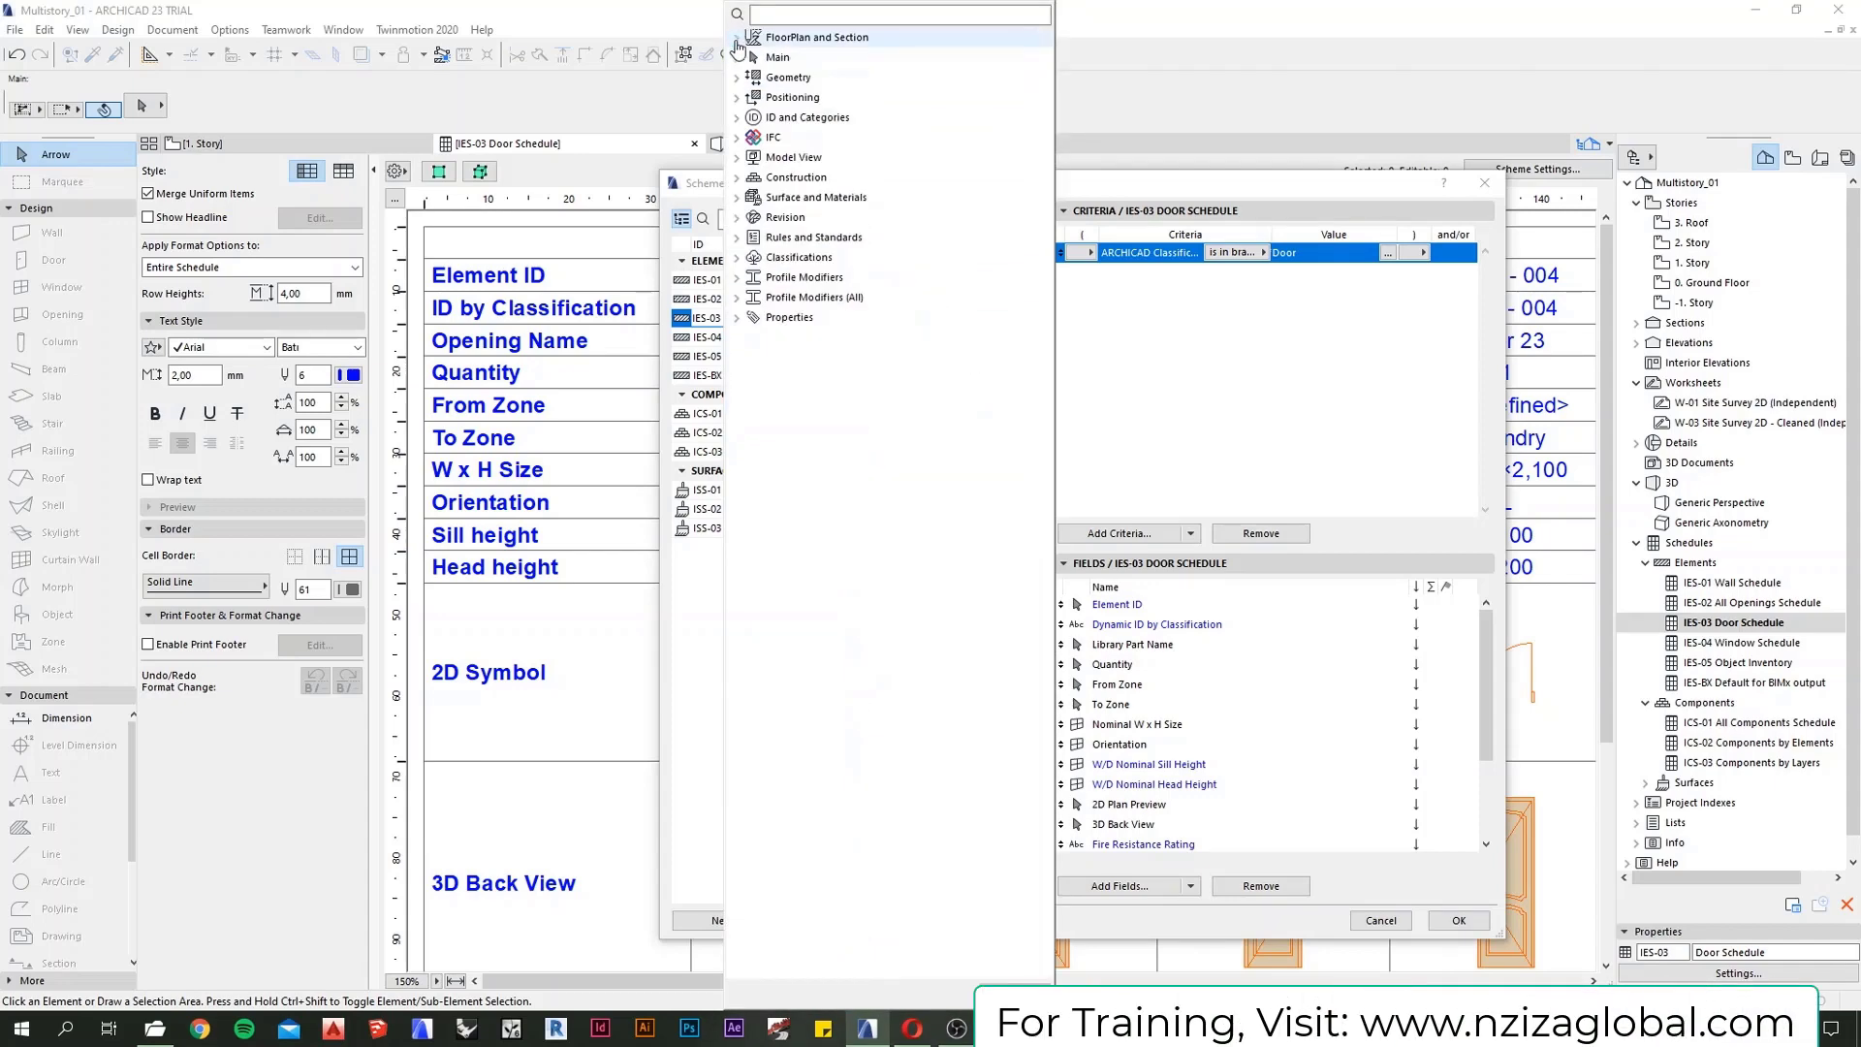
left_click(737, 58)
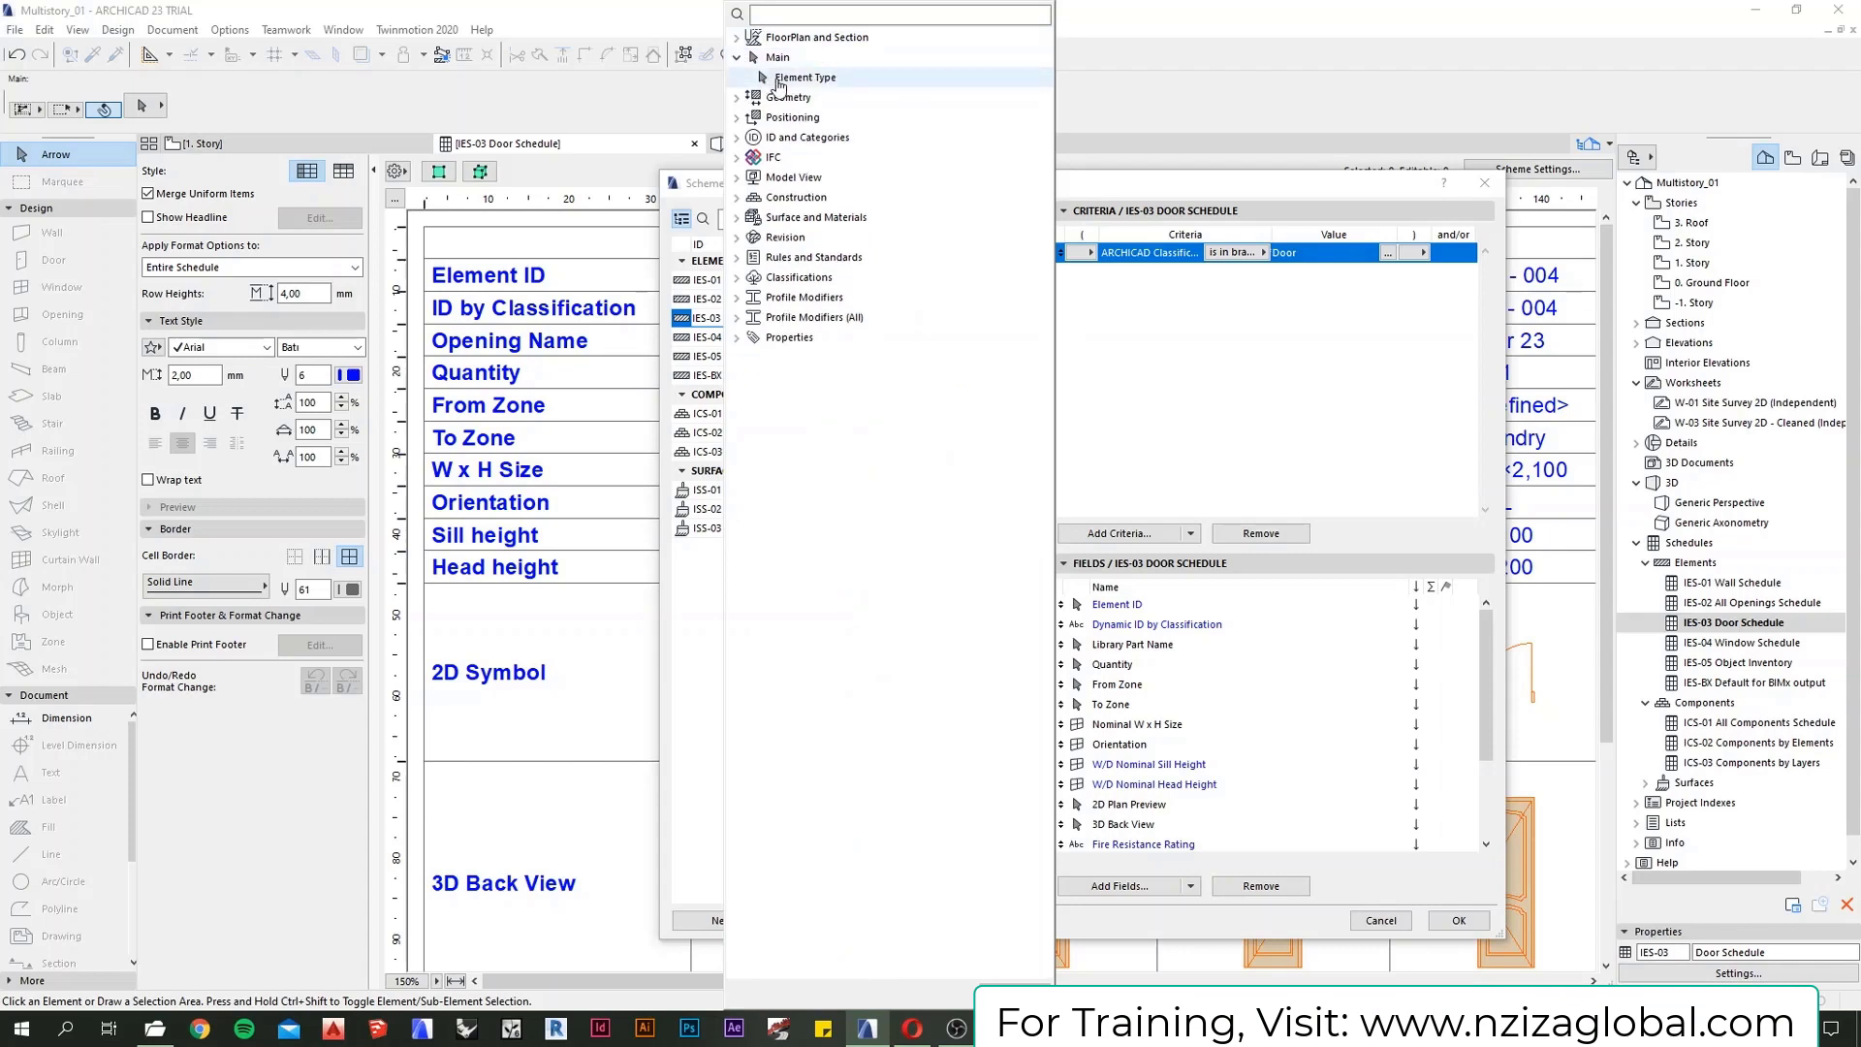
left_click(799, 79)
double_click(800, 79)
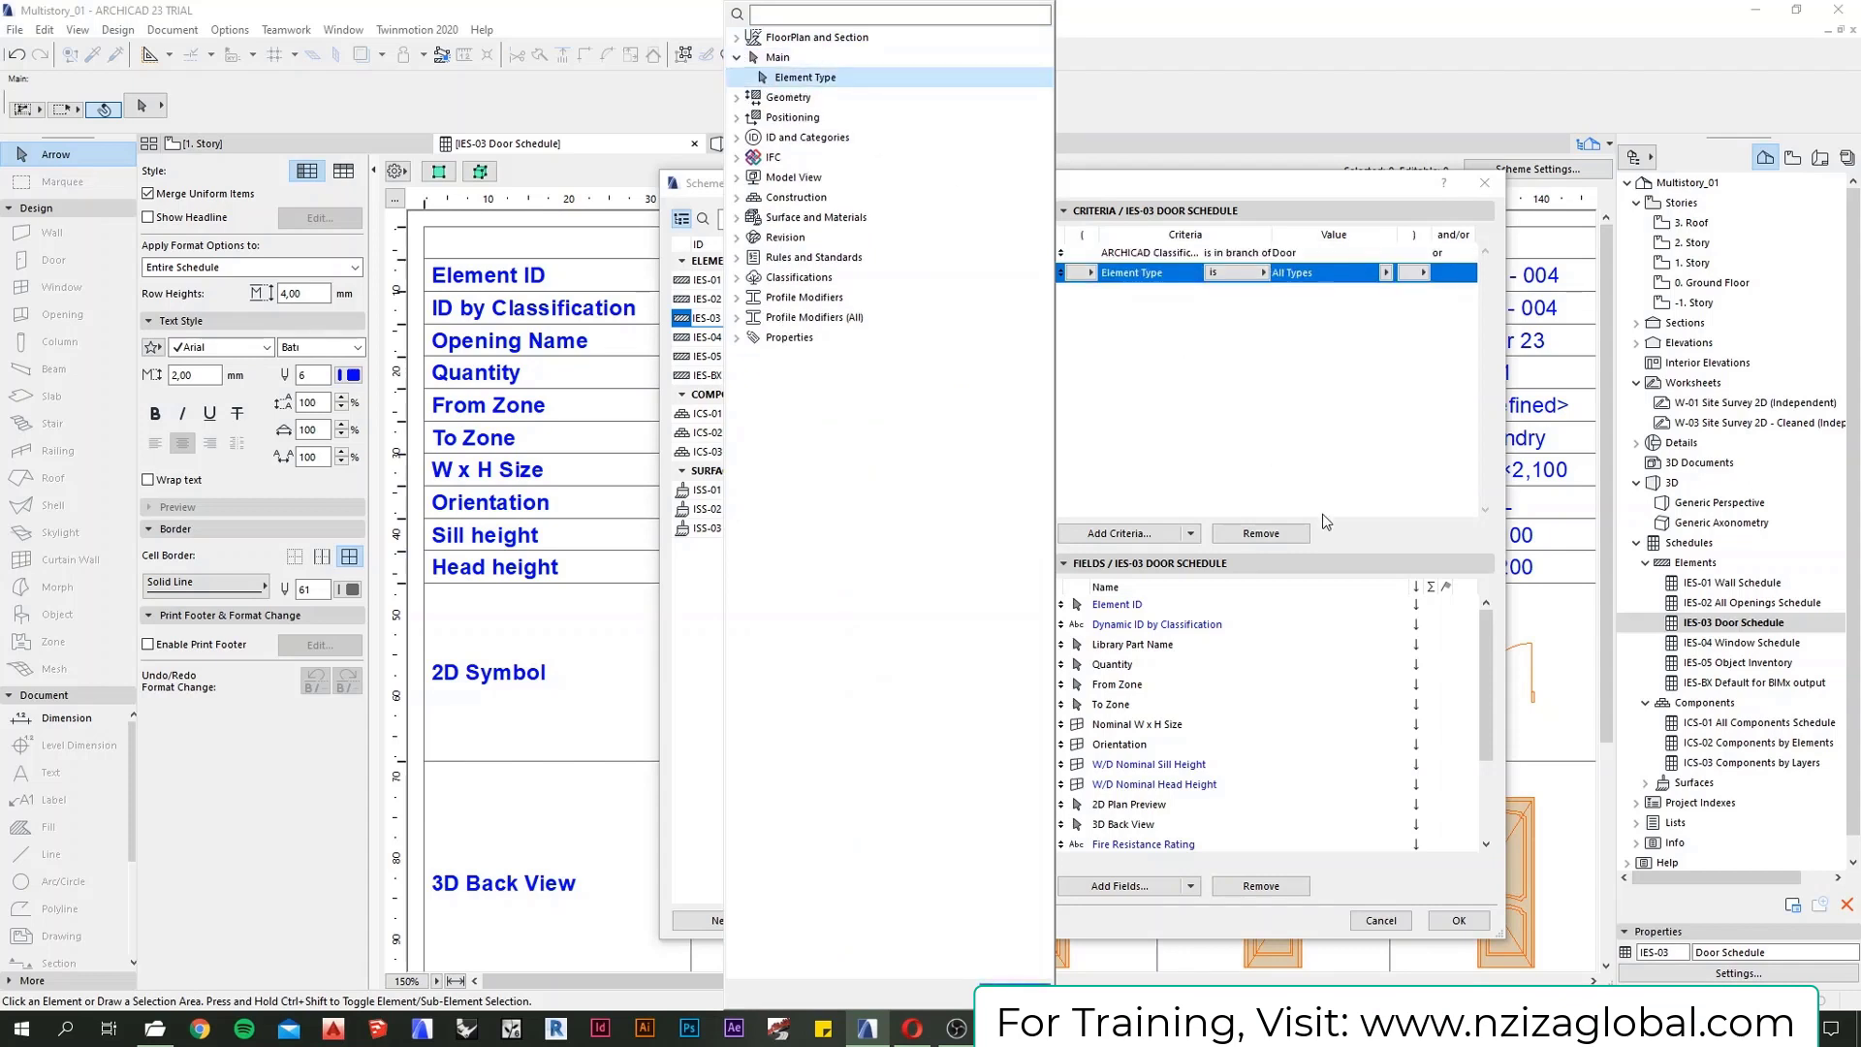
Step: Examine the selectable element types and the comparison operators offered for the ARCHICAD Classification criterion
left_click(1386, 276)
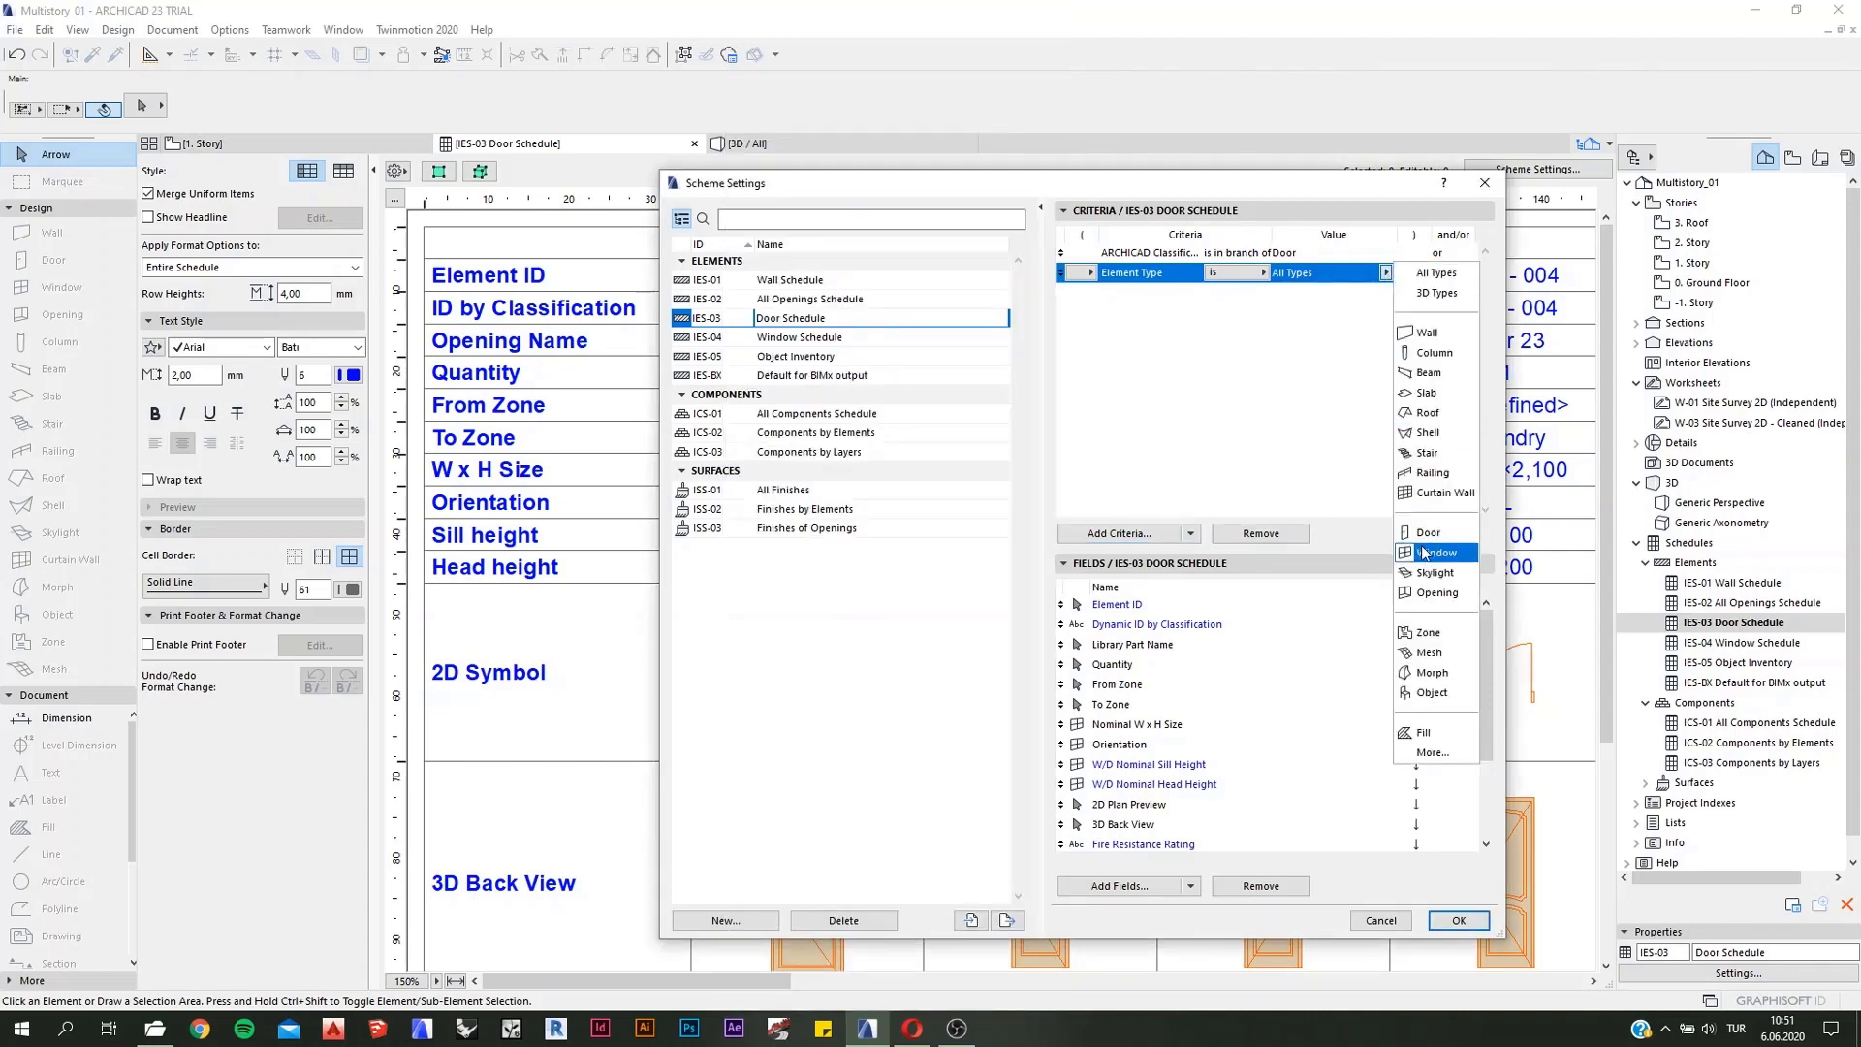
left_click(1292, 336)
left_click(1190, 258)
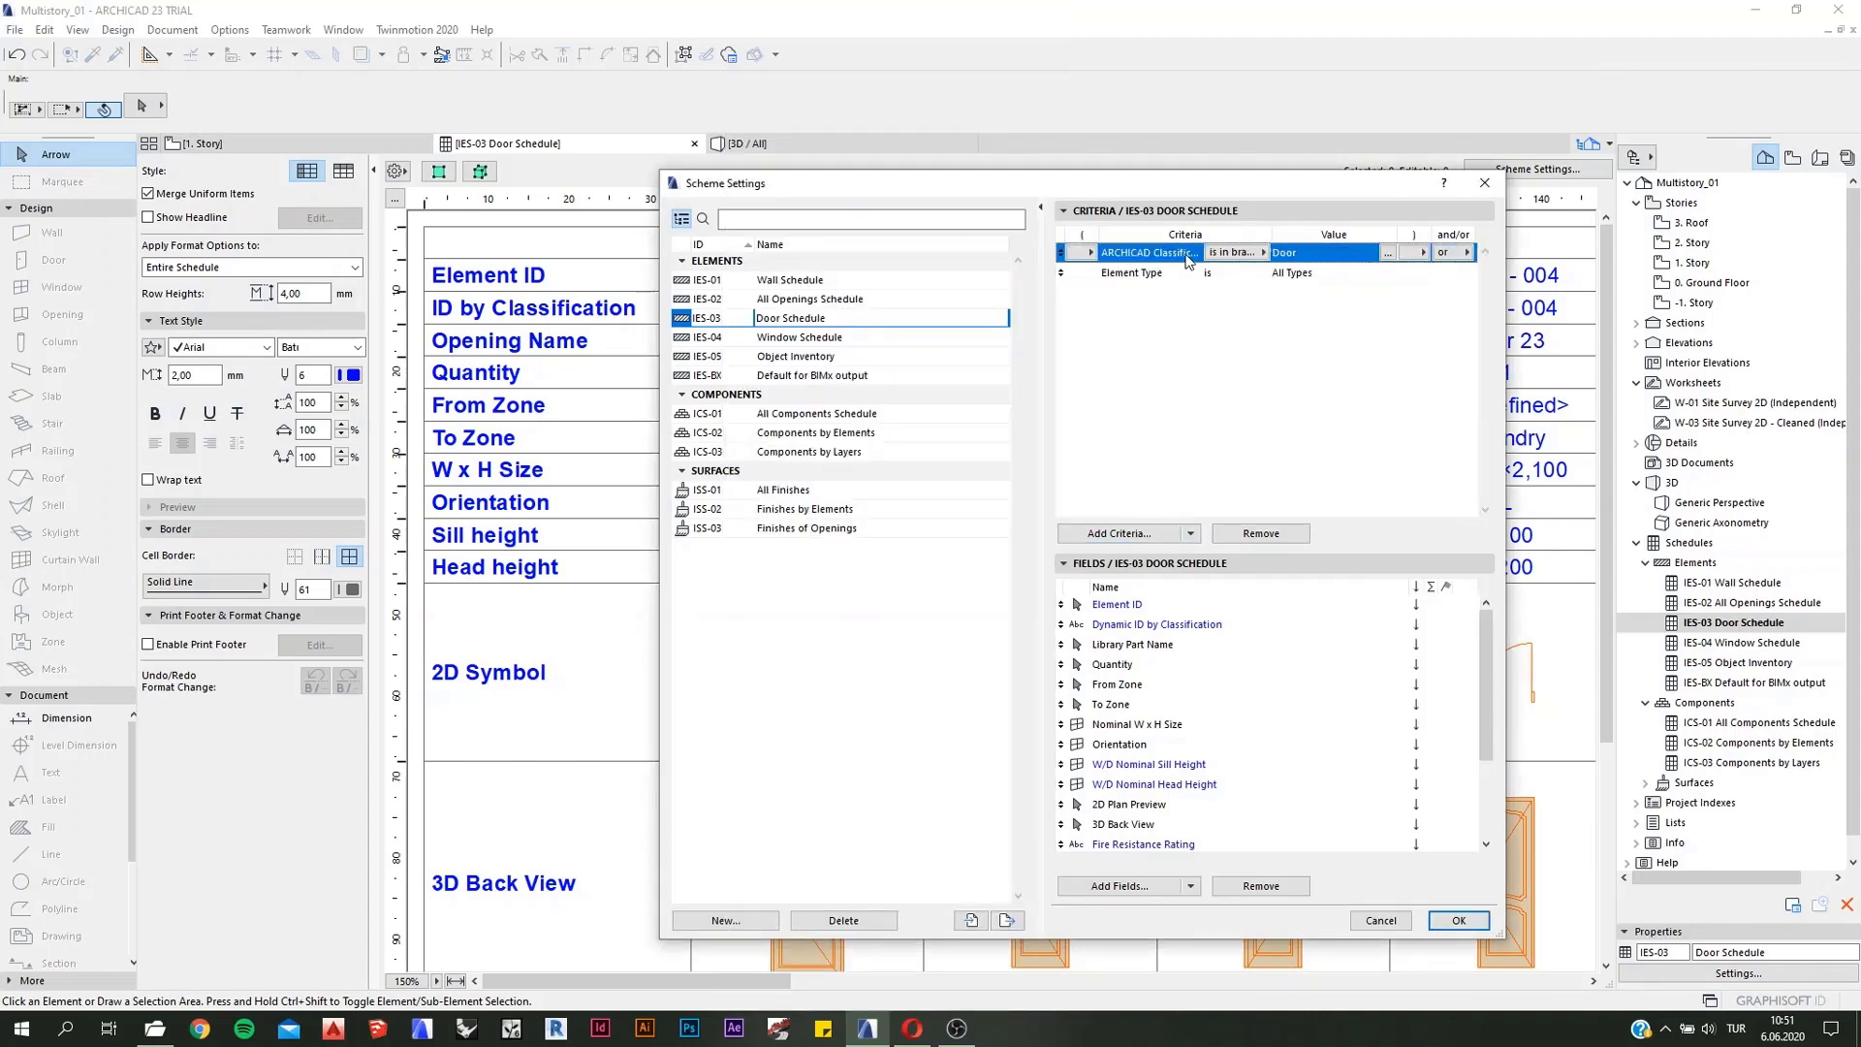
left_click(1250, 255)
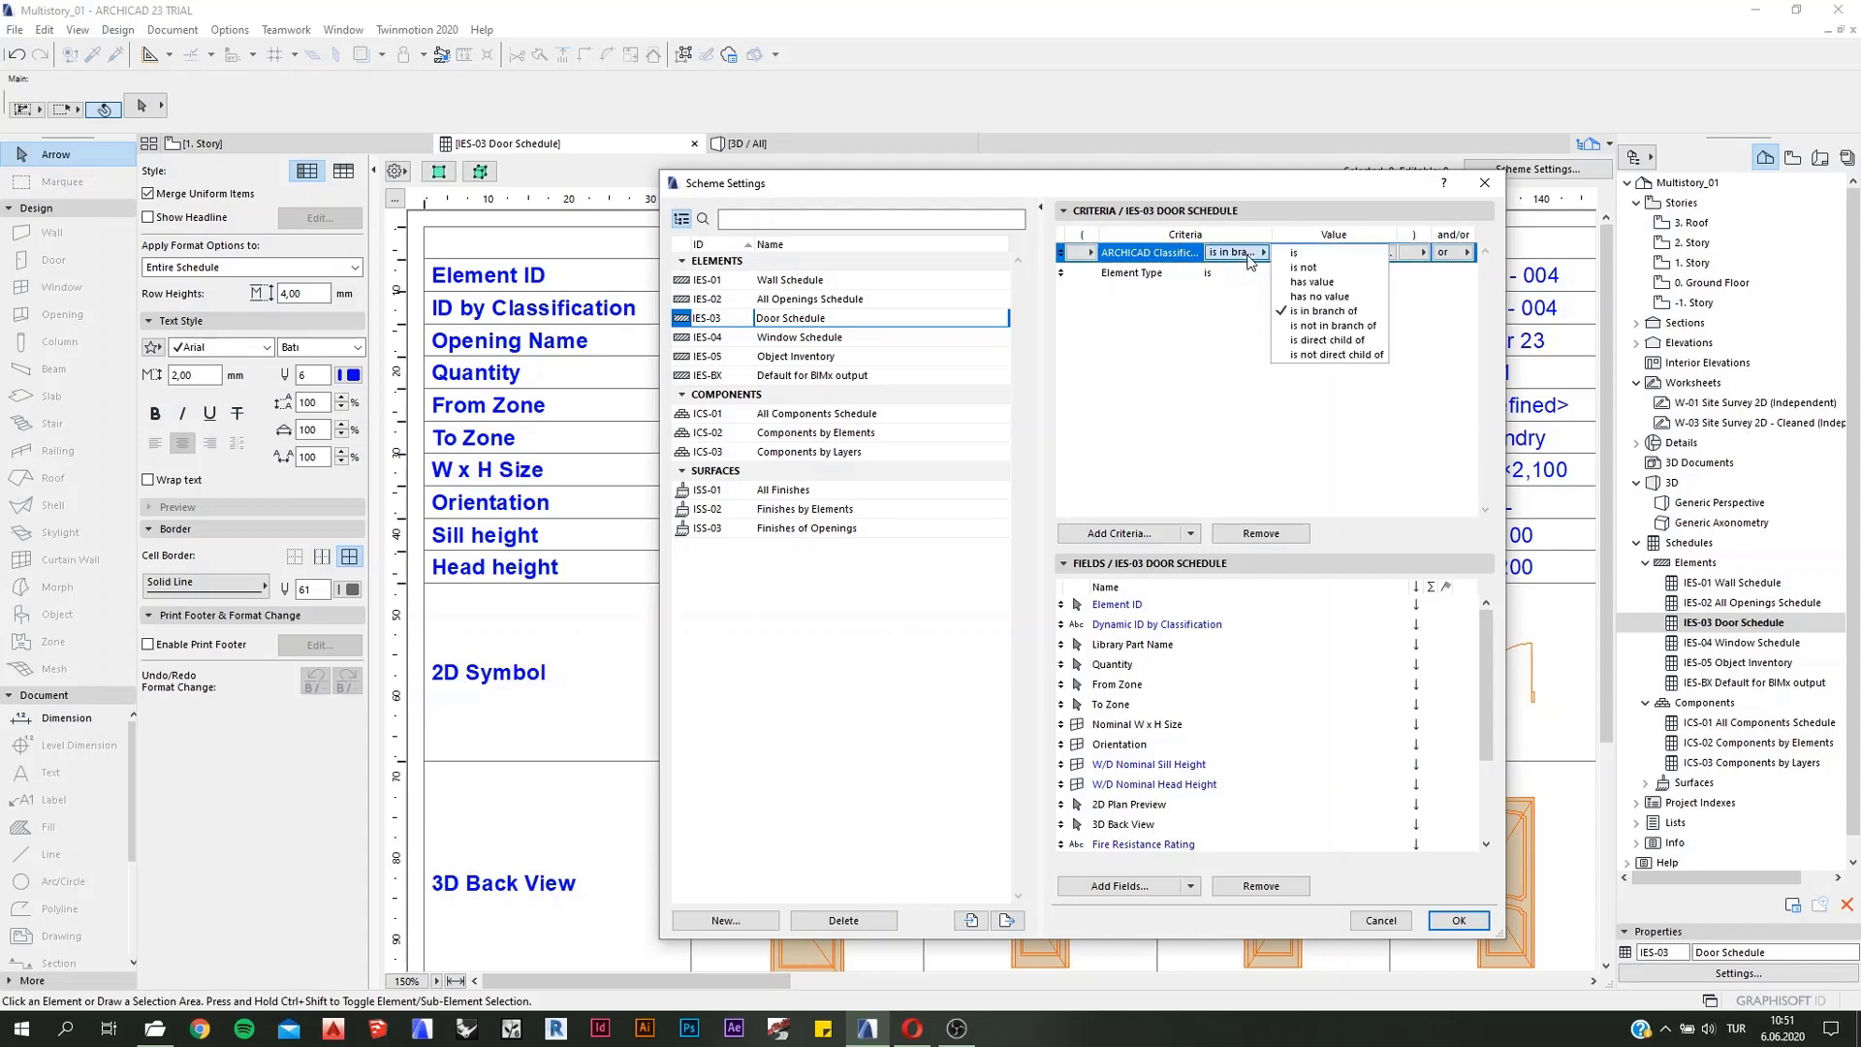
left_click(1410, 320)
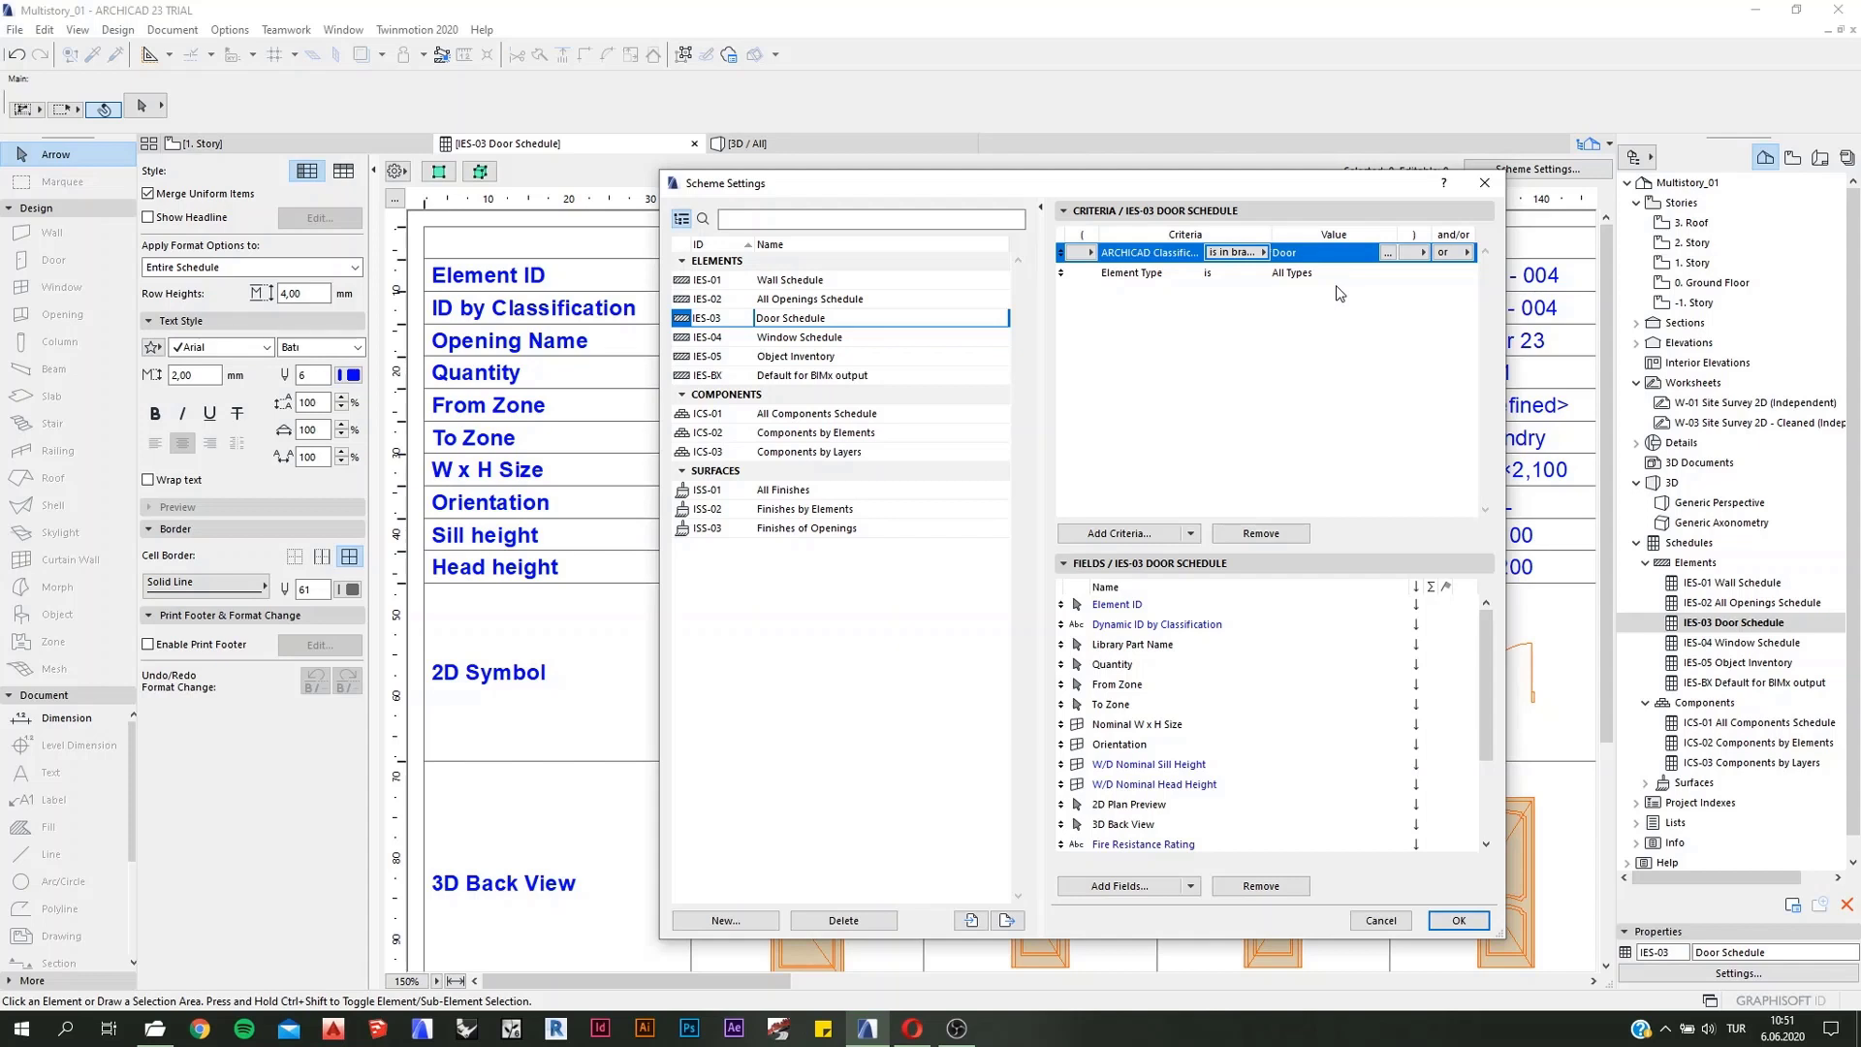
Step: Remove the Element Type criterion from the Door Schedule scheme
left_click(1166, 277)
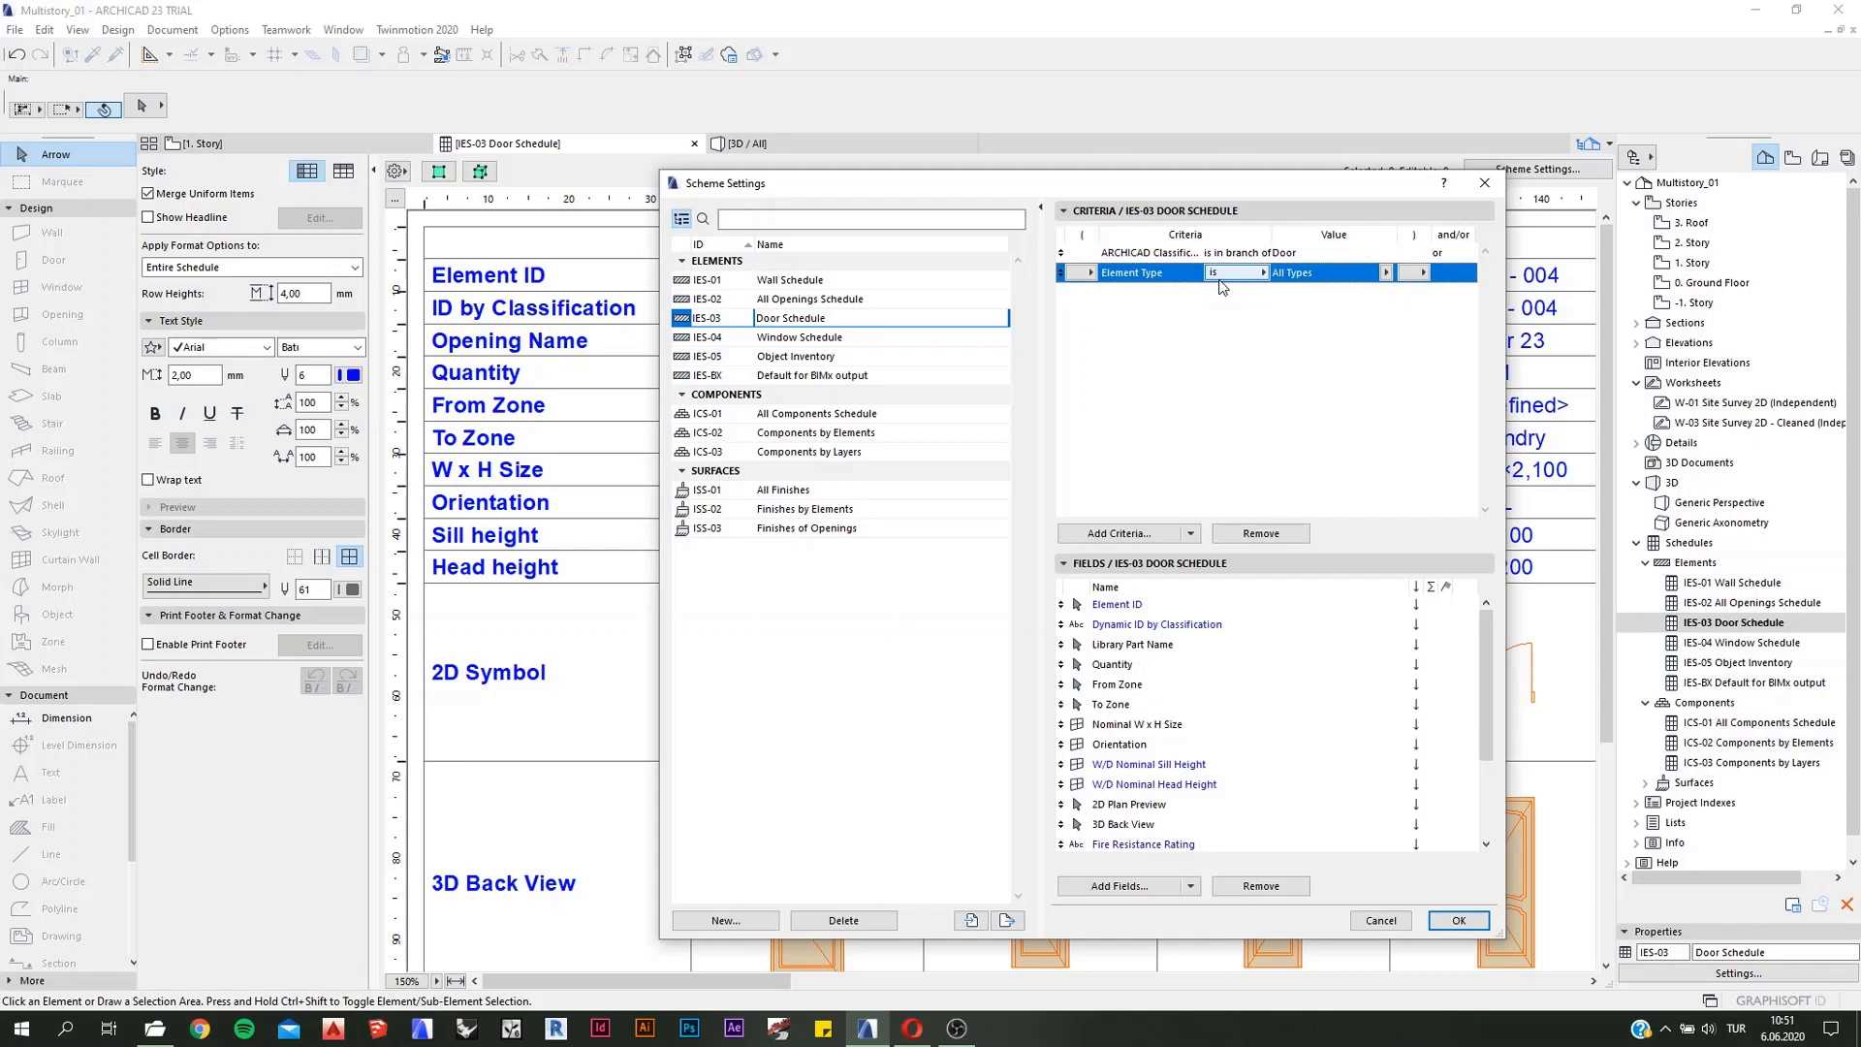
left_click(1263, 534)
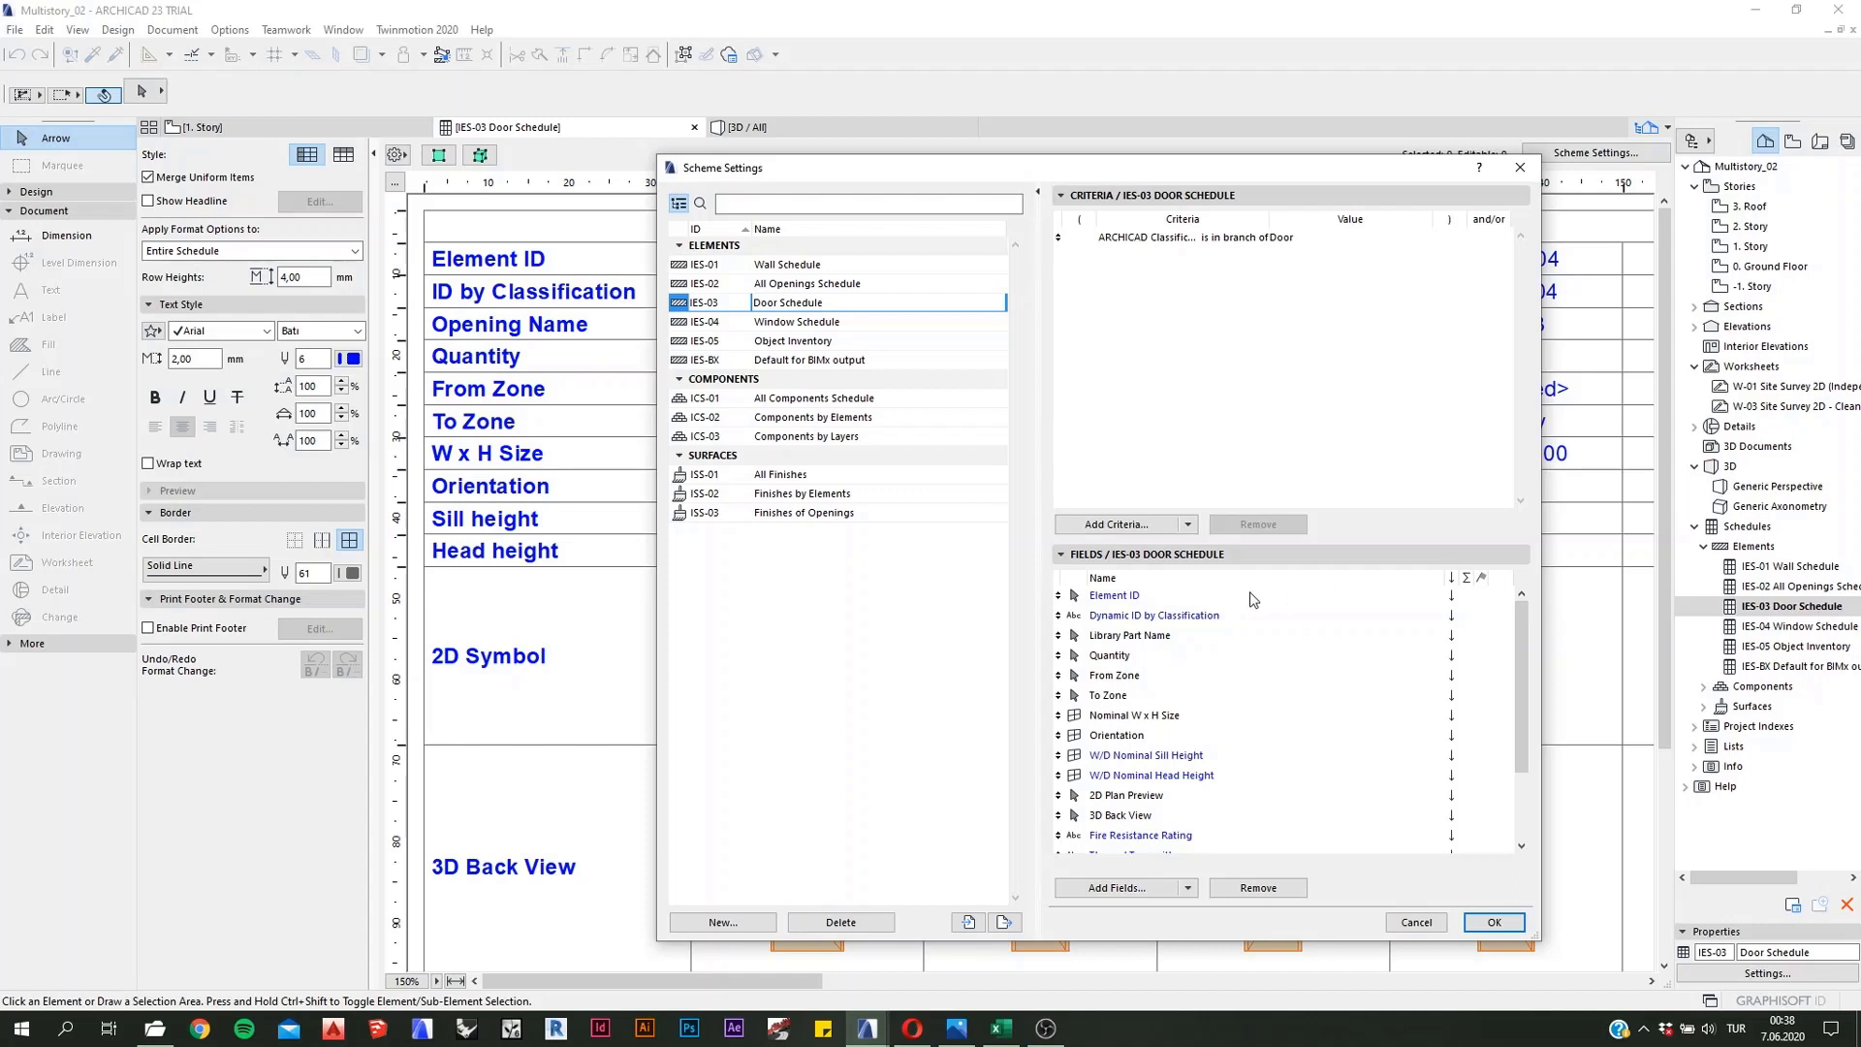
Step: Examine the export options for saving the Door Schedule scheme as an Interactive Schedule Scheme XML file, without saving
left_click(1005, 923)
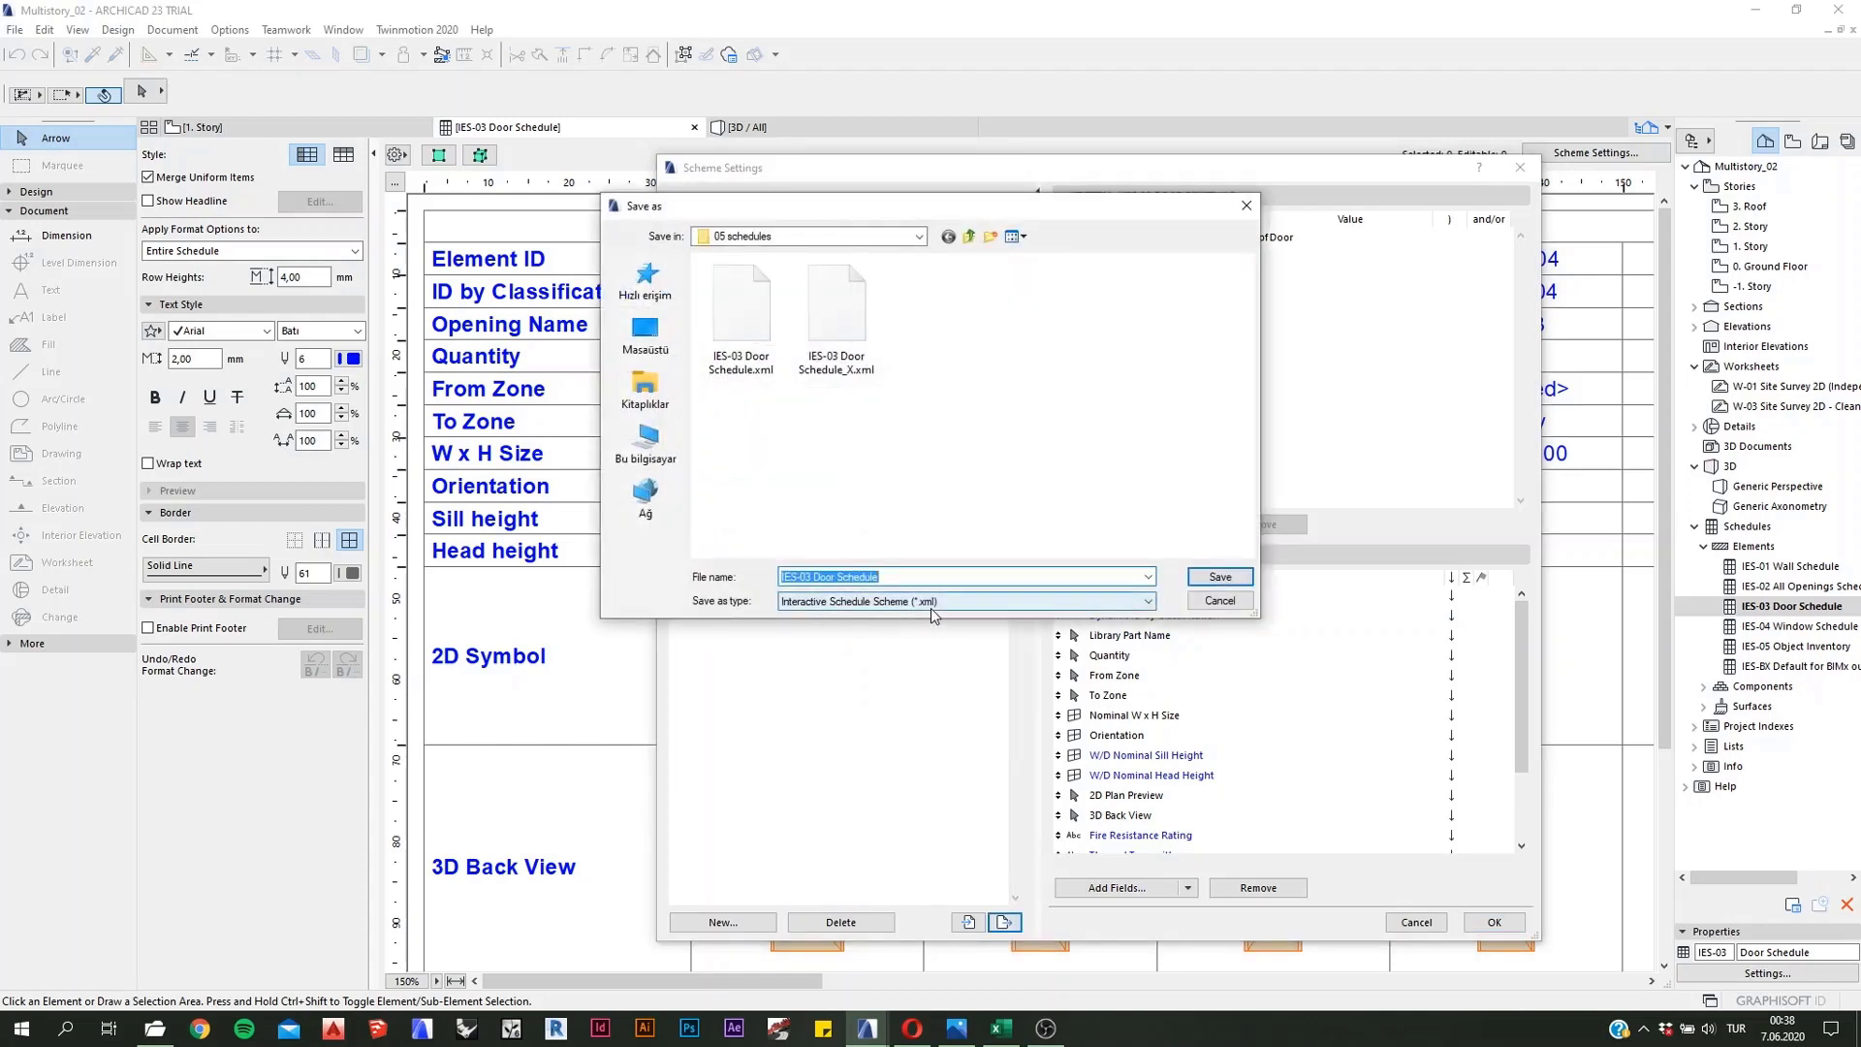
left_click(1214, 601)
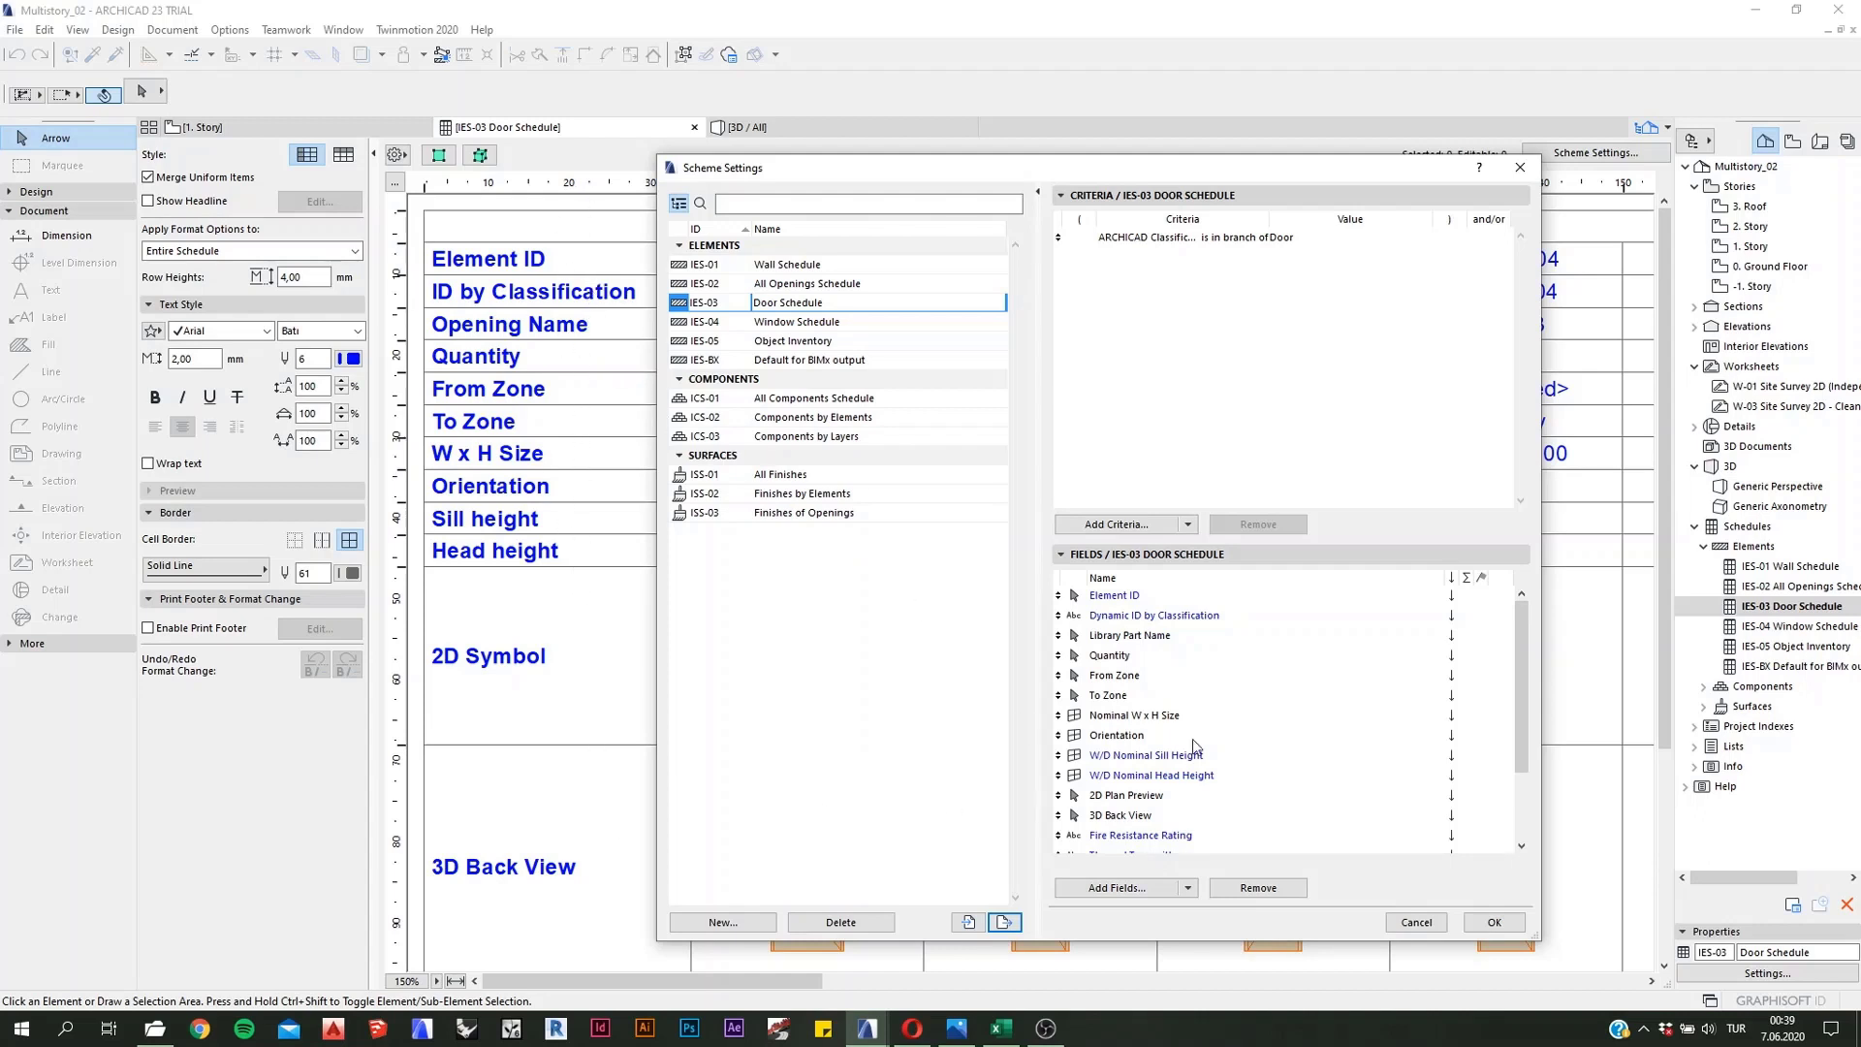
Step: Remove the Element ID, Dynamic ID by Classification, From Zone and To Zone fields from the Door Schedule scheme
left_click(1147, 604)
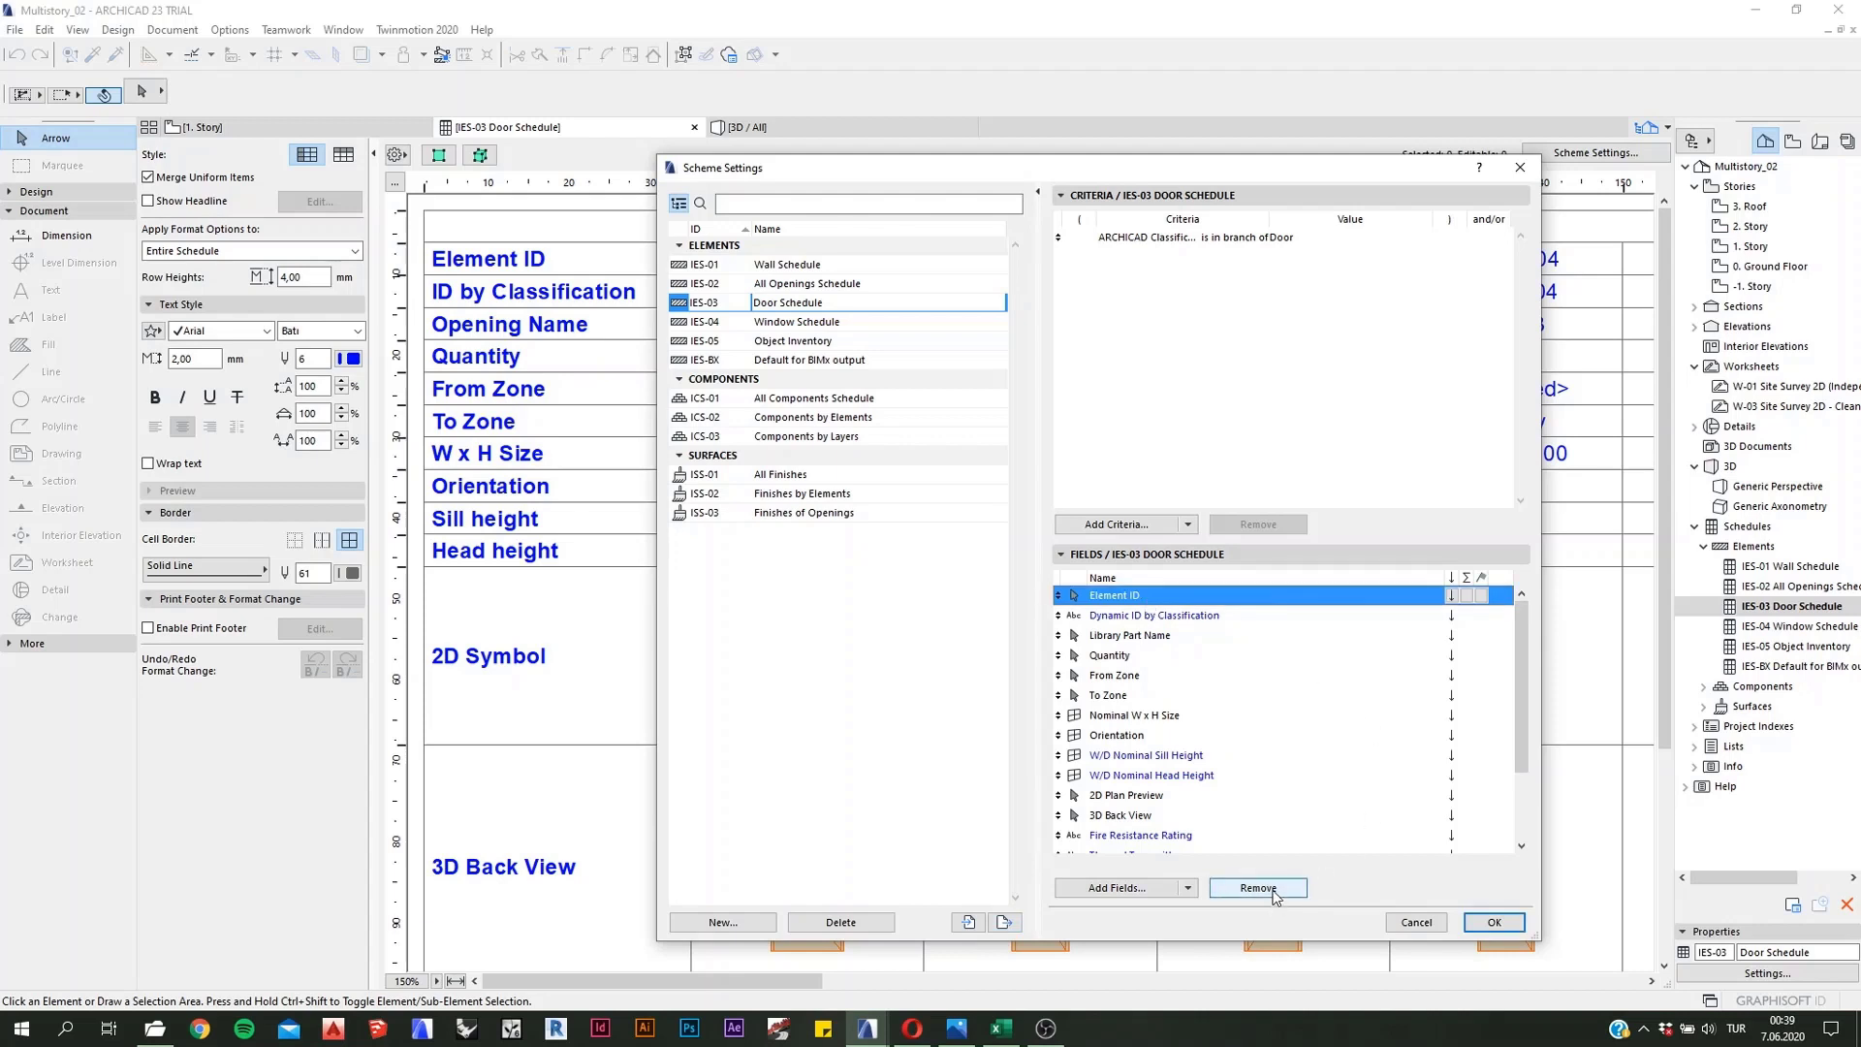
left_click(1258, 888)
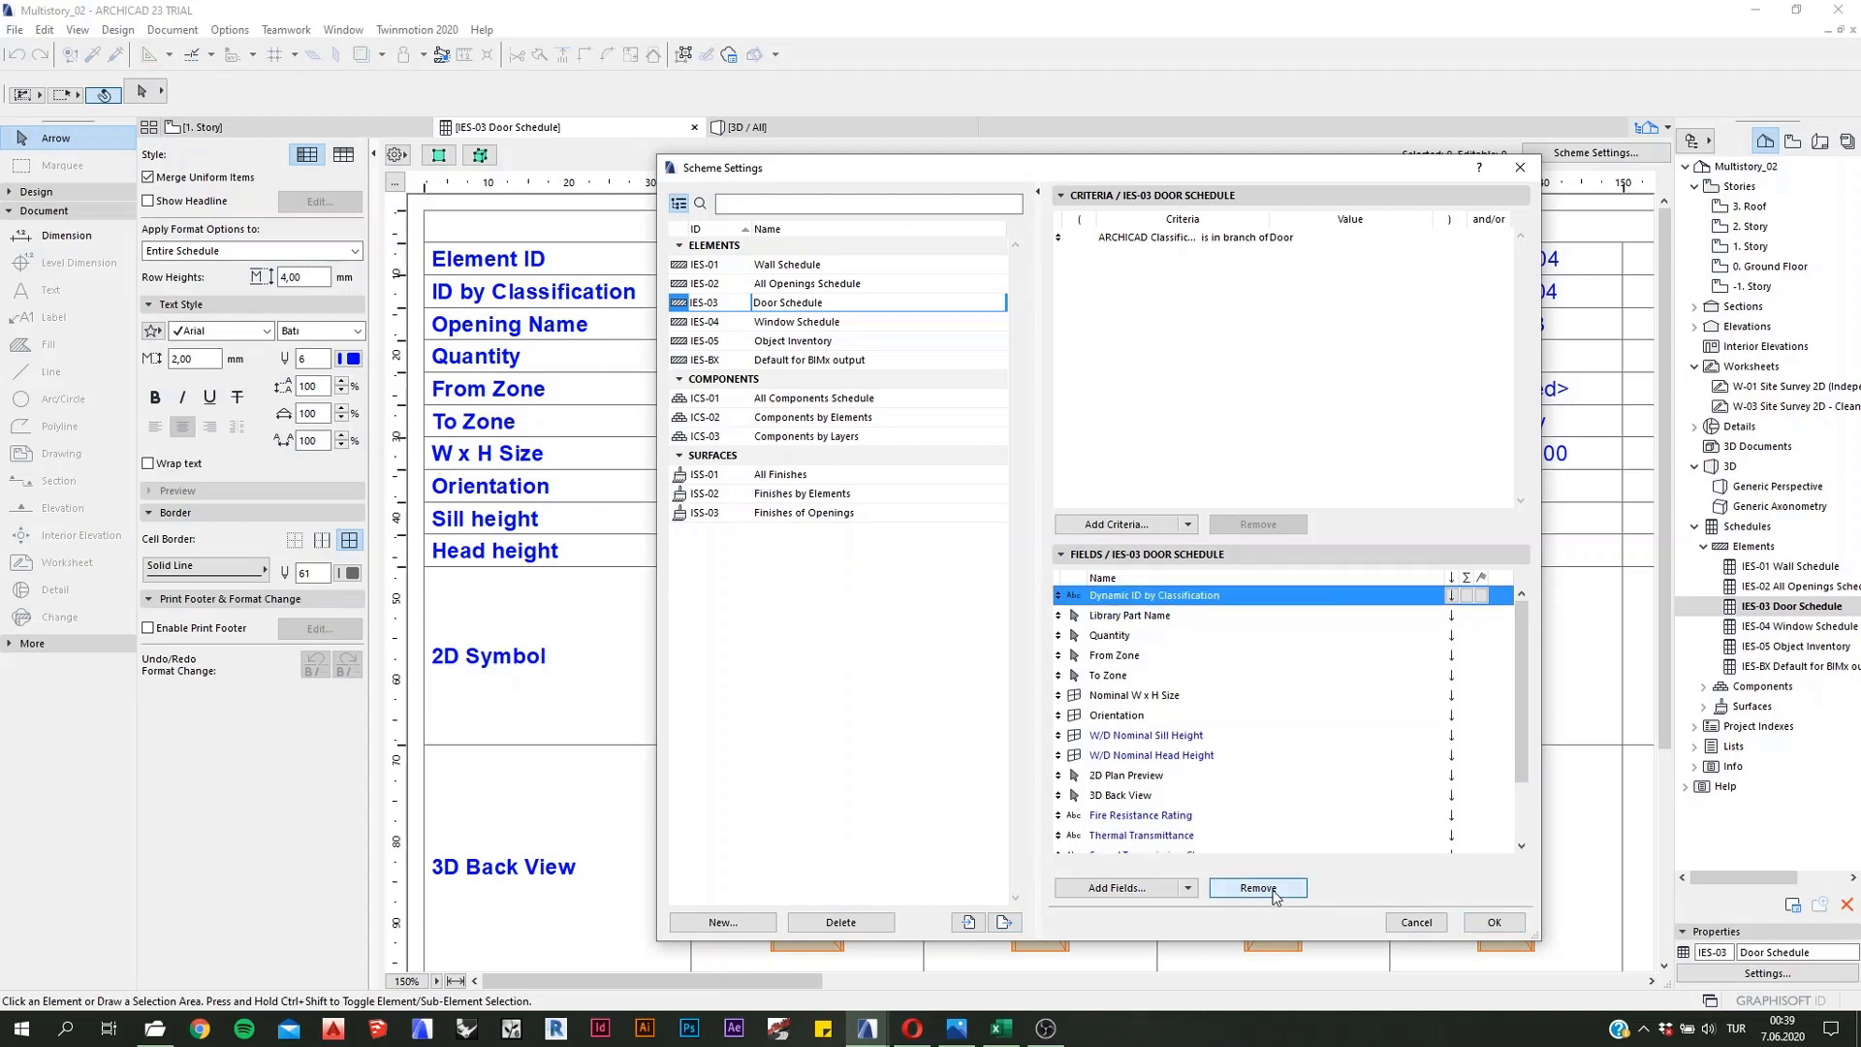
left_click(1261, 887)
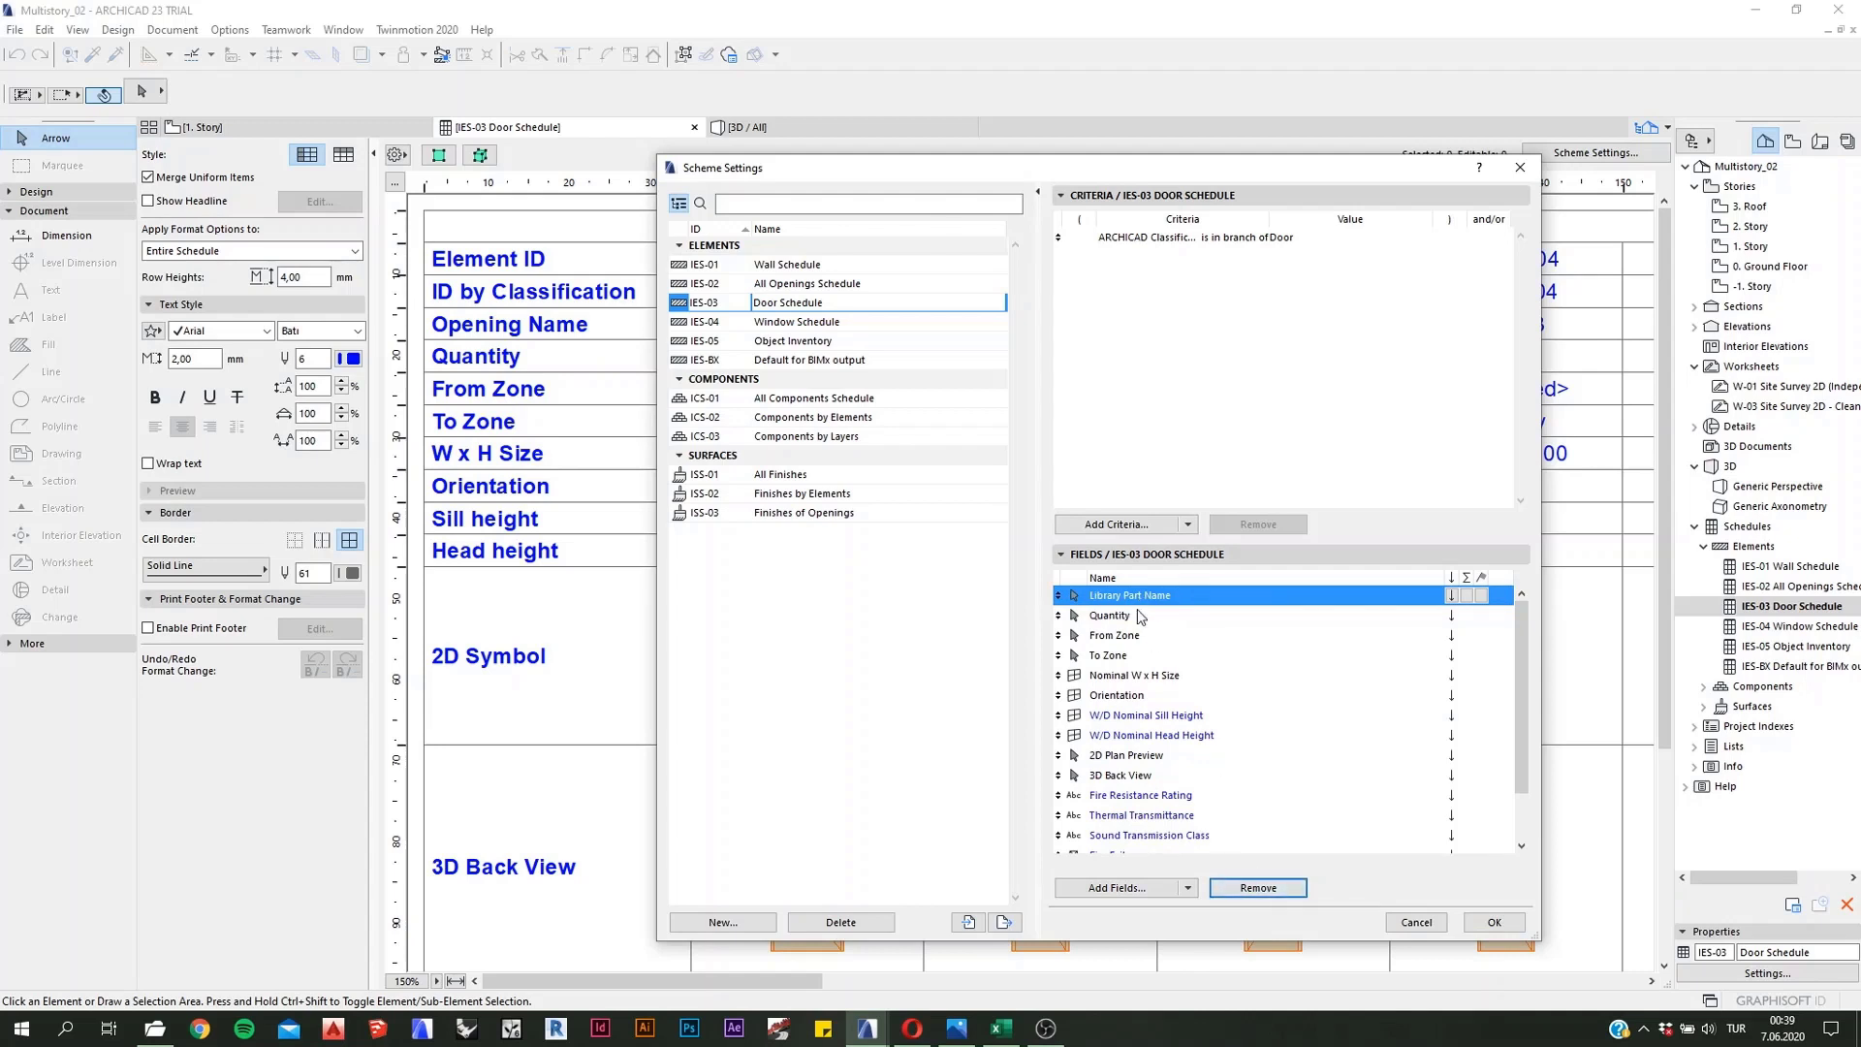
left_click_drag(995, 165, 1064, 163)
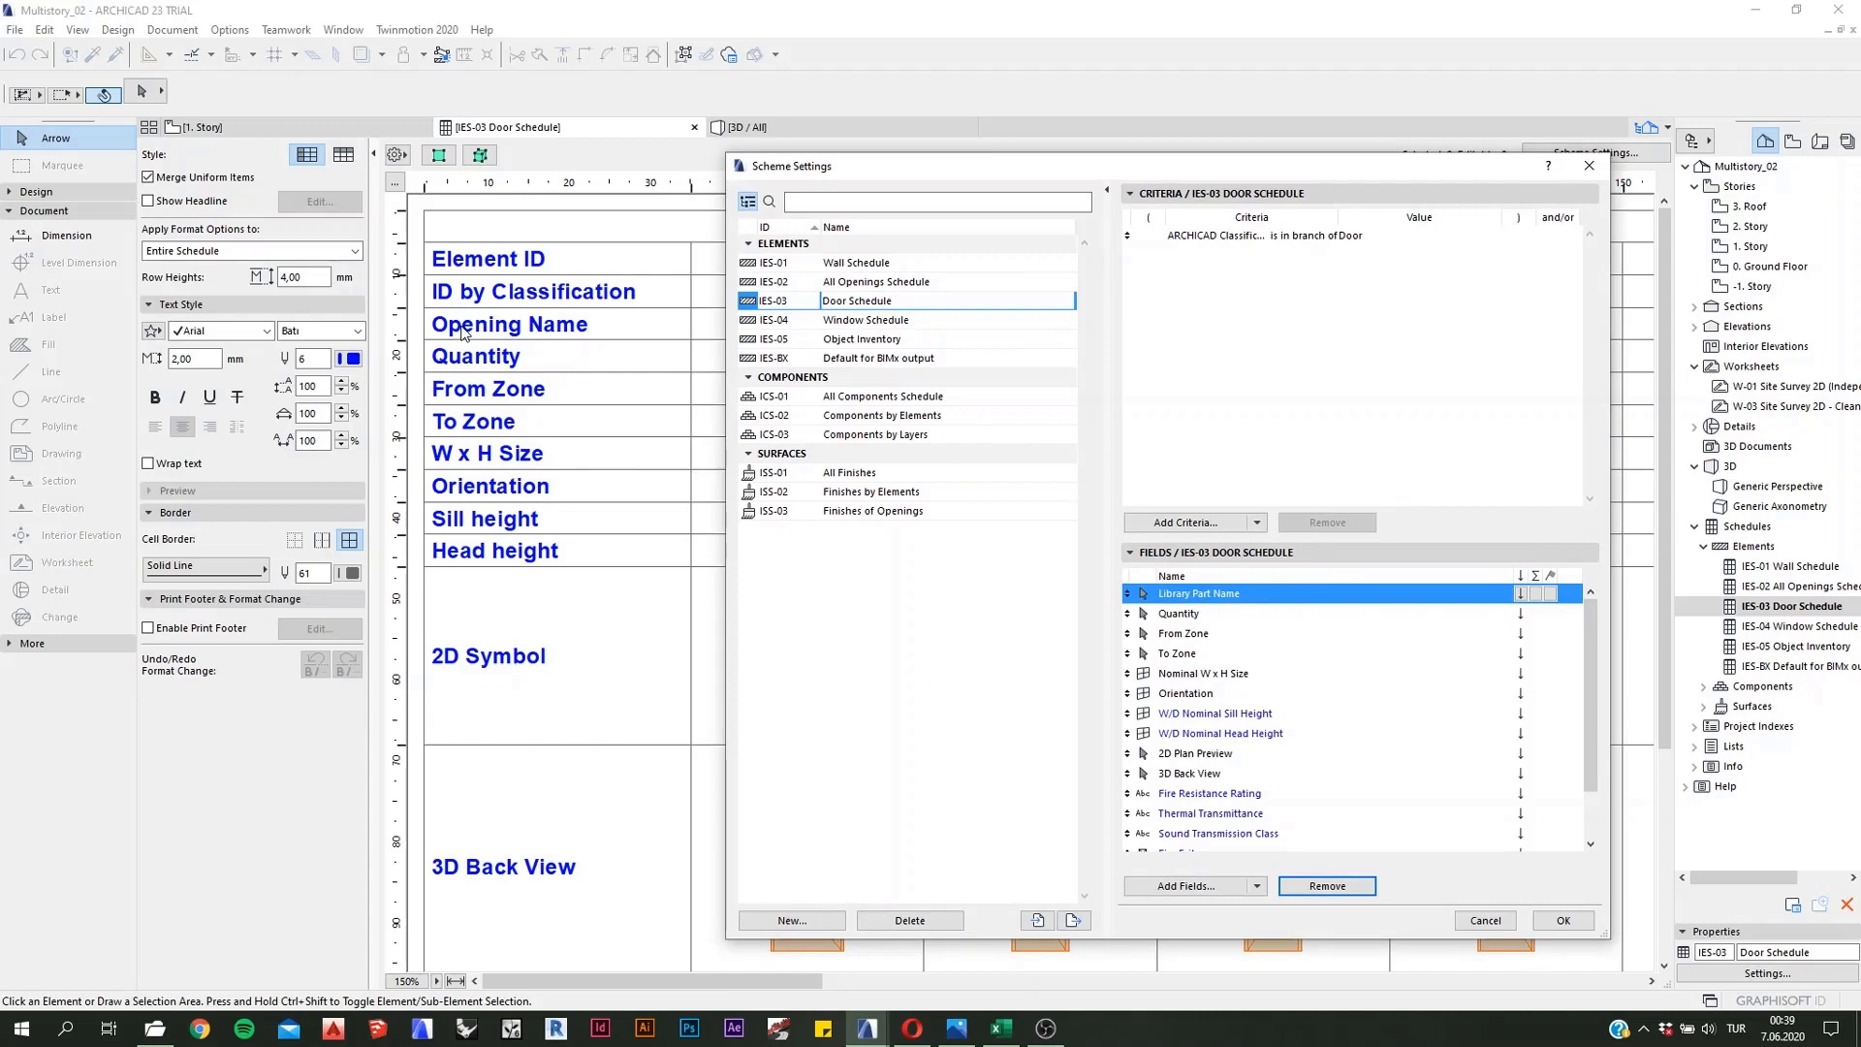
left_click(1200, 621)
left_click(1207, 637)
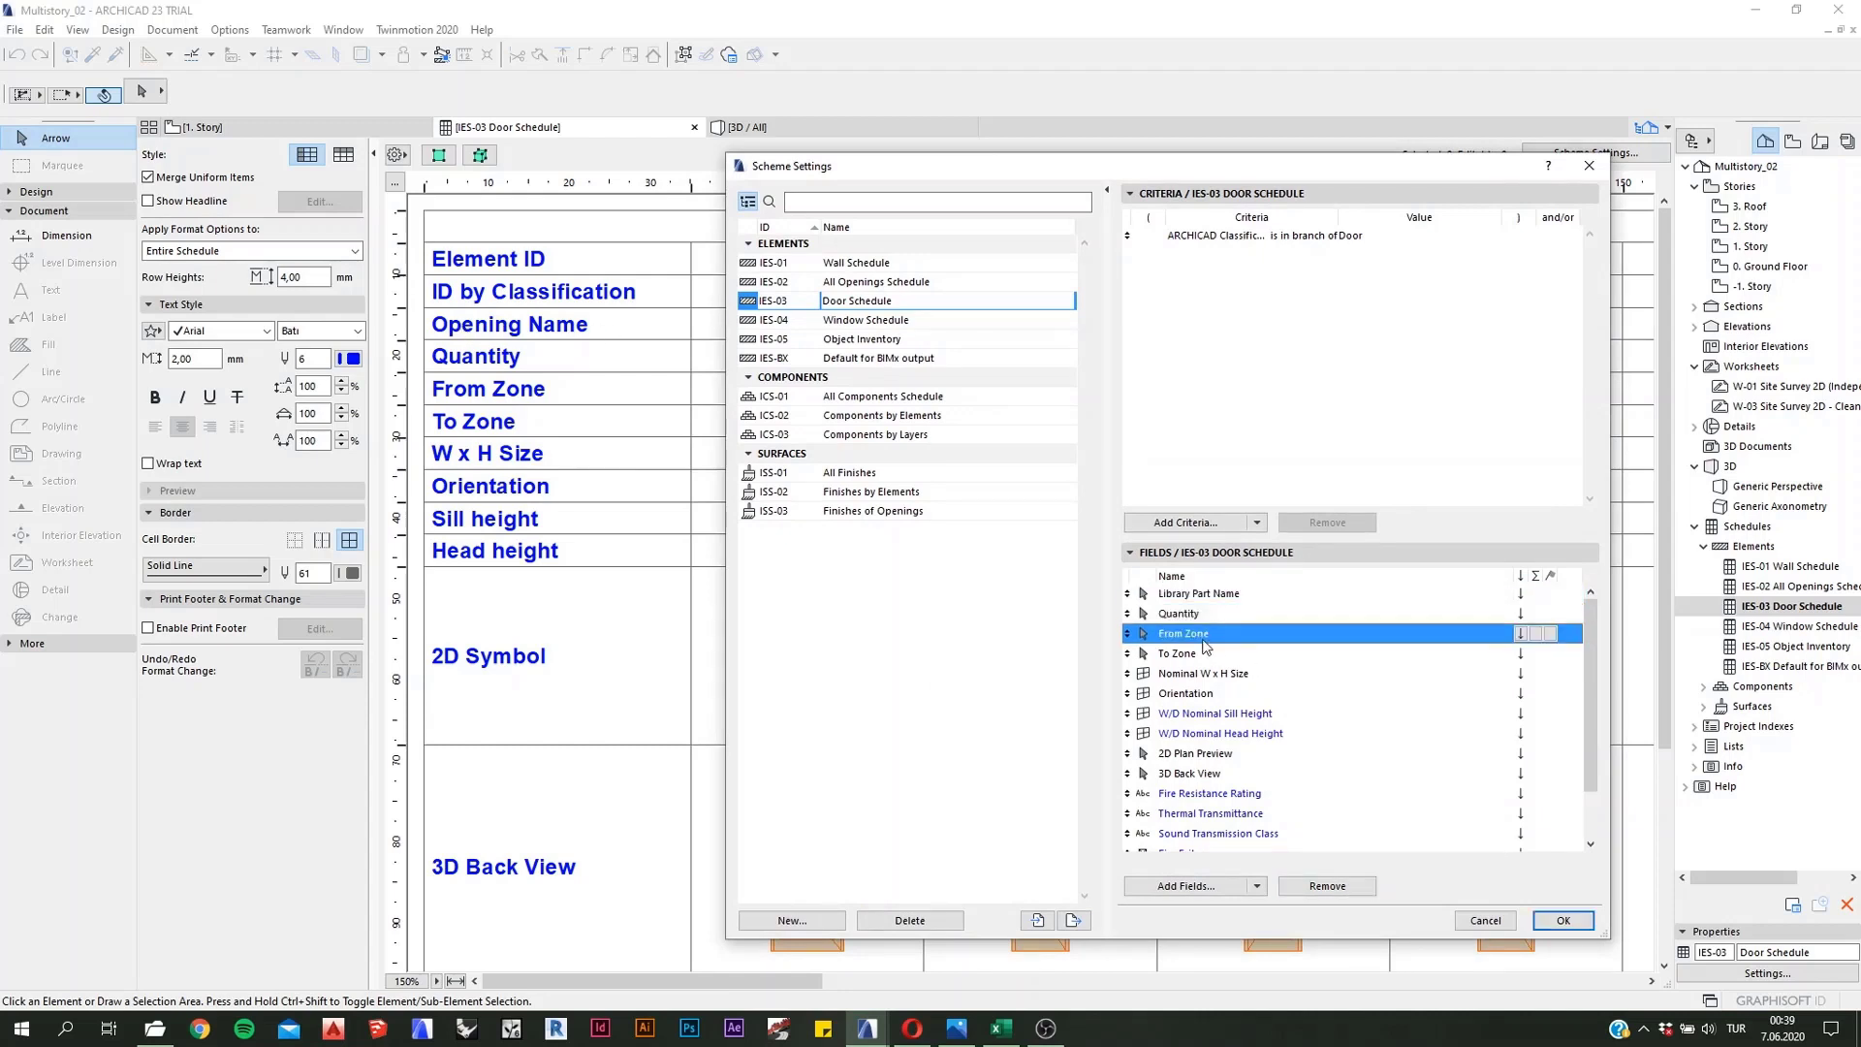
left_click(1339, 894)
left_click(1334, 891)
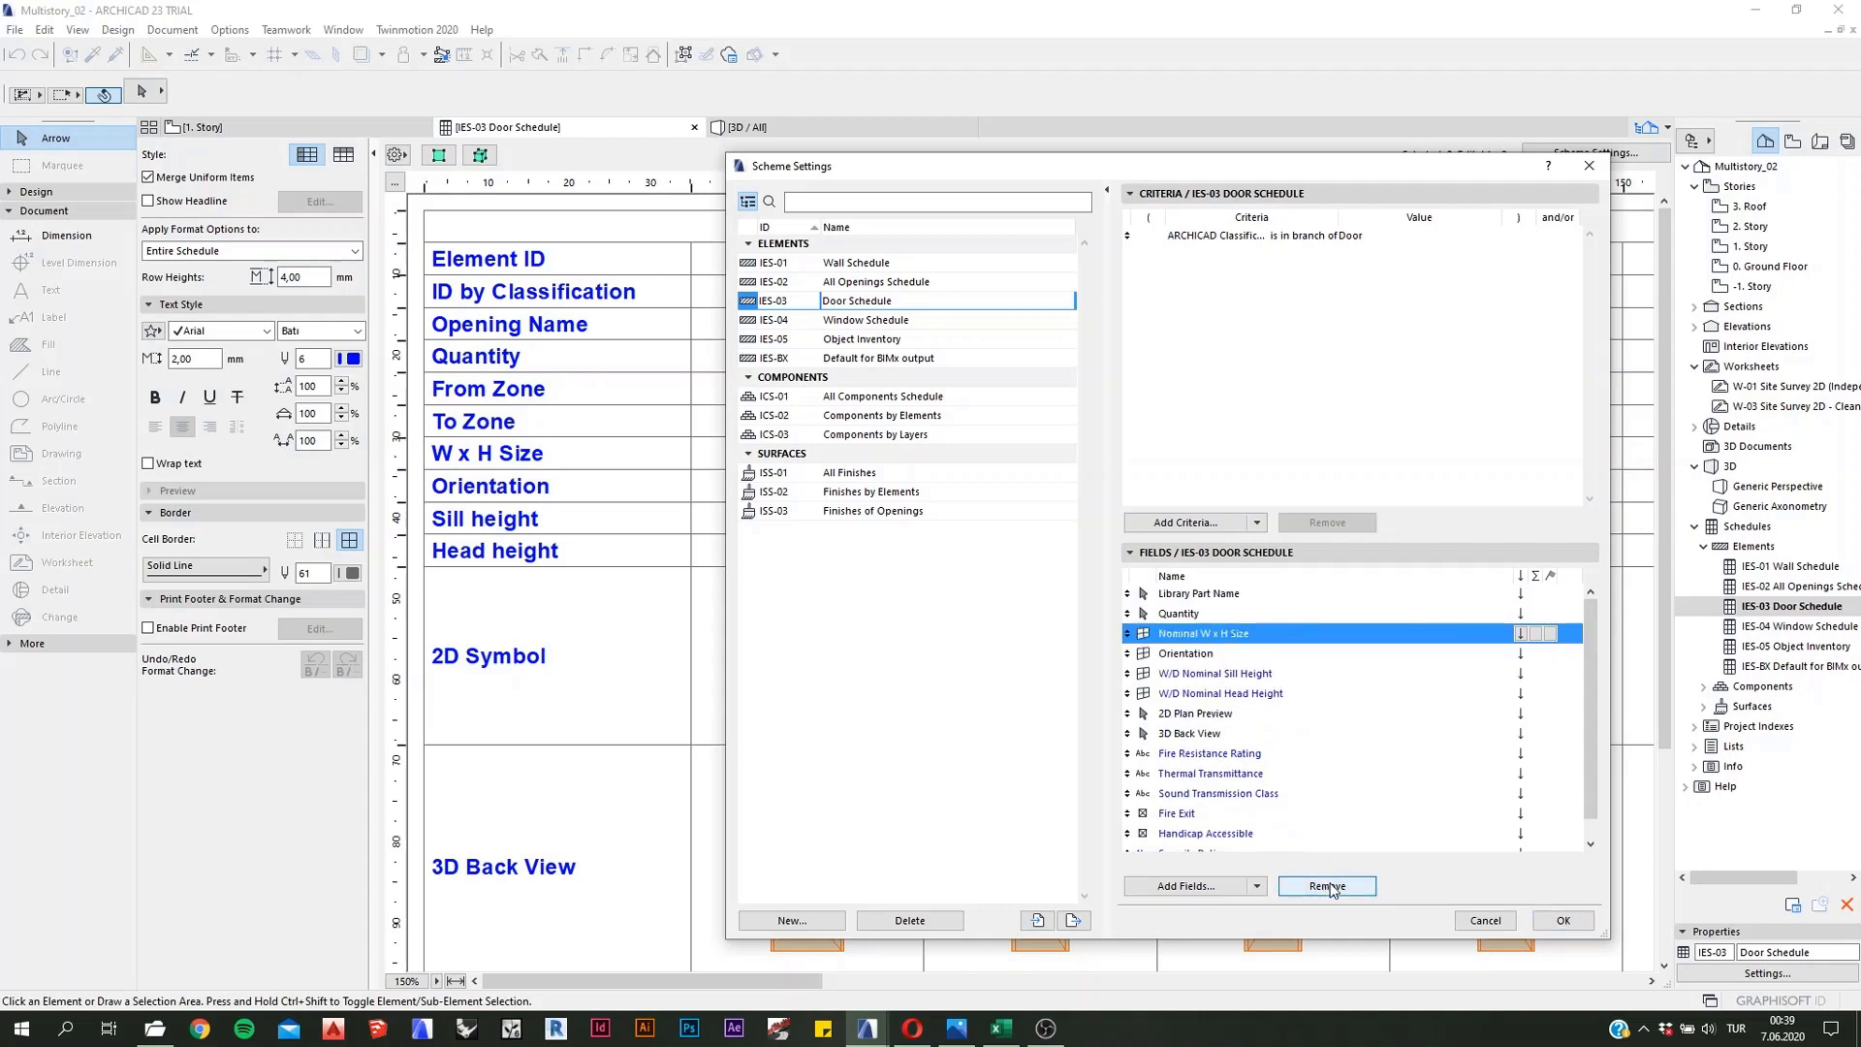
Step: Remove the W/D Nominal Sill Height, W/D Nominal Head Height and 2D Plan Preview fields from the Door Schedule scheme
left_click(1203, 654)
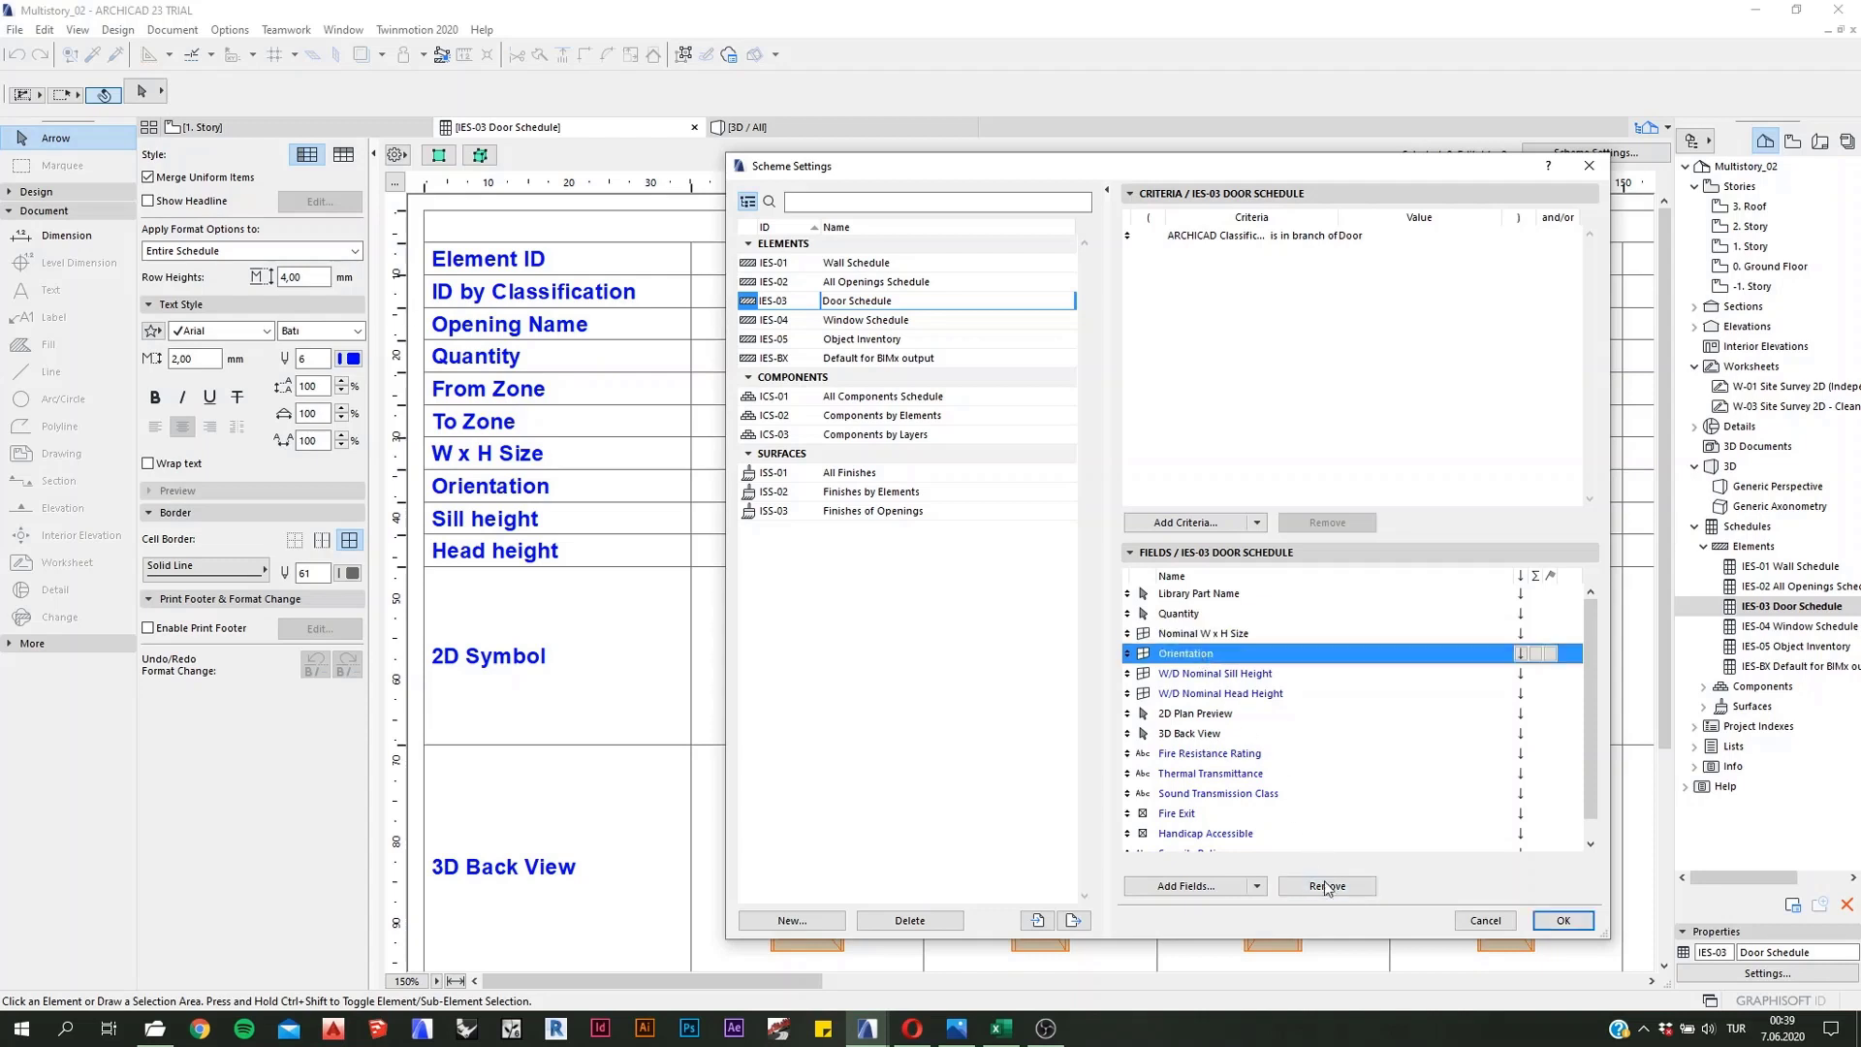
left_click(1220, 675)
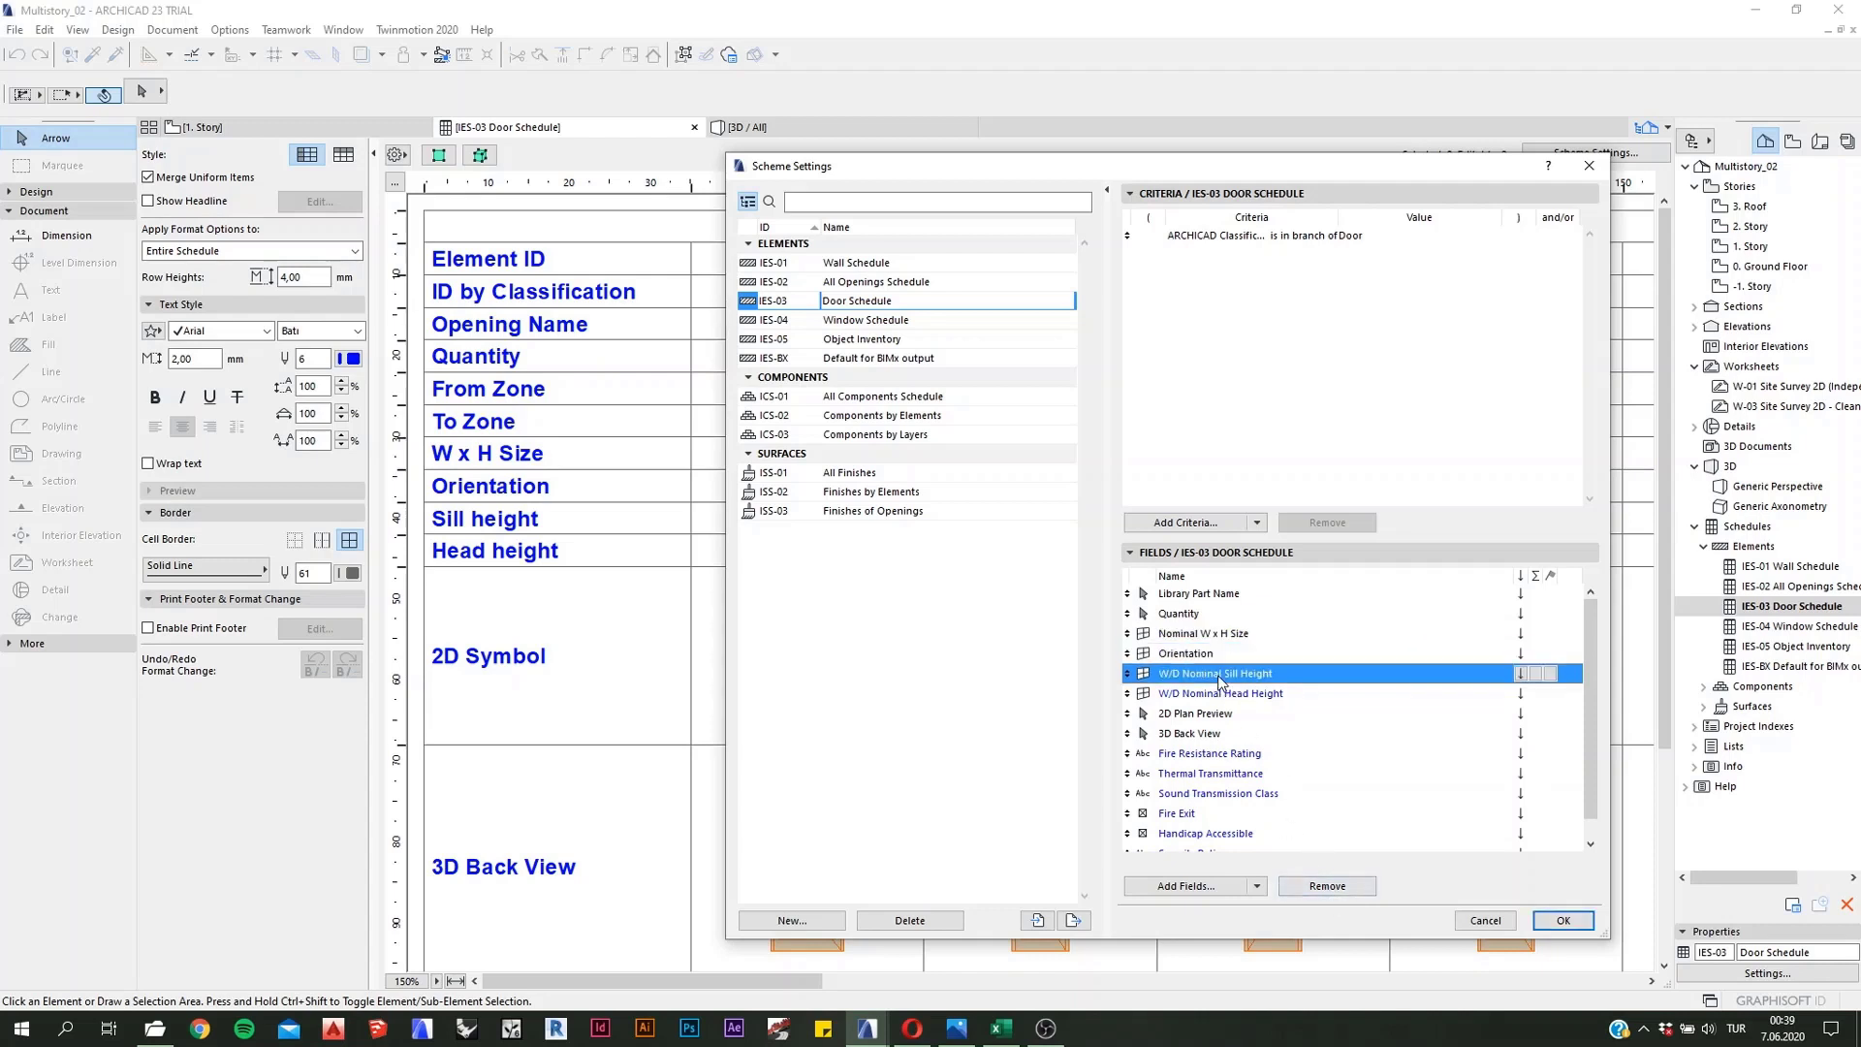
left_click(1328, 886)
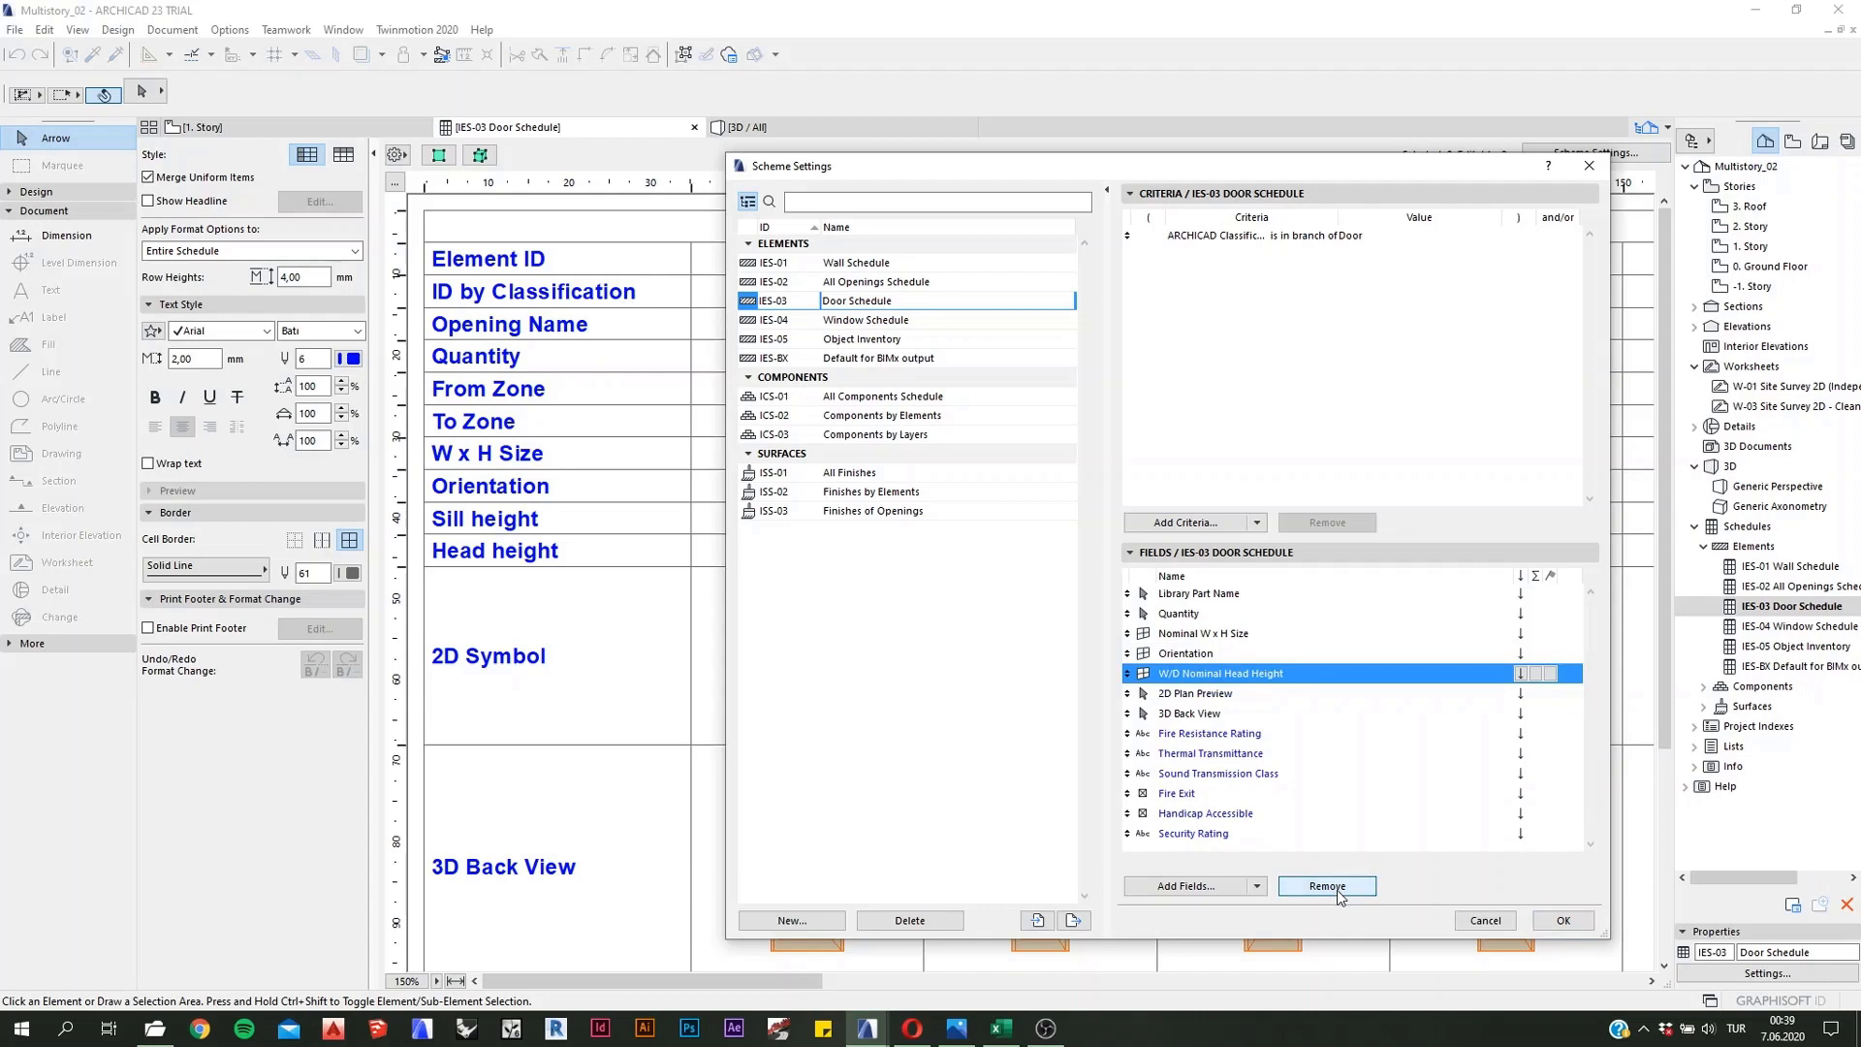
left_click(1338, 891)
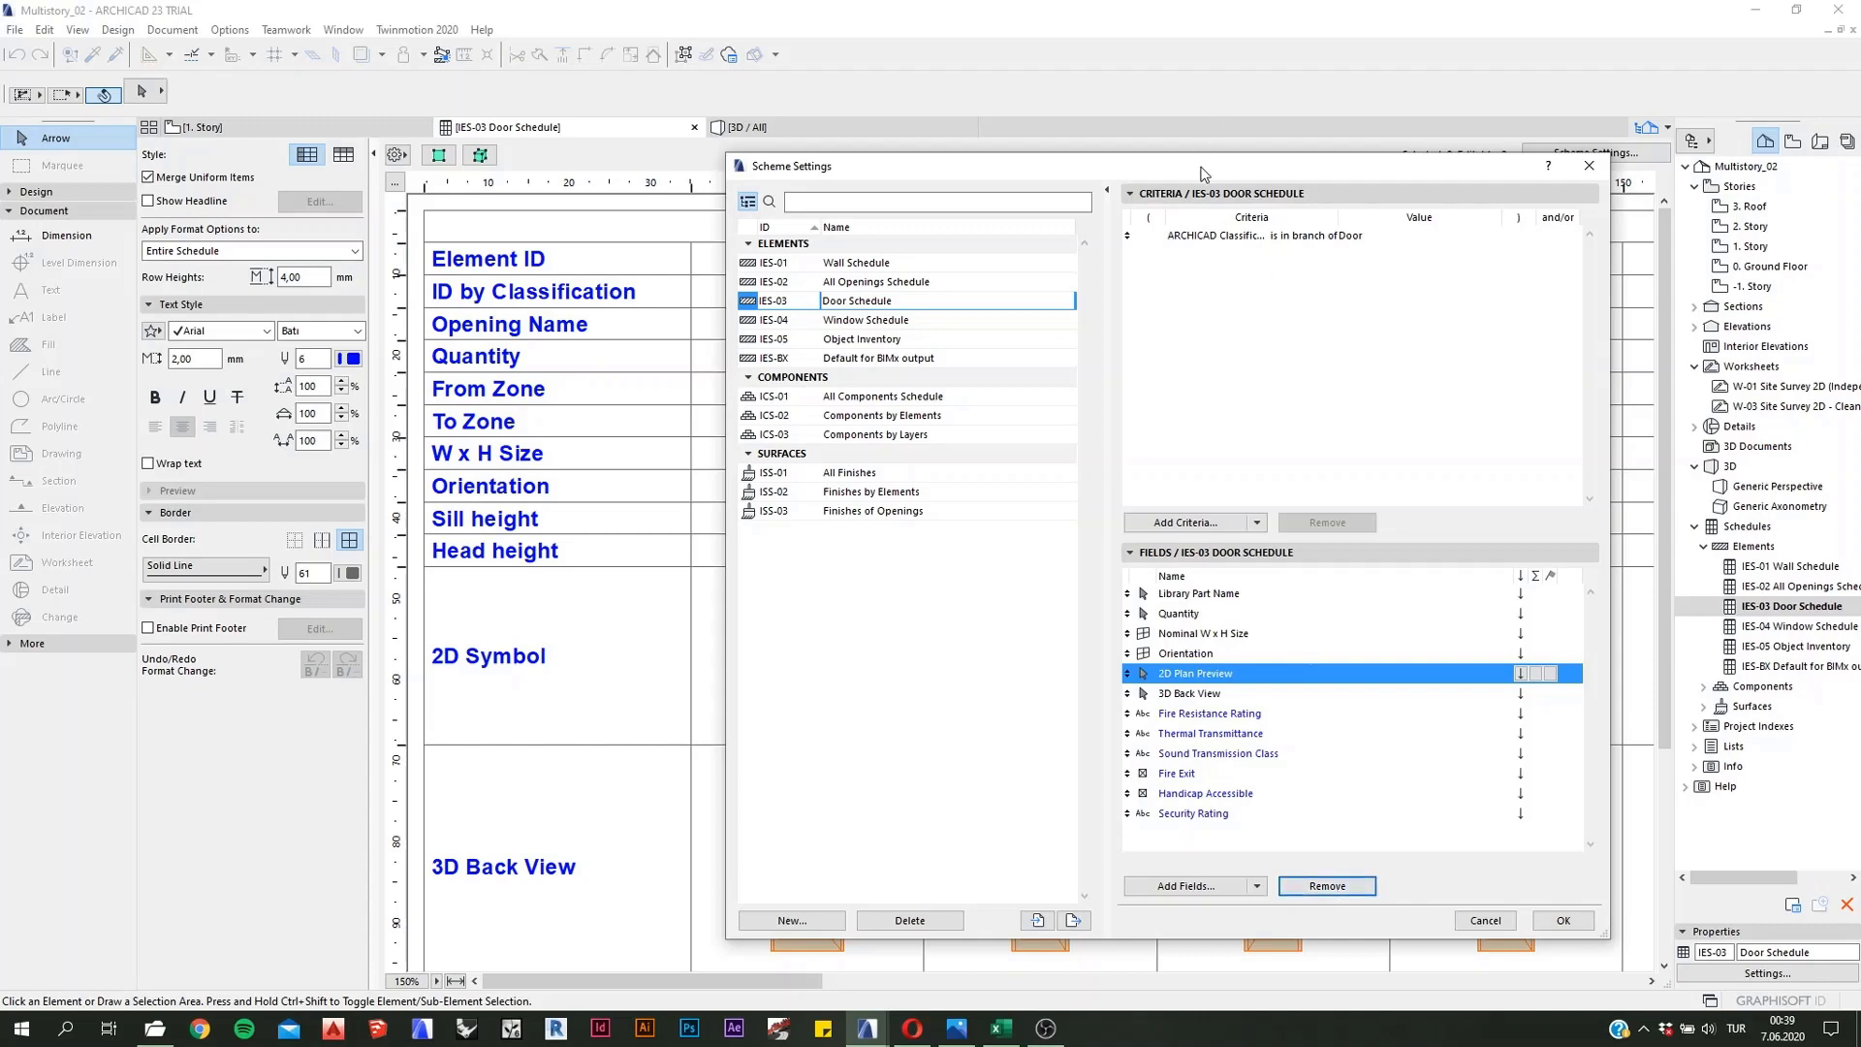
left_click_drag(1202, 173, 1229, 144)
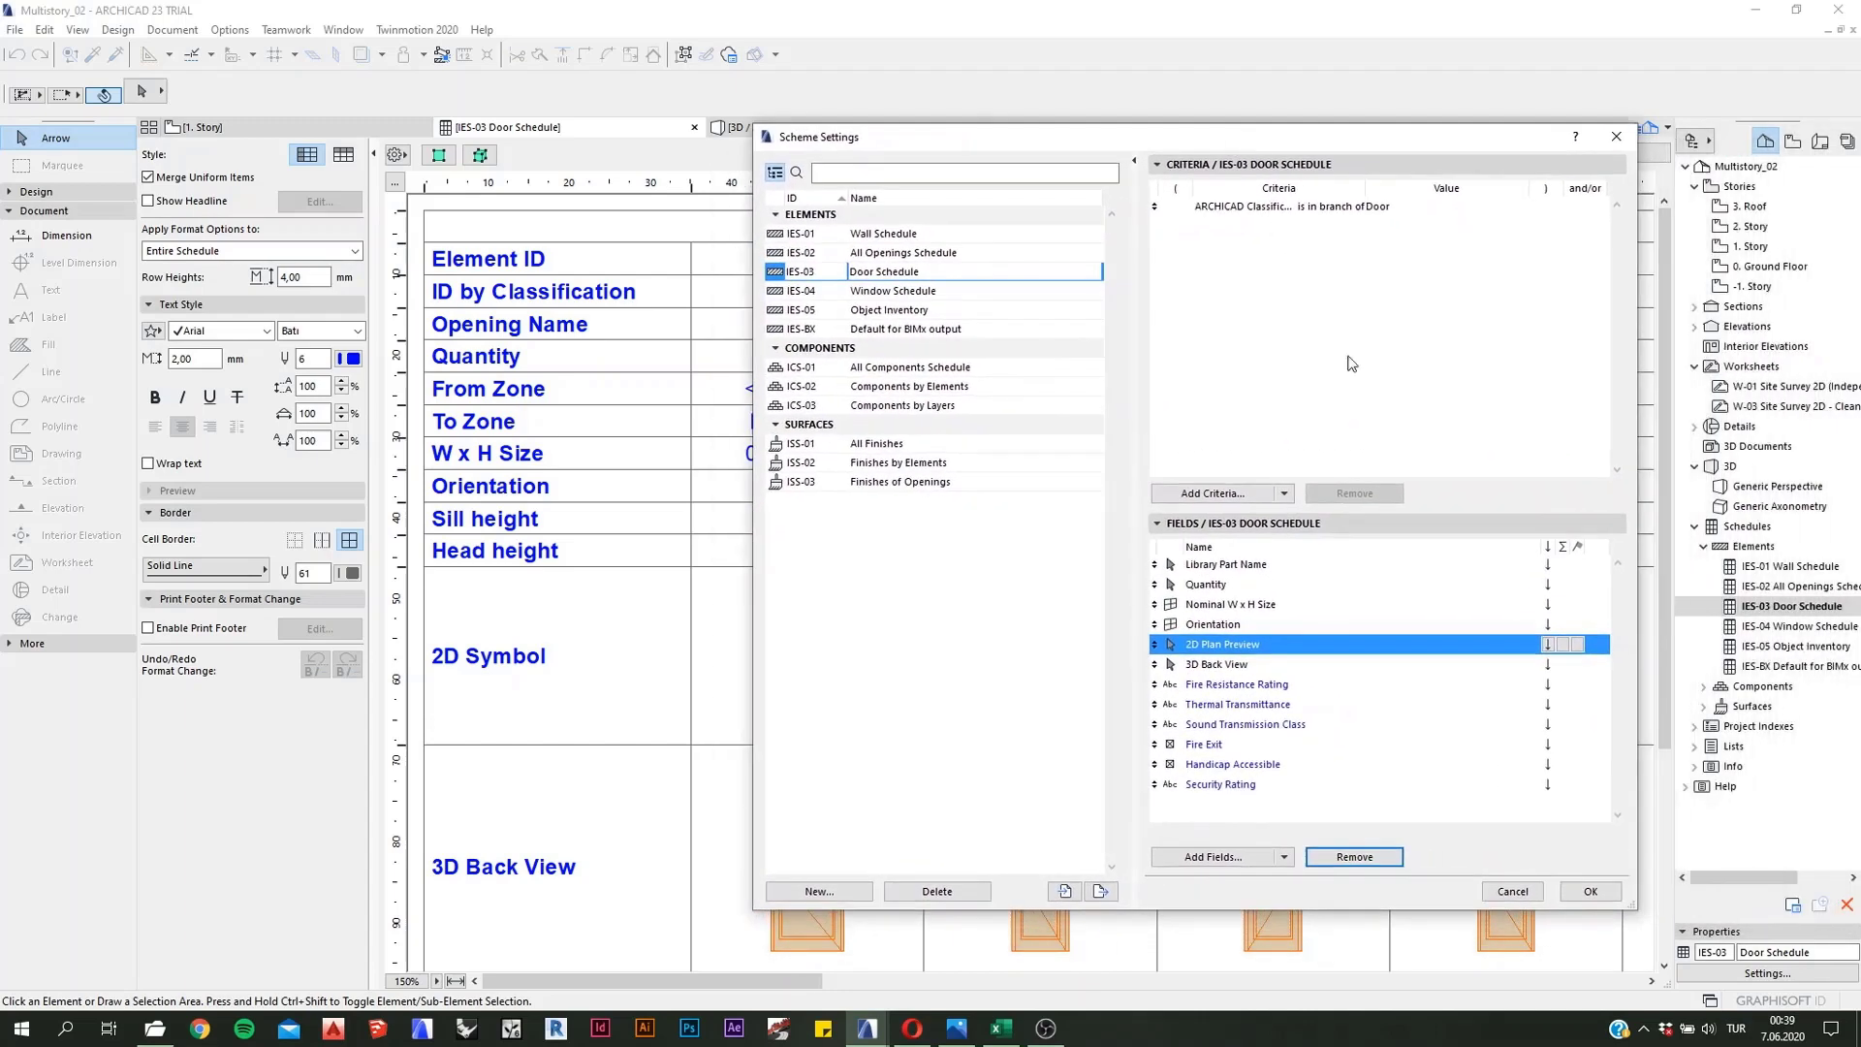
left_click(1340, 858)
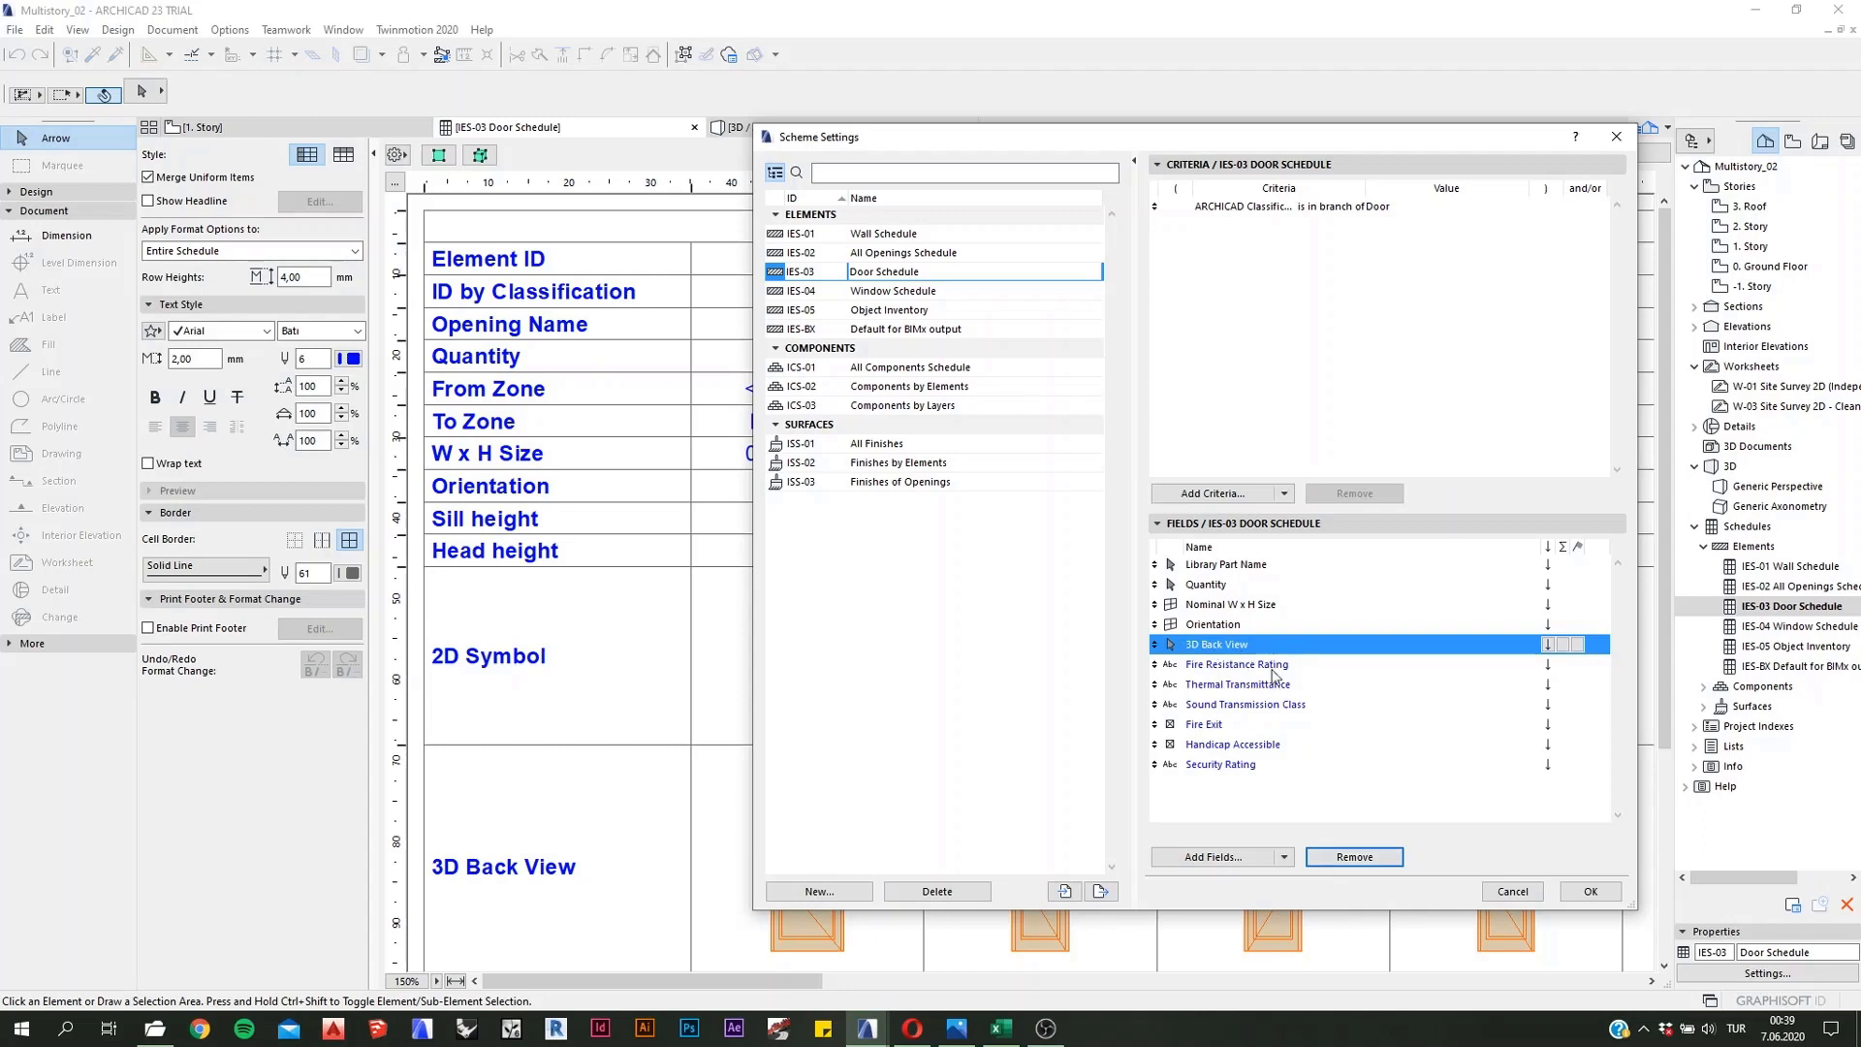
Step: Add the General group's 3D Front View field to the Door Schedule scheme and place it directly above 3D Back View
left_click(1211, 857)
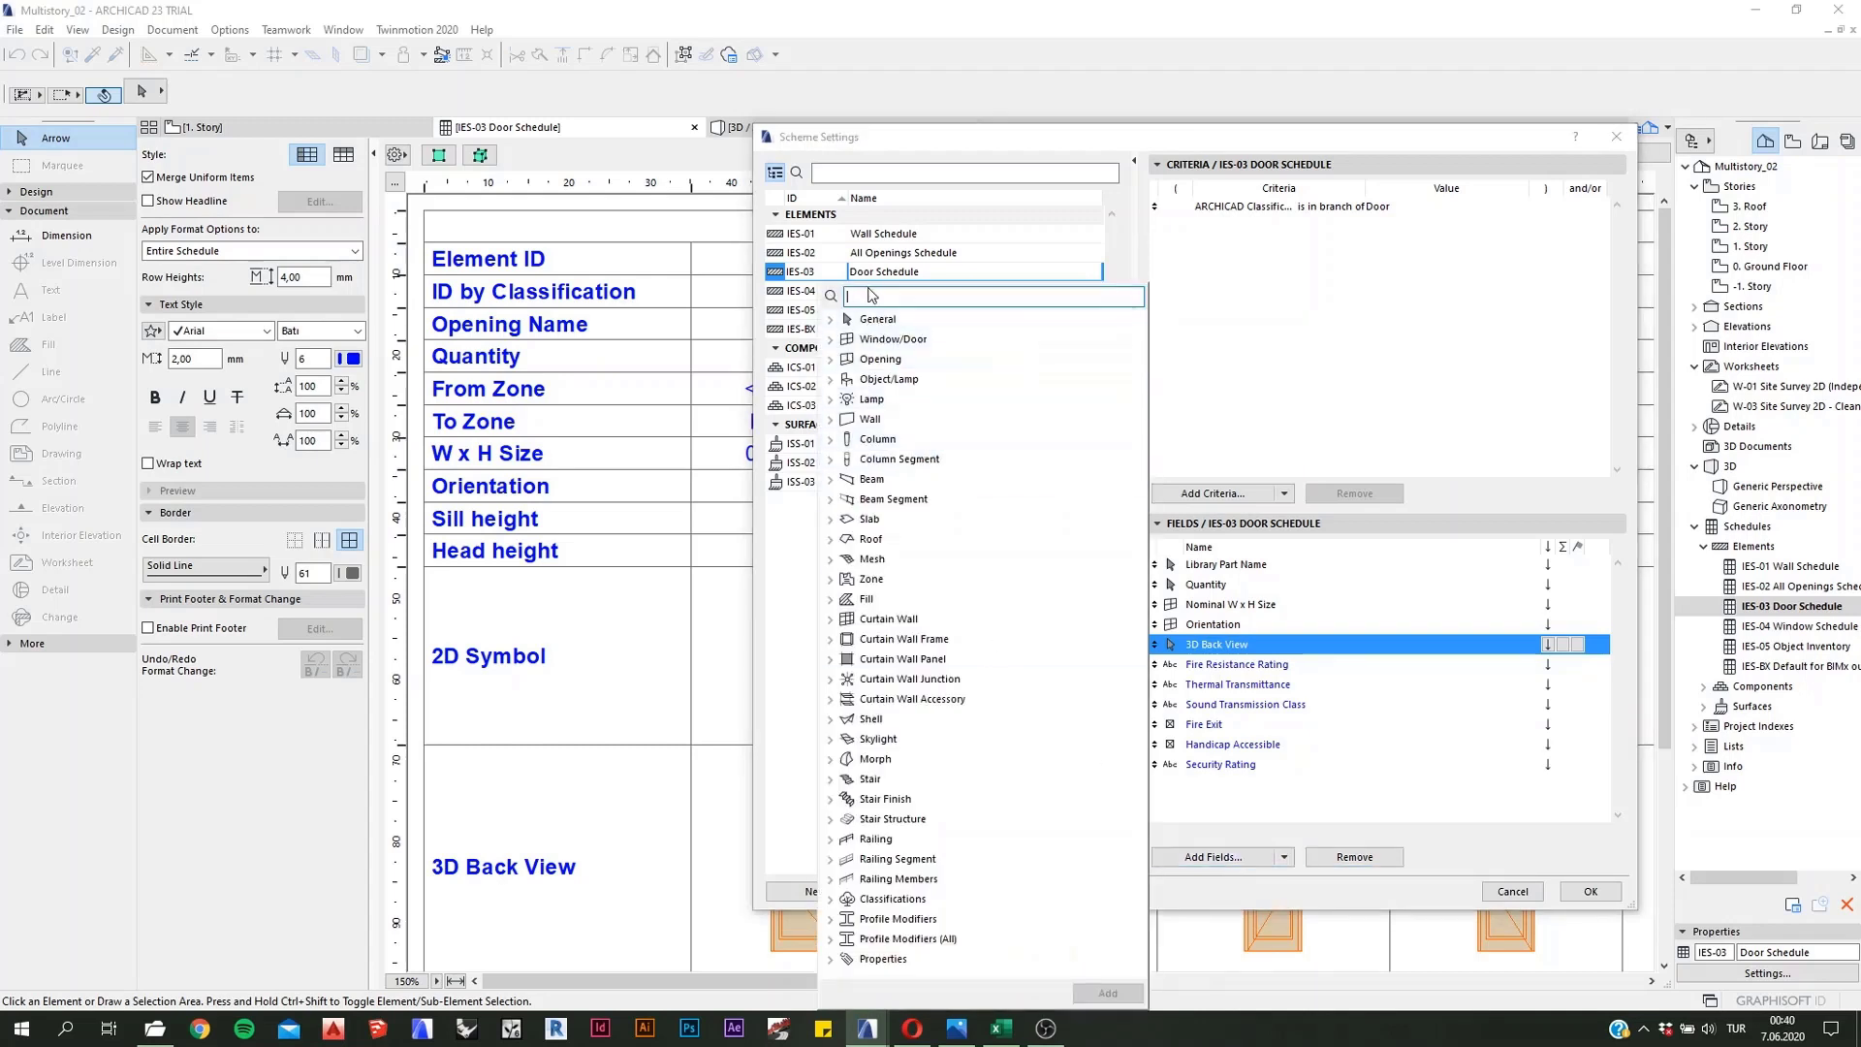
type("front")
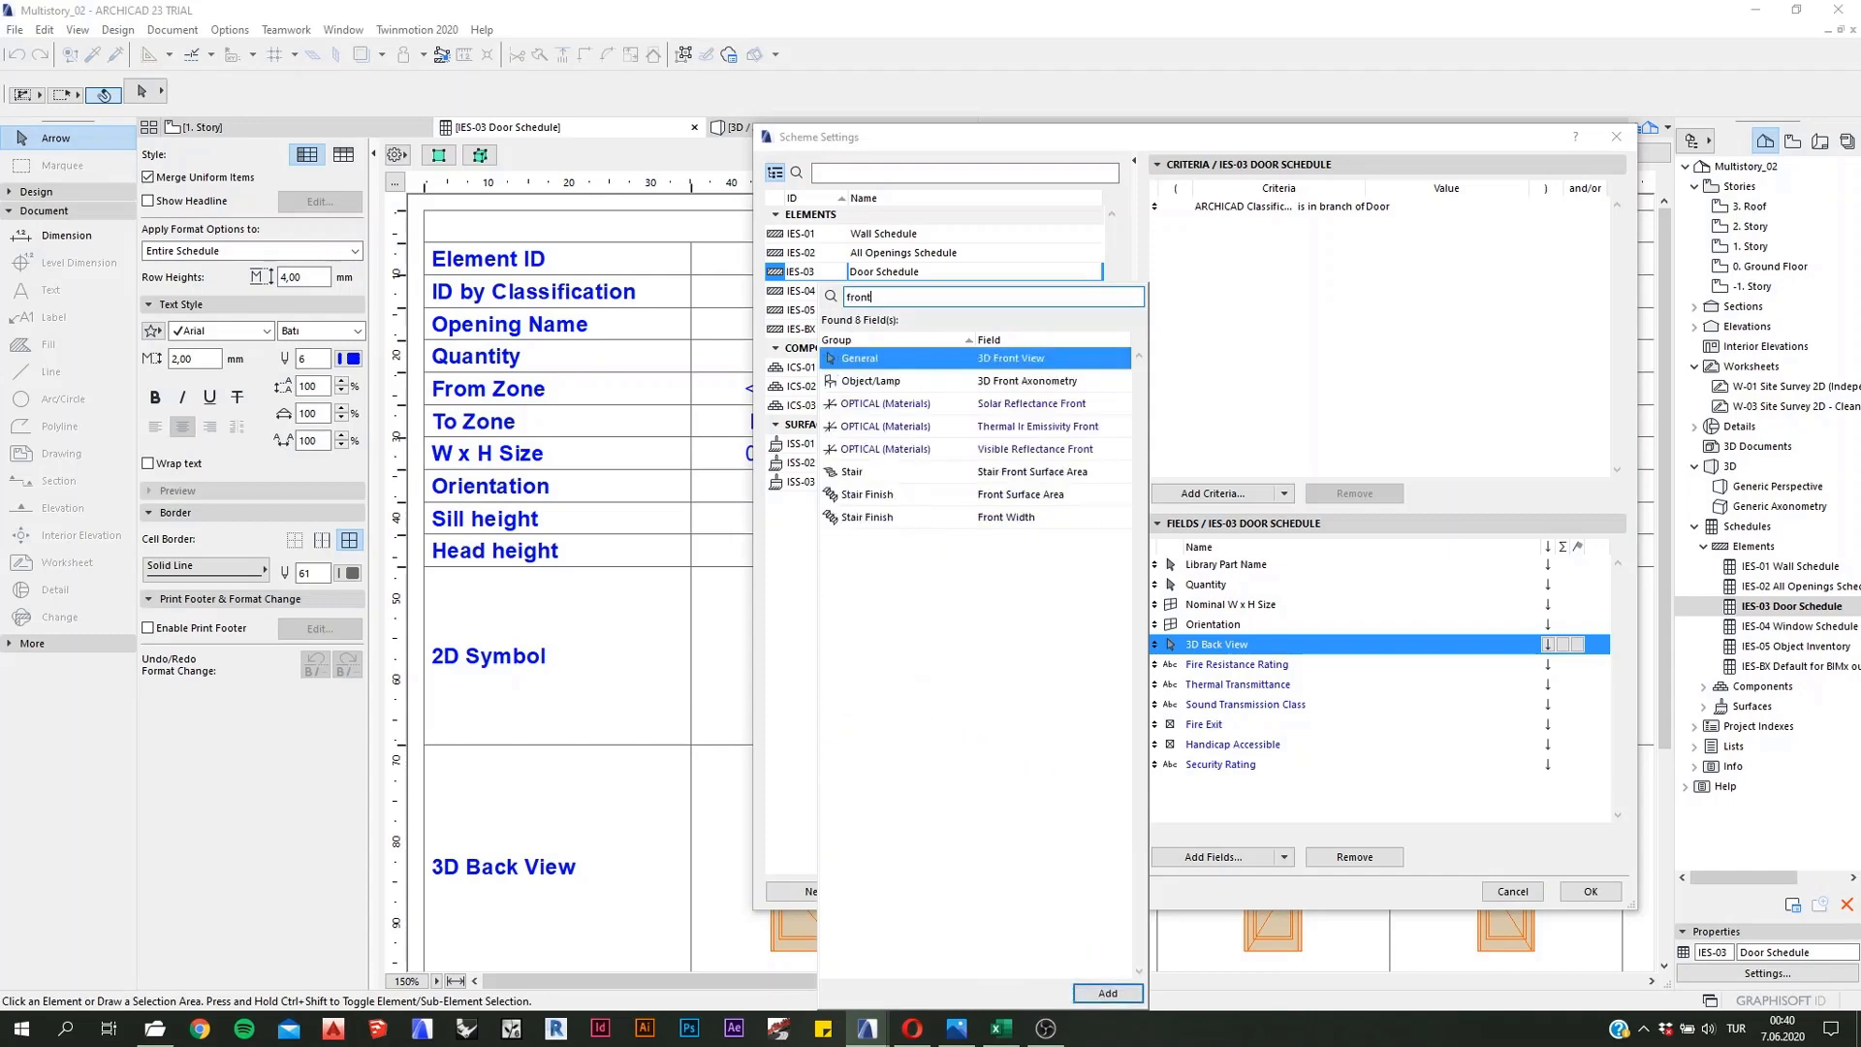
double_click(999, 366)
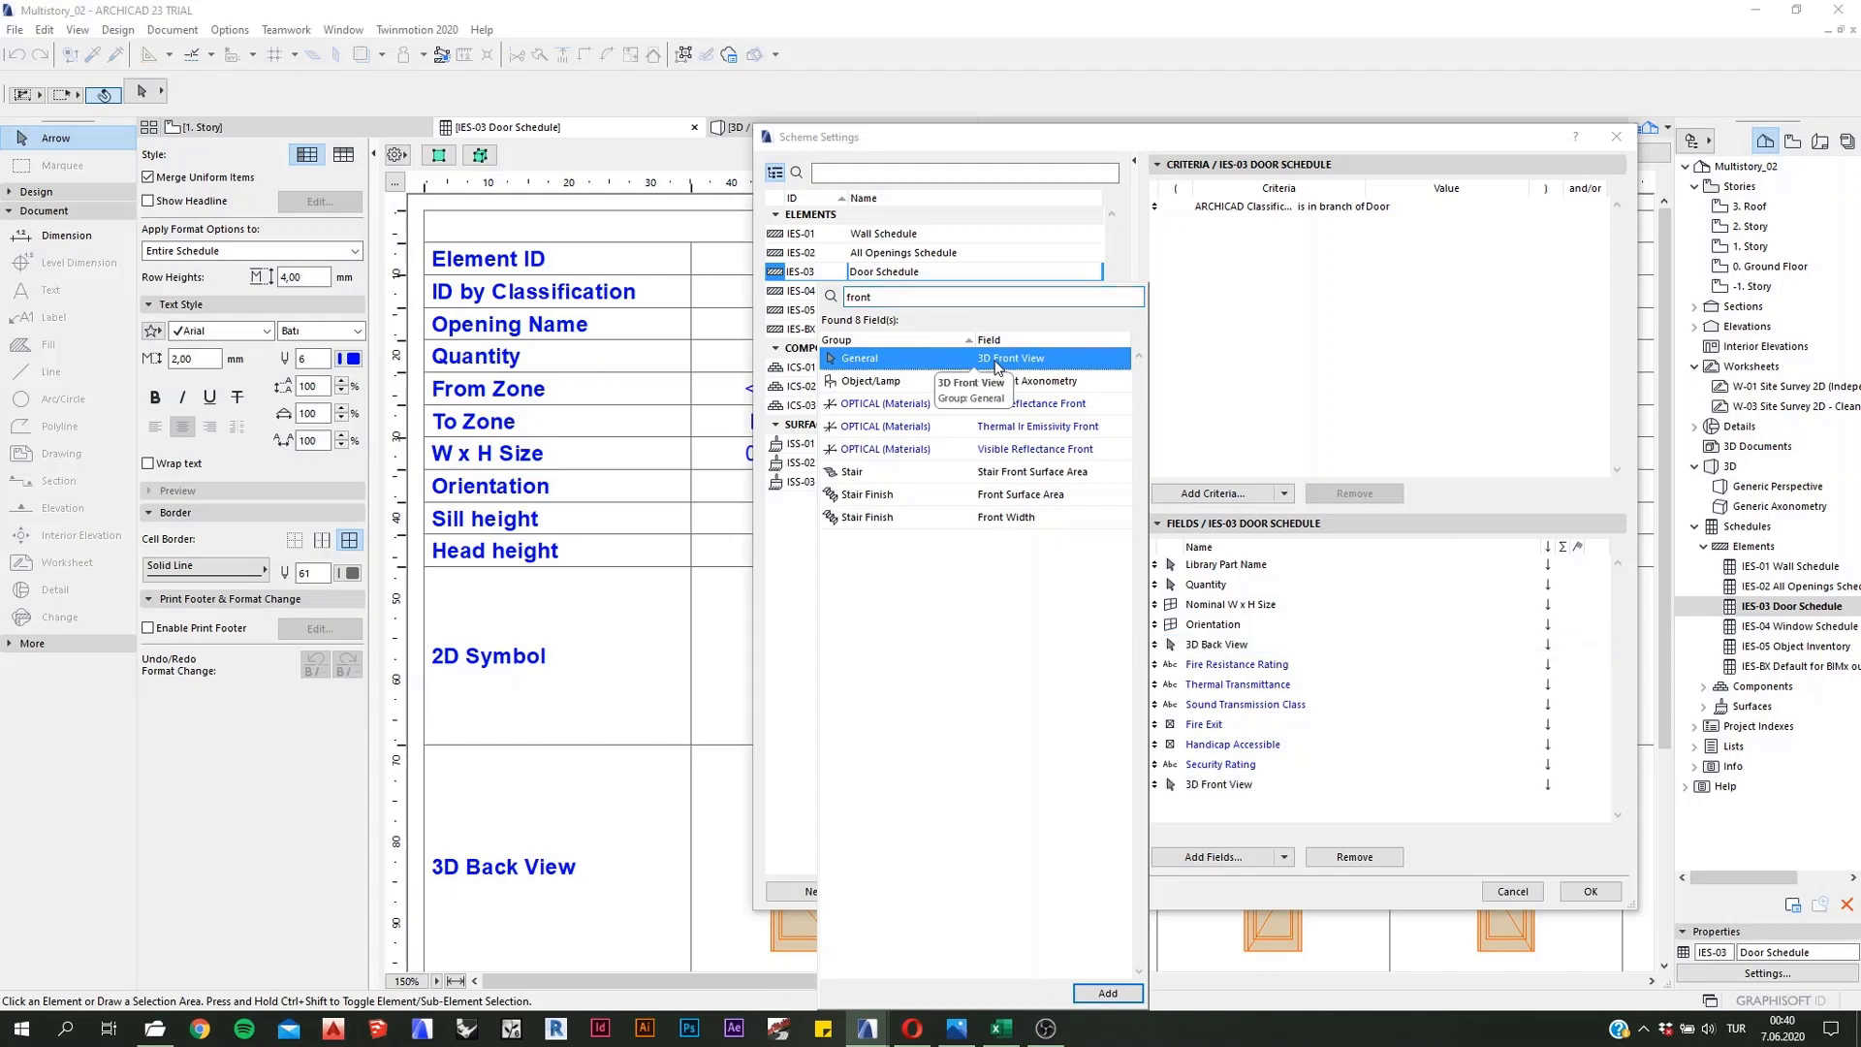
left_click(1211, 816)
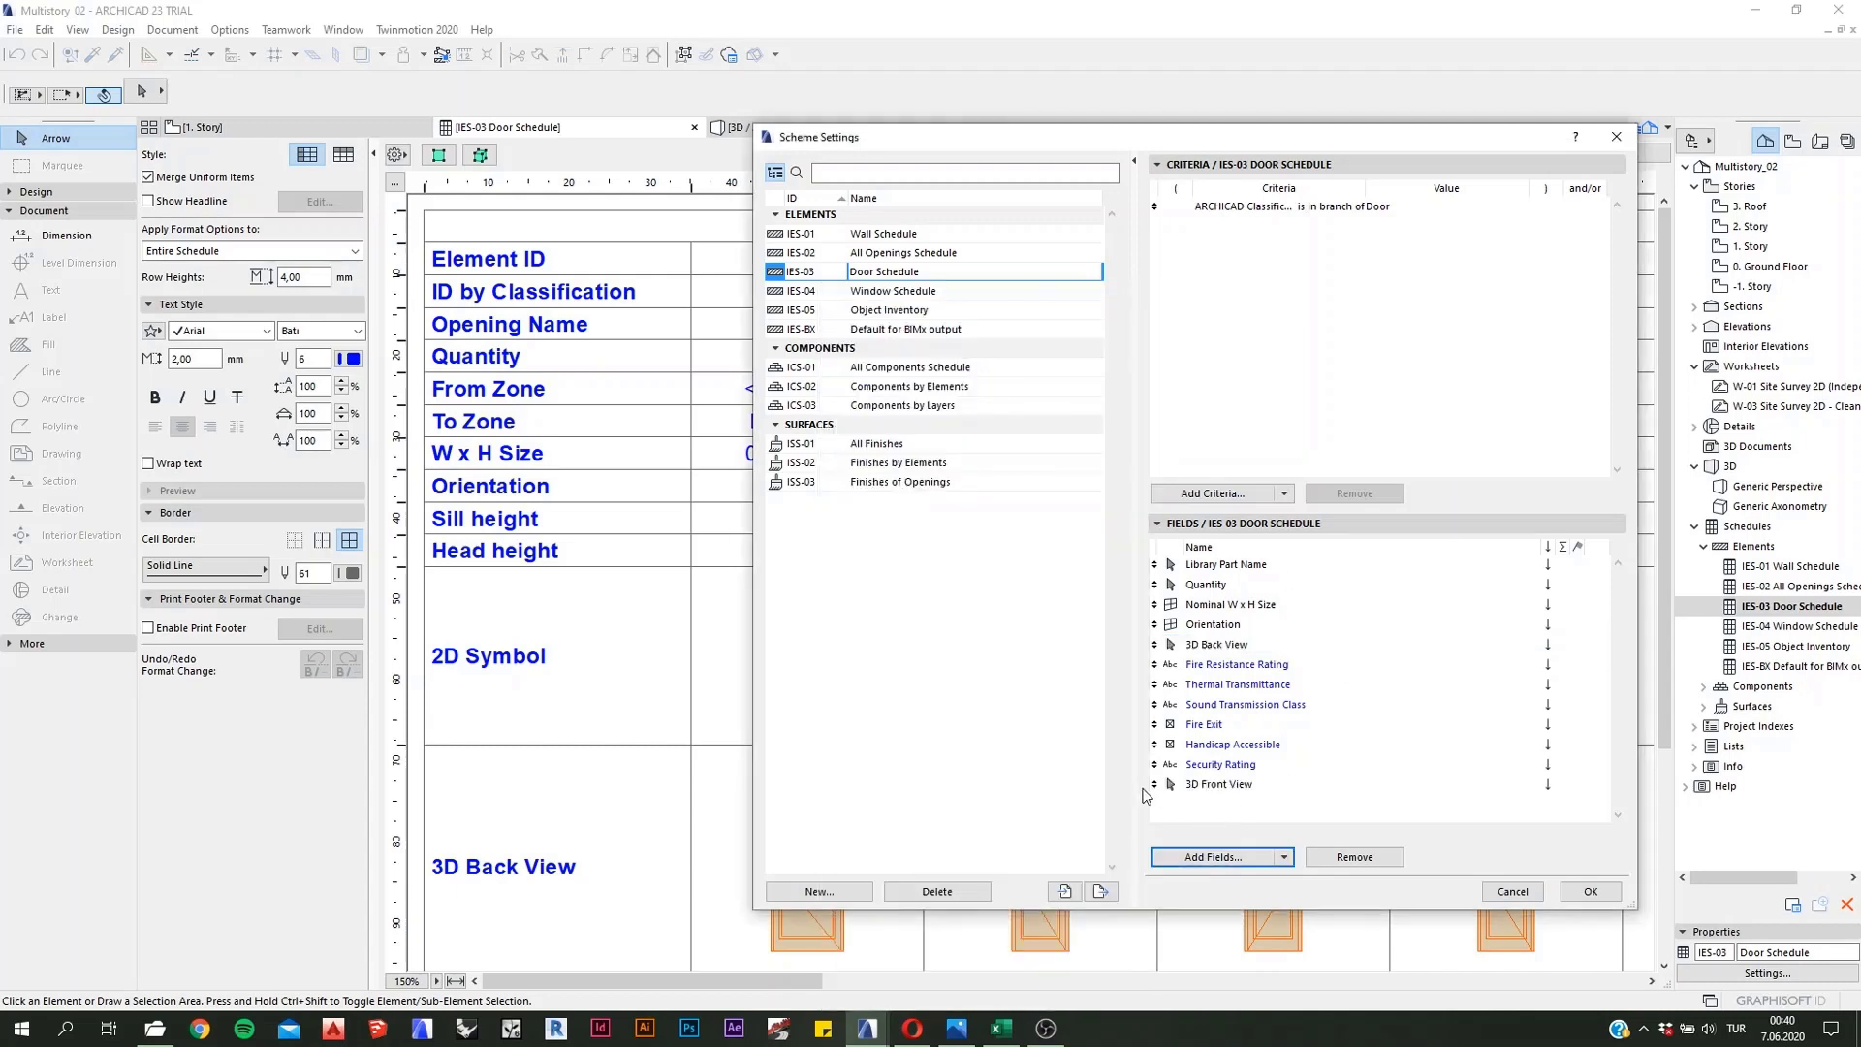
left_click_drag(1154, 784, 1154, 645)
Step: Remove the Fire Resistance Rating, Thermal Transmittance, Sound Transmission Class, Fire Exit, Handicap Accessible and Security Rating fields and apply the scheme settings
left_click(1267, 691)
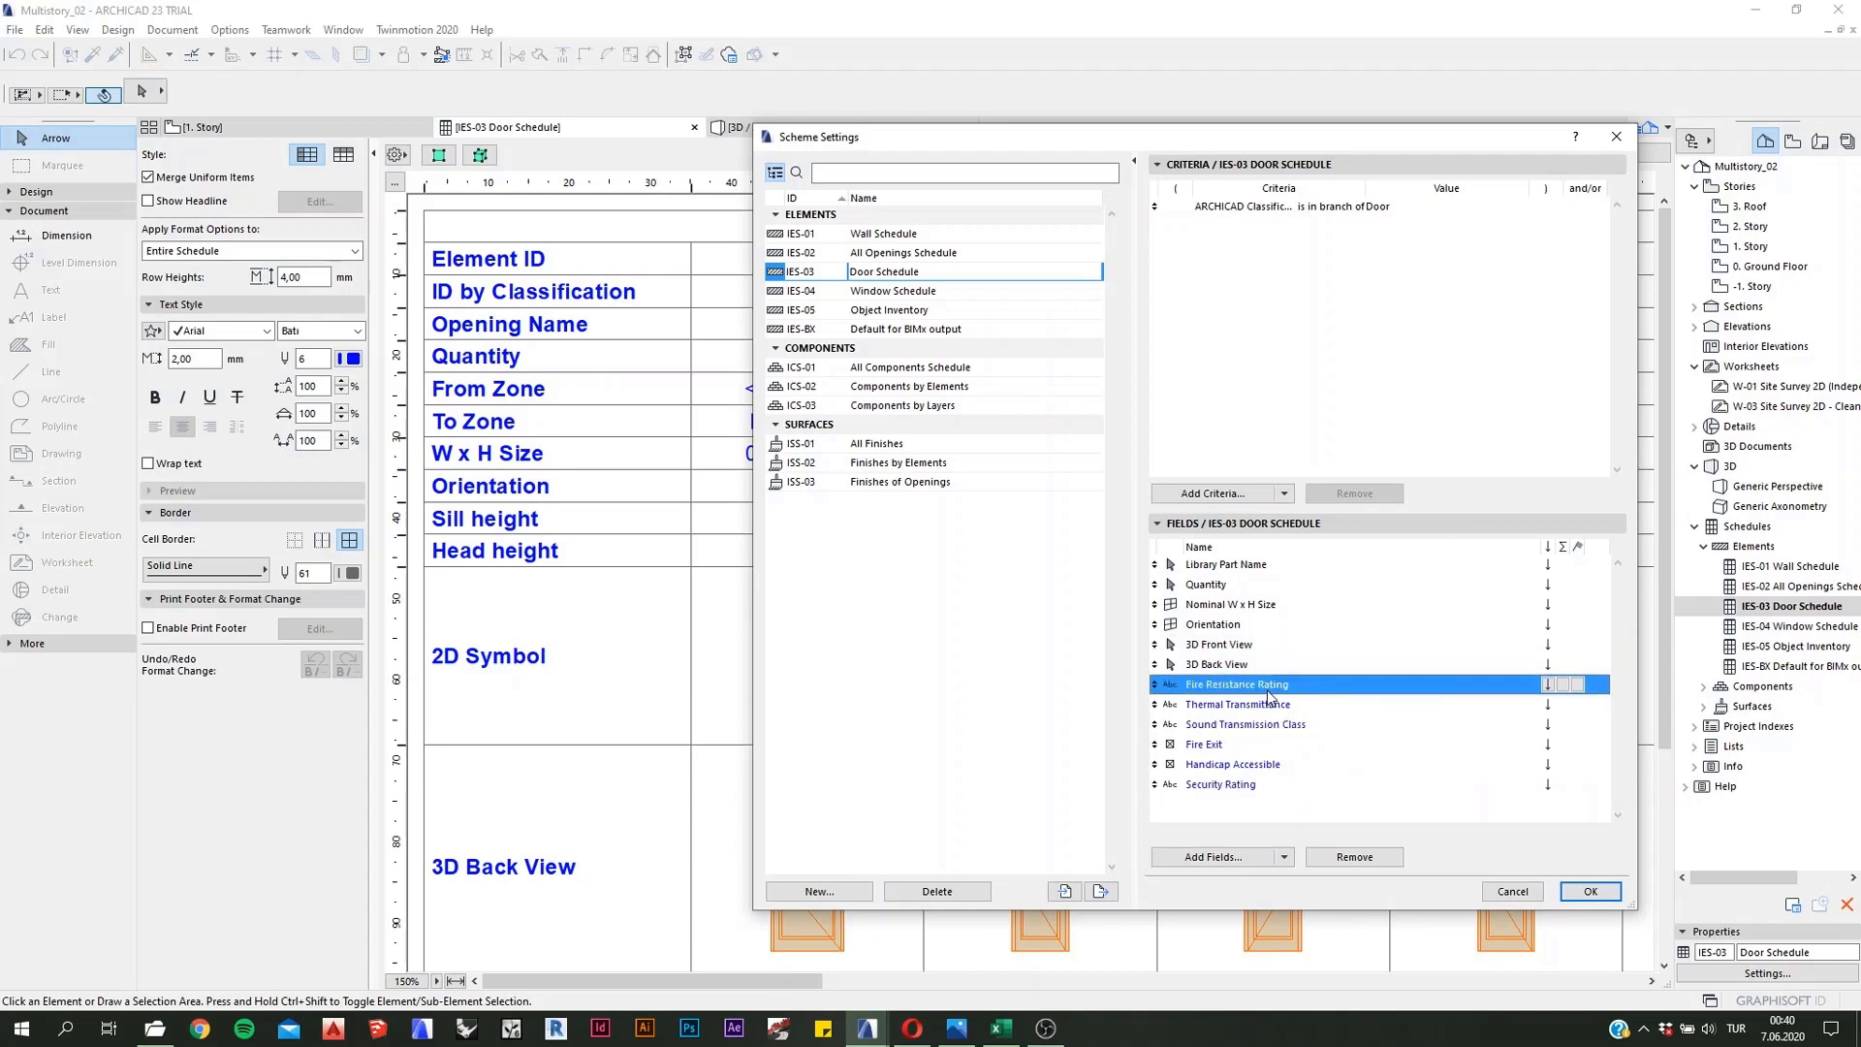
left_click(1381, 863)
left_click(1381, 862)
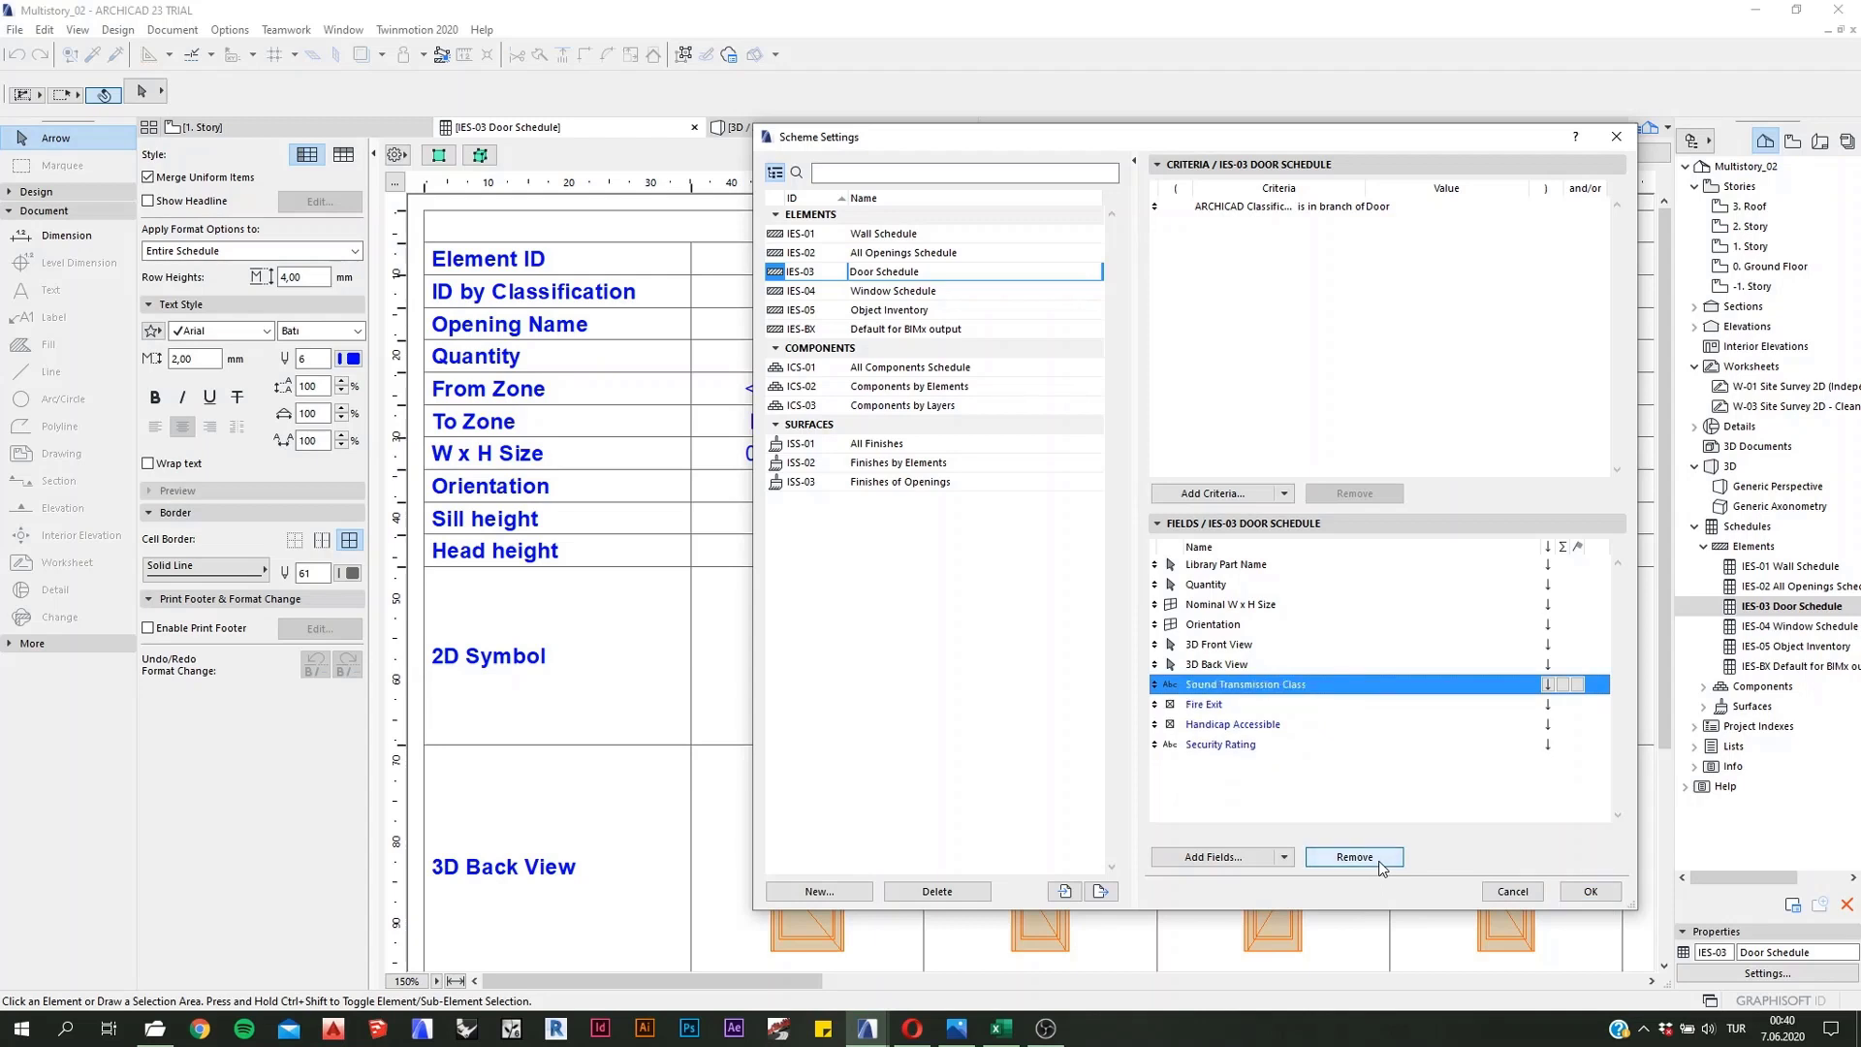
left_click(1381, 862)
left_click(1381, 863)
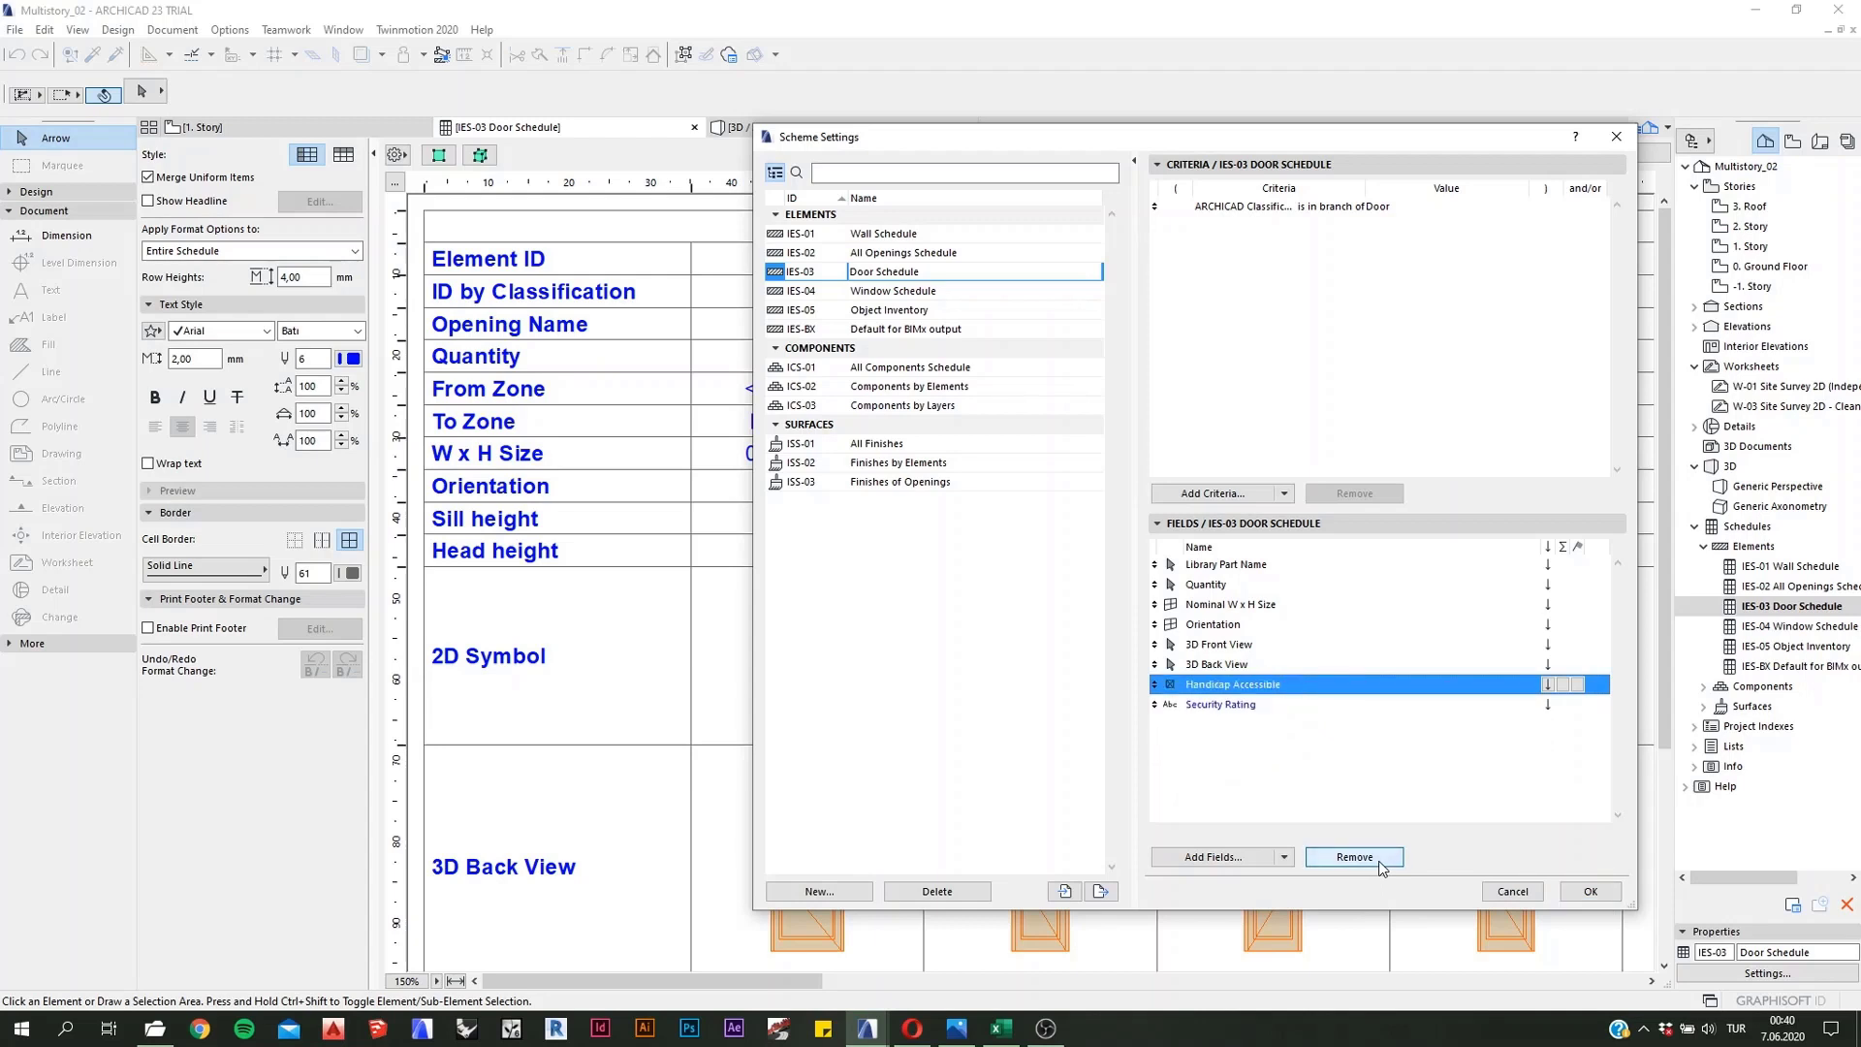
left_click(1381, 862)
left_click(1381, 862)
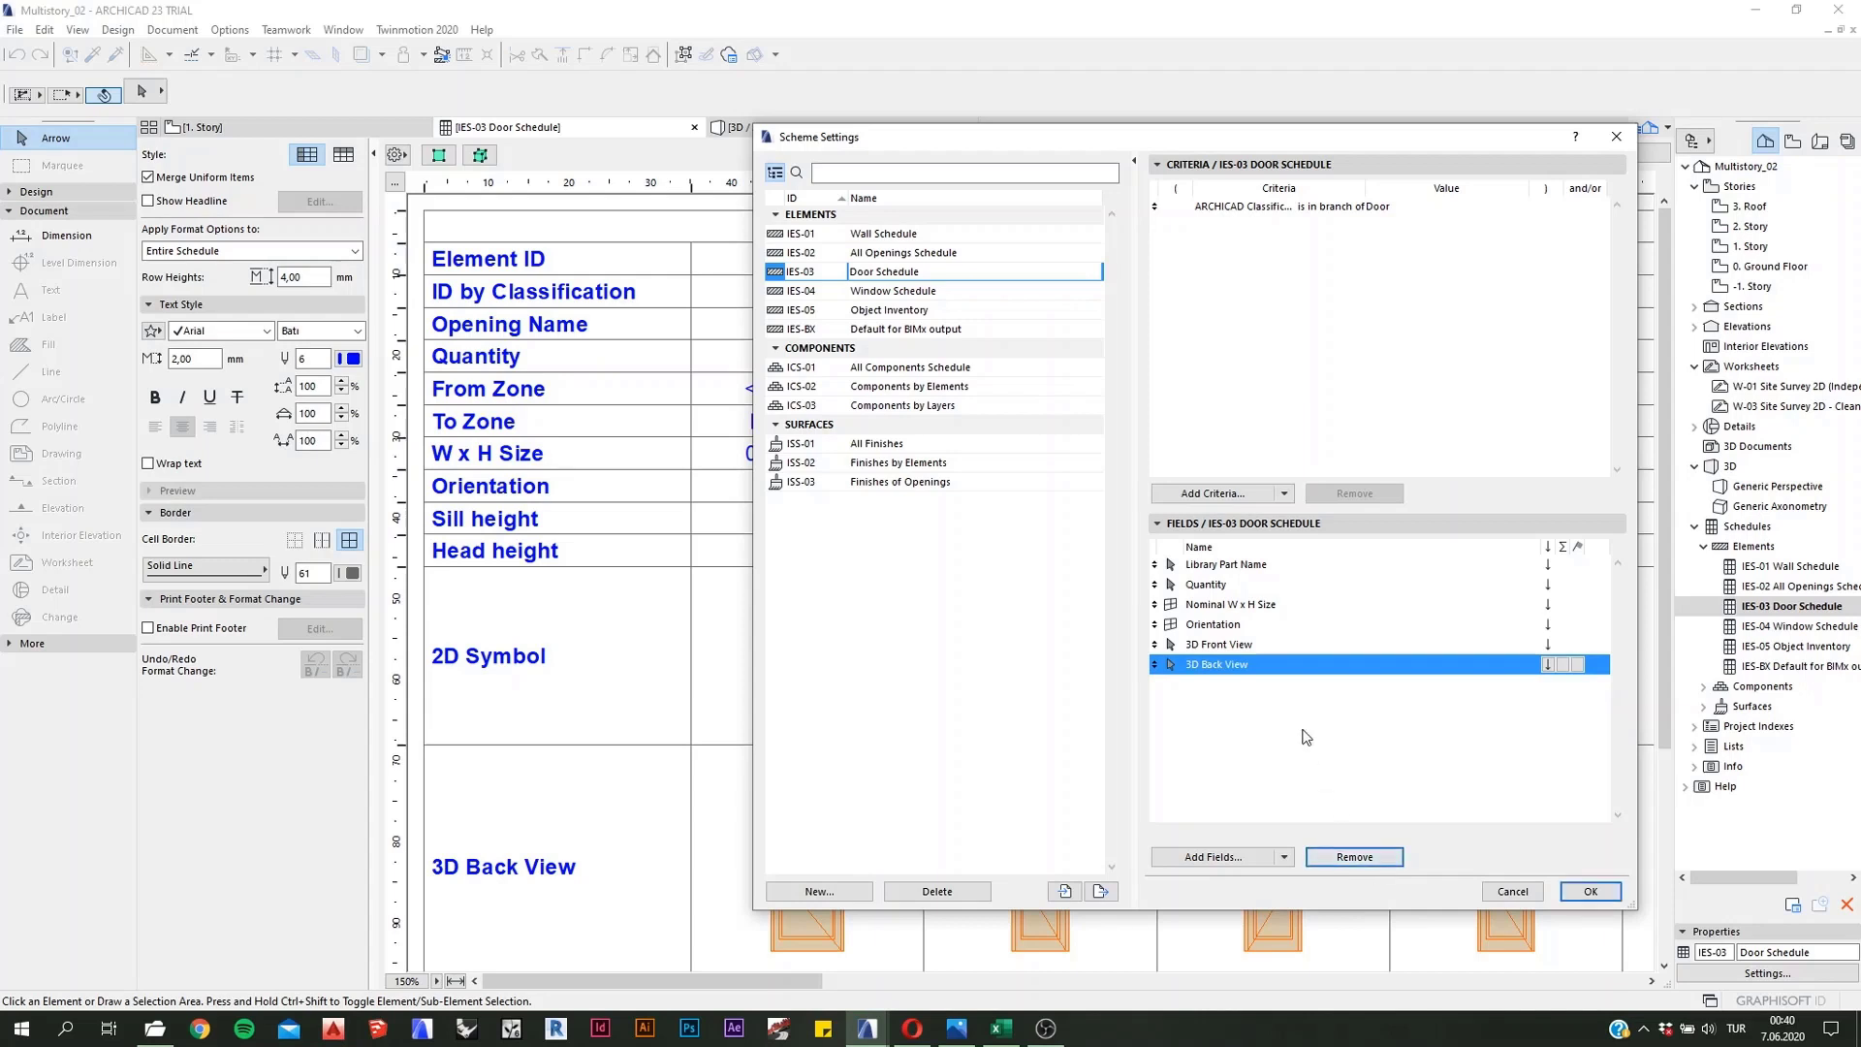
left_click(1265, 707)
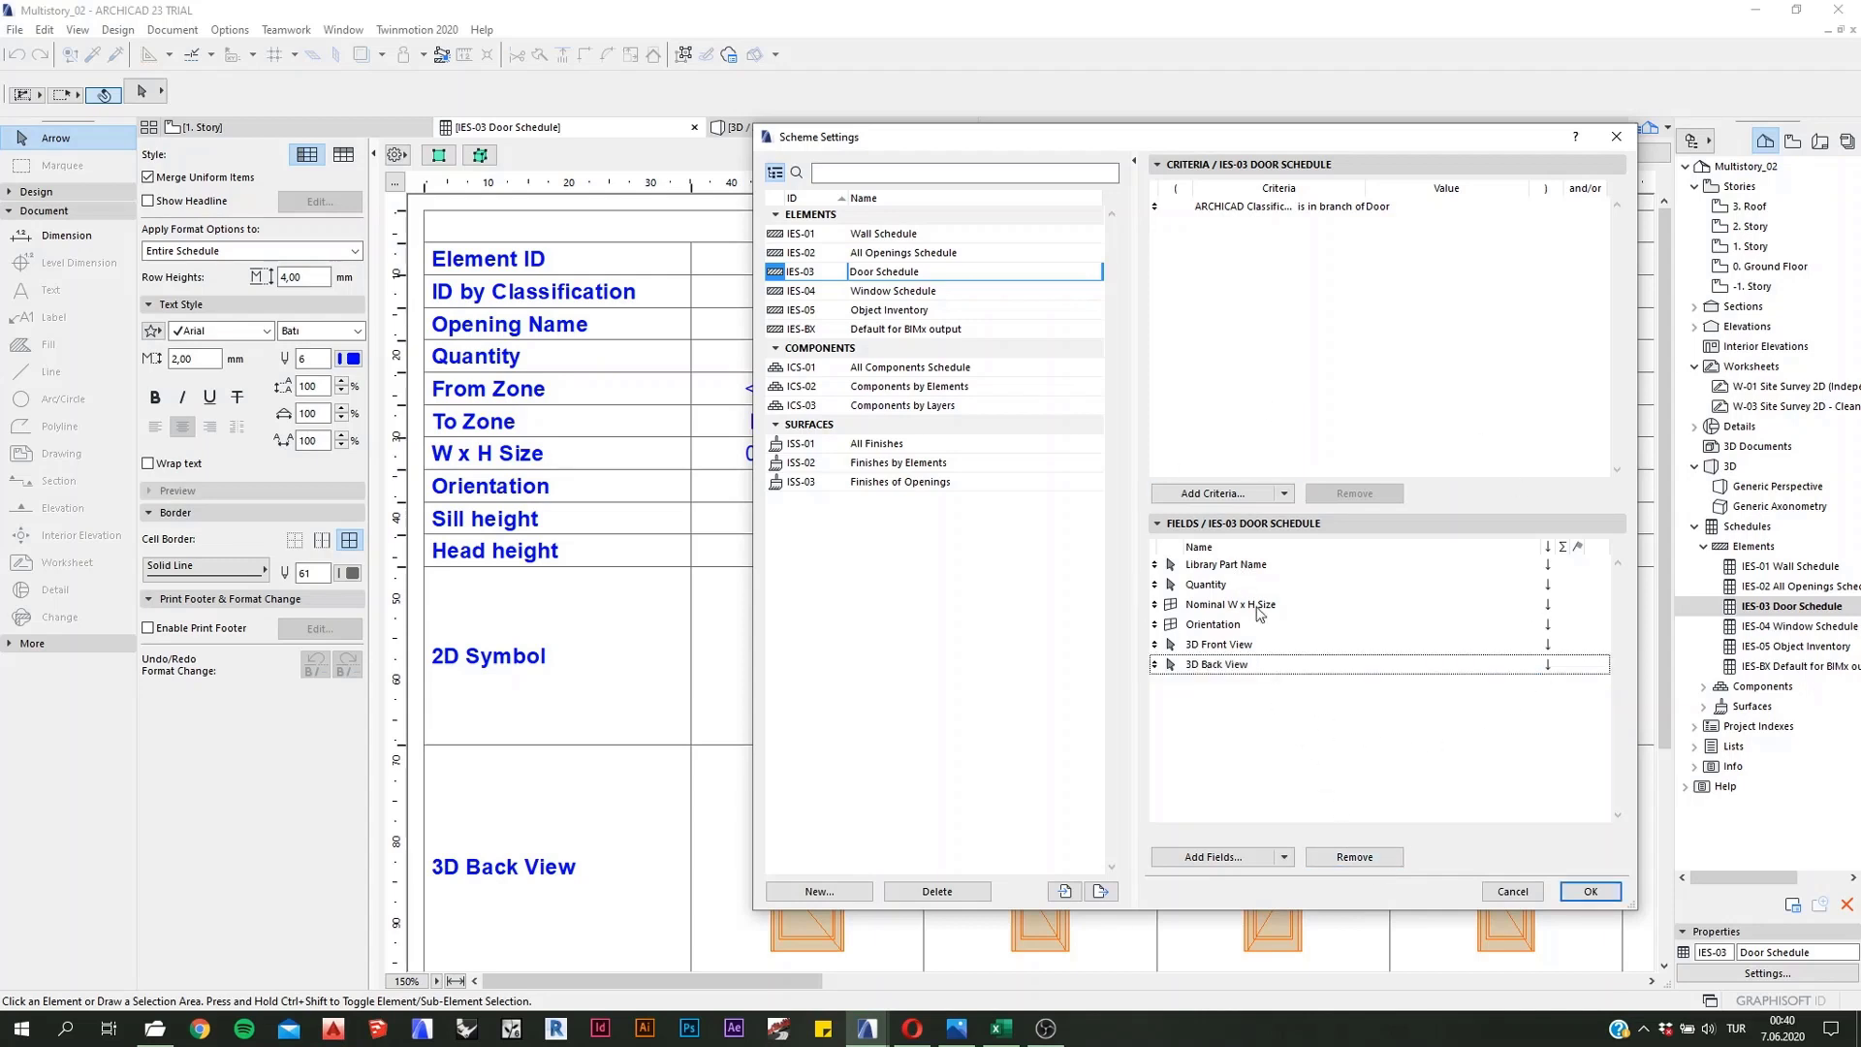
left_click(1590, 892)
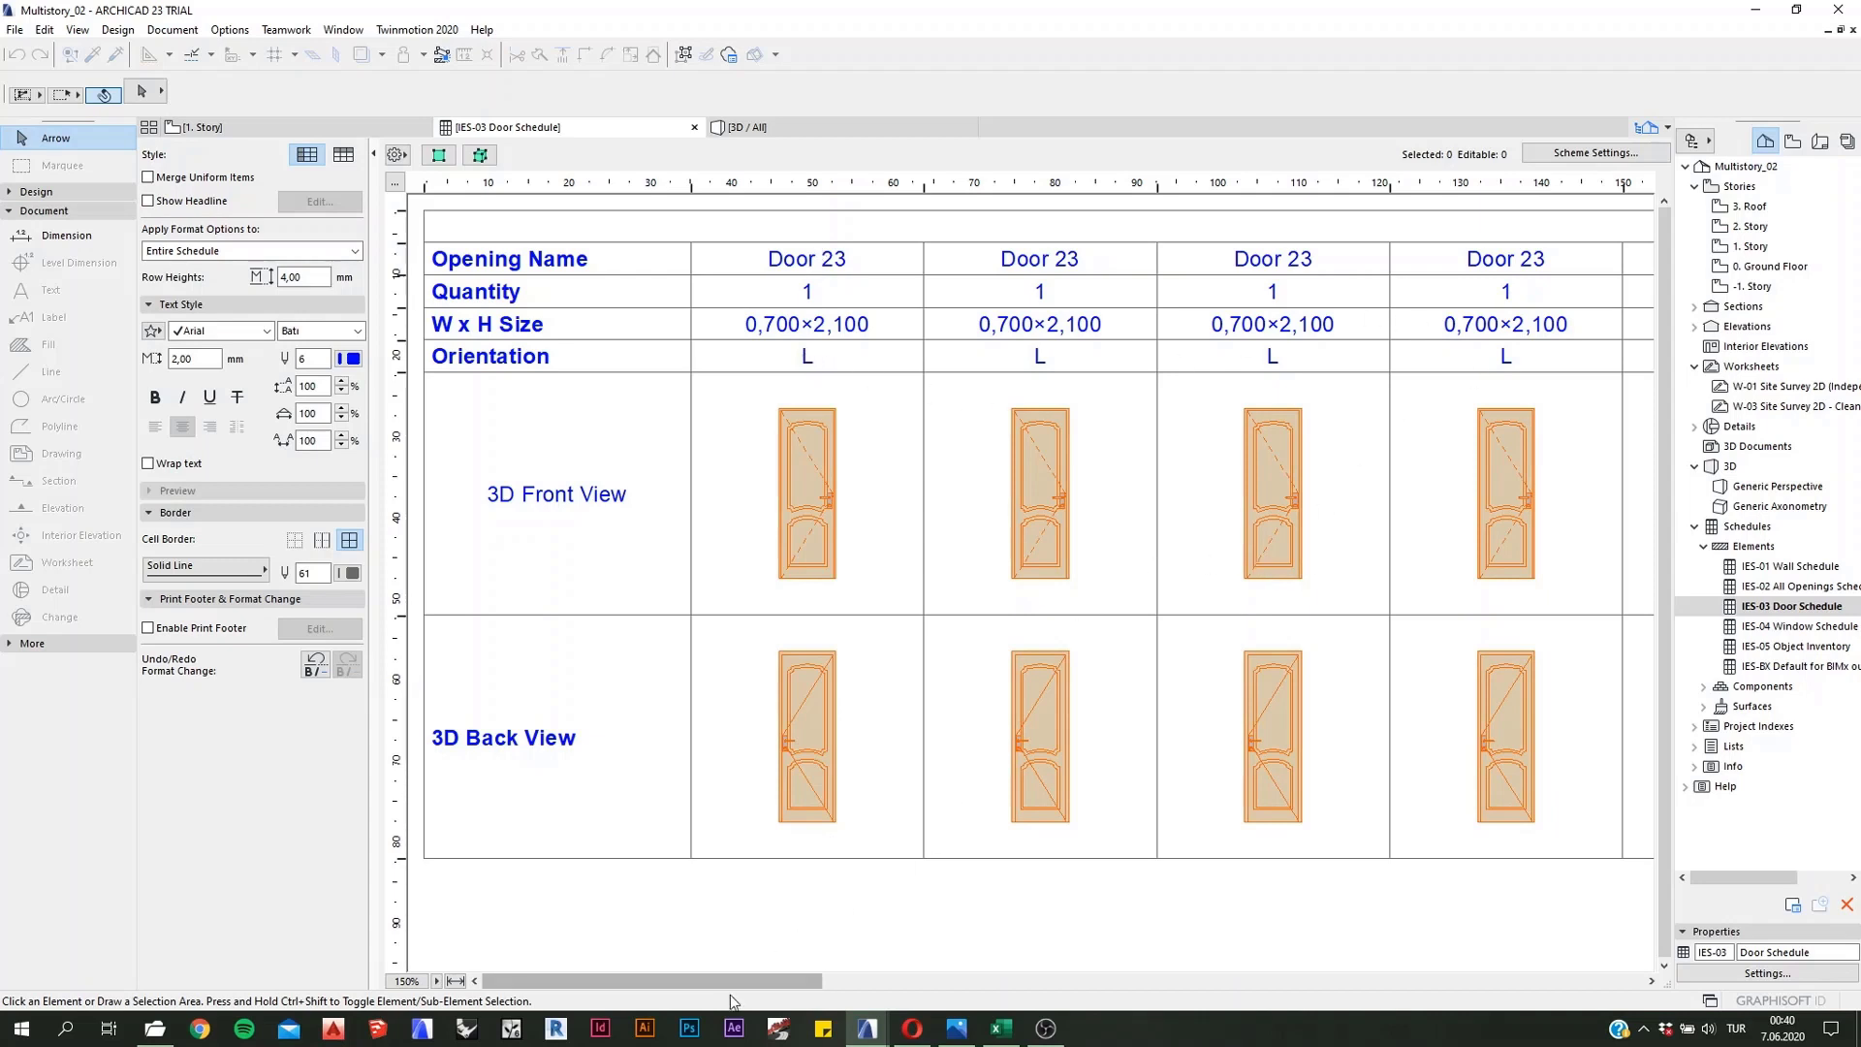
Step: Enable automatic dimensions for the 3D Front View and 3D Back View previews in the Door Schedule
left_click_drag(786, 980, 1502, 975)
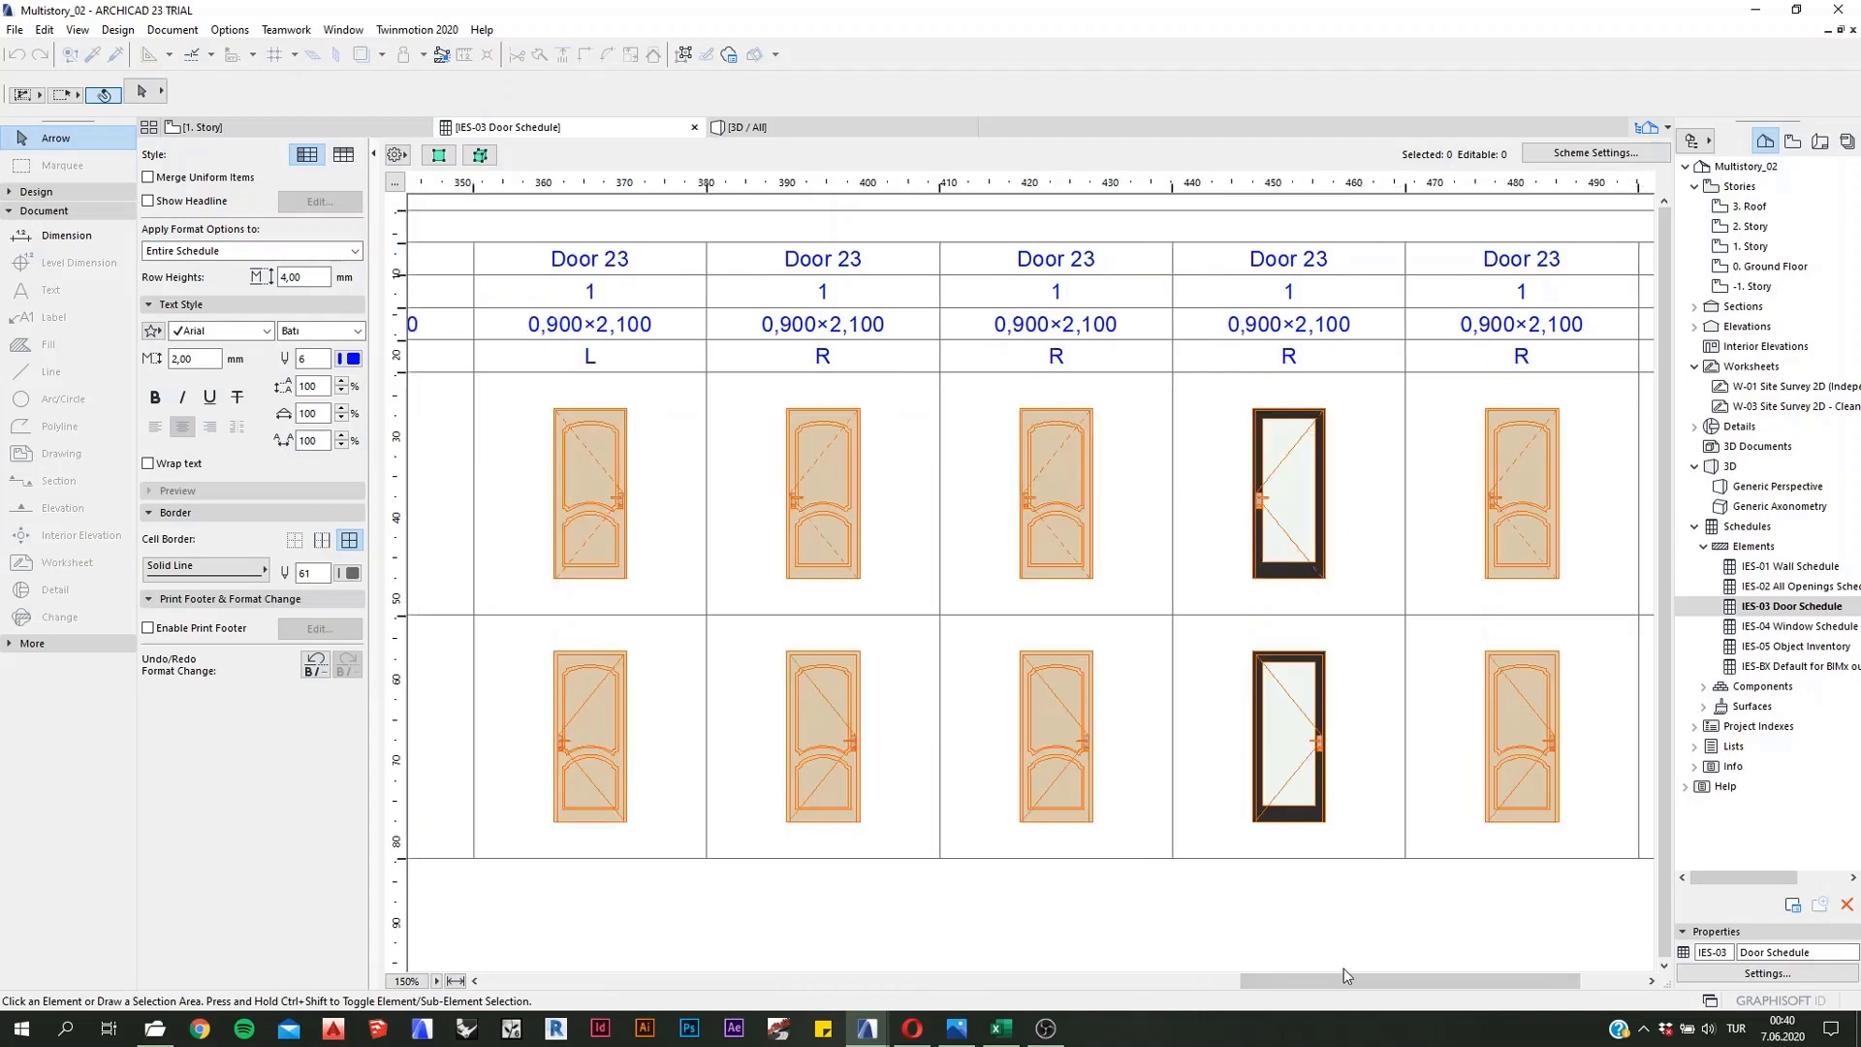
left_click_drag(1326, 979, 543, 979)
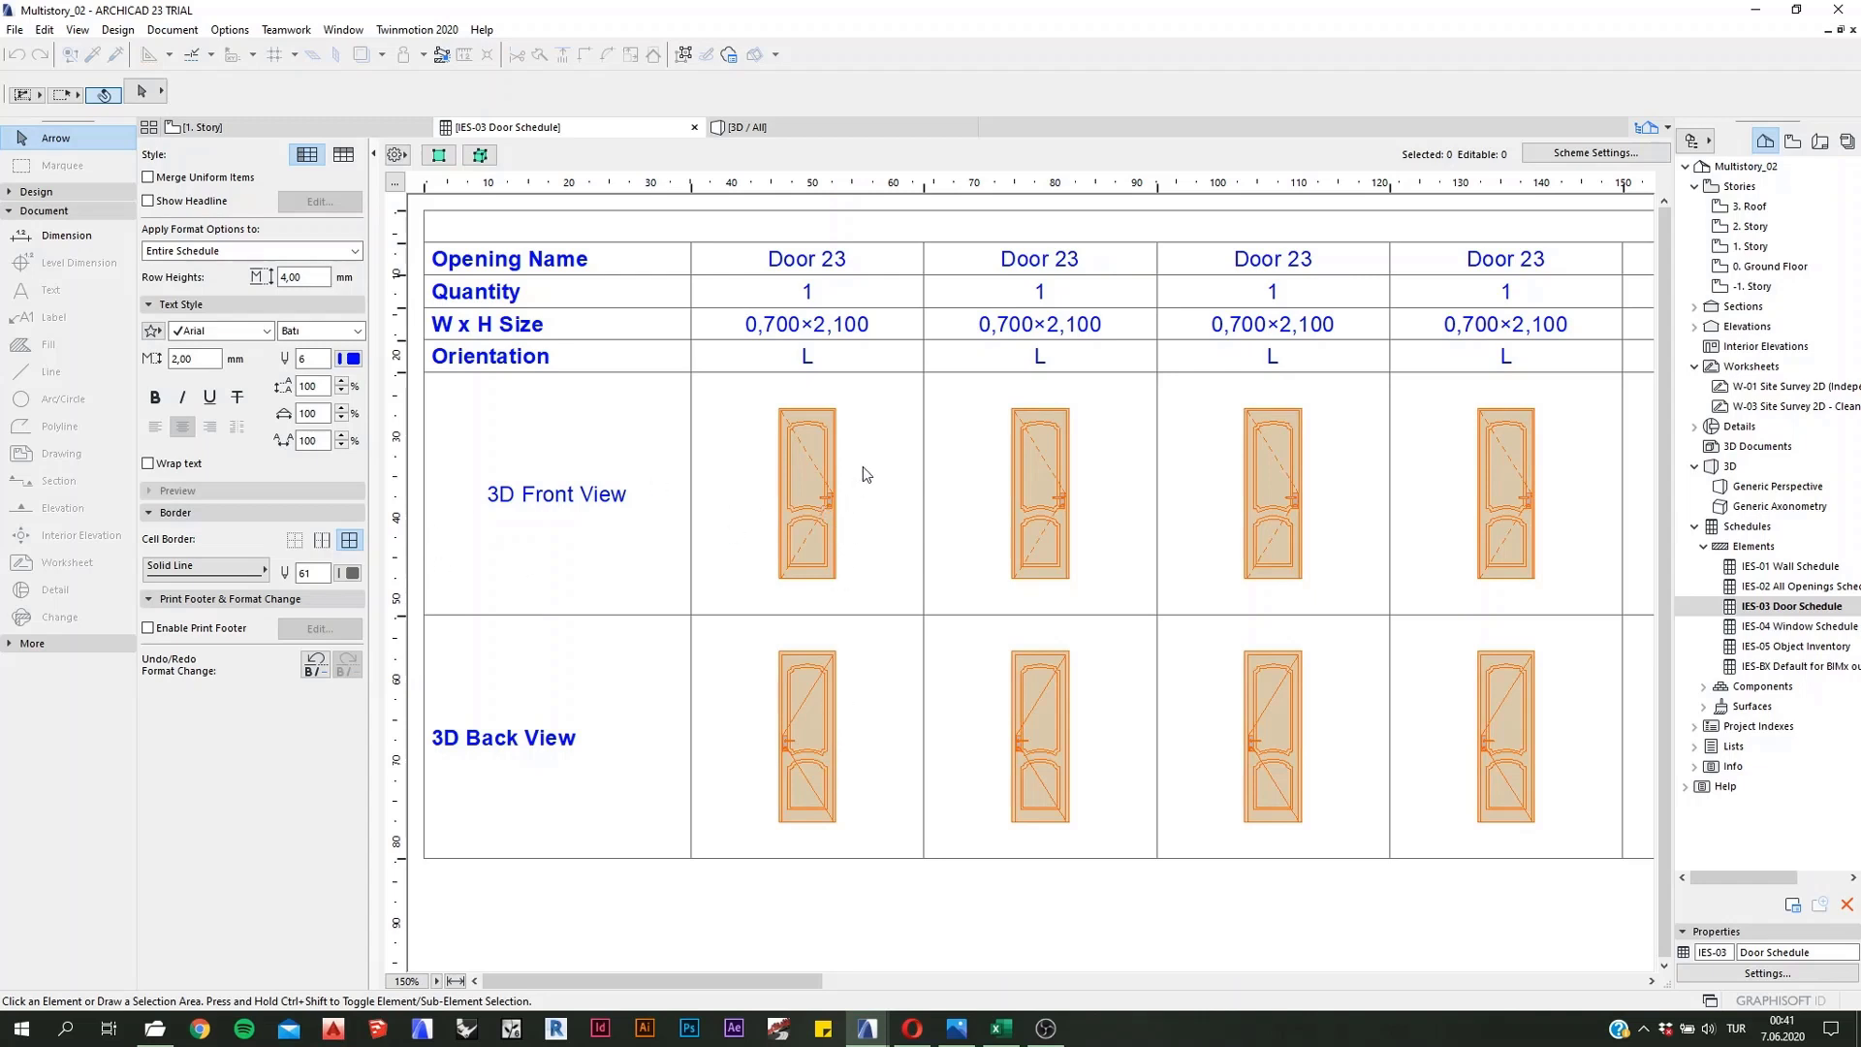
left_click(875, 406)
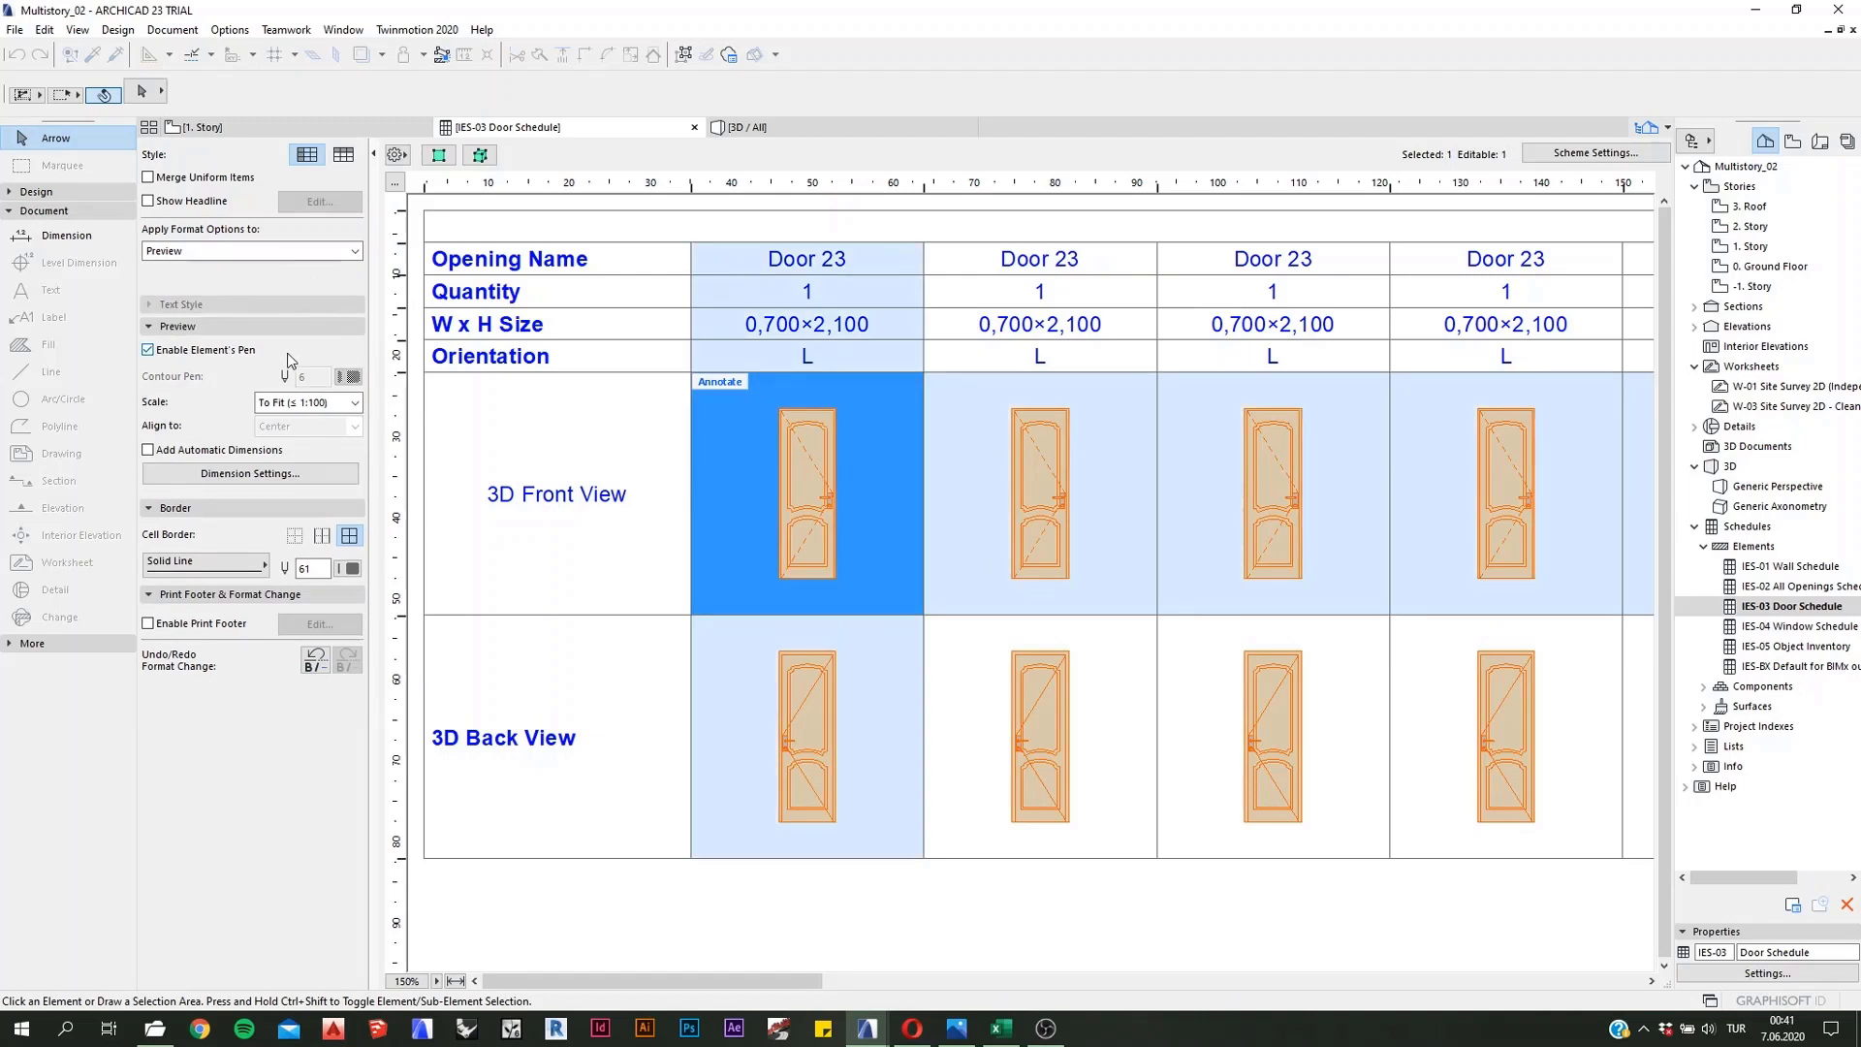
left_click(184, 456)
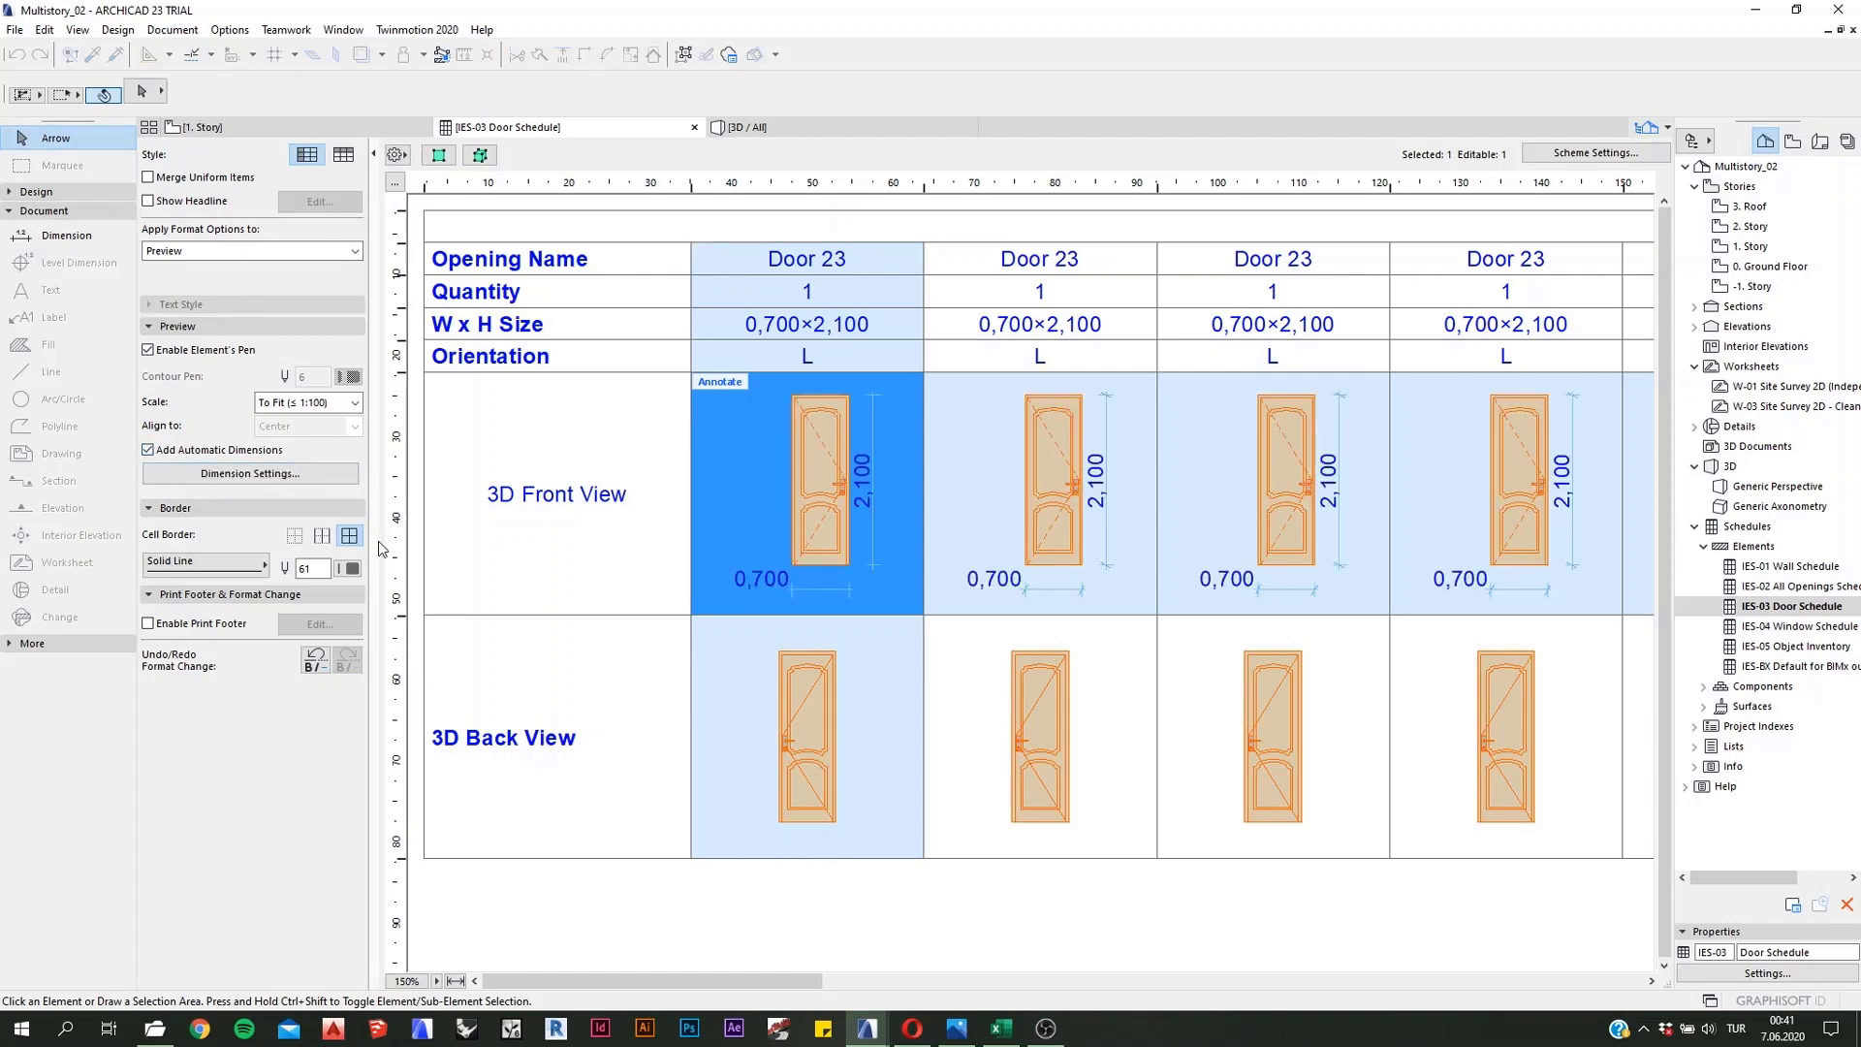
left_click(871, 685)
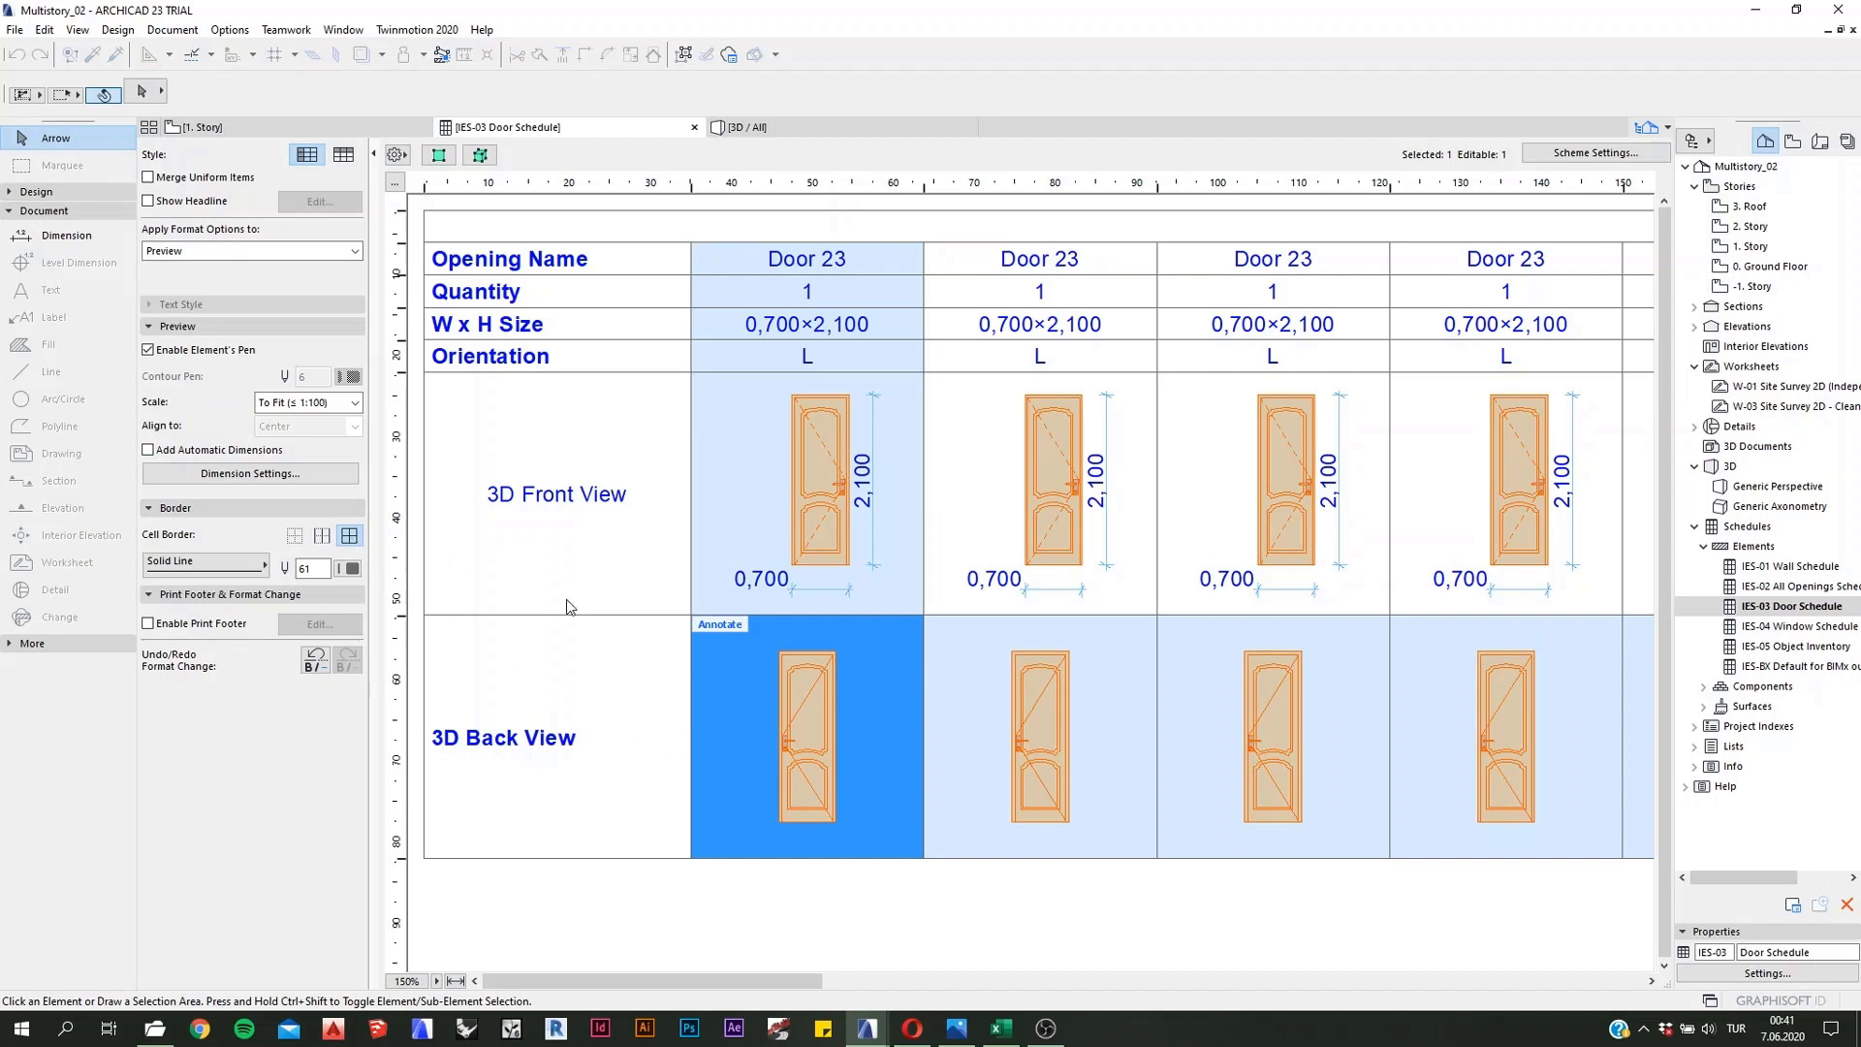
left_click(169, 455)
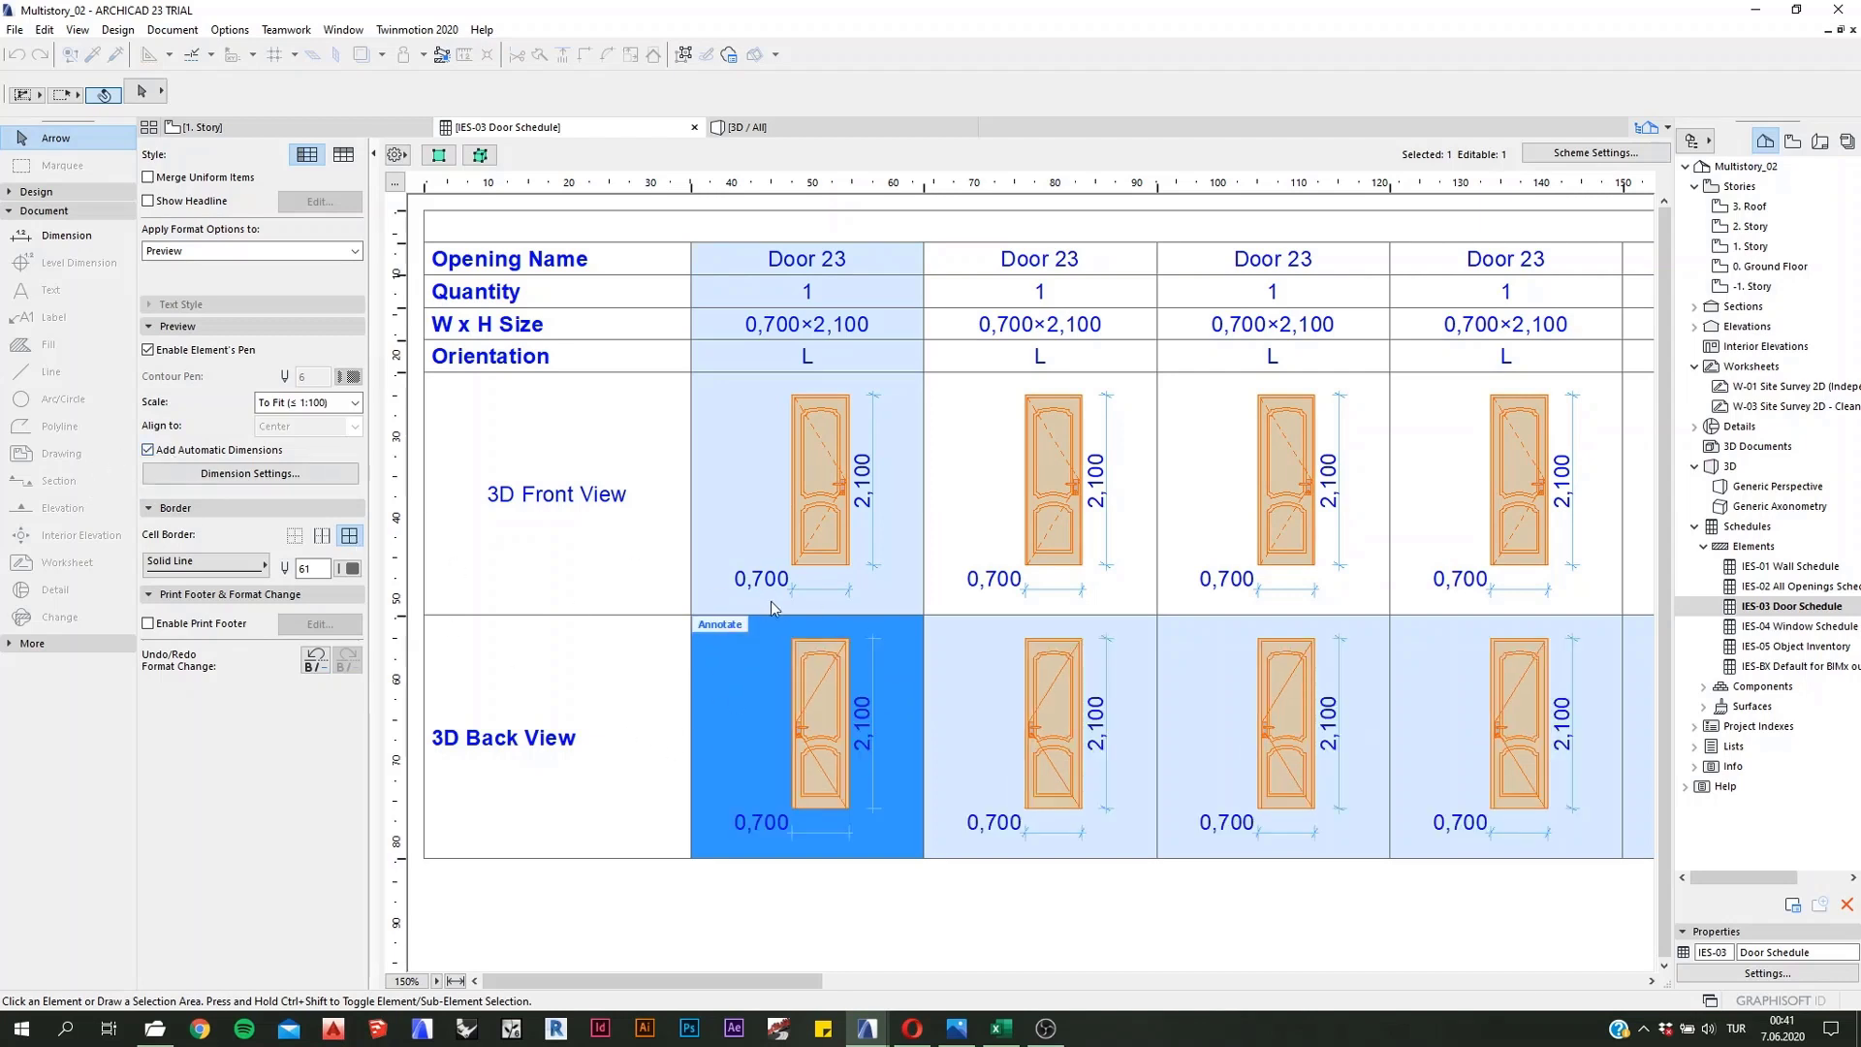
left_click(354, 404)
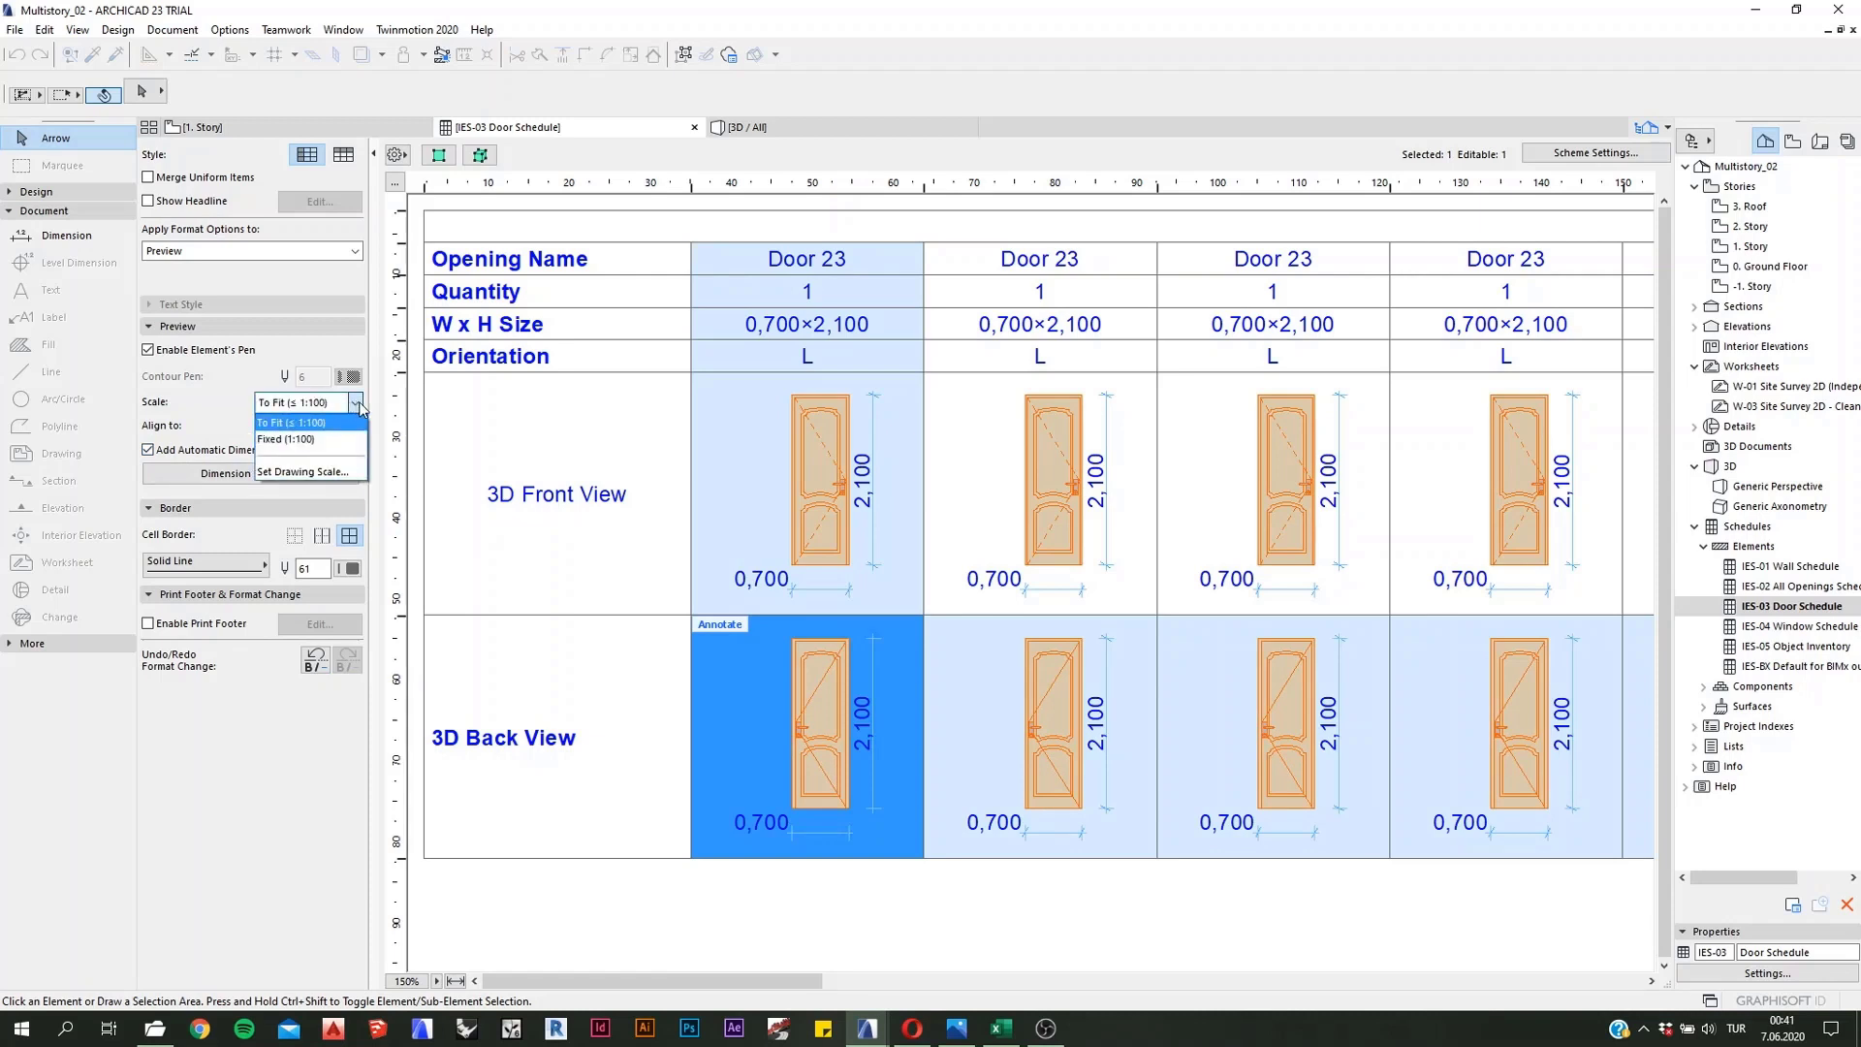
left_click(355, 405)
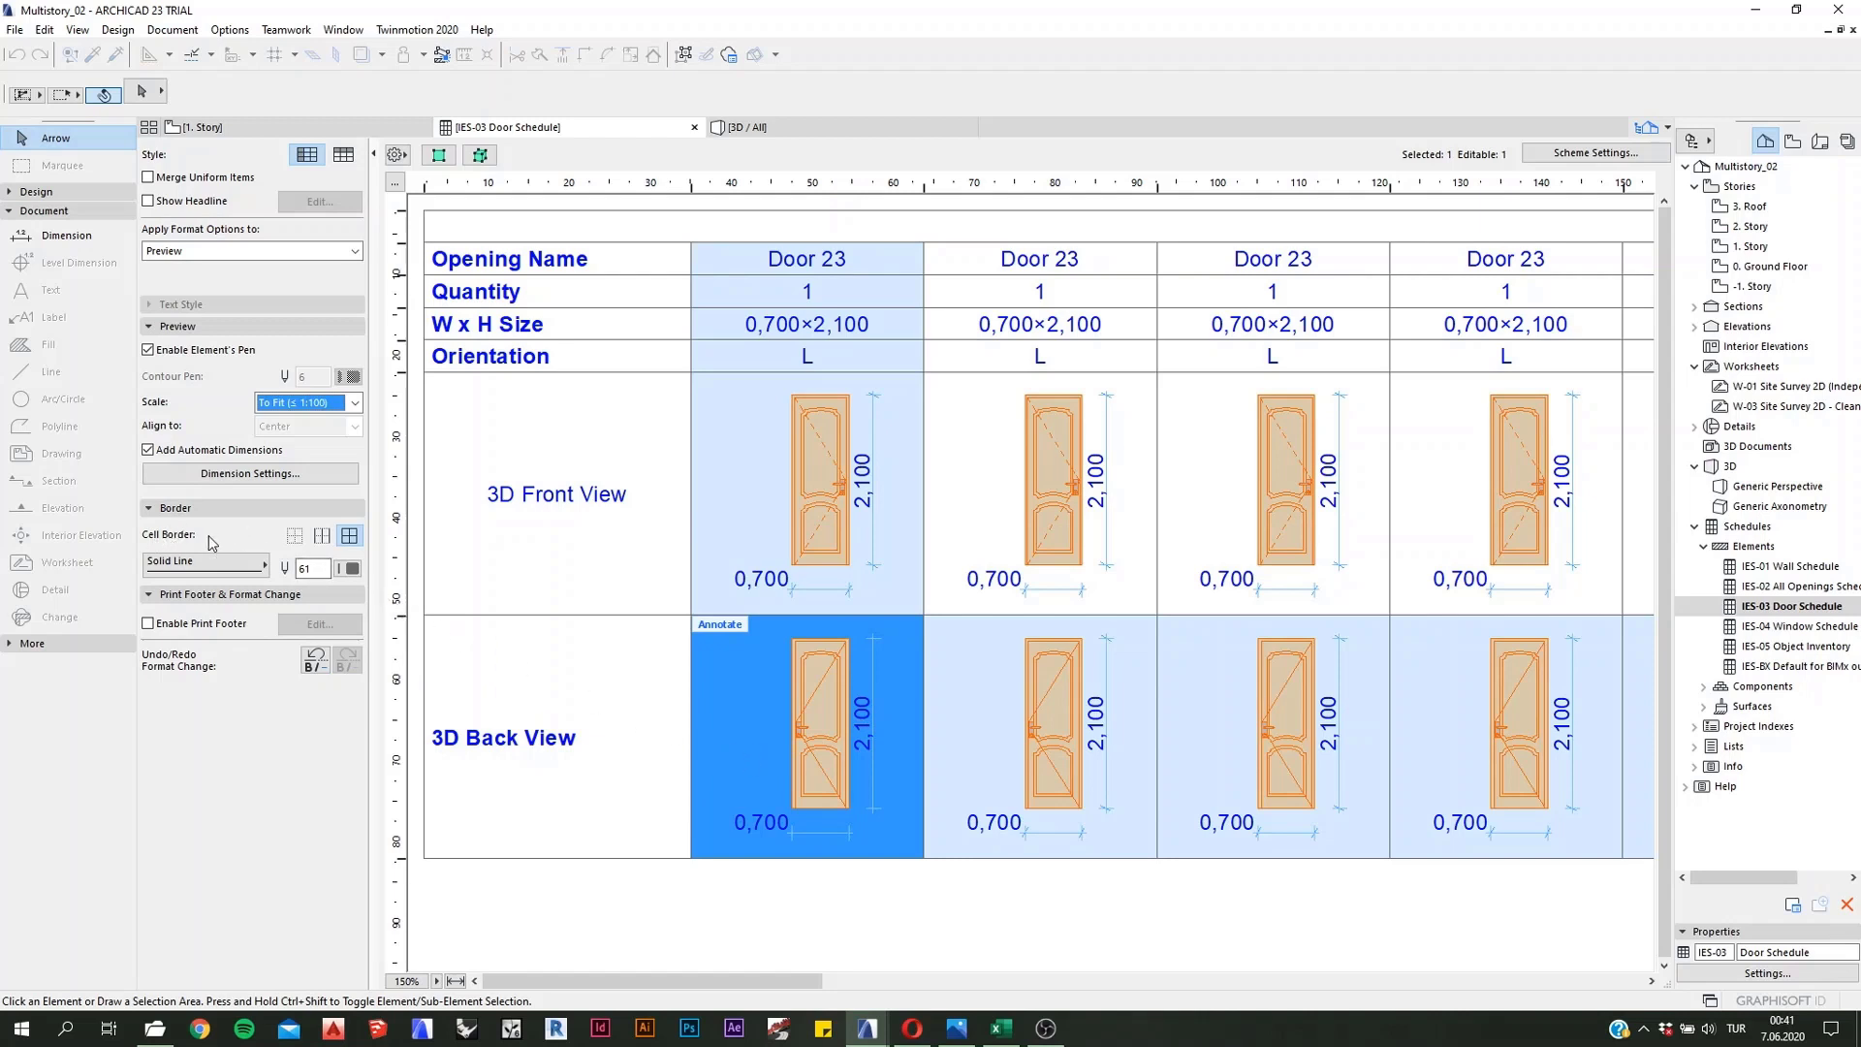
Step: Remove the cell borders from the door preview cells and the value cells of the Door Schedule
left_click(304, 540)
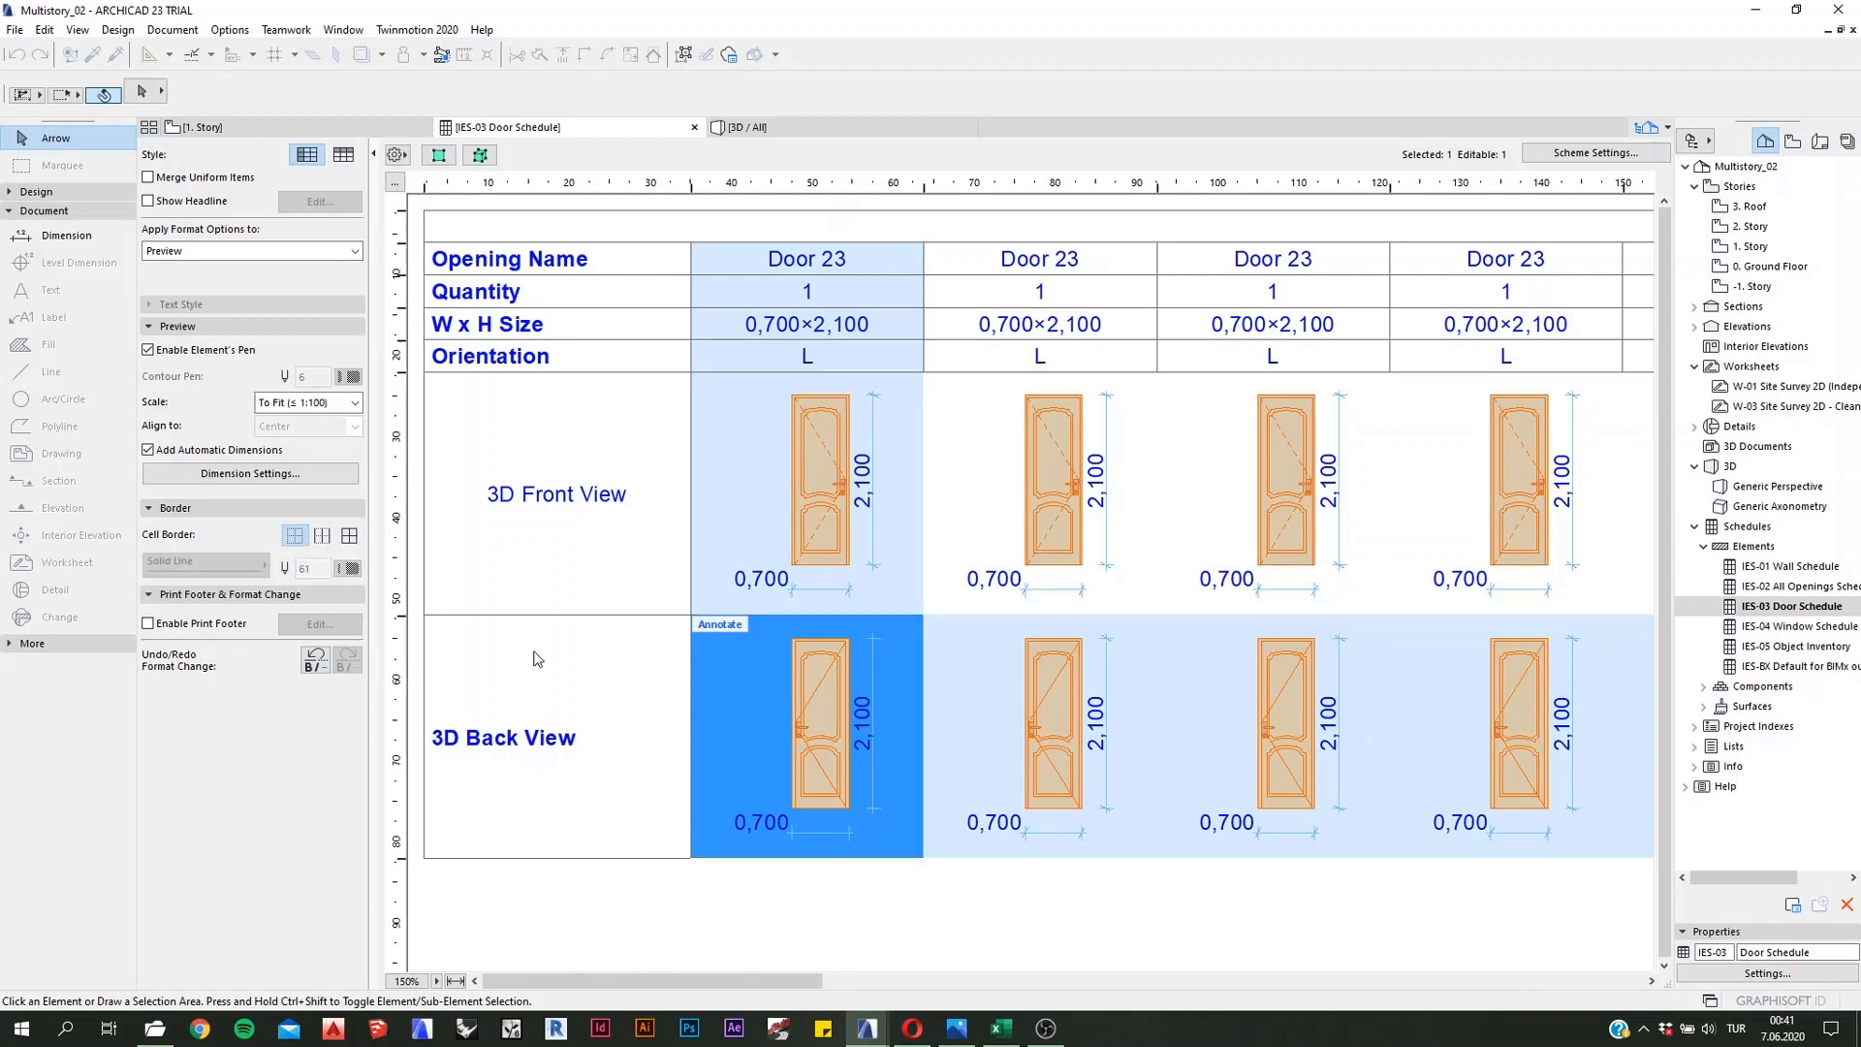
left_click(737, 365)
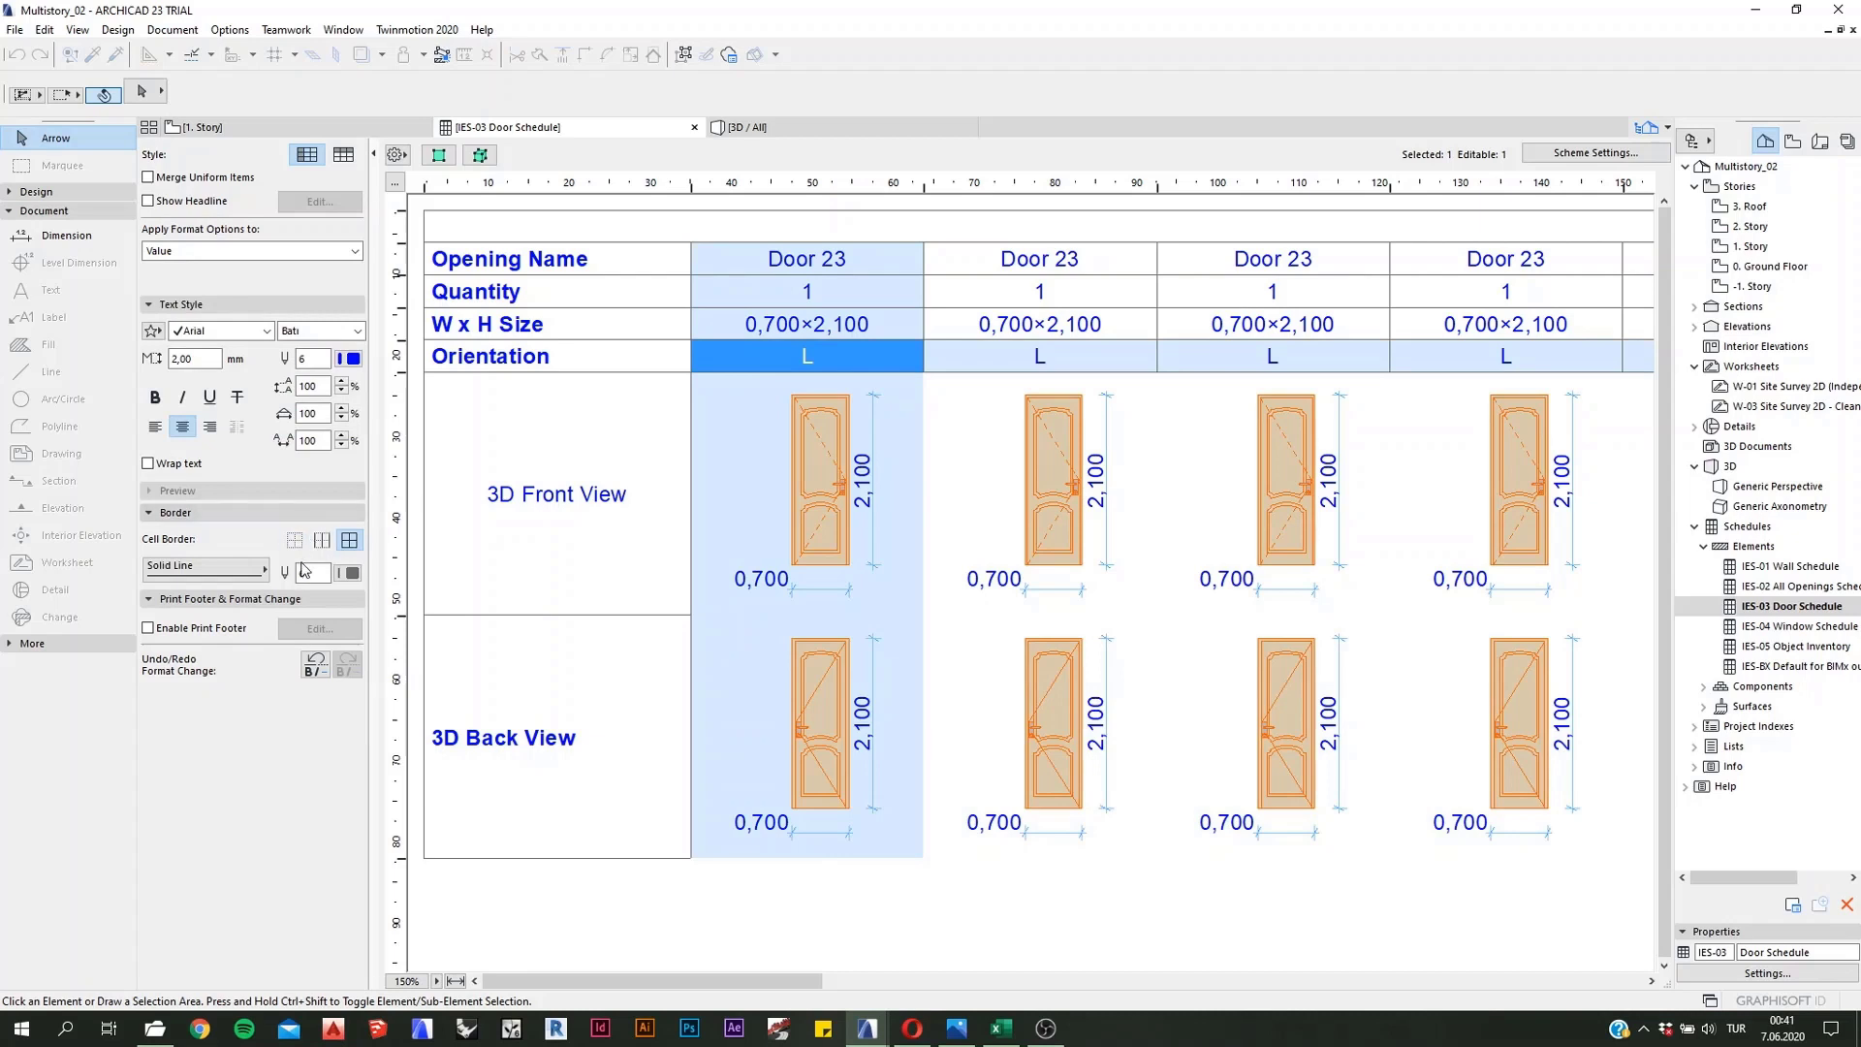
left_click(294, 540)
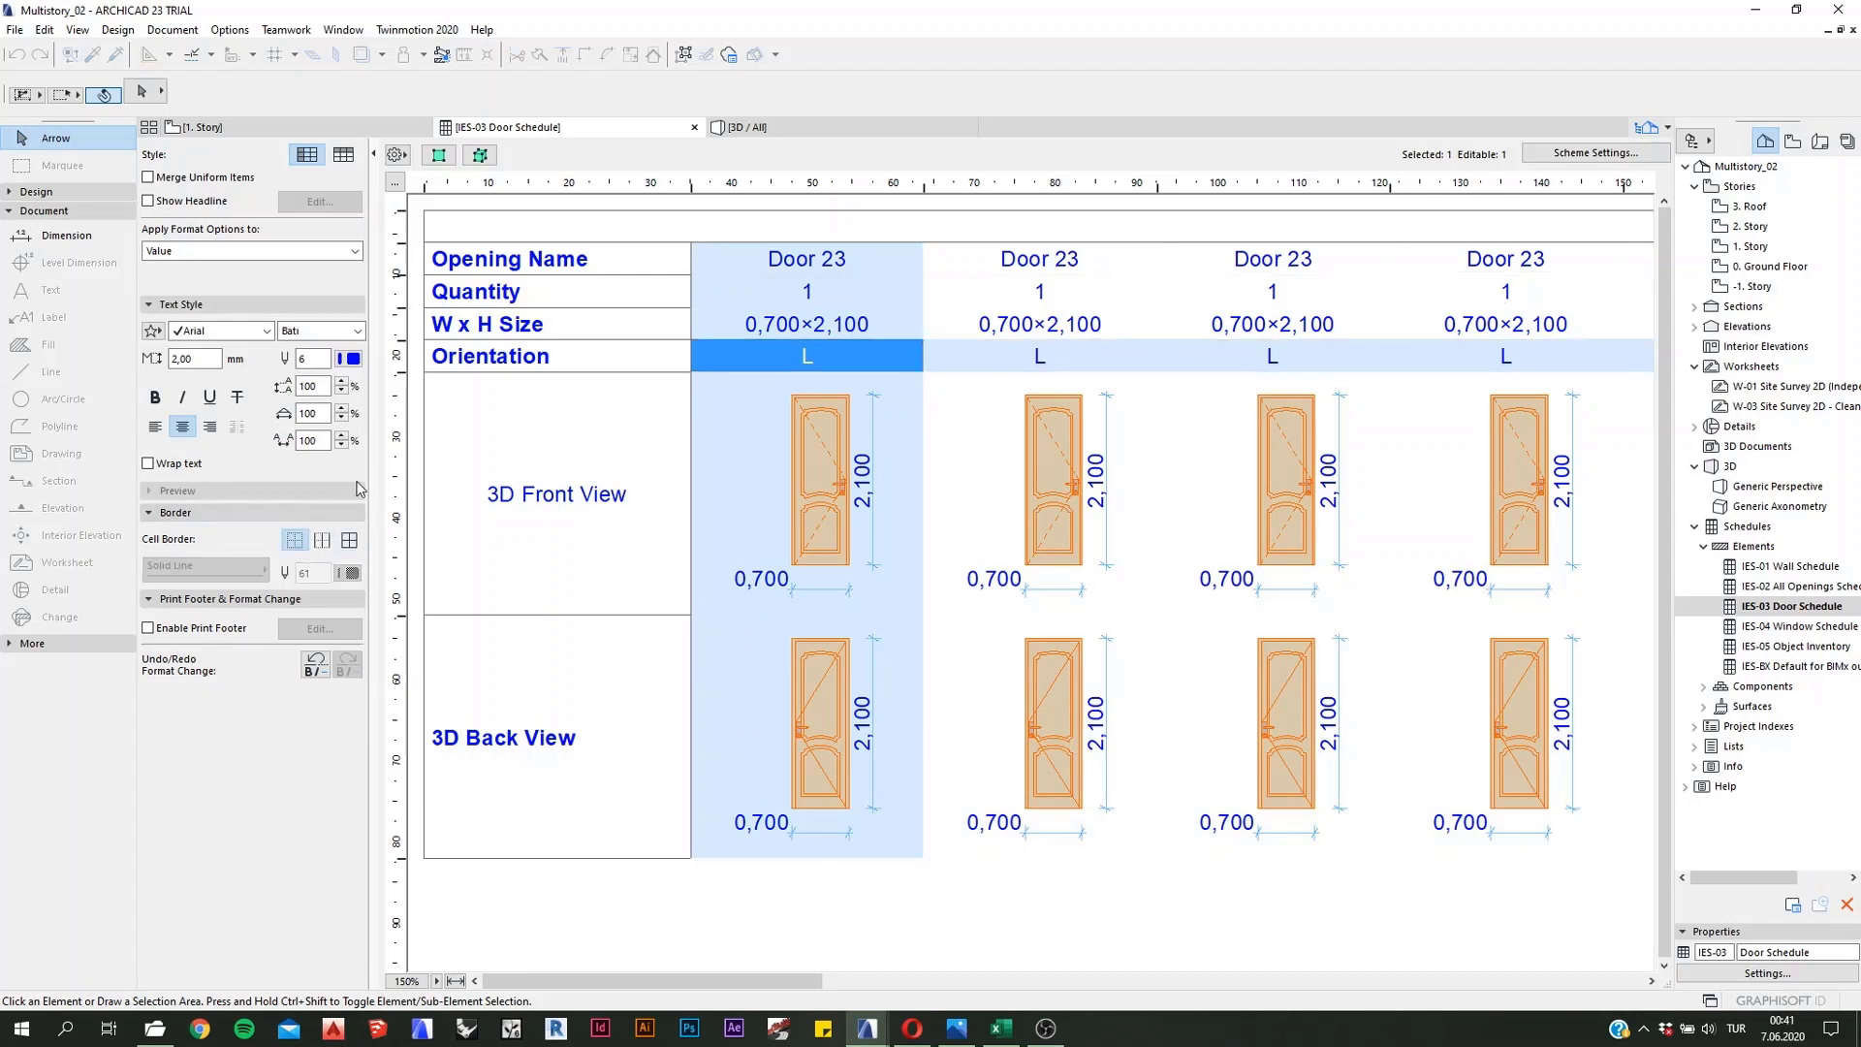
Step: Remove the cell borders from the header cells of the Door Schedule, including the 3D Back View header
double_click(617, 356)
left_click(295, 541)
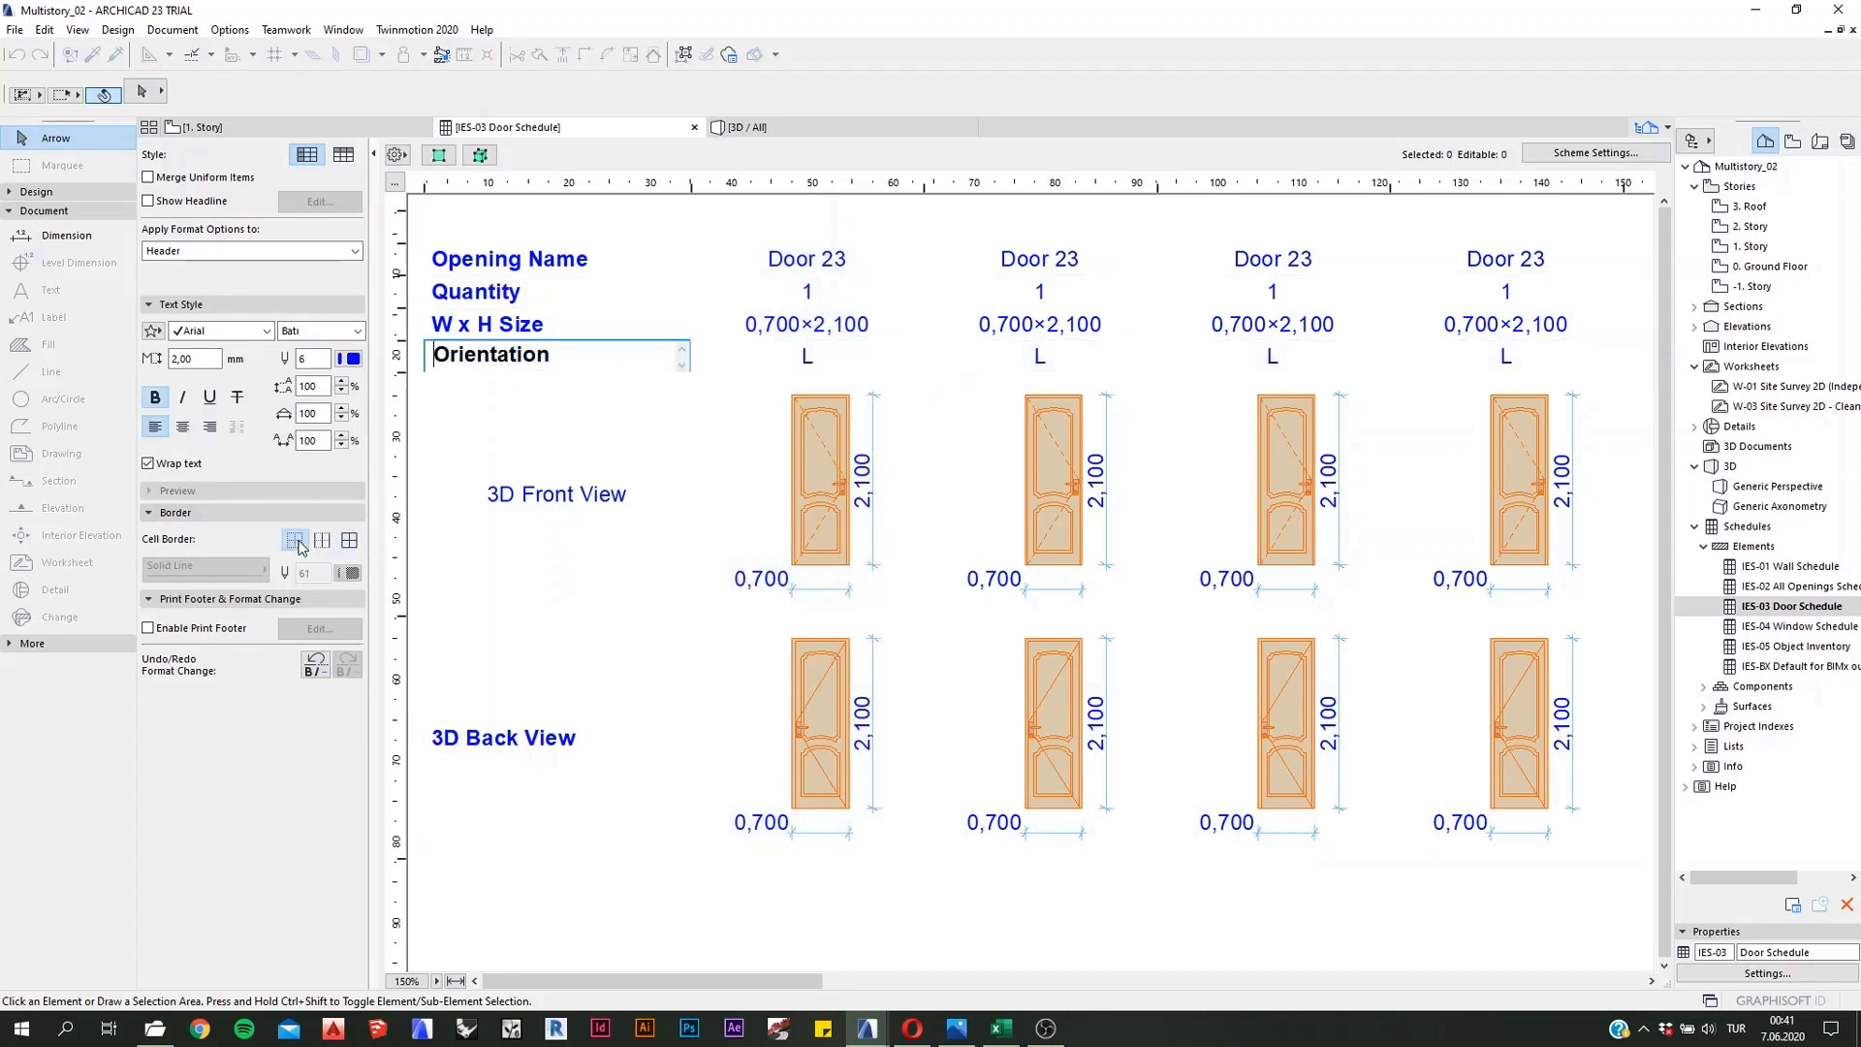
double_click(625, 717)
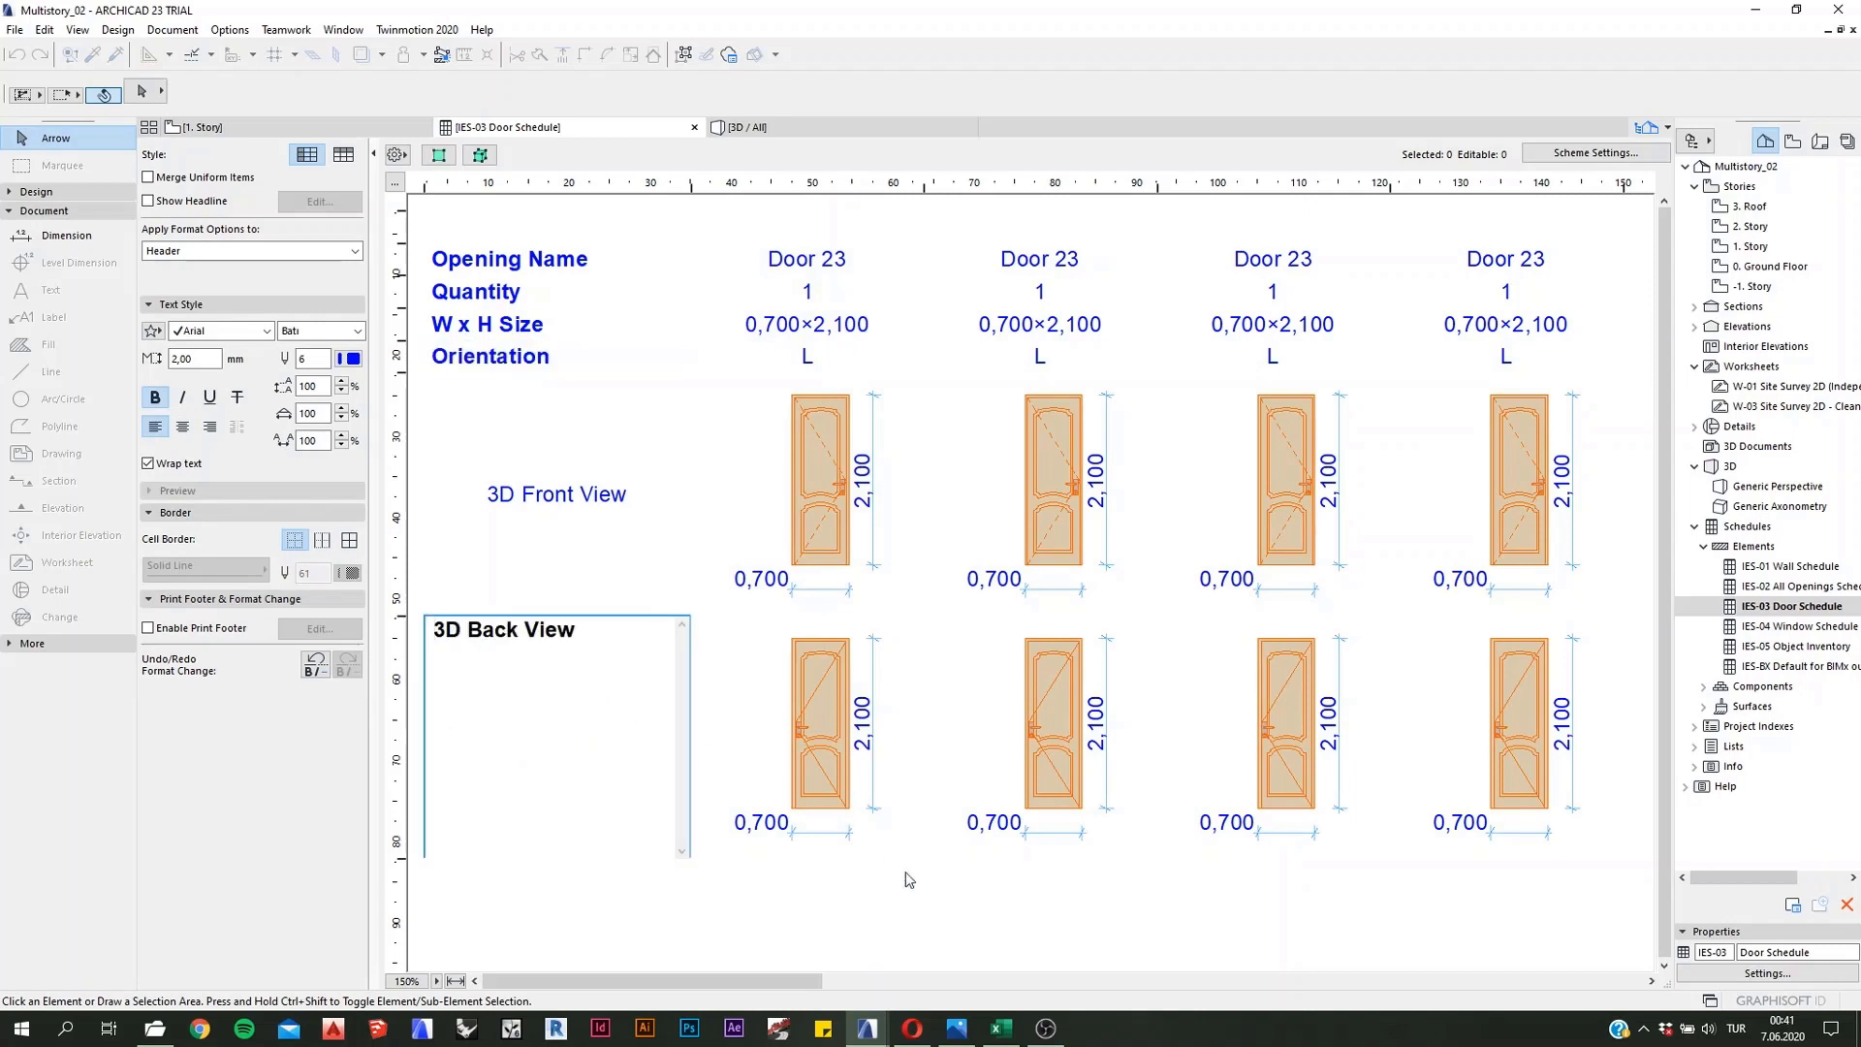
left_click(910, 922)
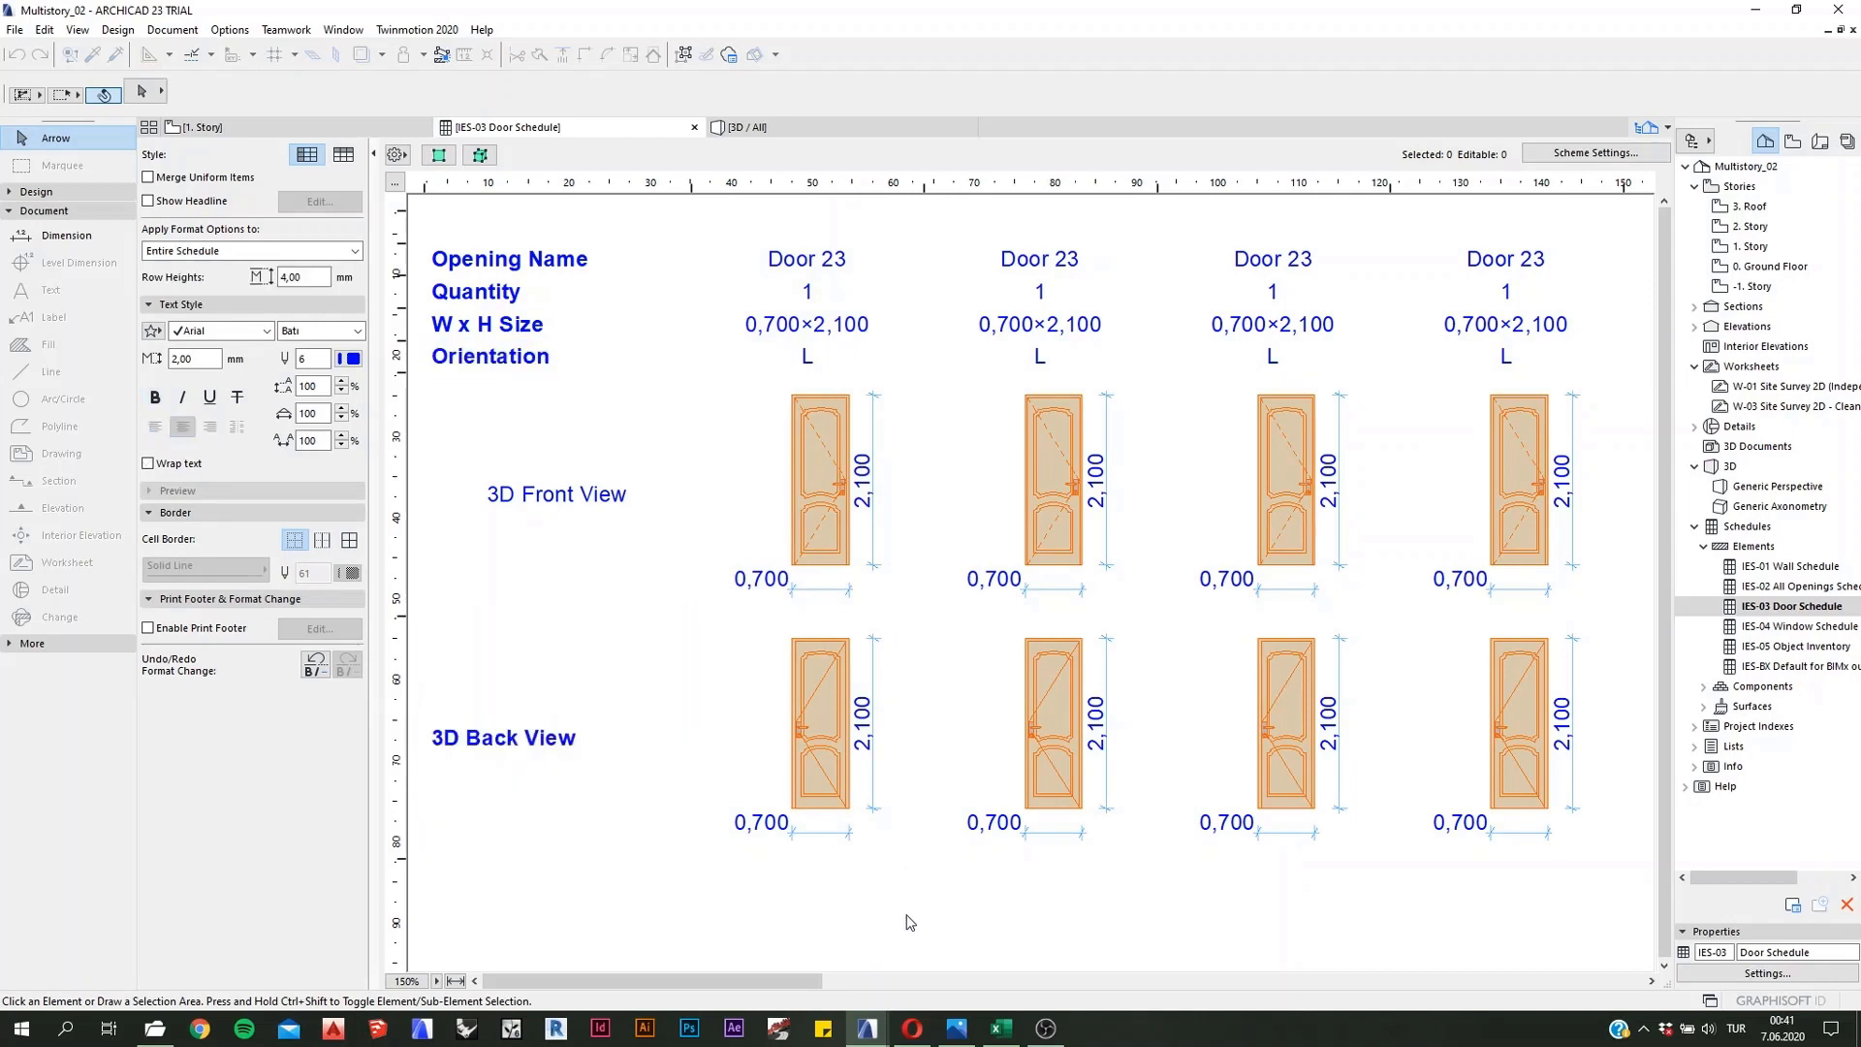
Step: Annotate the first door's 3D Front View preview by adding a point at the door handle to its vertical dimension
left_click(752, 459)
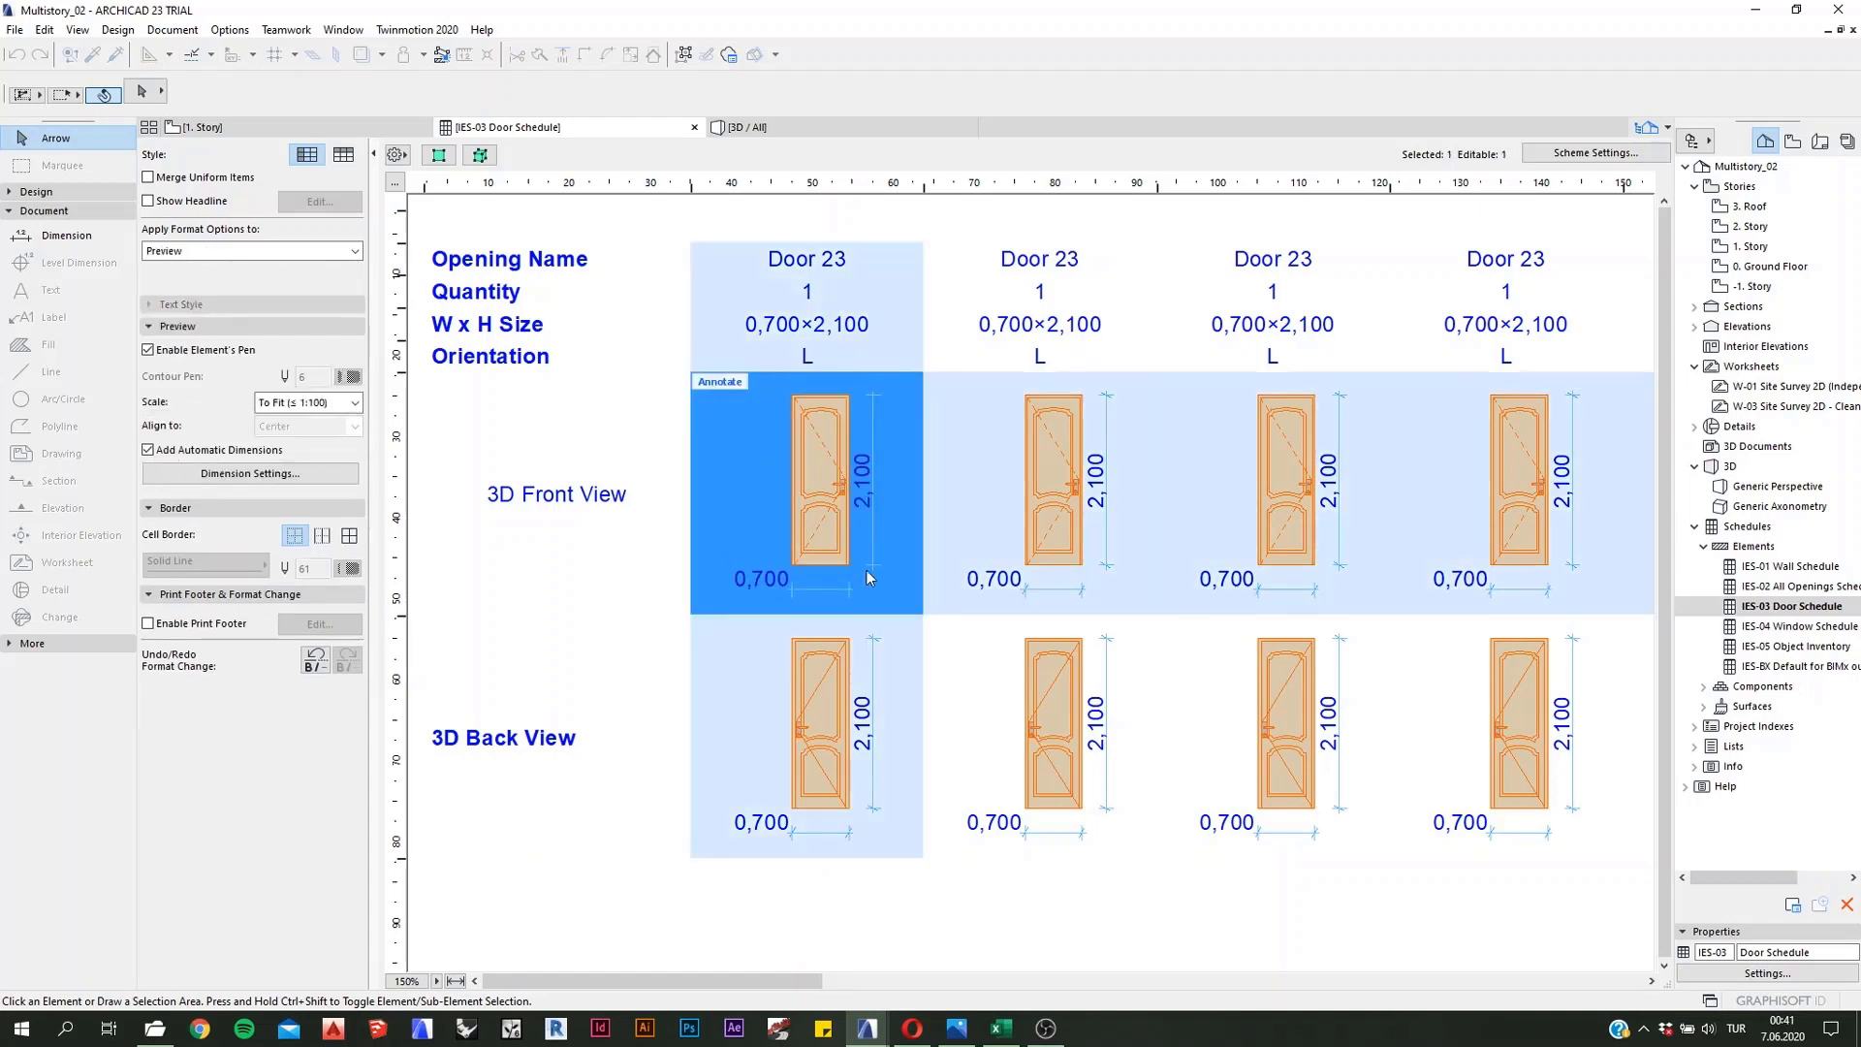
left_click(719, 382)
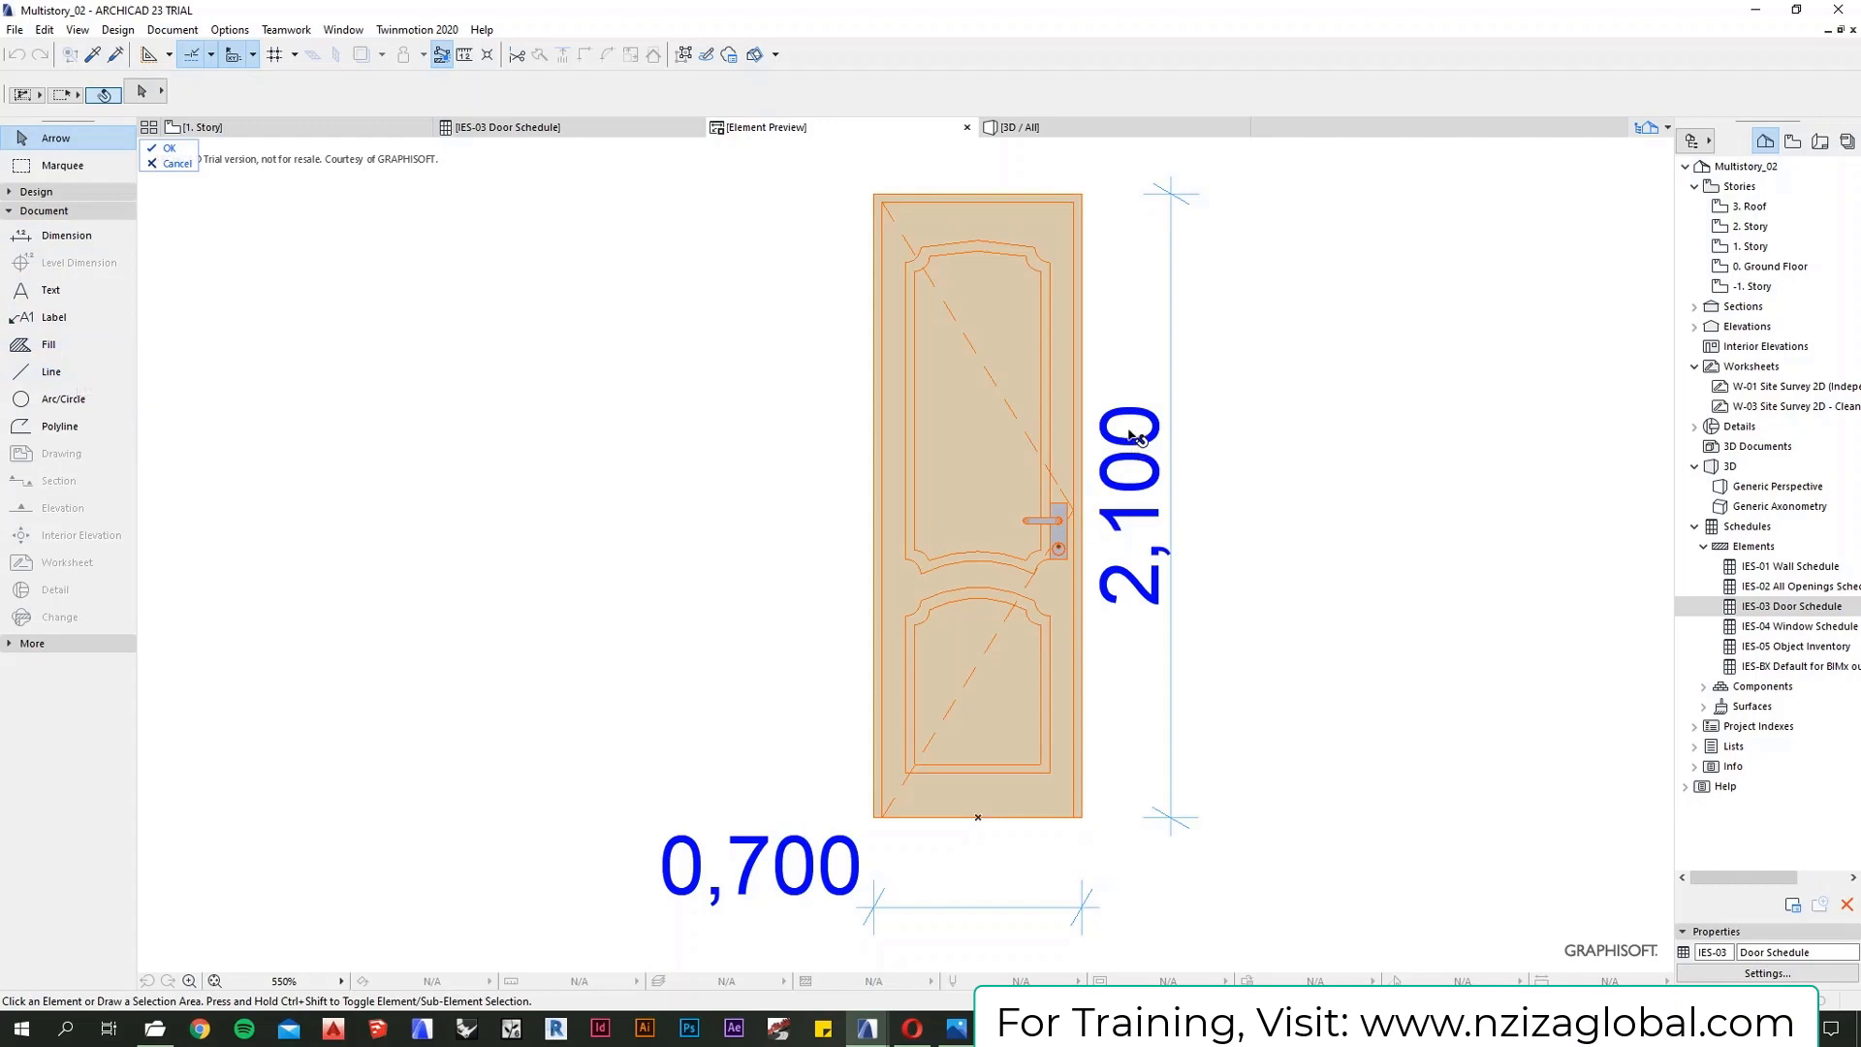
left_click(1172, 367)
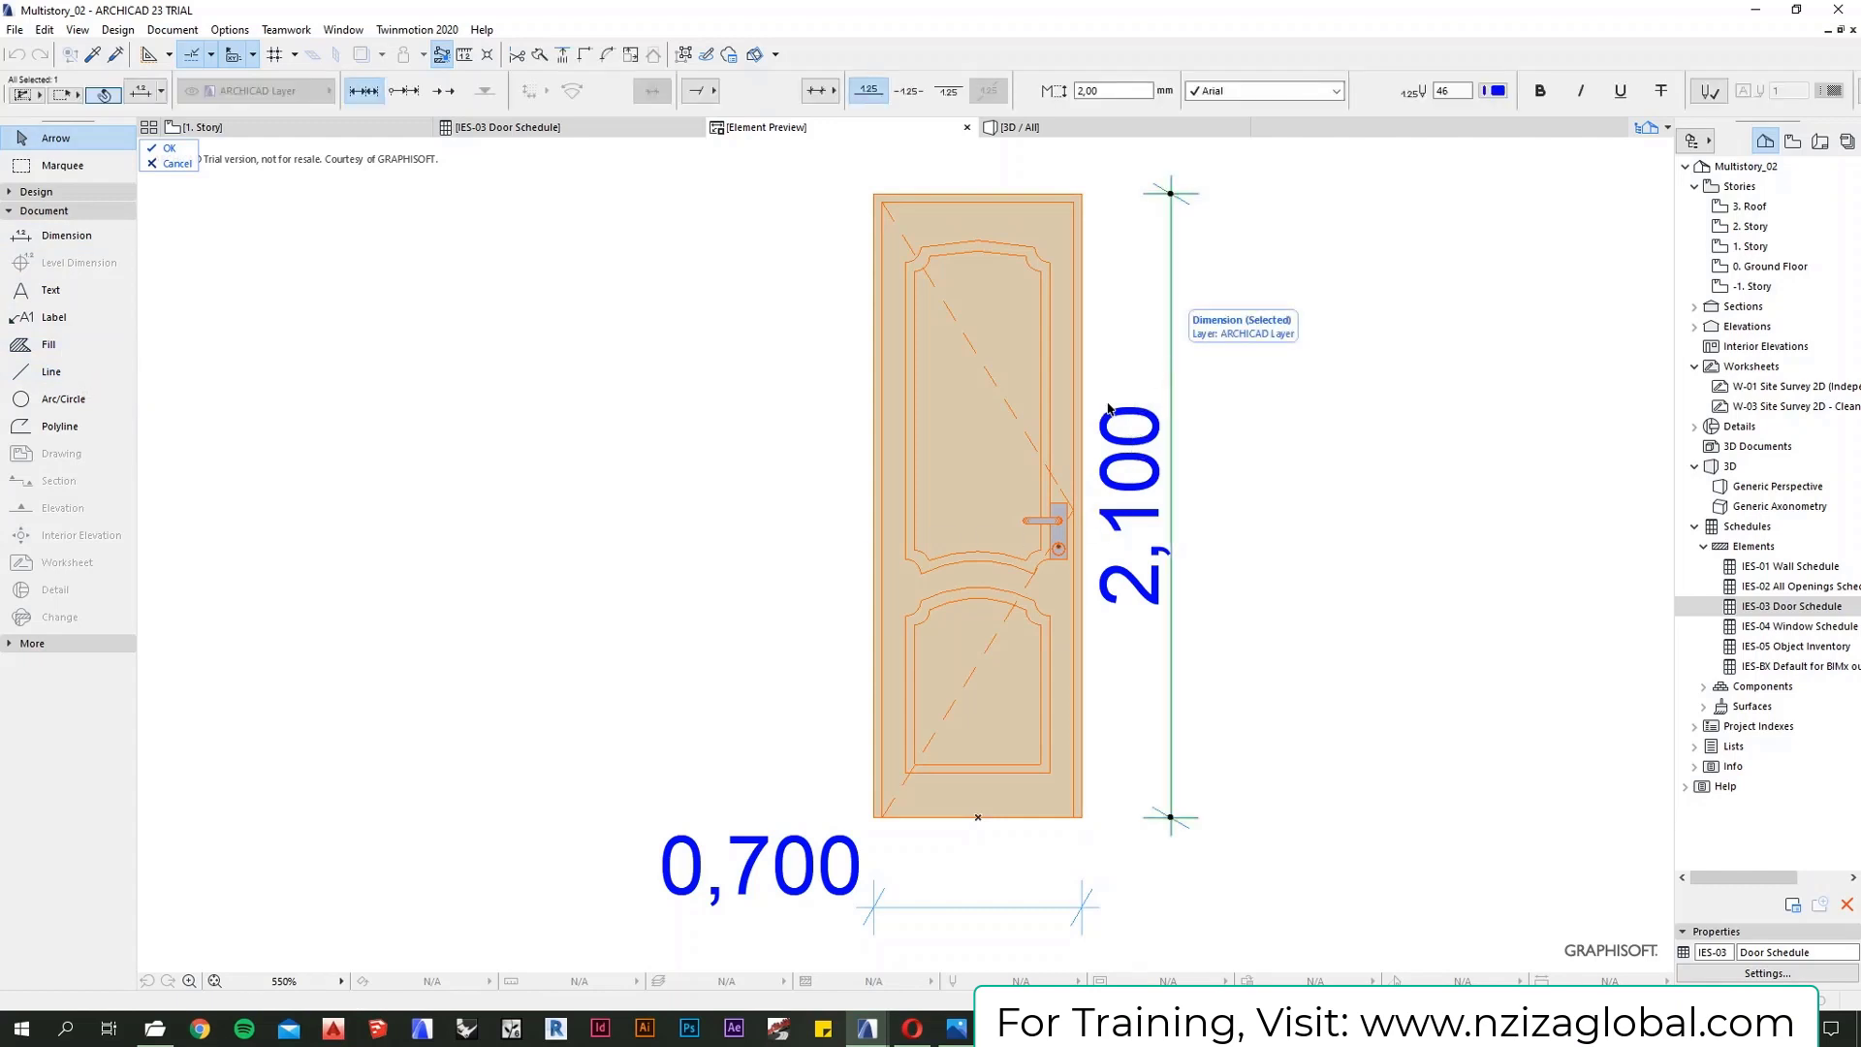
left_click(1071, 524)
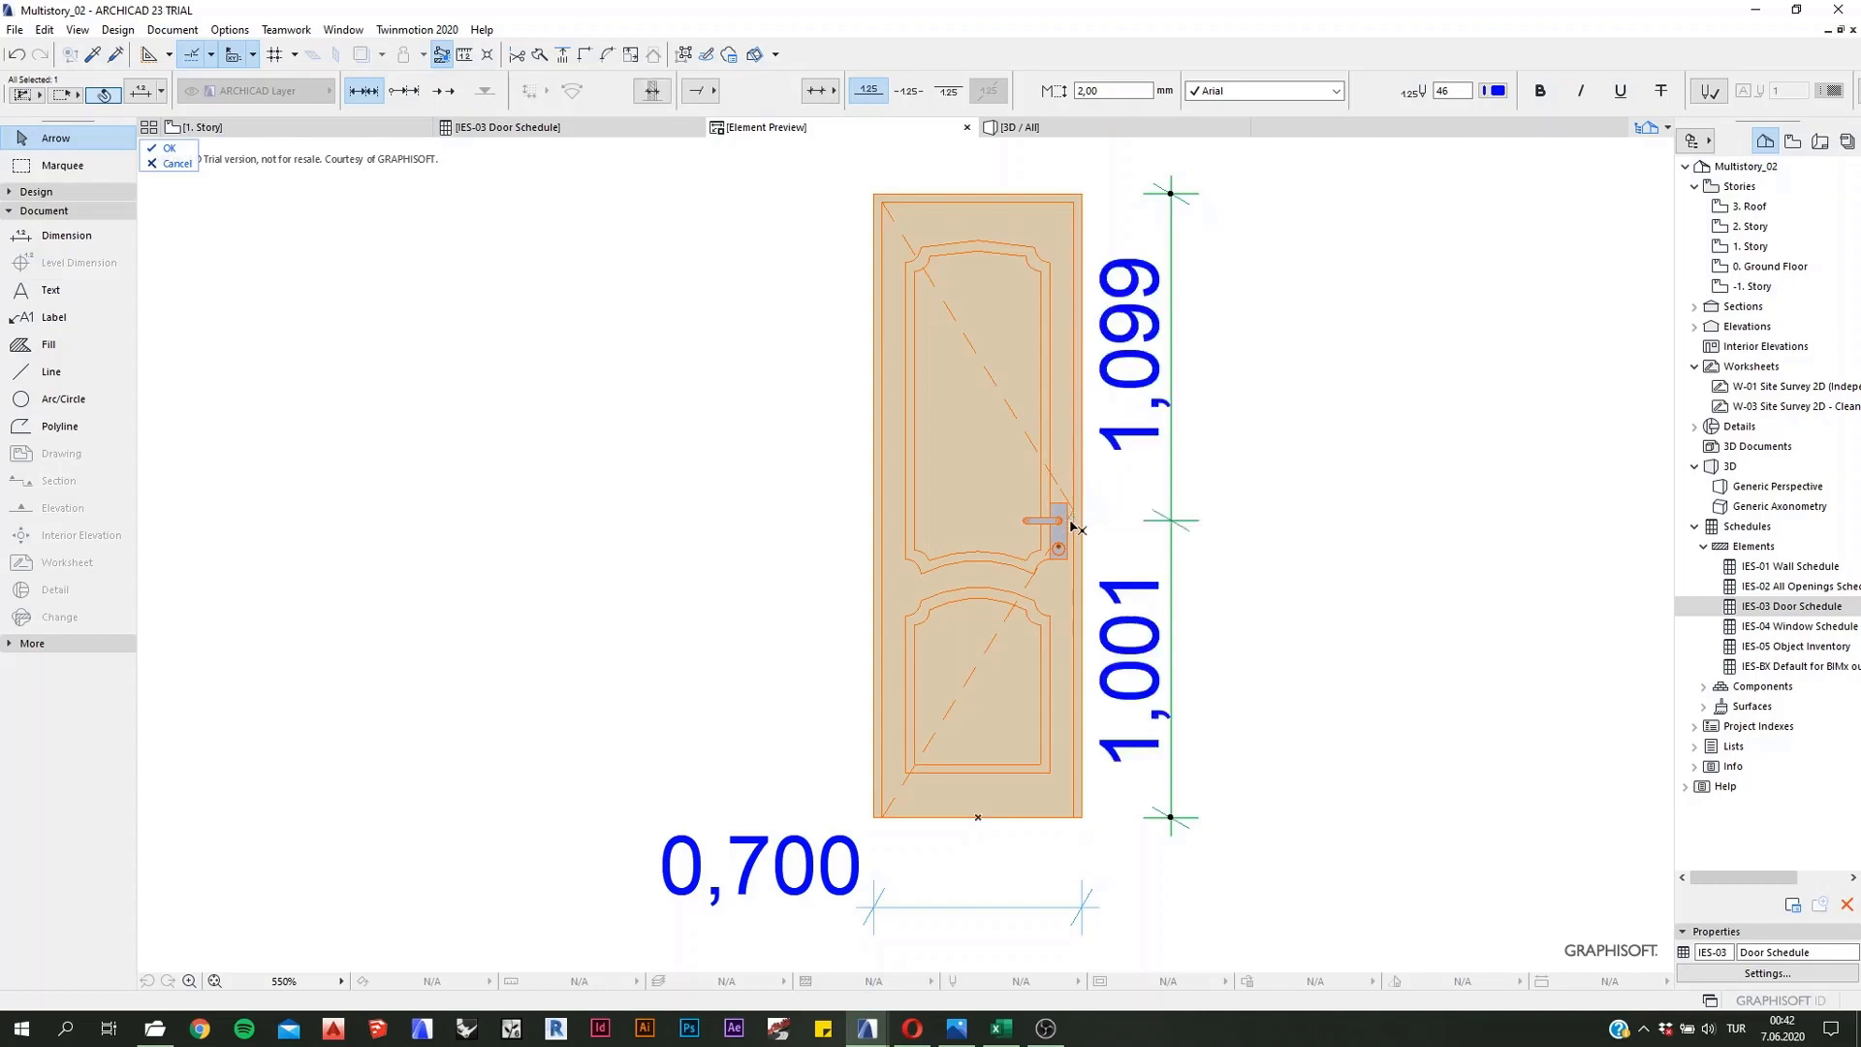
left_click(1074, 529)
left_click(171, 149)
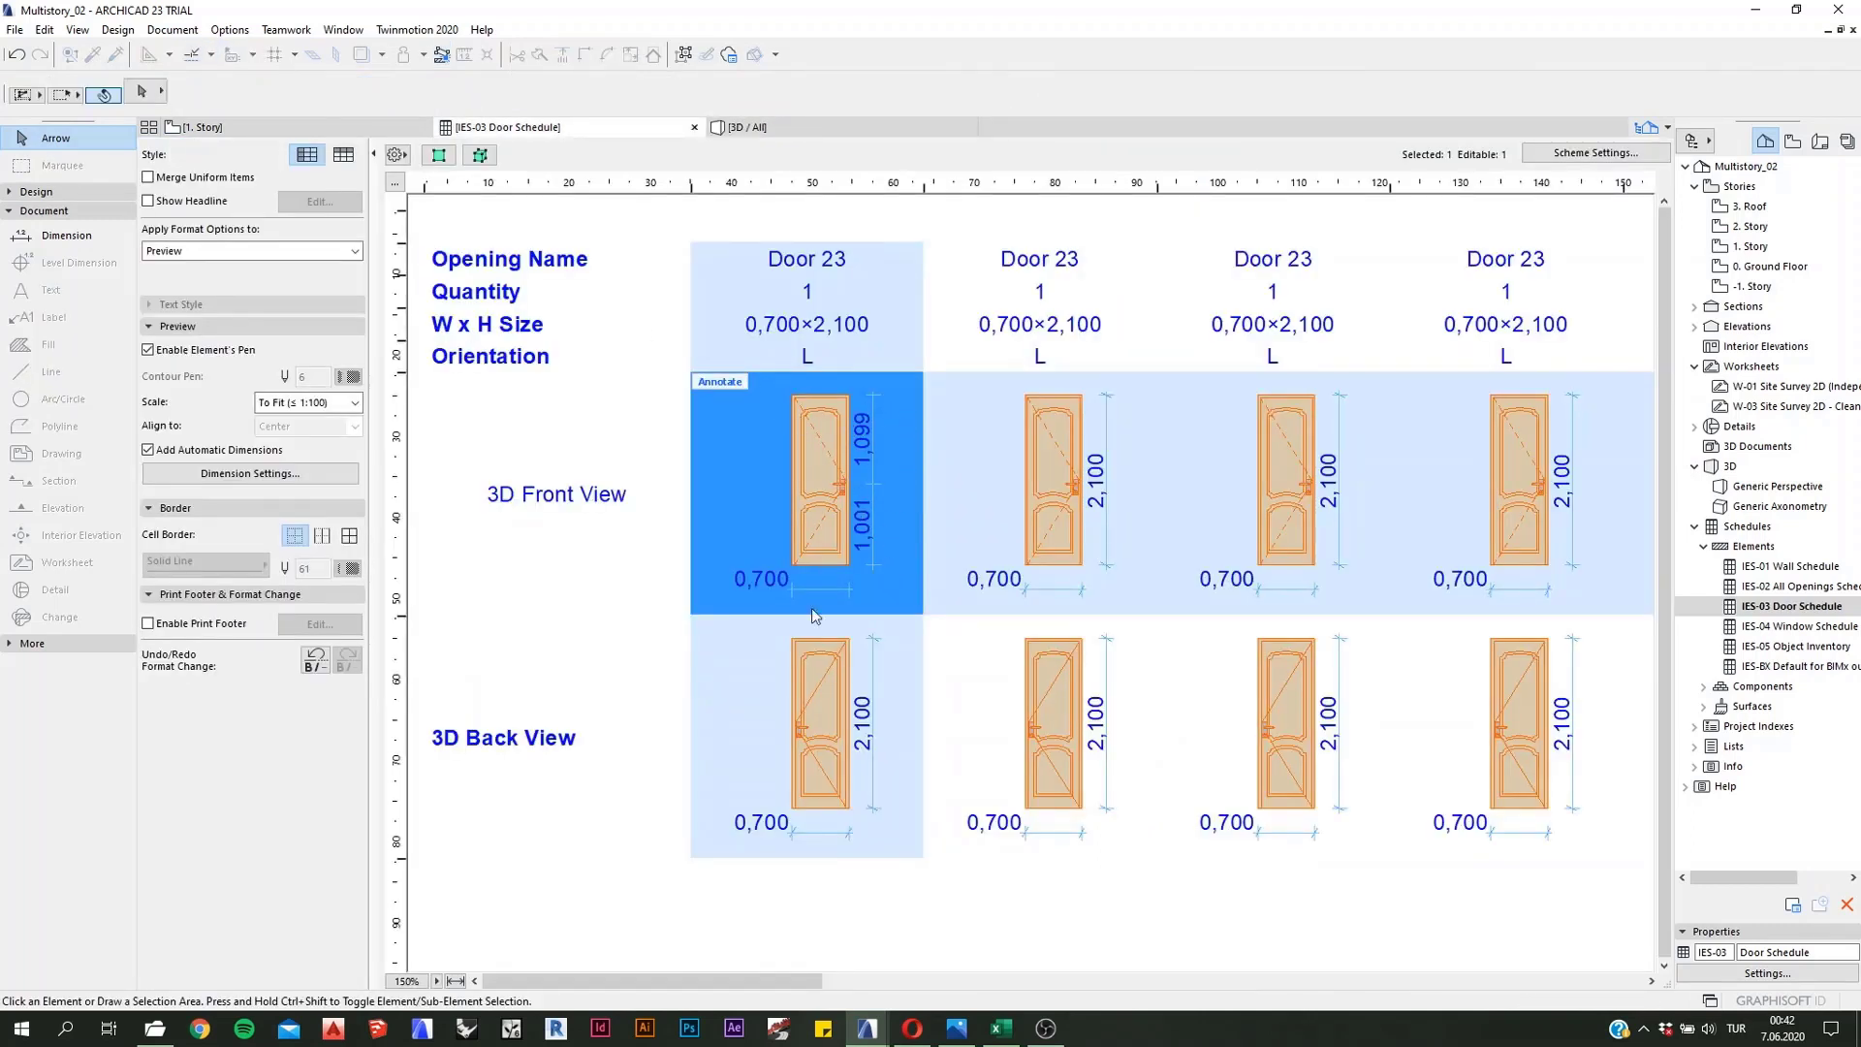
left_click(781, 921)
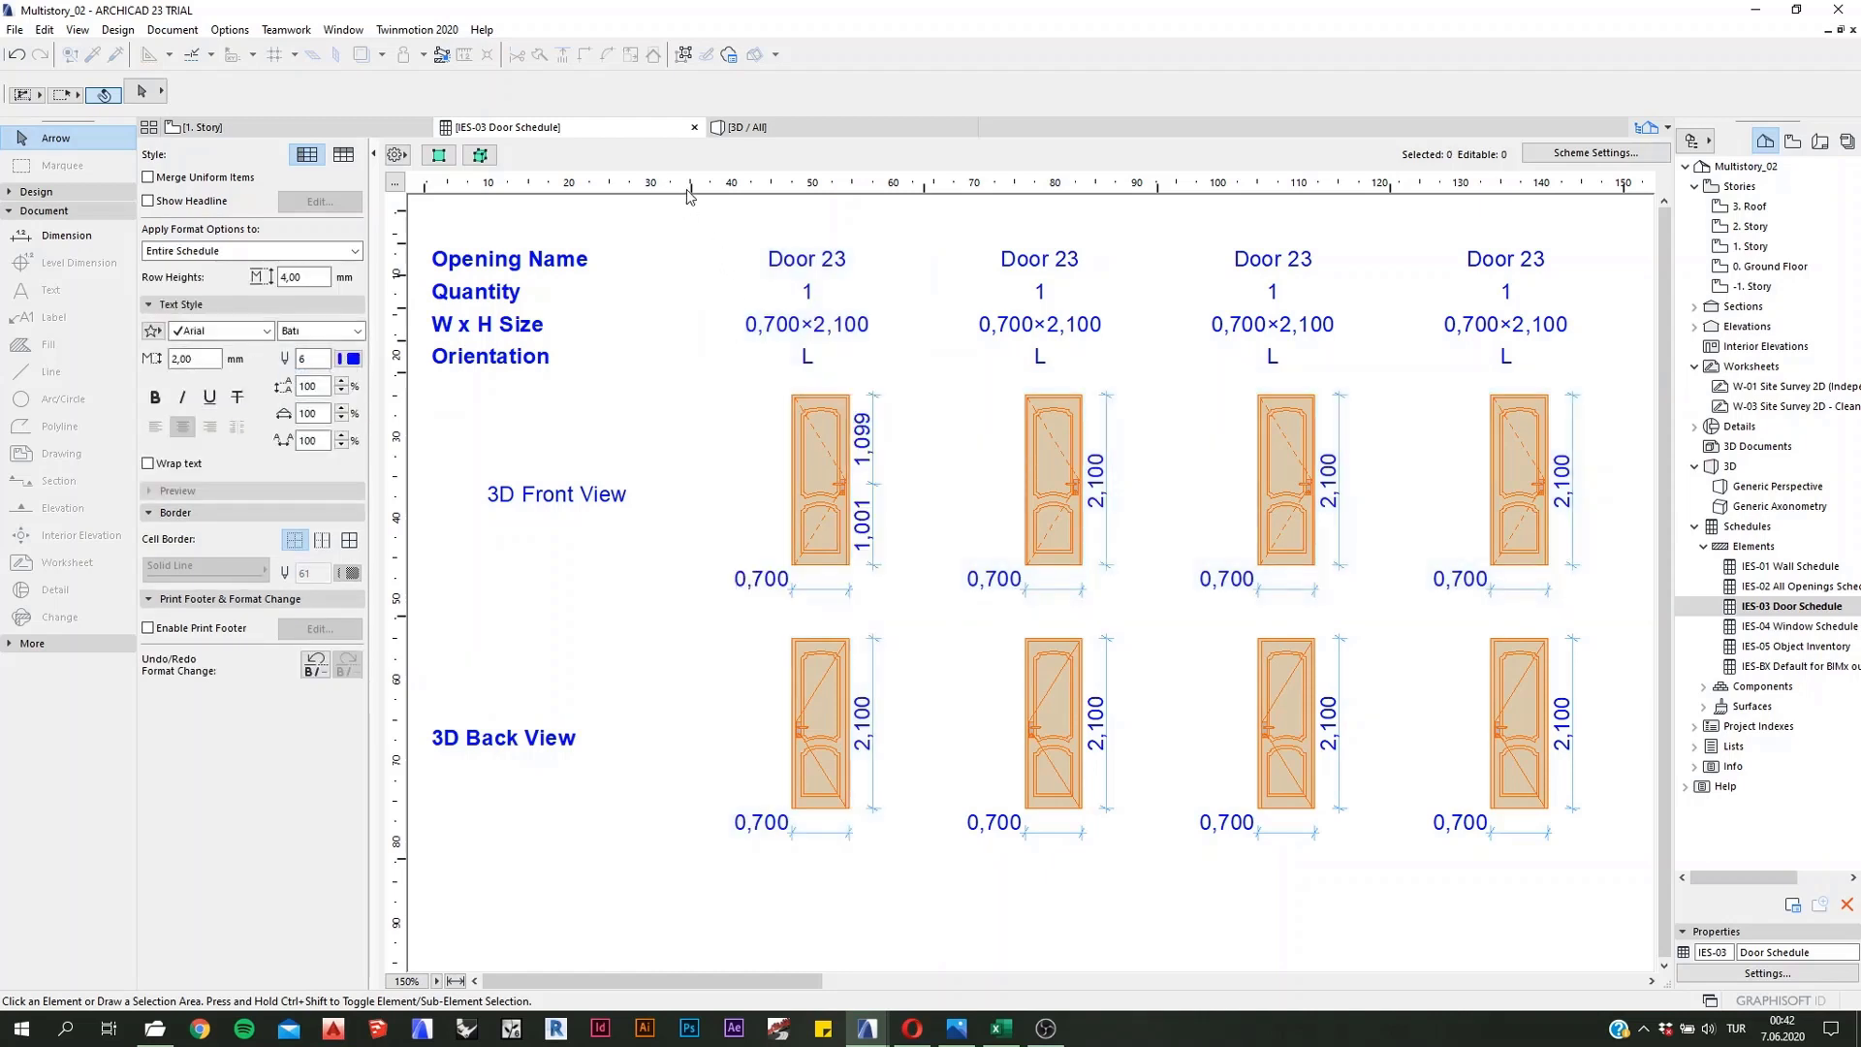
Step: Narrow the header column to about 25 mm and right-align the Opening Name, Quantity and W x H Size headers
left_click_drag(688, 189, 625, 187)
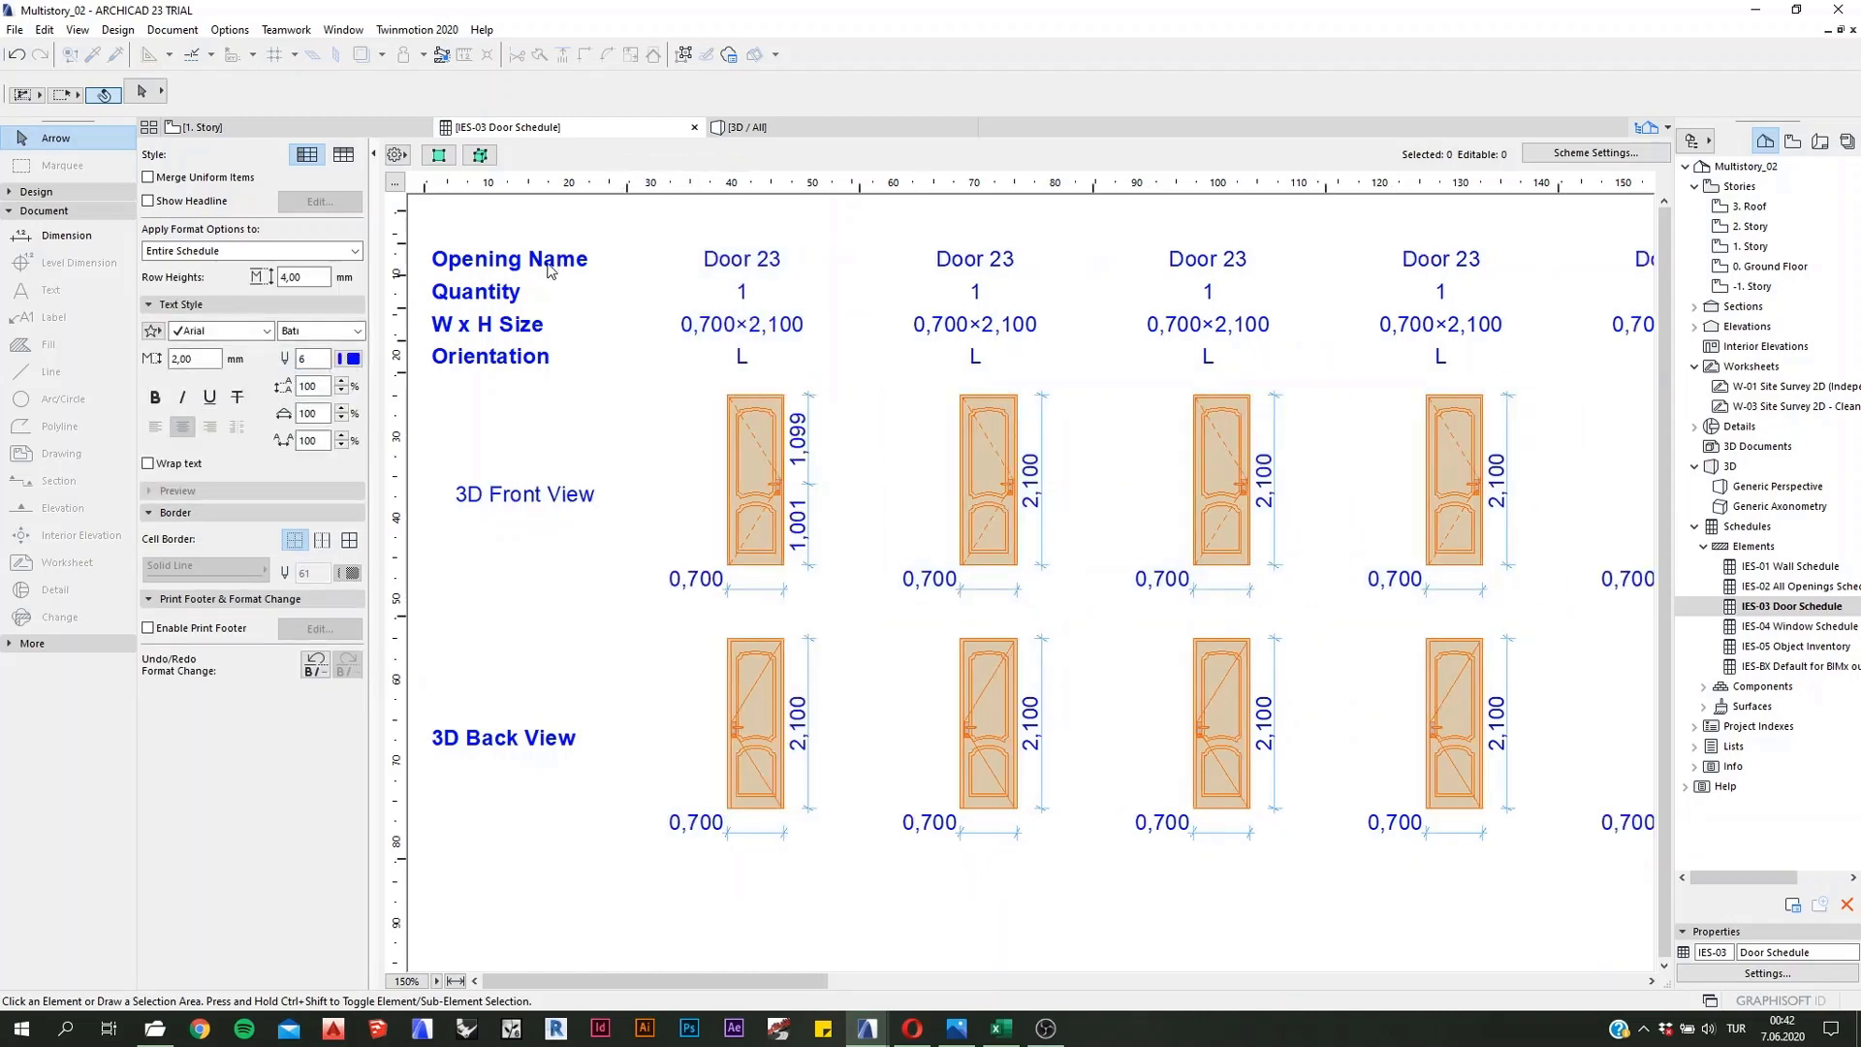
double_click(549, 268)
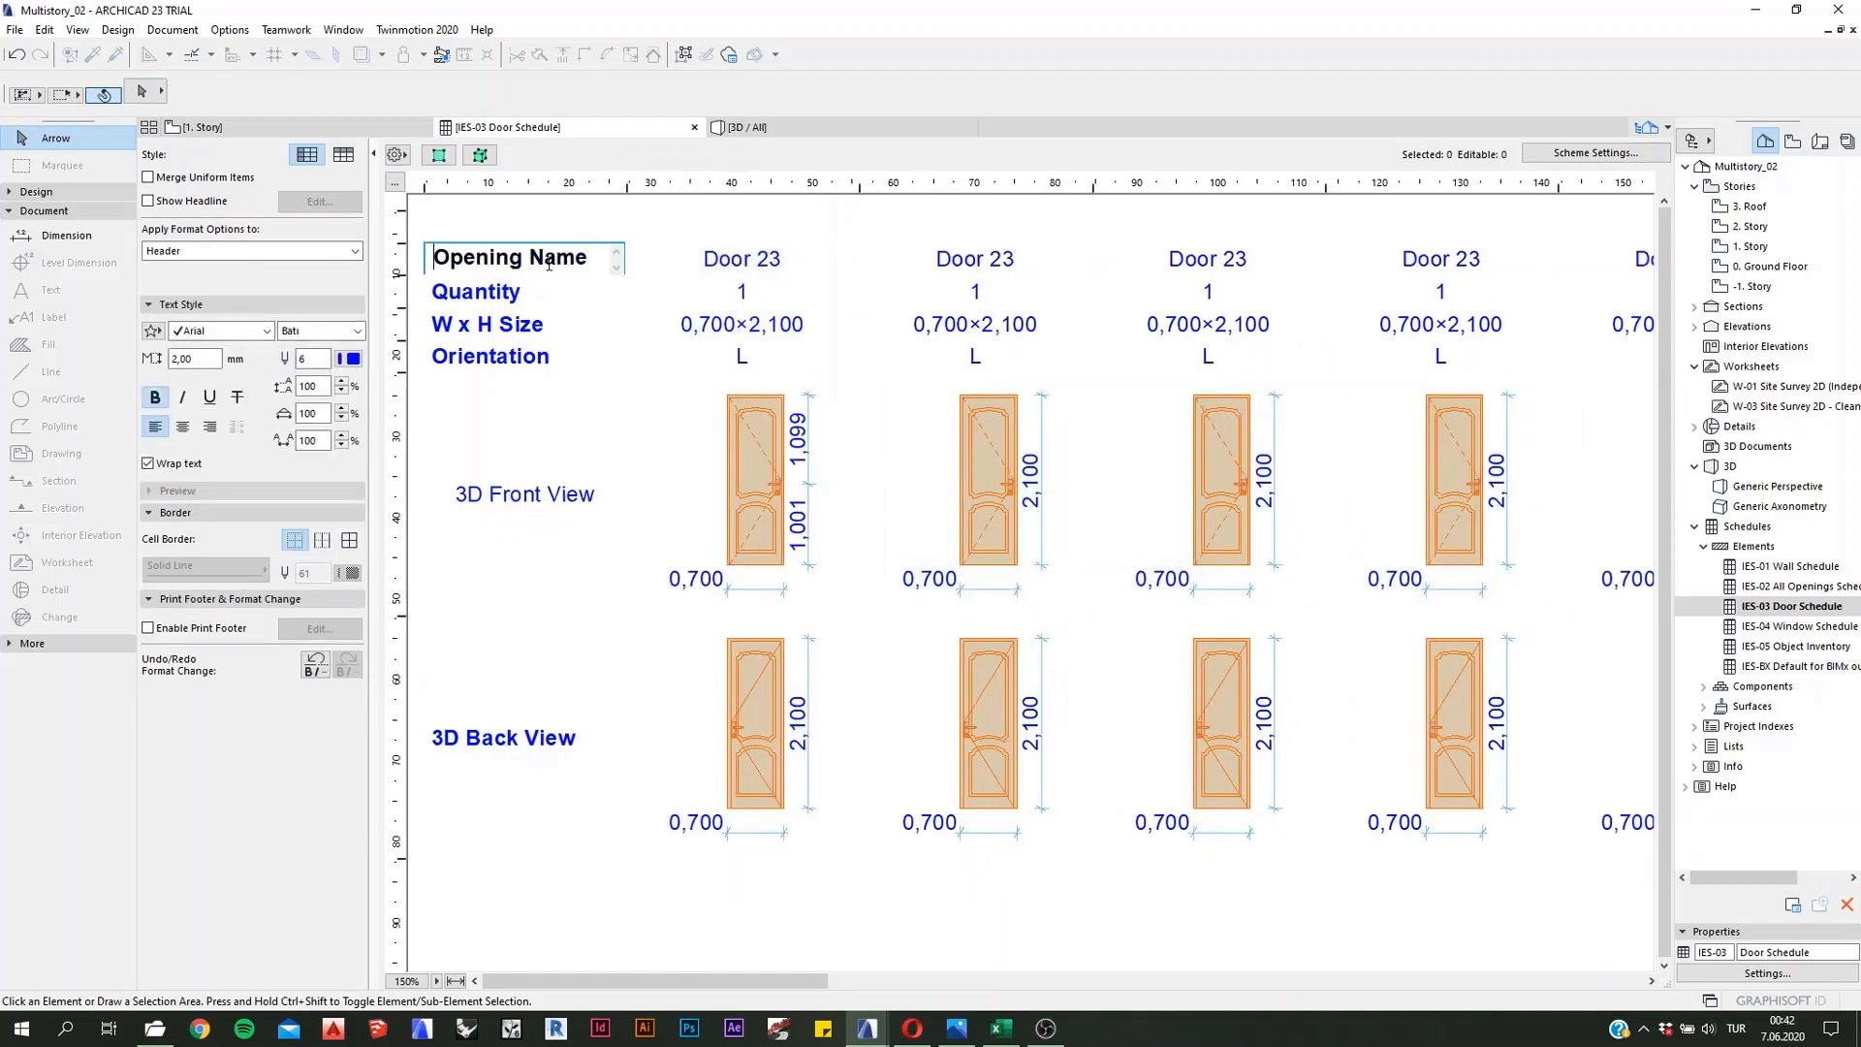
left_click(209, 426)
left_click(544, 292)
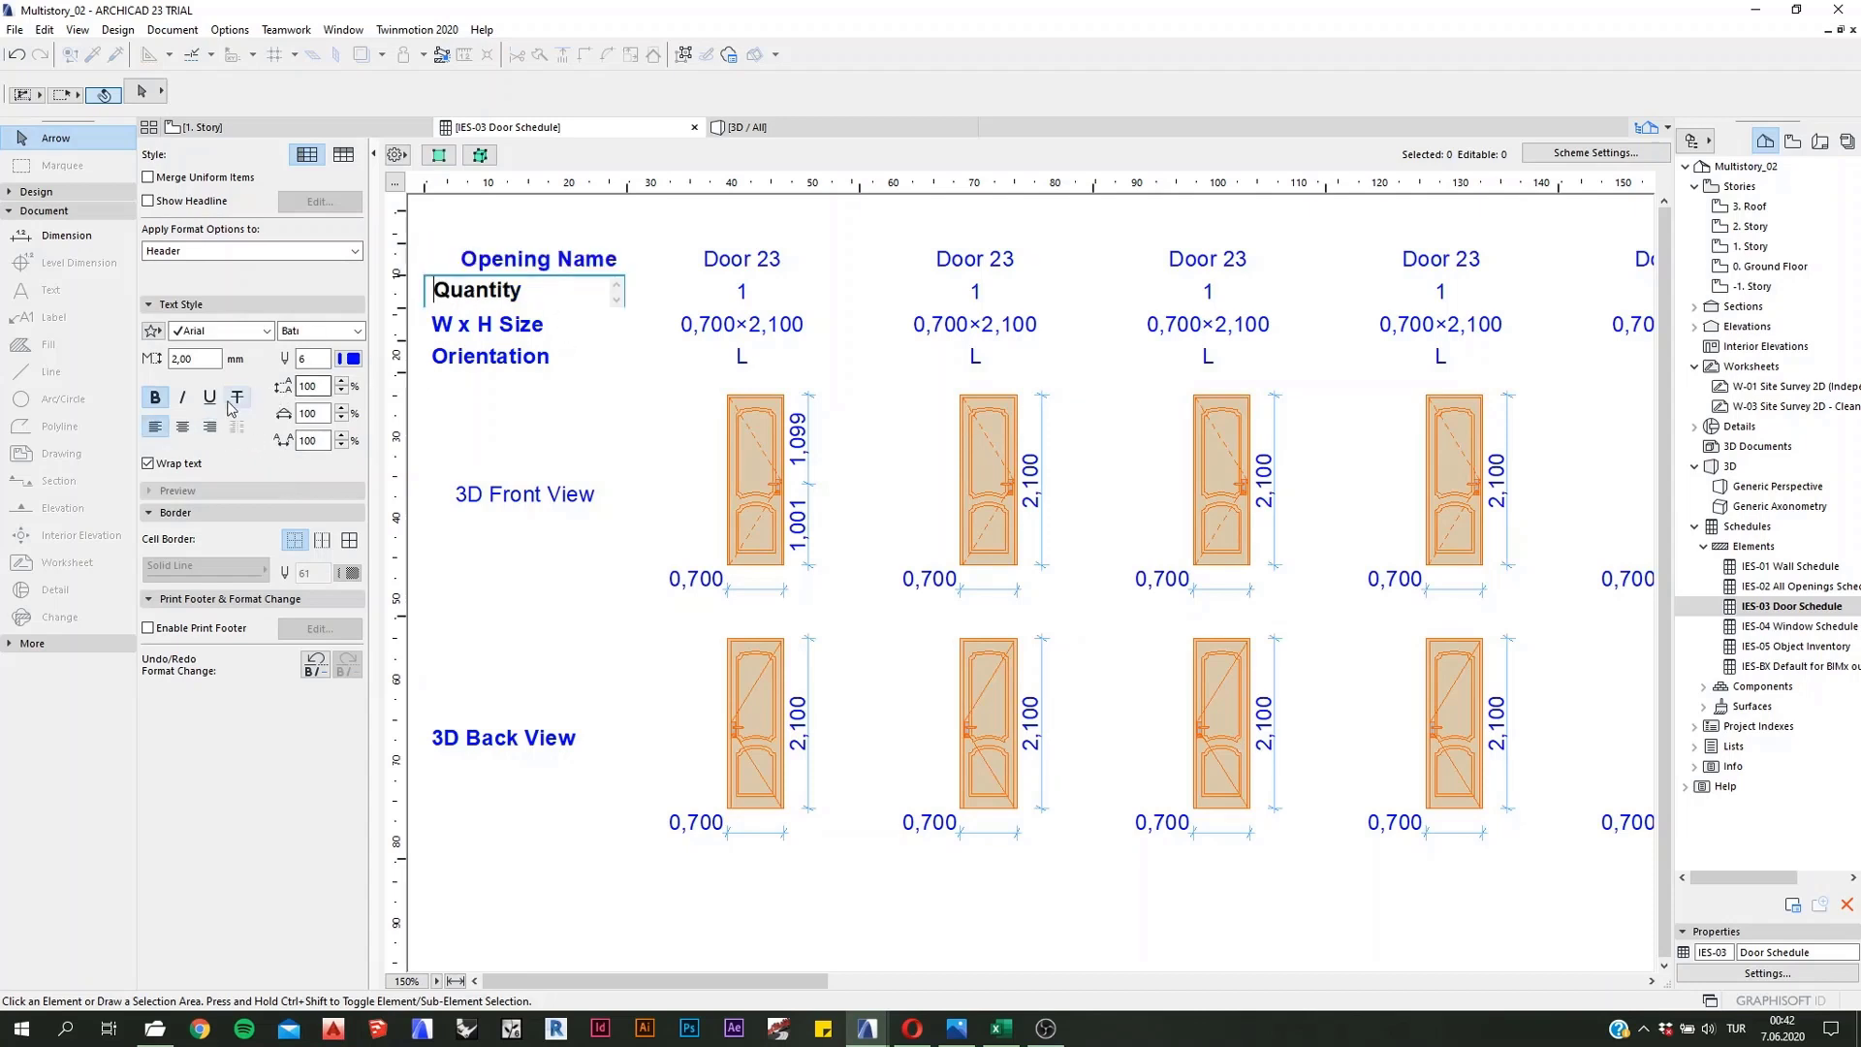
left_click(217, 434)
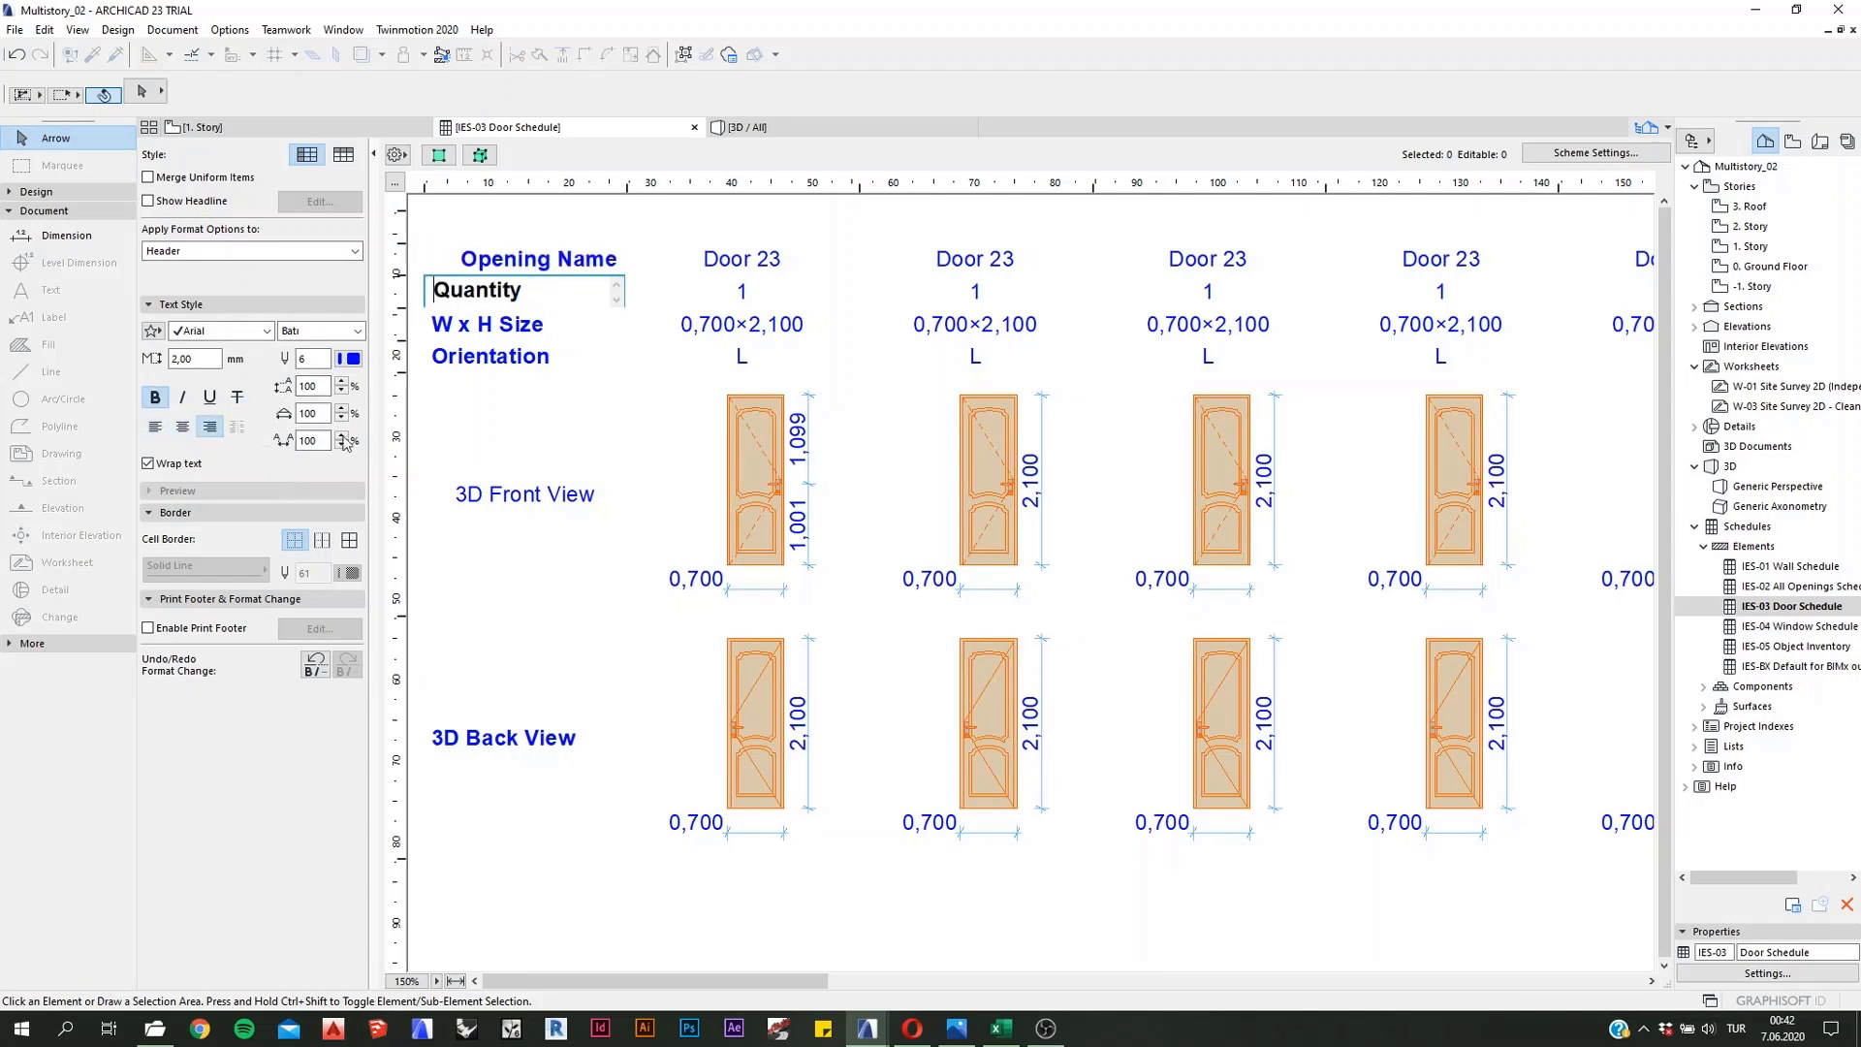
left_click(533, 325)
left_click(217, 434)
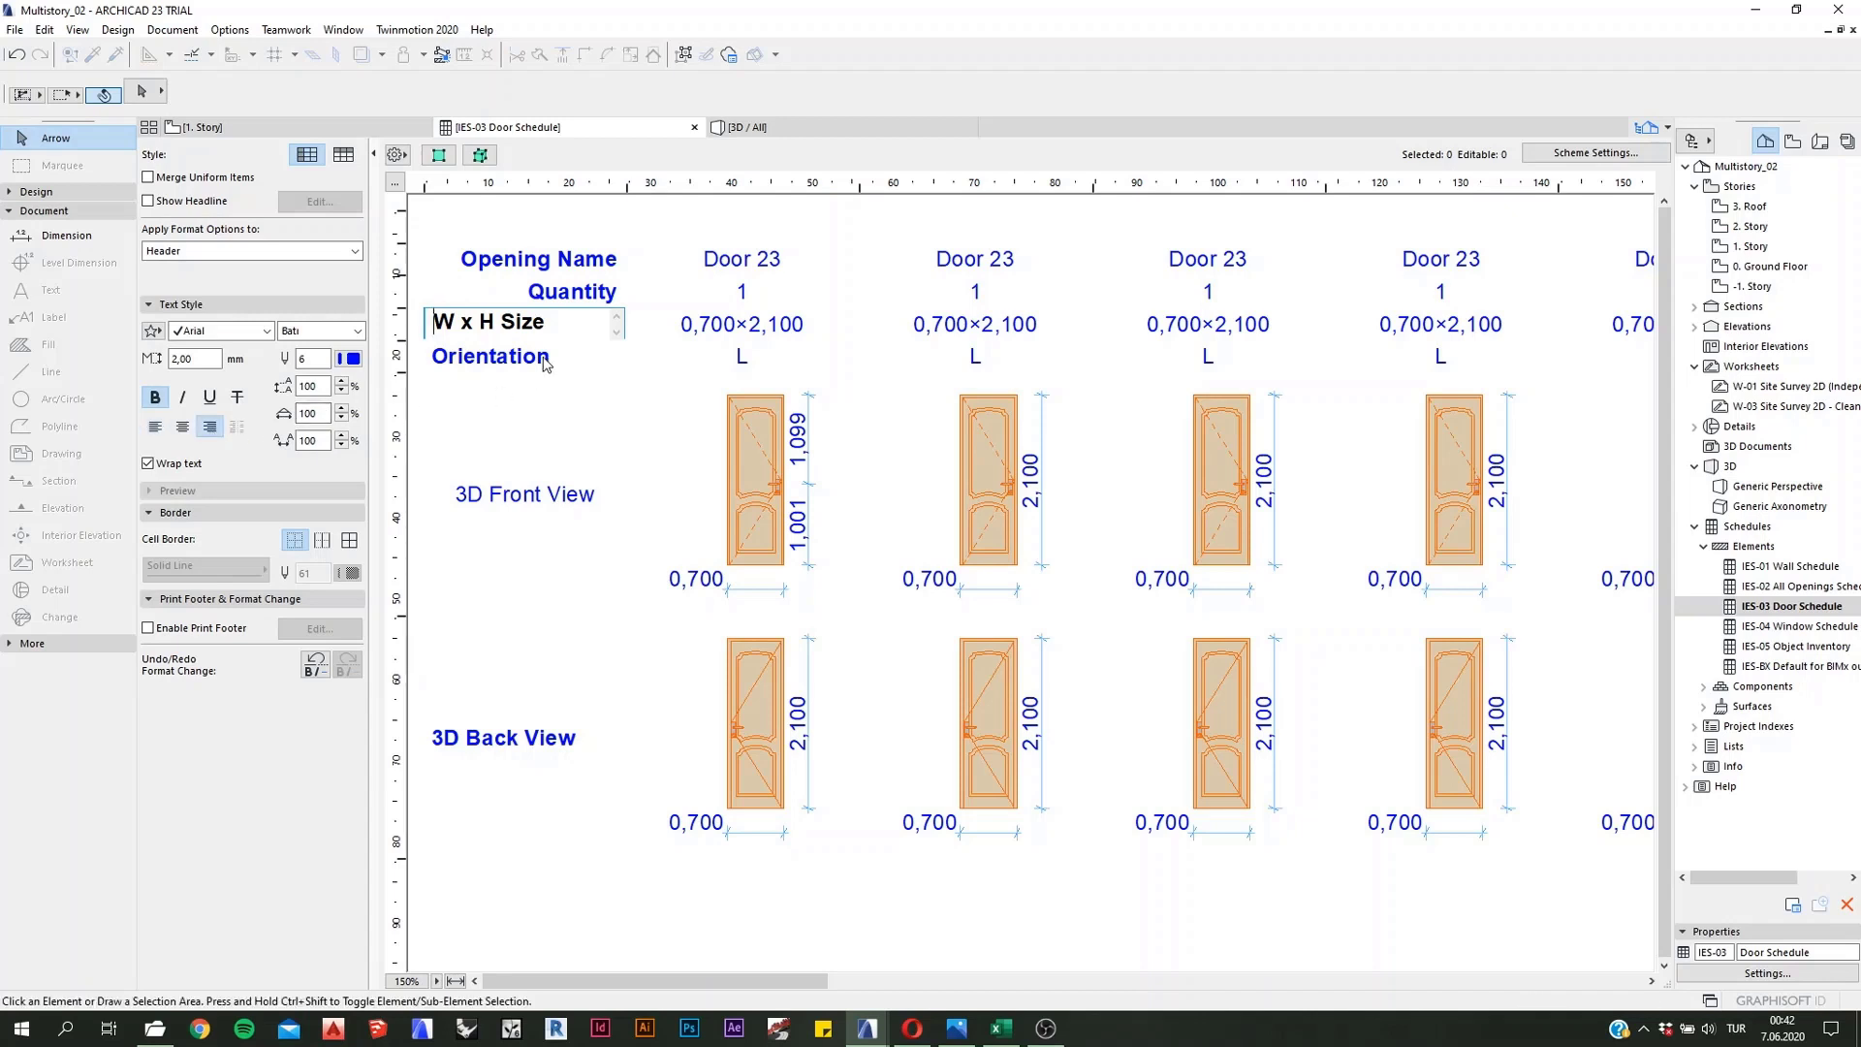
Step: Right-align the Orientation, 3D Front View and 3D Back View headers and narrow the header column further to about 22 mm
left_click(545, 357)
left_click(212, 430)
left_click(552, 487)
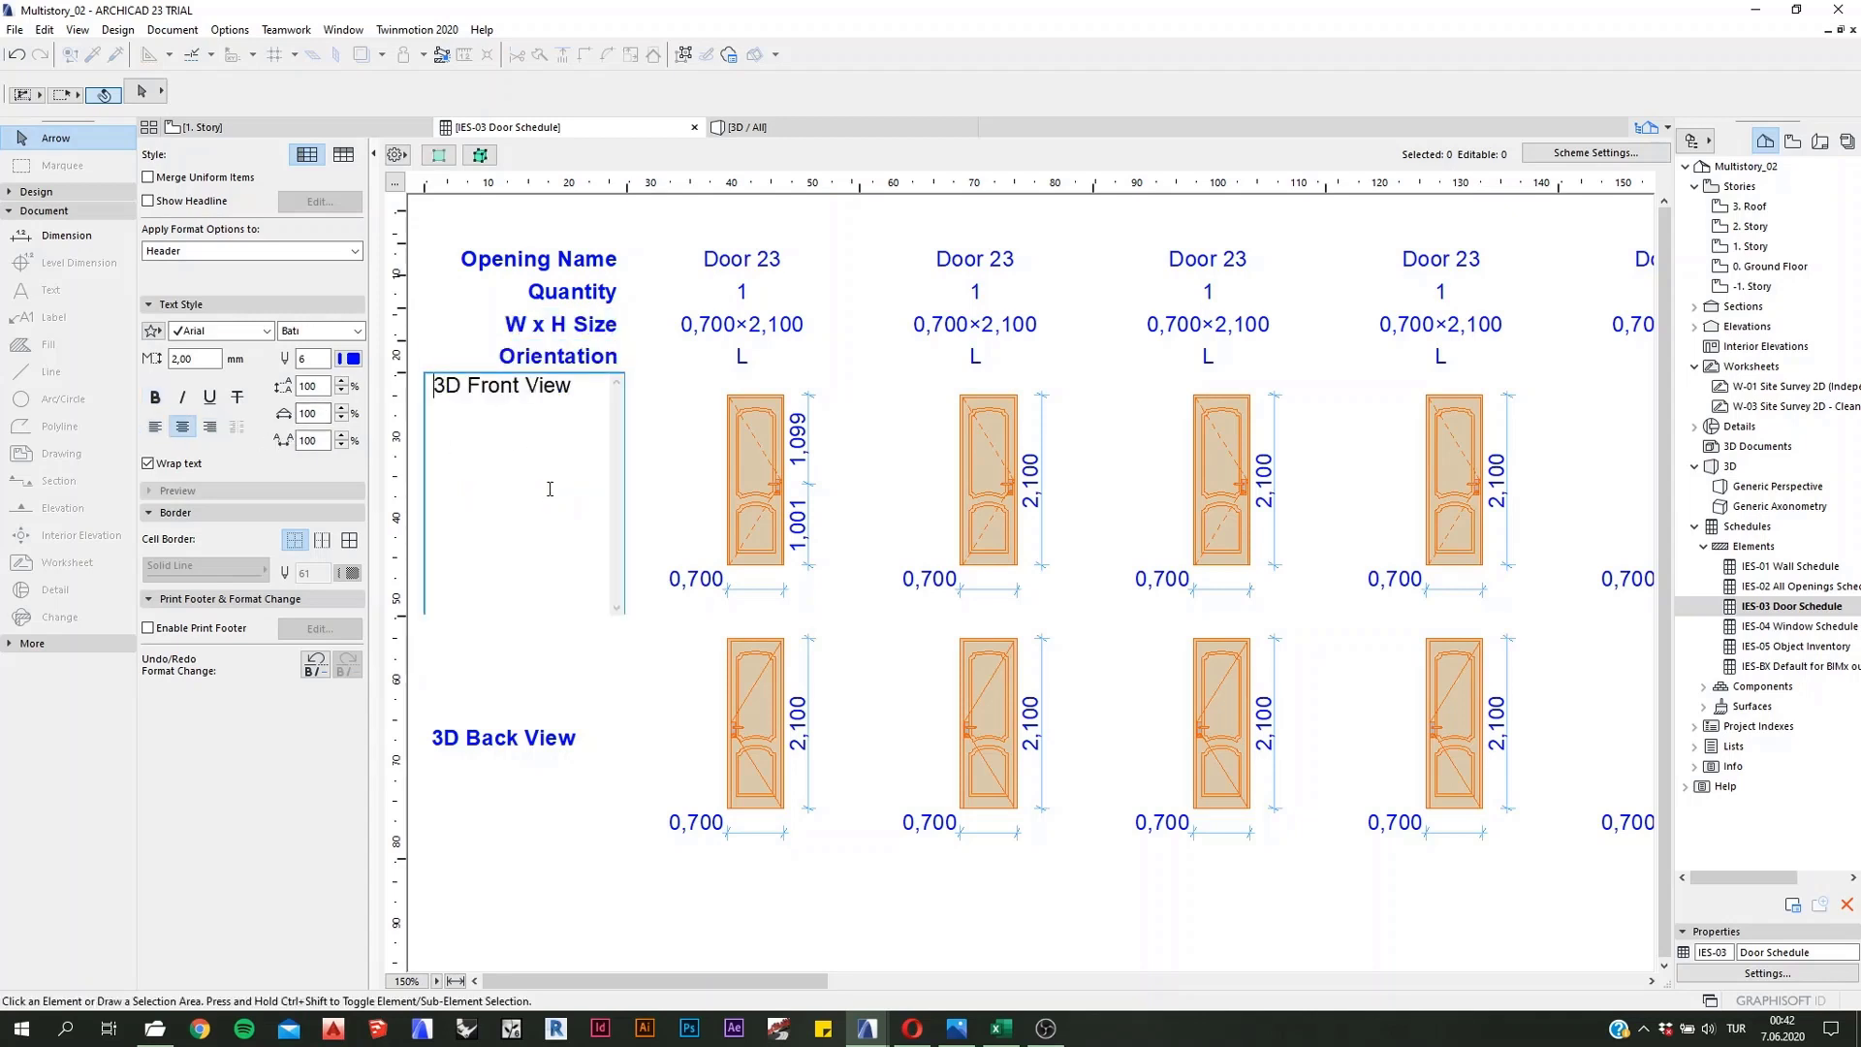
left_click(212, 429)
left_click(543, 735)
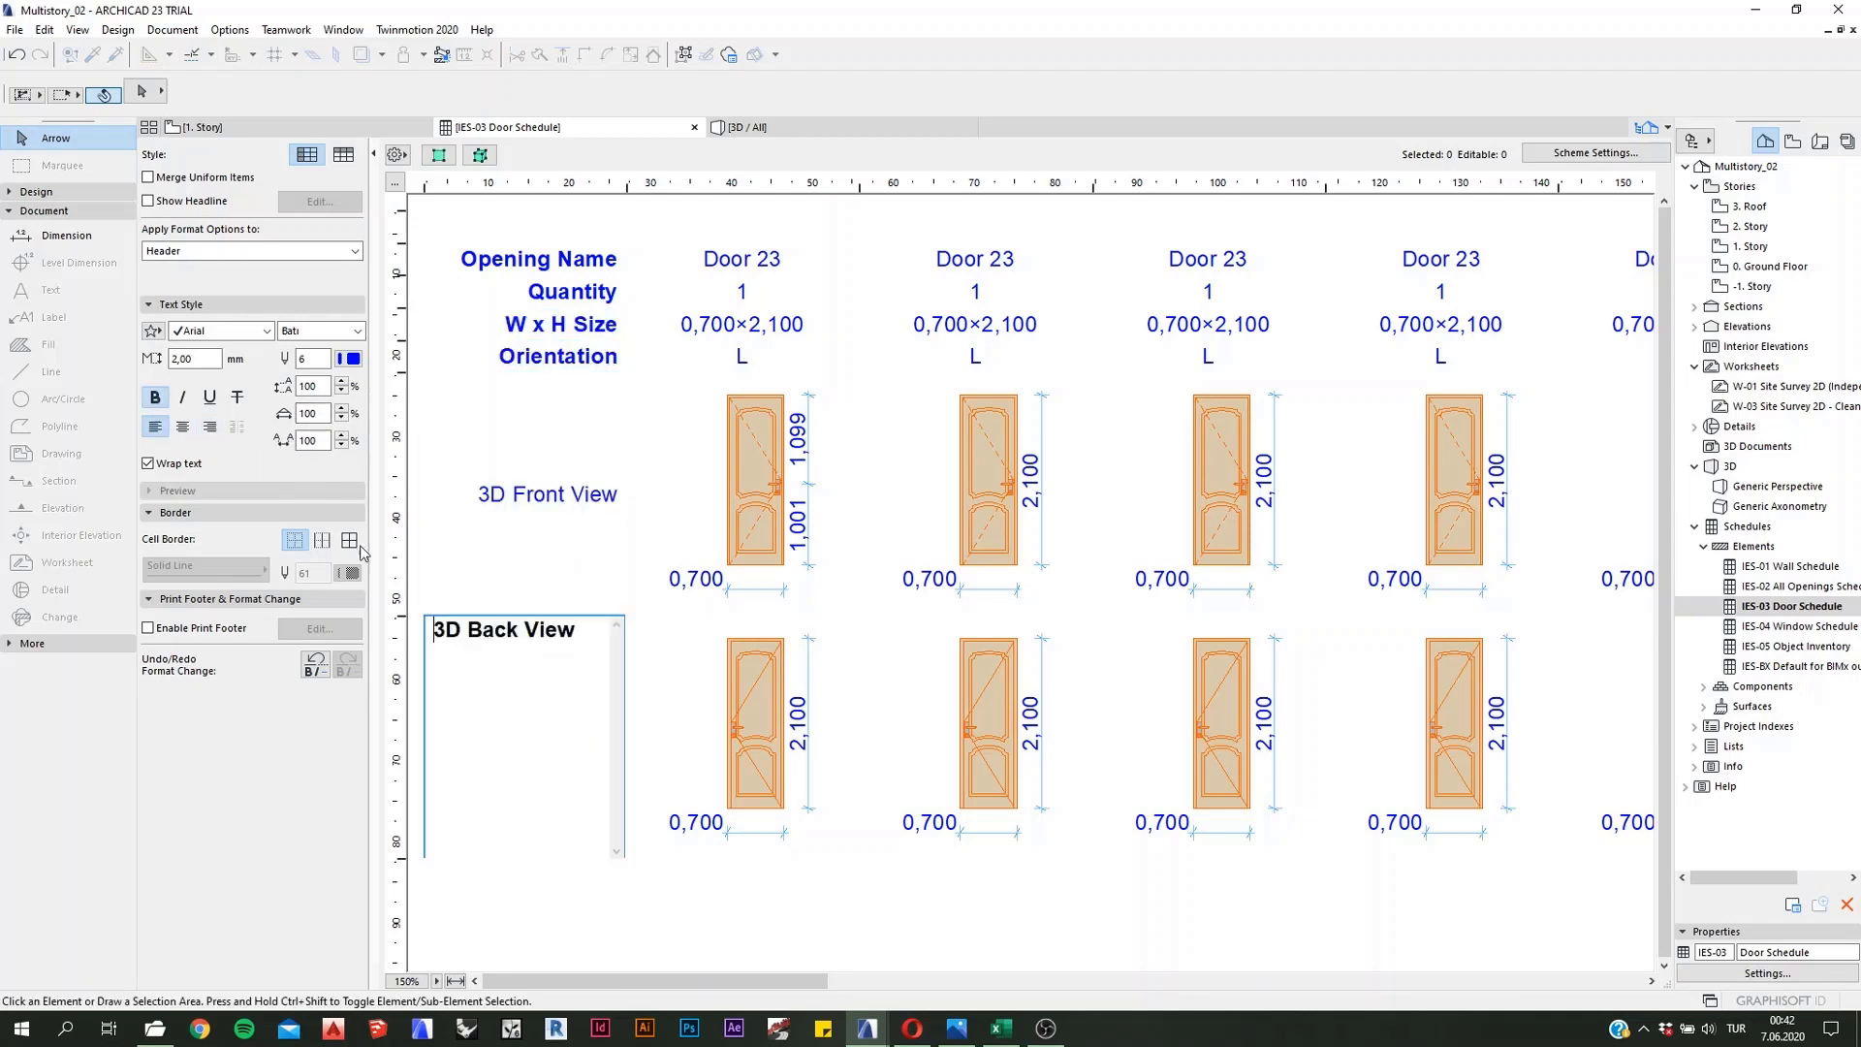
left_click(212, 430)
left_click(763, 896)
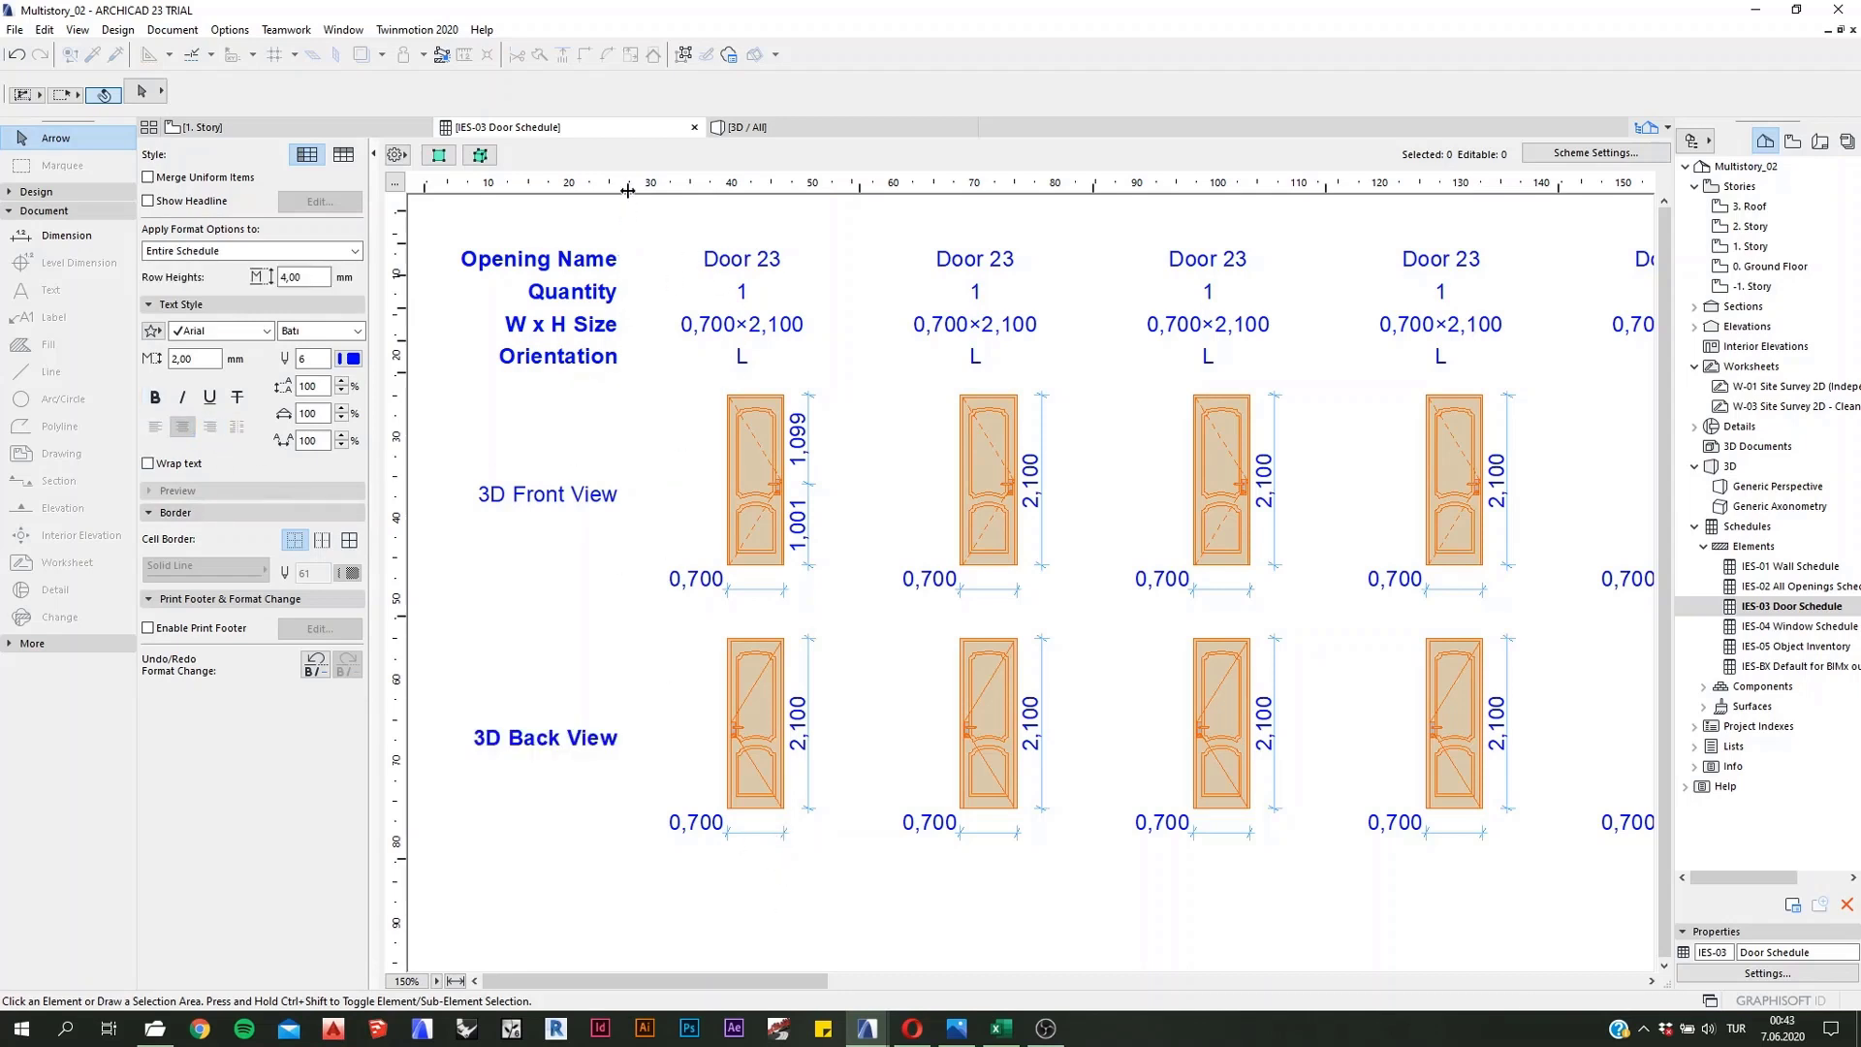
left_click_drag(627, 184, 603, 189)
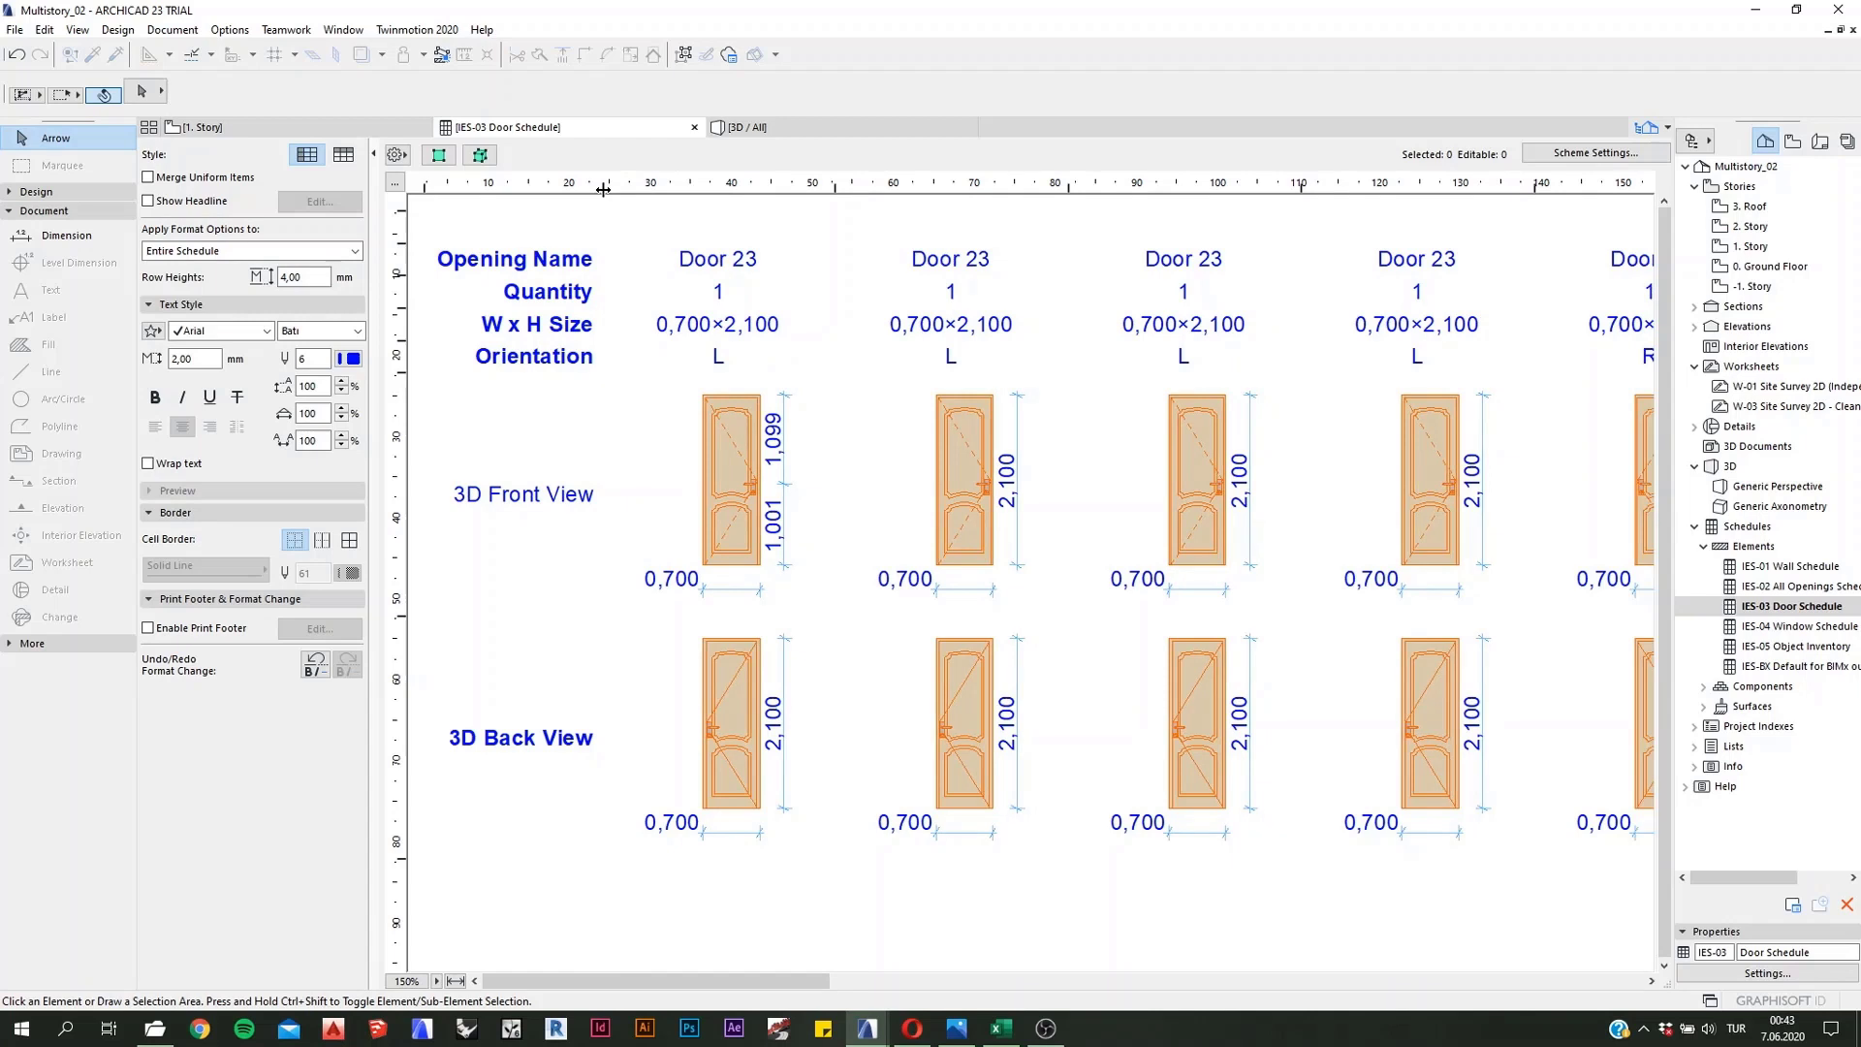
left_click(455, 981)
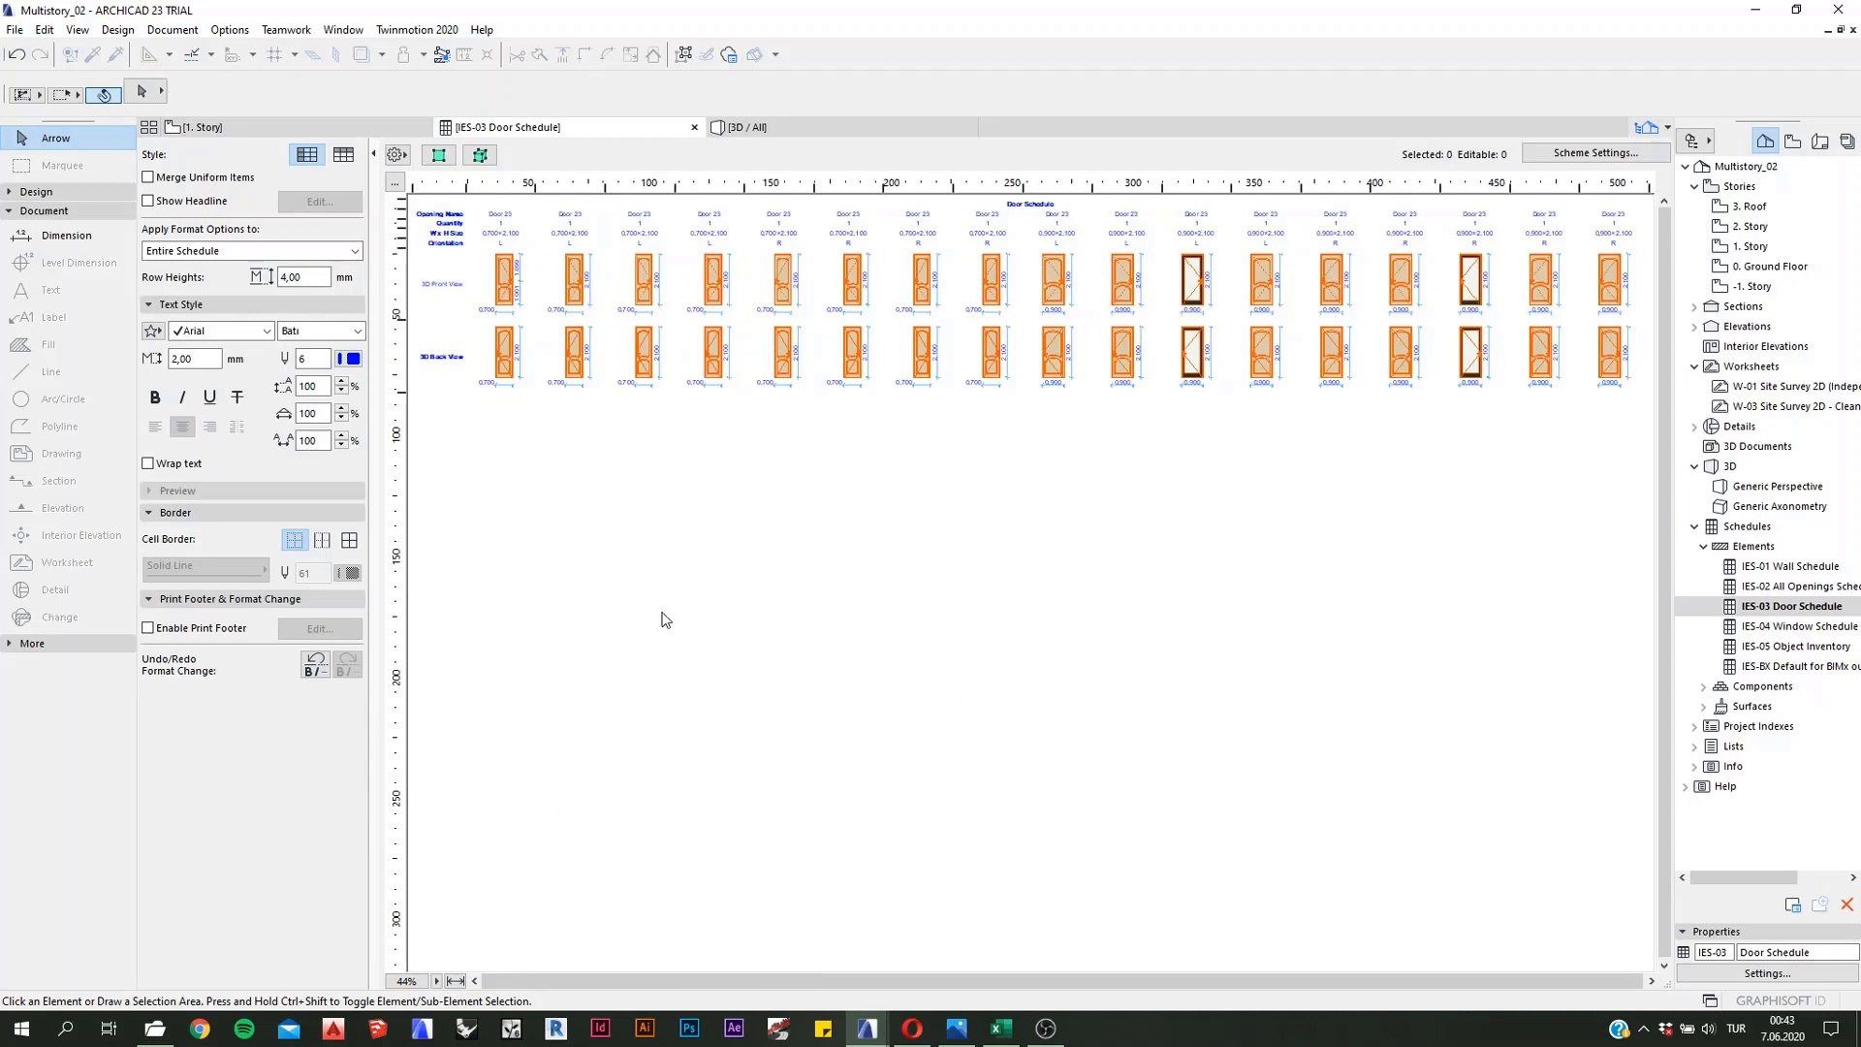
Step: Save the Door Schedule as the Excel workbook IES-03 Door Schedule.xlsx in the 05 schedules folder, with the file opening after saving
left_click(16, 30)
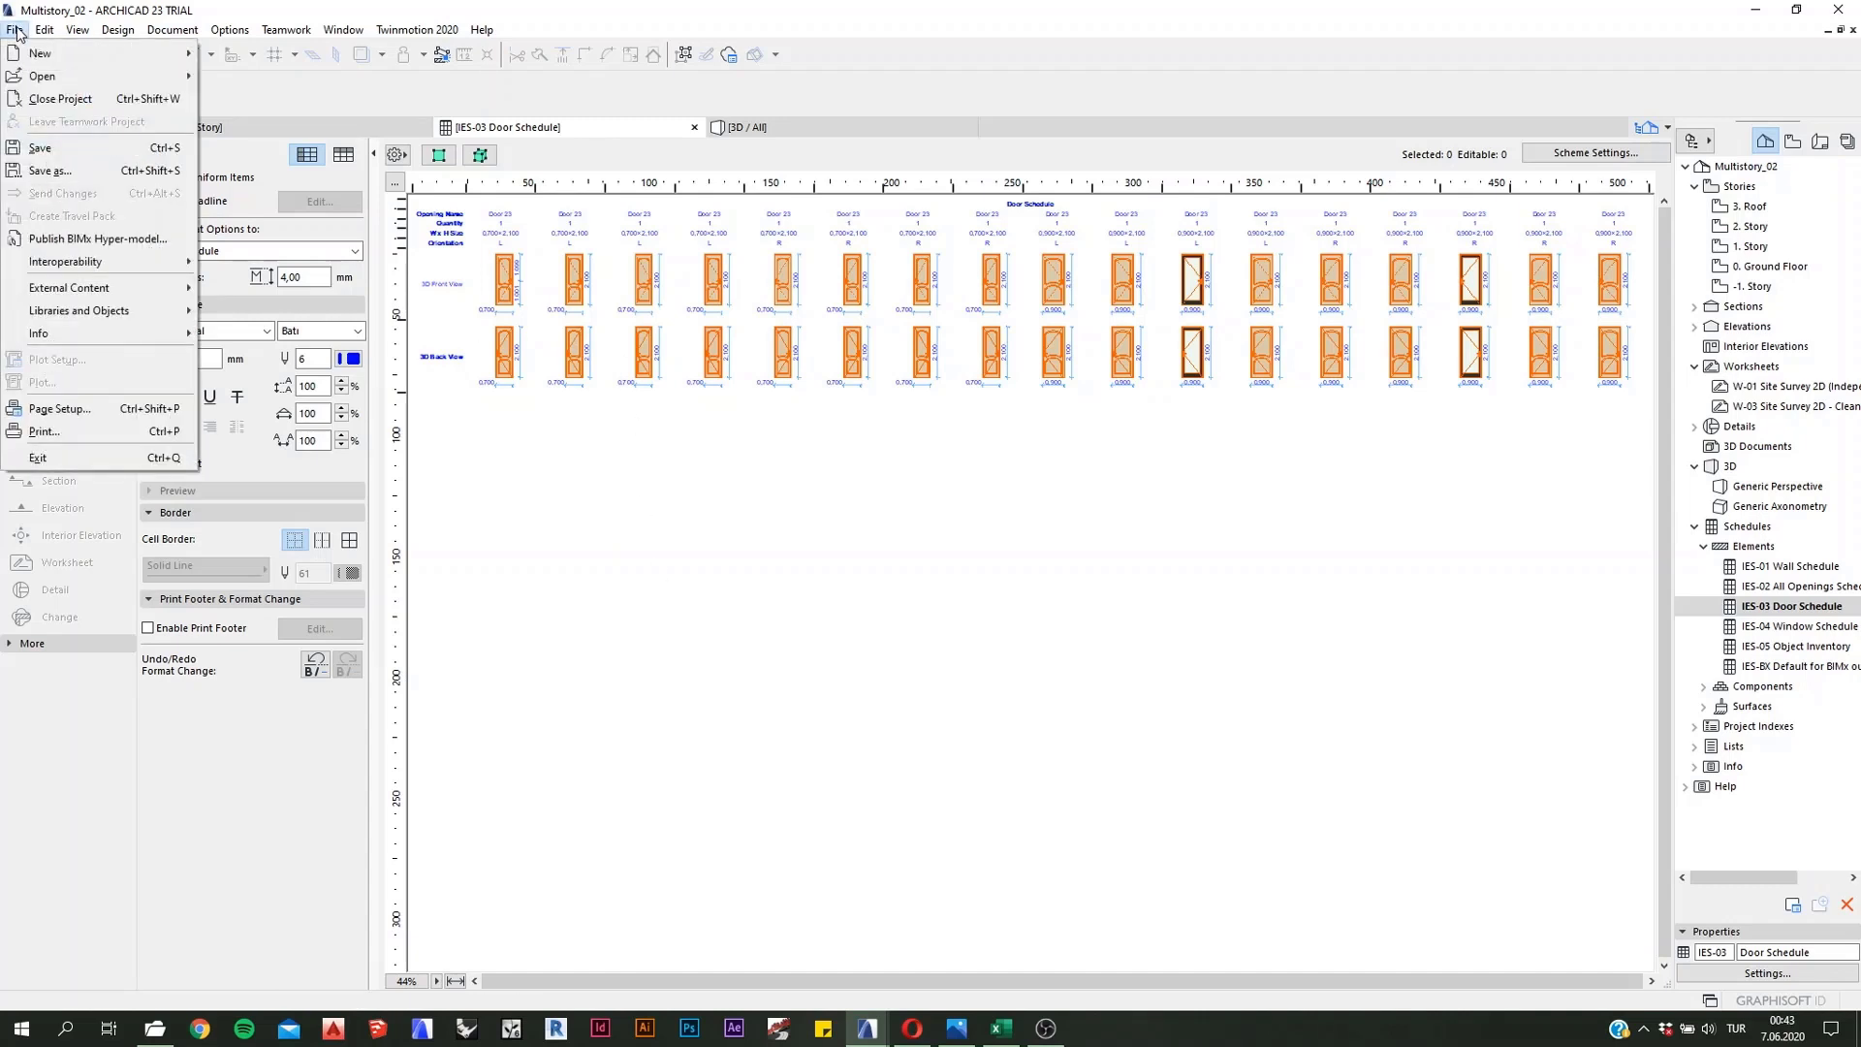
left_click(107, 171)
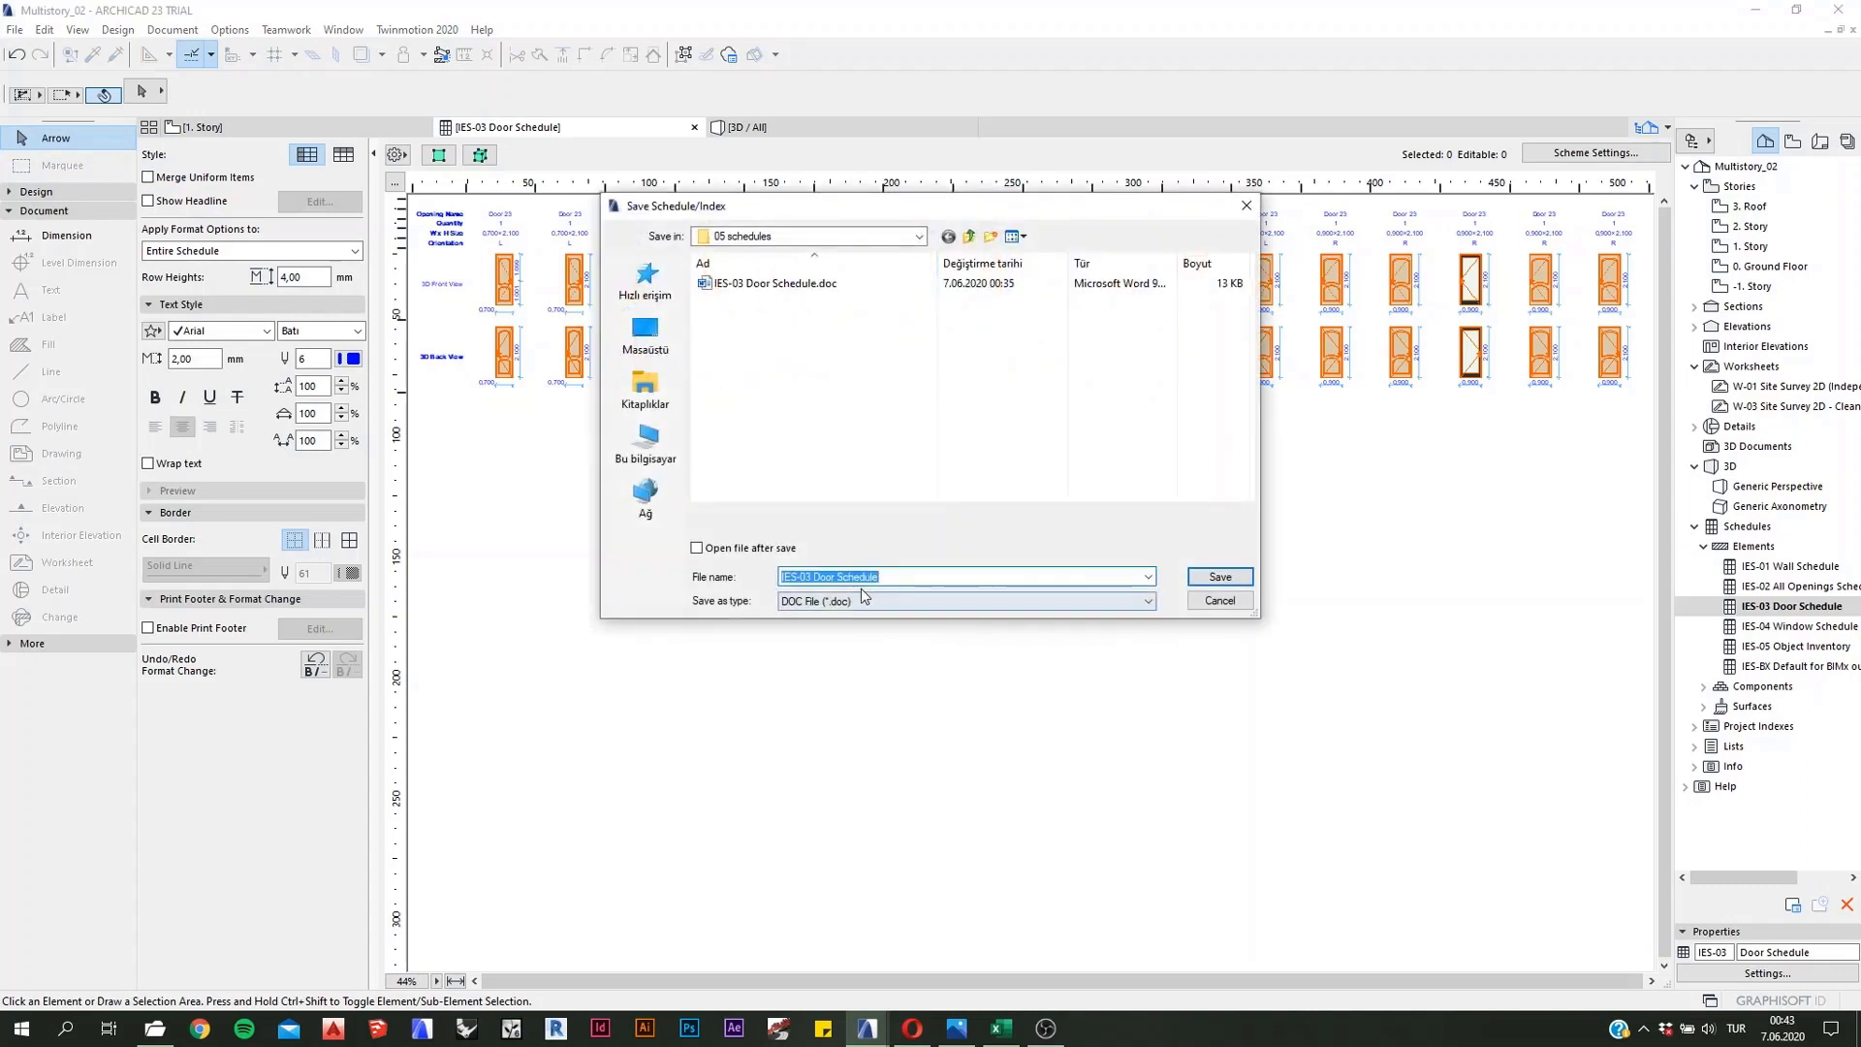
left_click(847, 601)
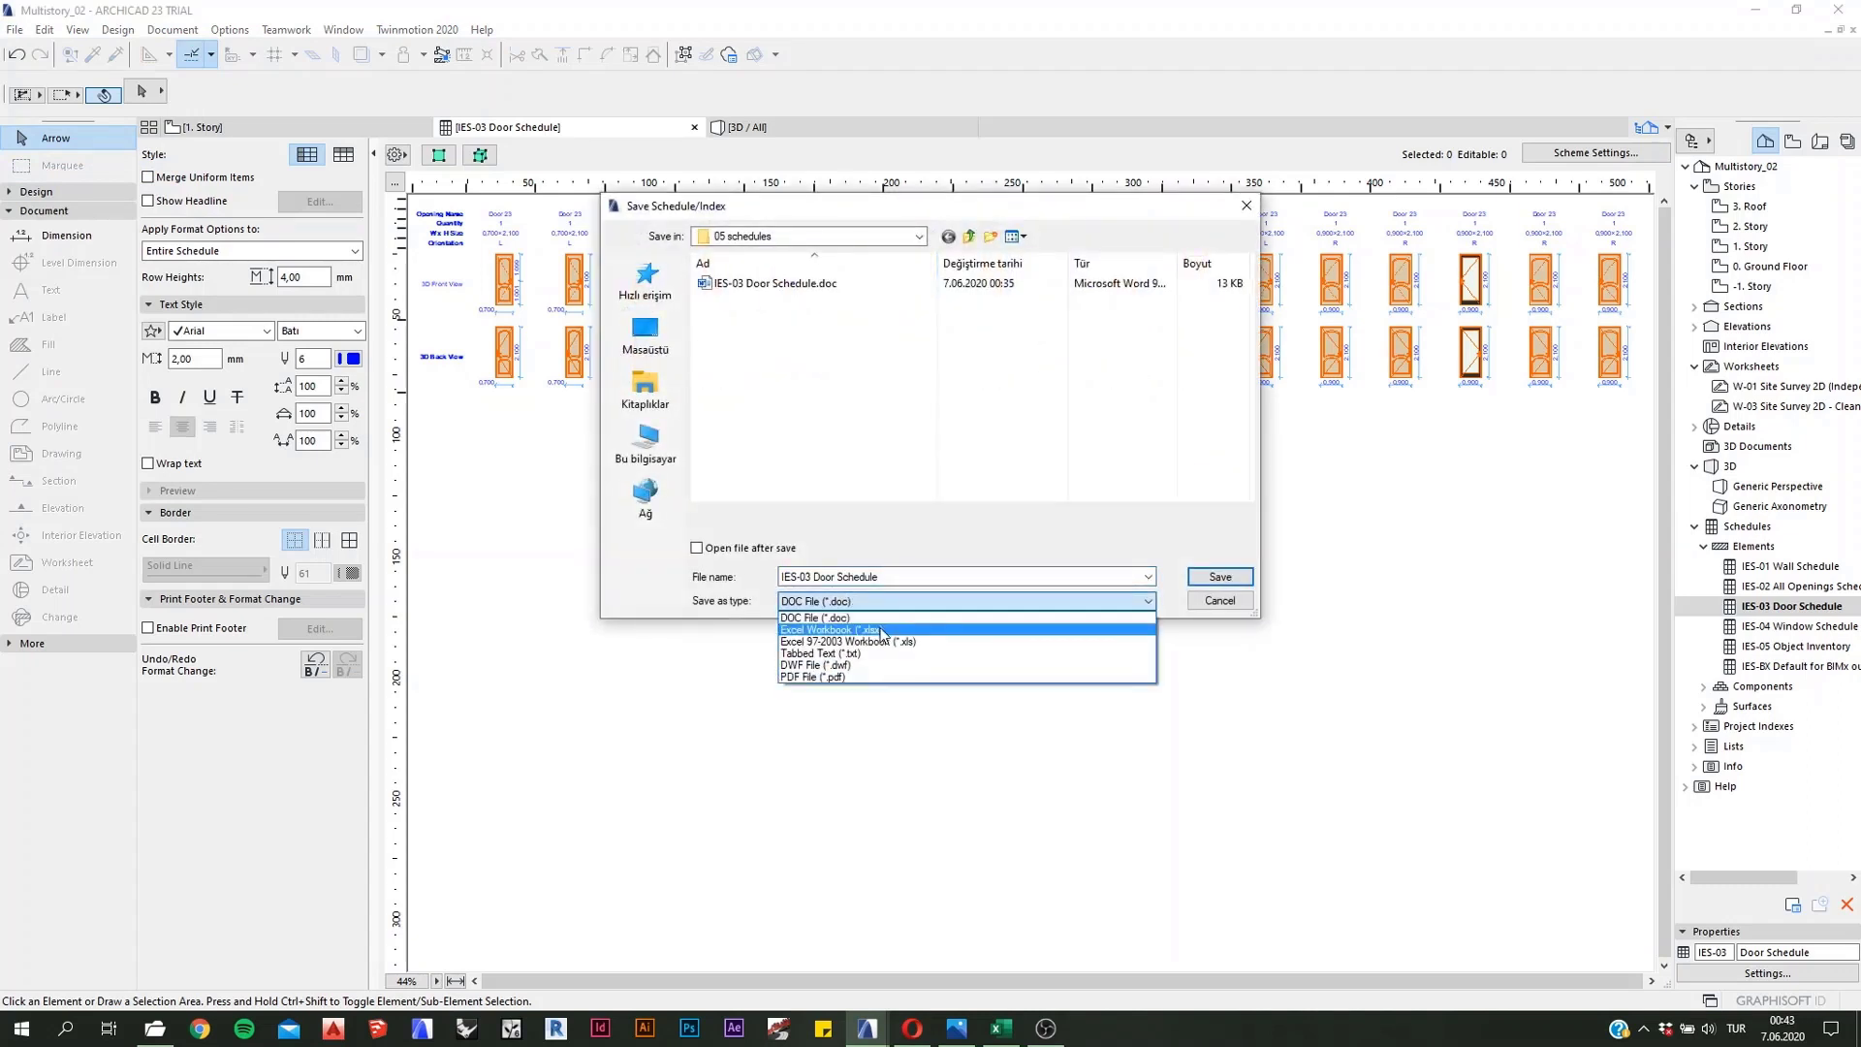
left_click(882, 630)
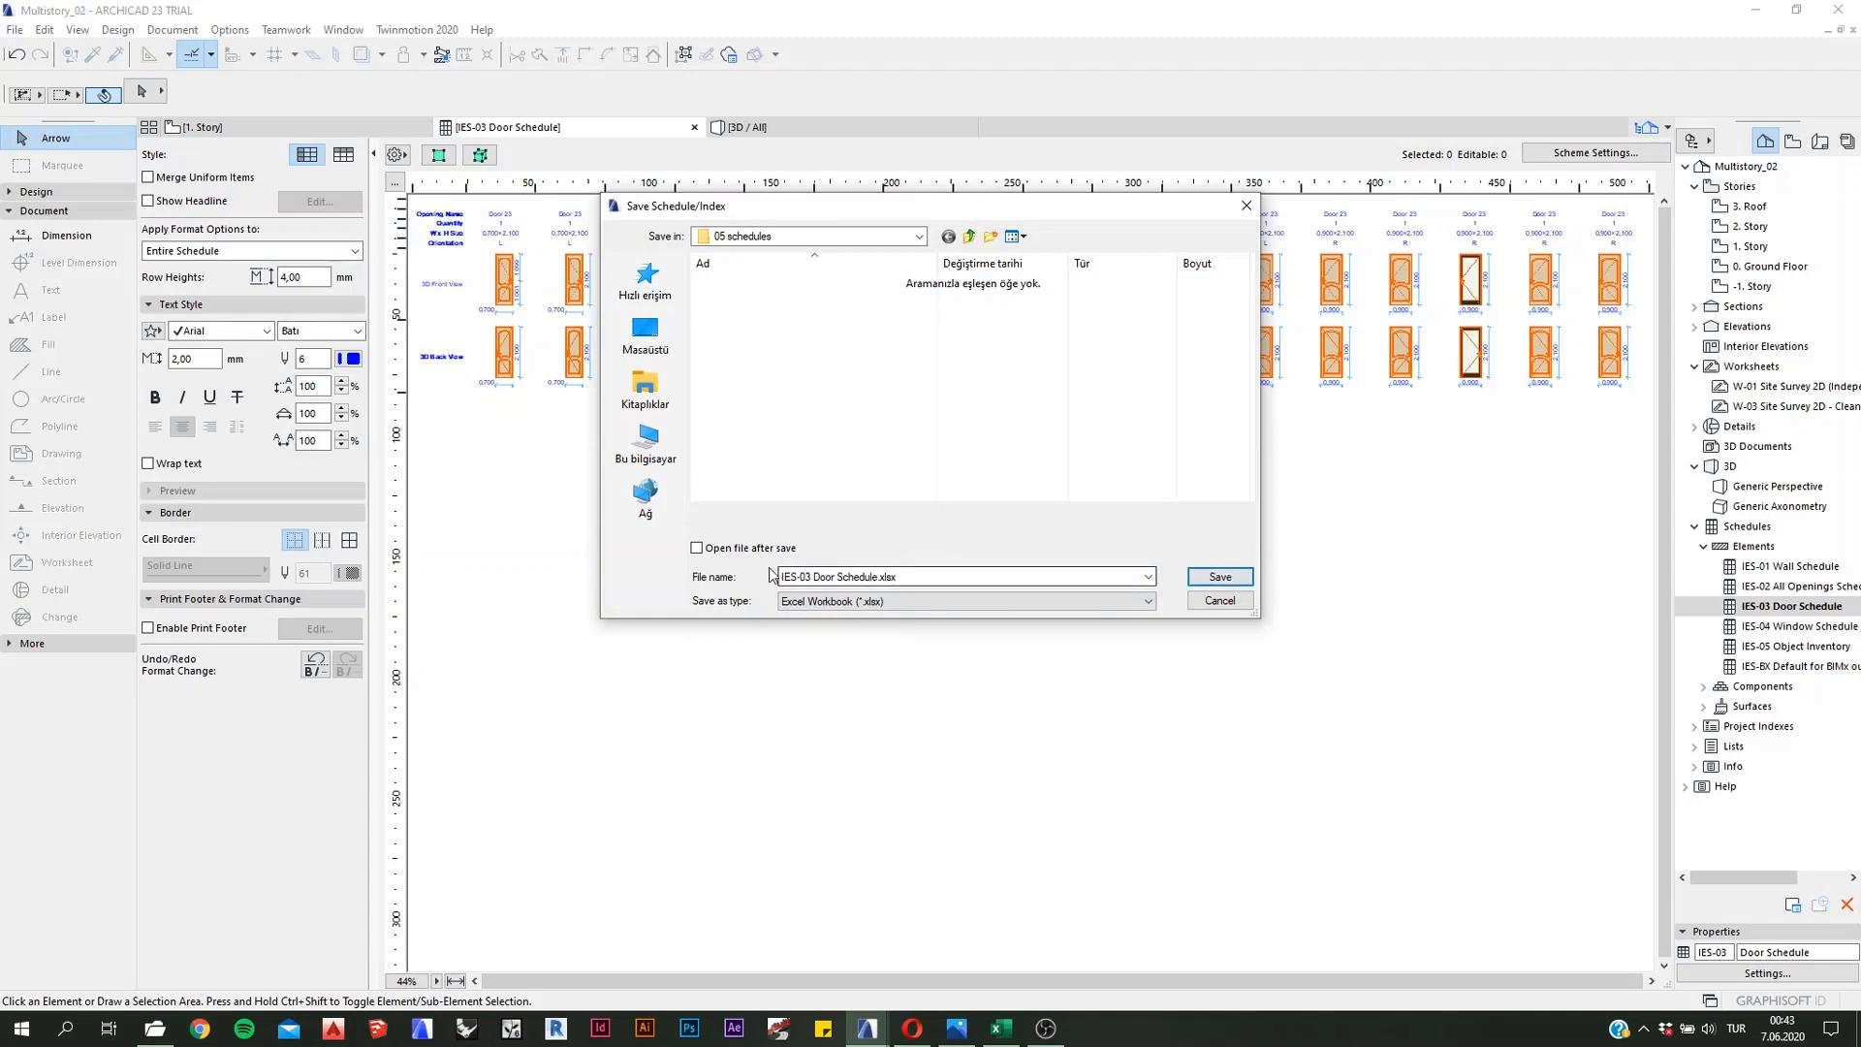
left_click(742, 551)
left_click(1219, 576)
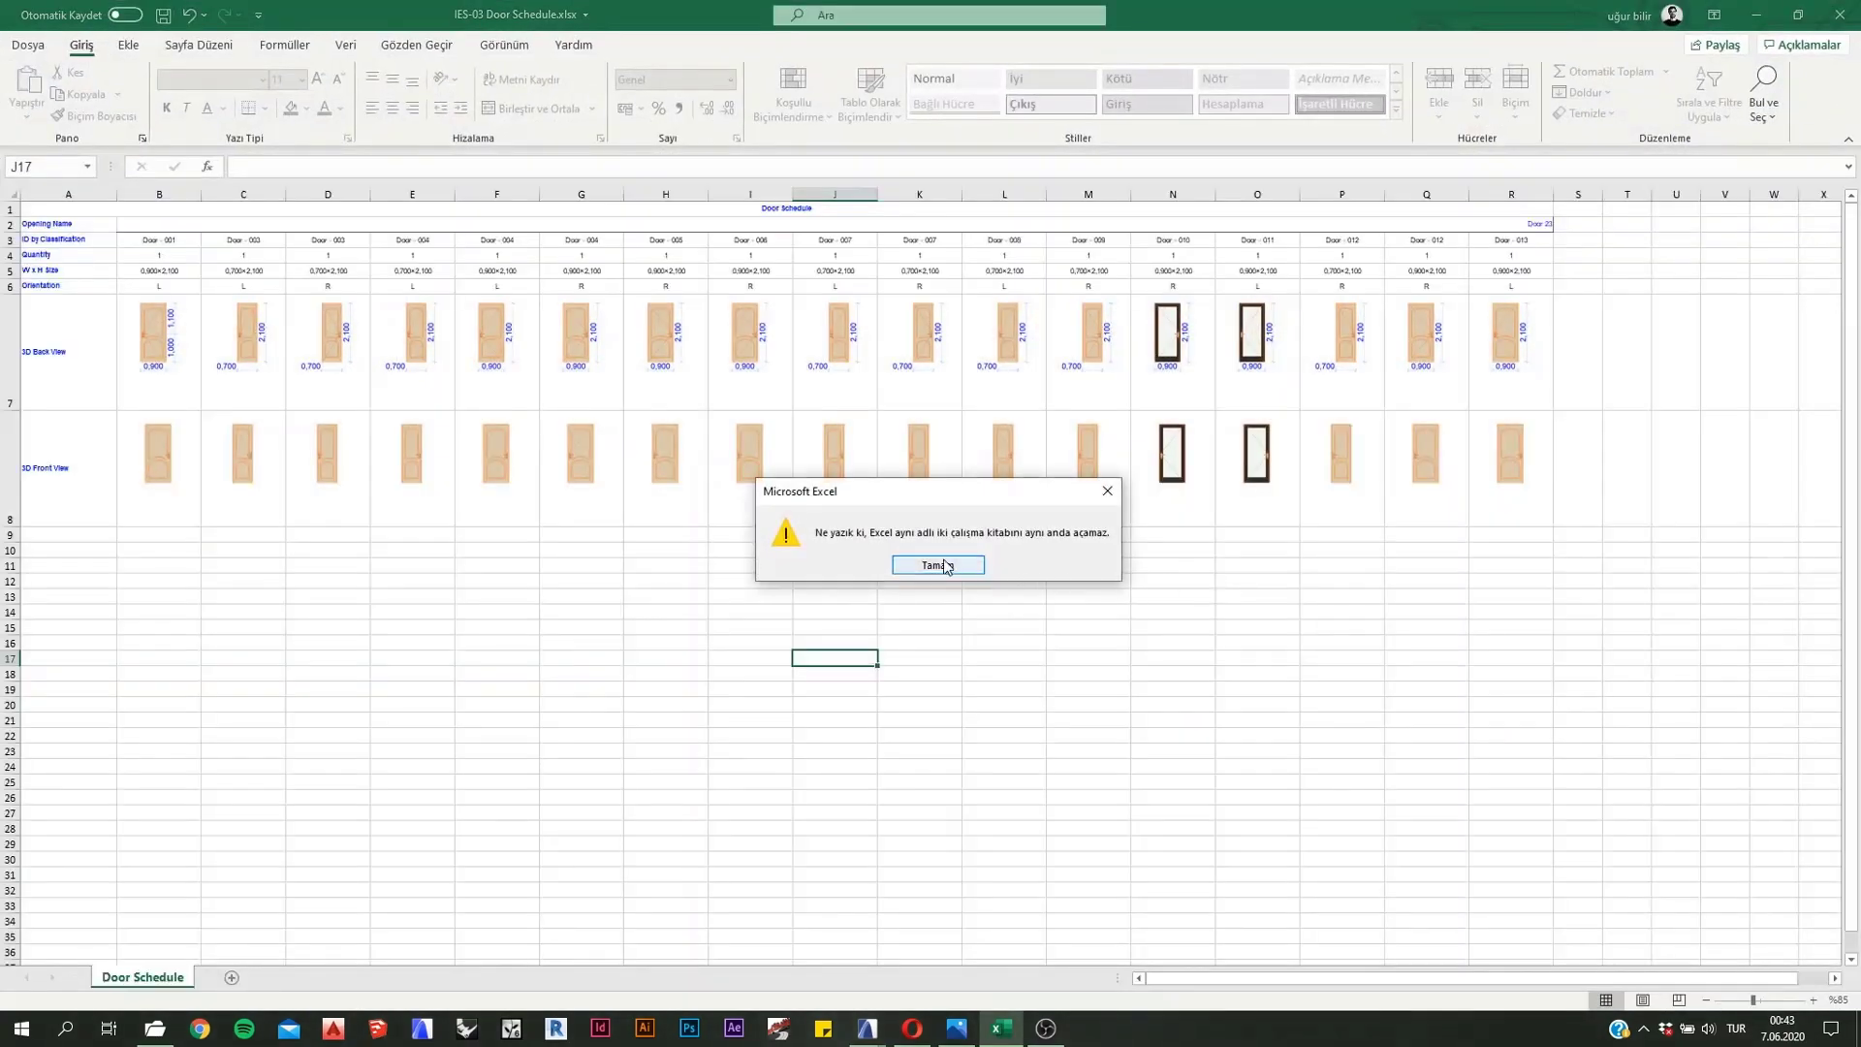
Step: Examine the door data and preview pictures of the Door Schedule workbook in Excel and close it without saving
left_click(939, 567)
left_click(339, 596)
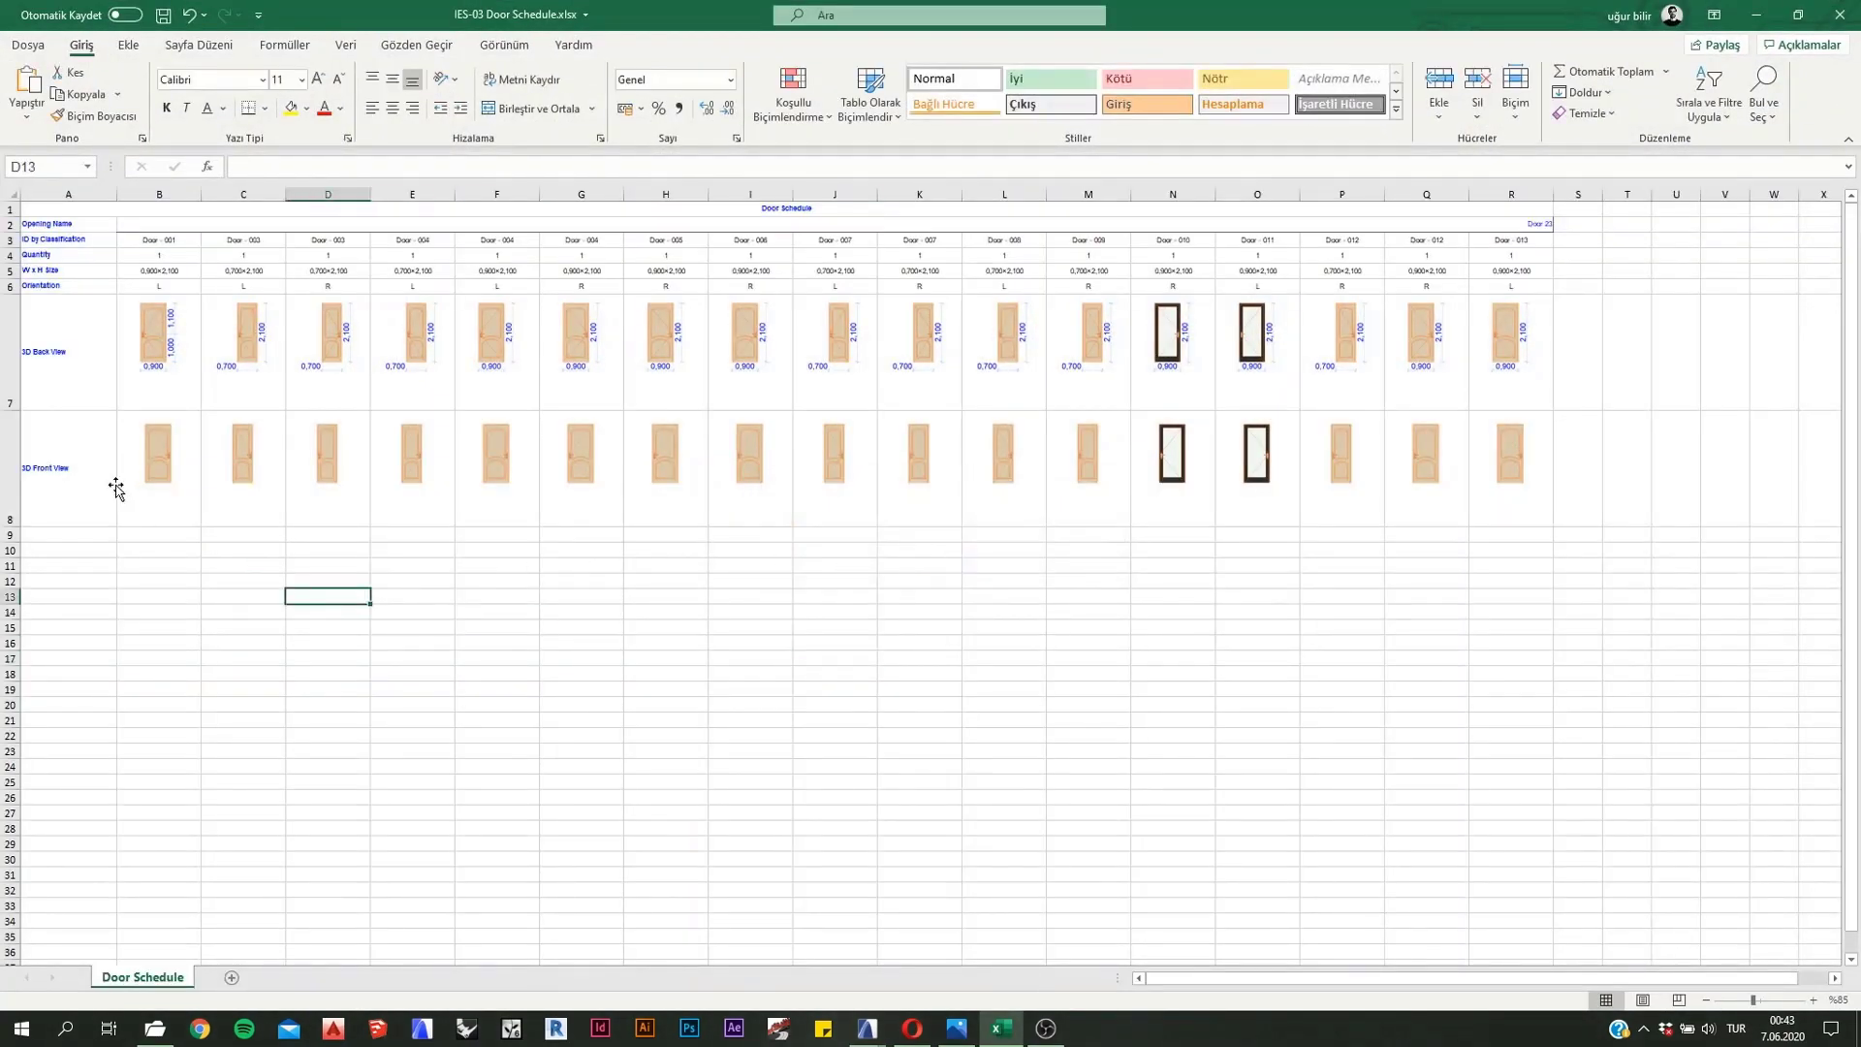
scroll(162, 337, "up", 5, "ctrl")
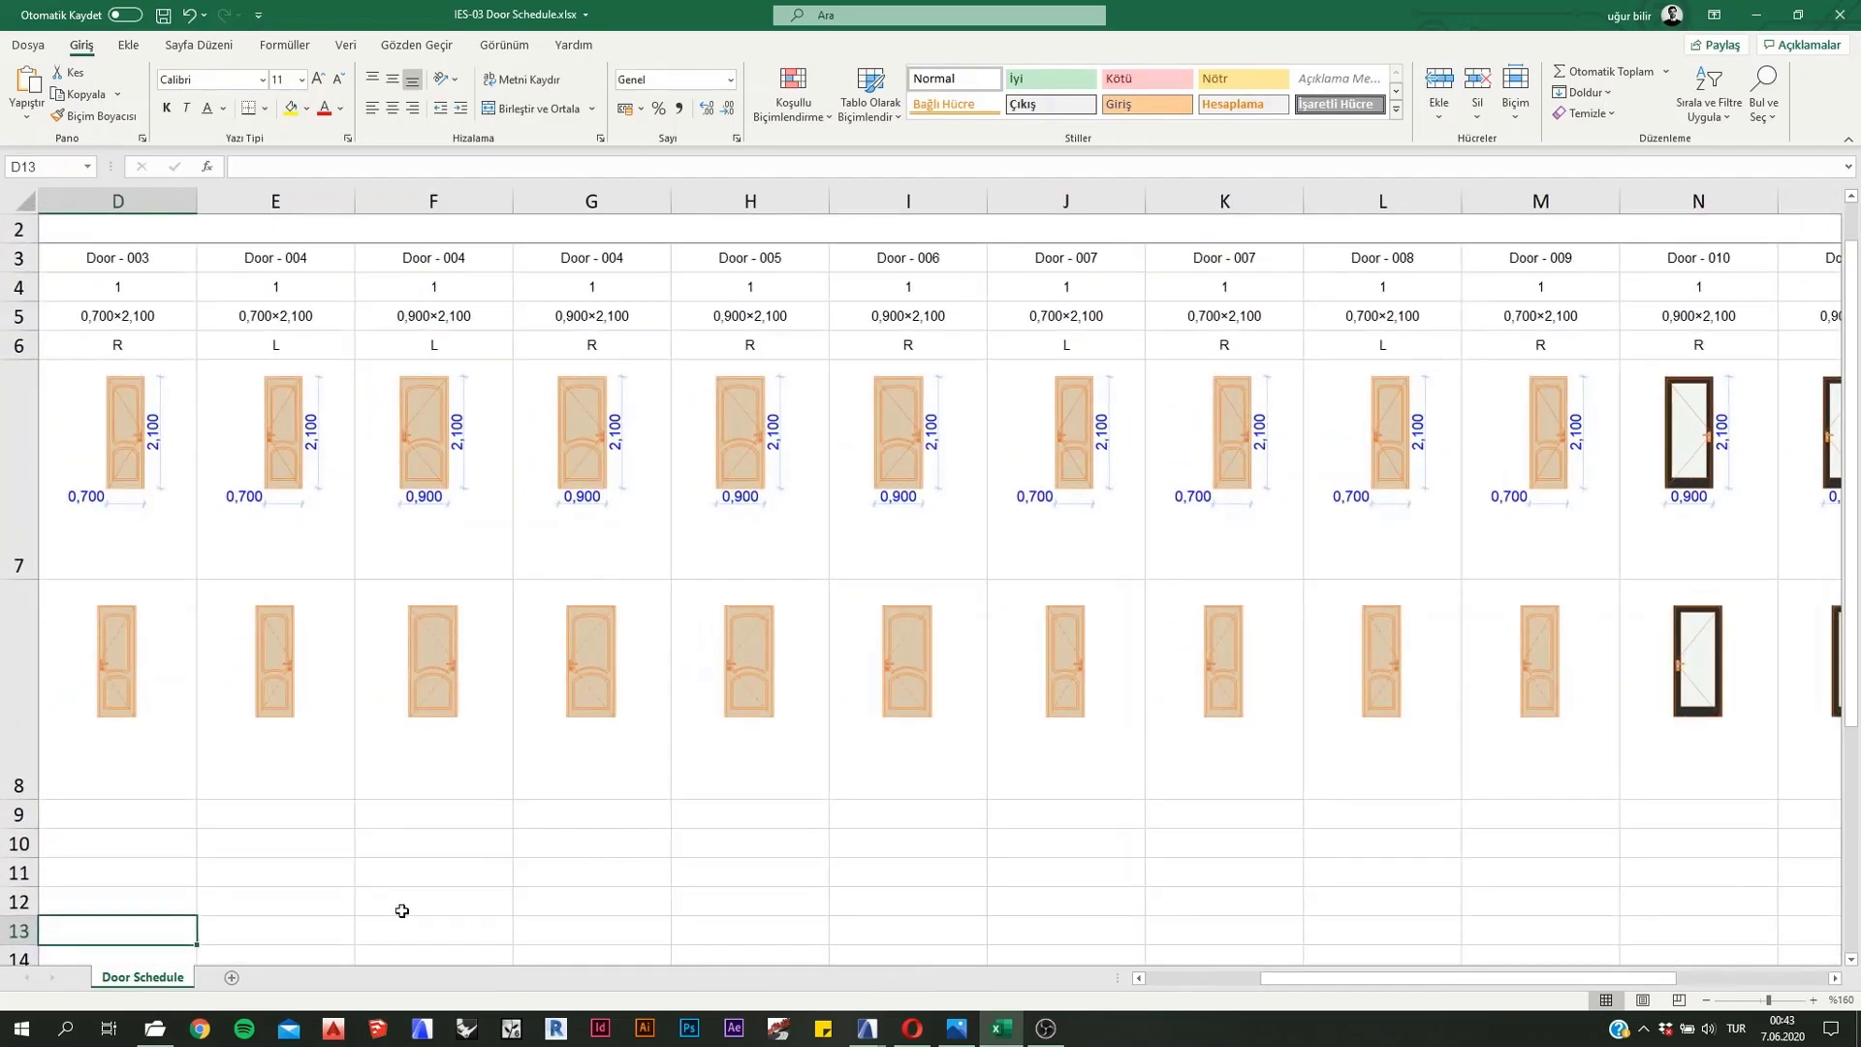
left_click_drag(1270, 979, 1121, 977)
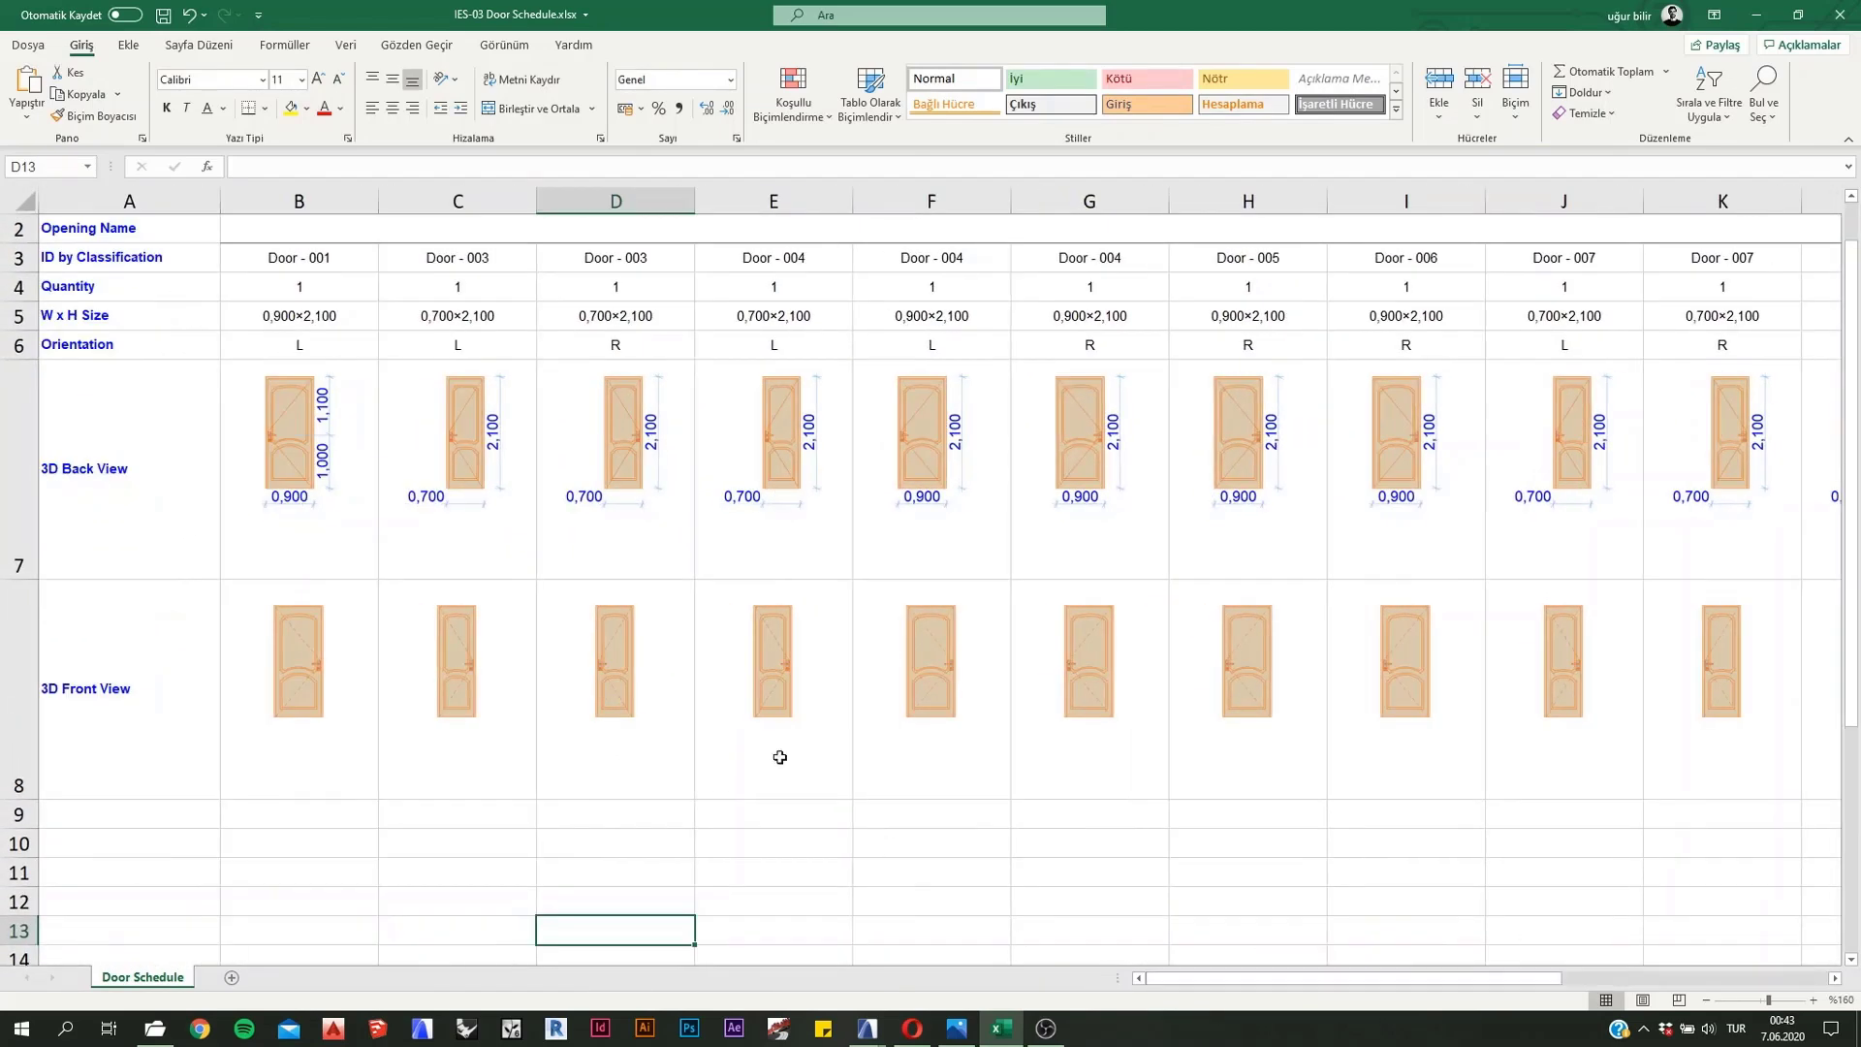
left_click(335, 475)
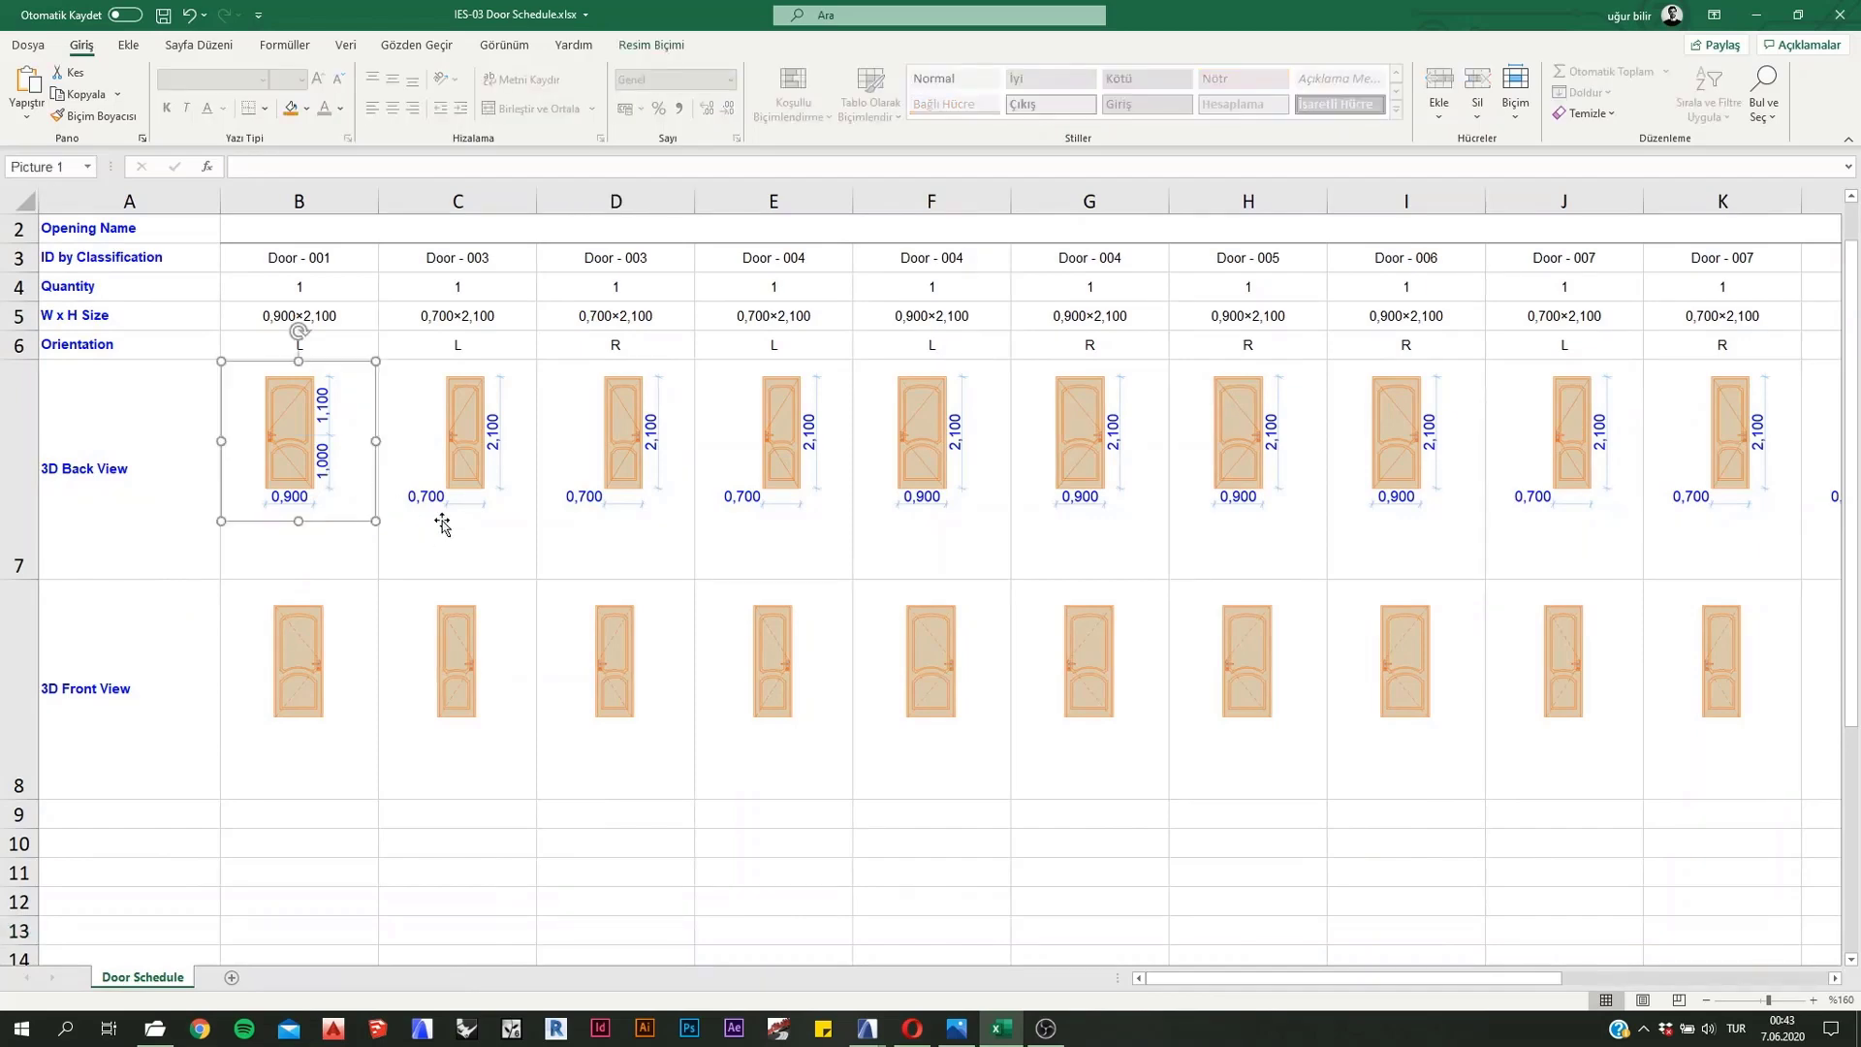
left_click(603, 540)
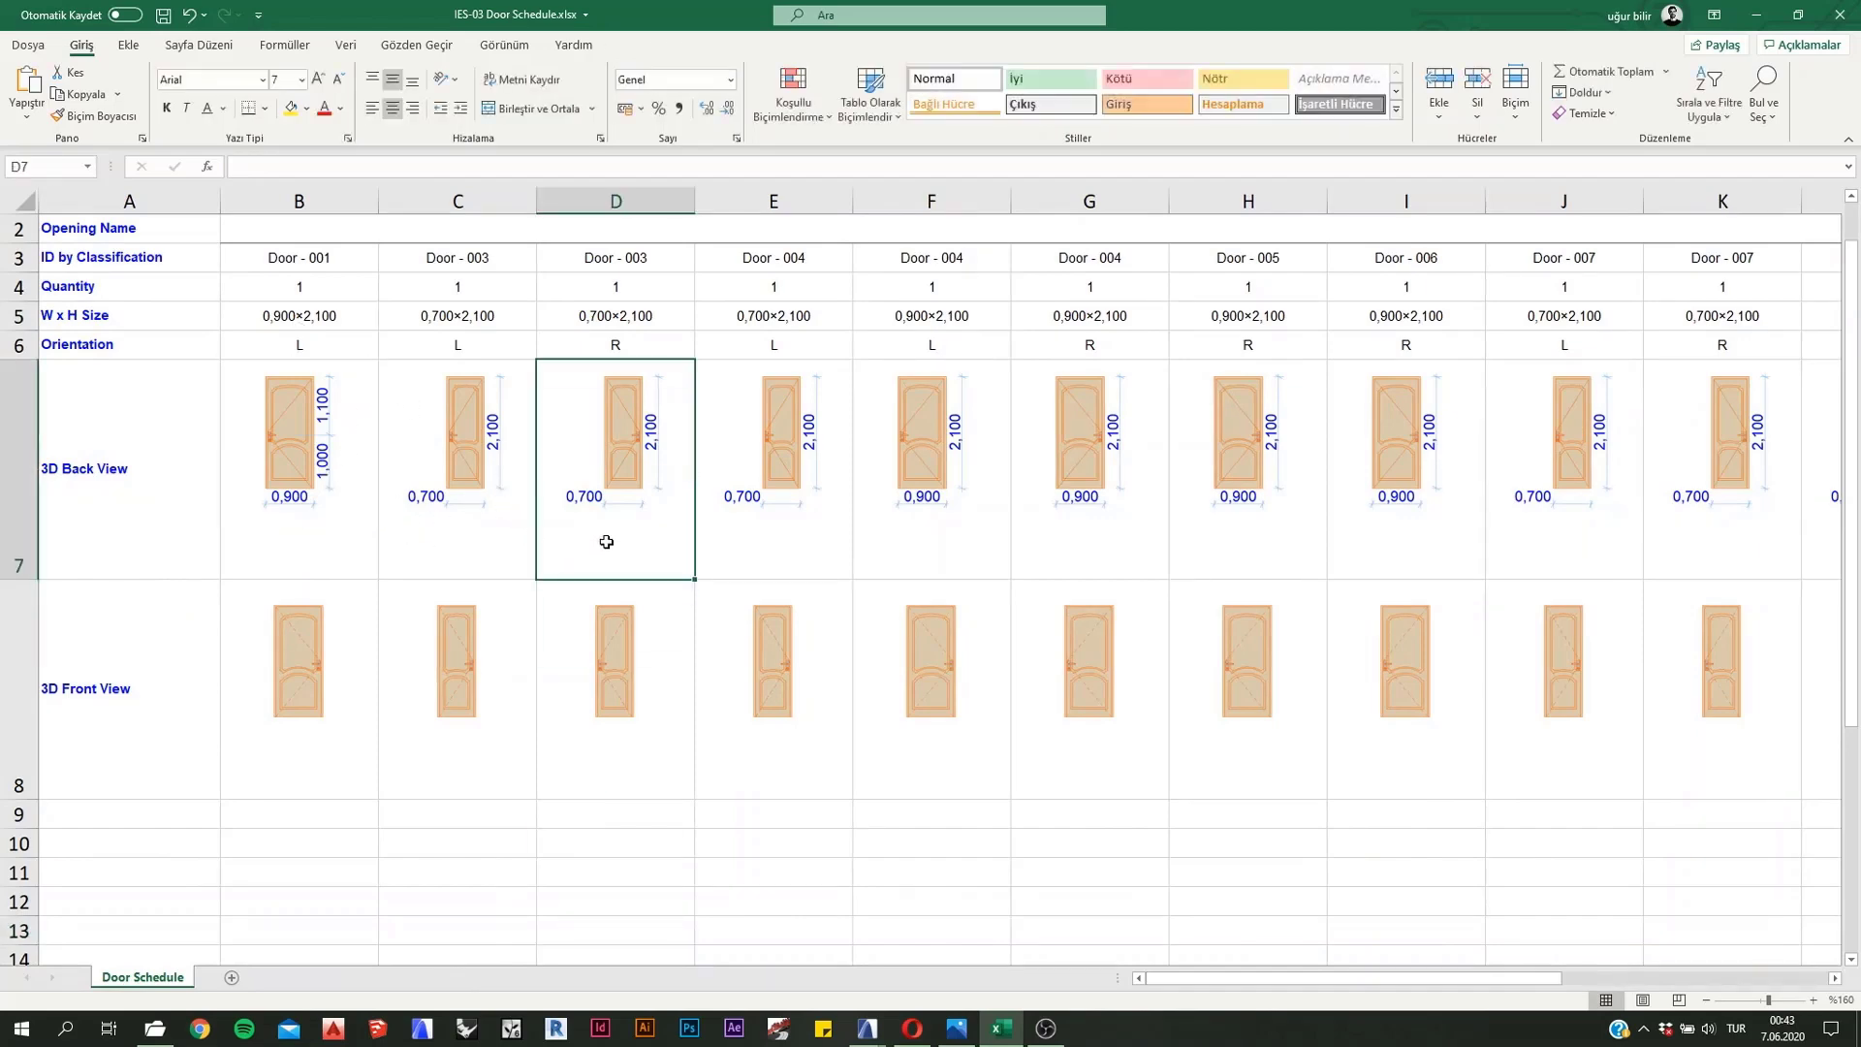
left_click(672, 706)
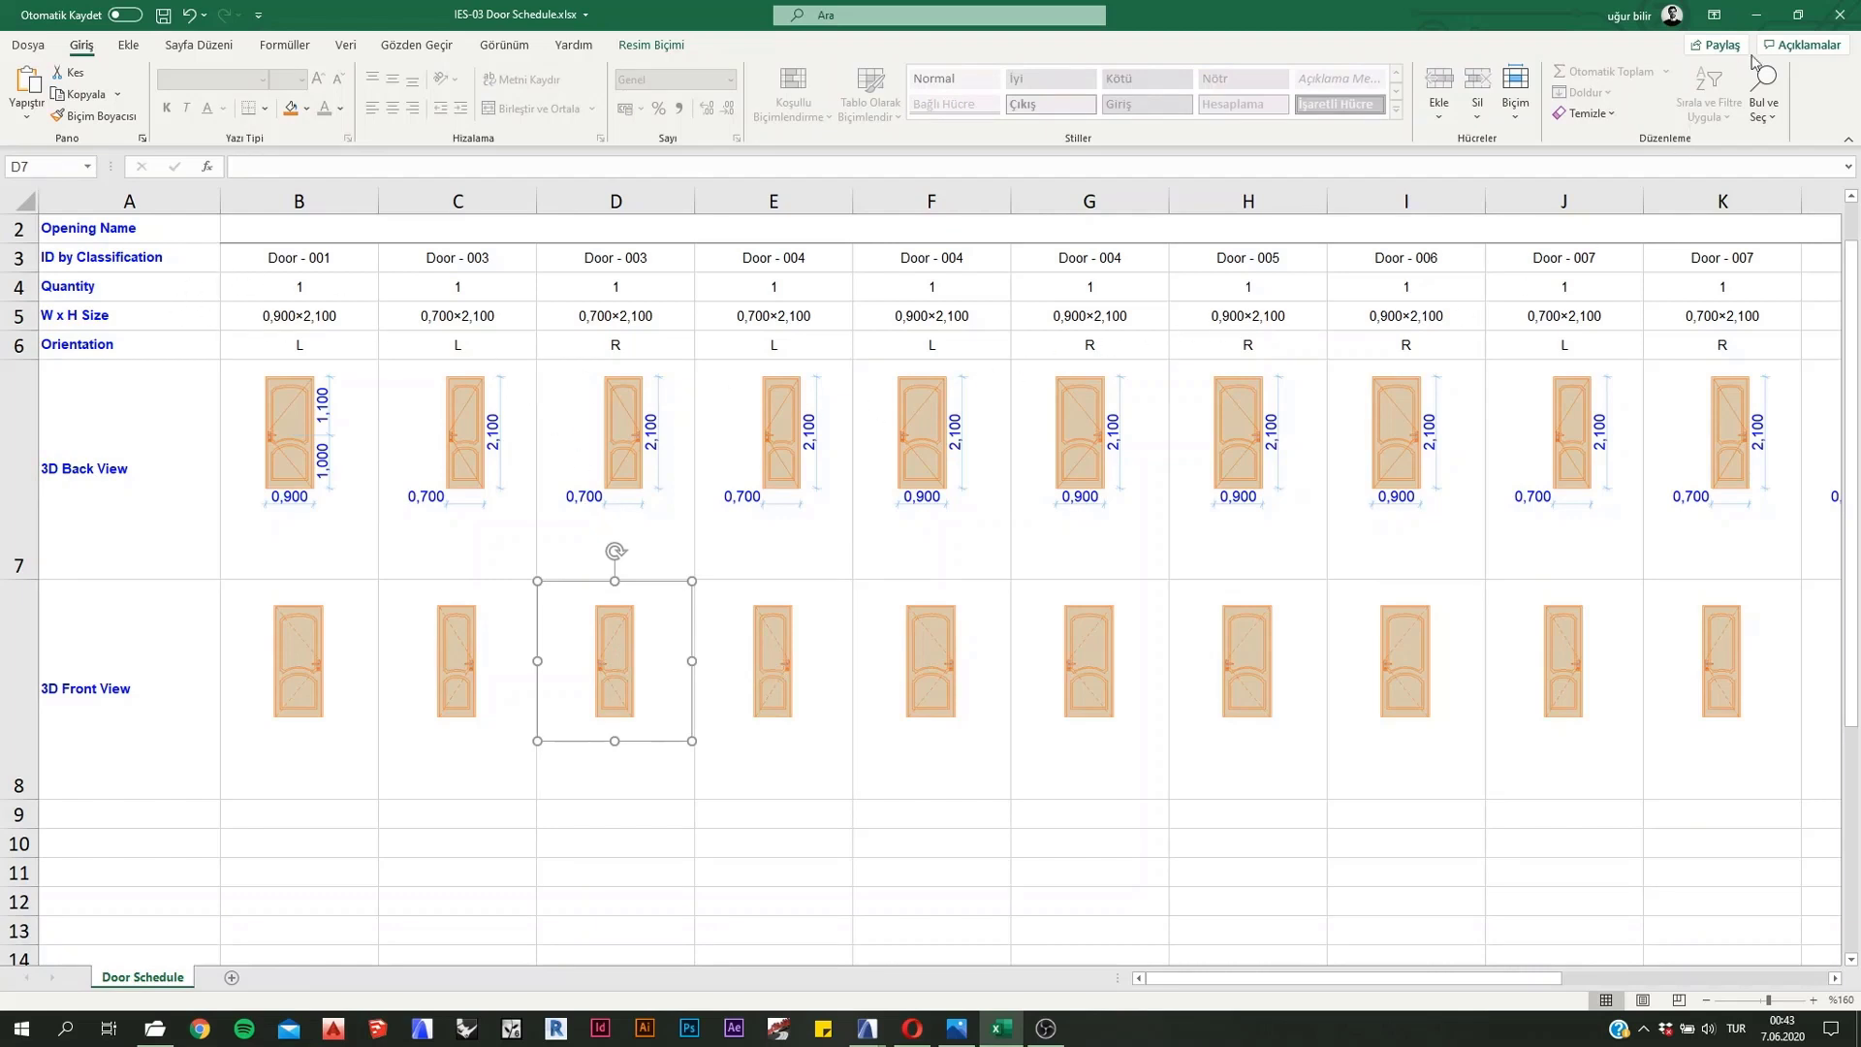
left_click(1838, 14)
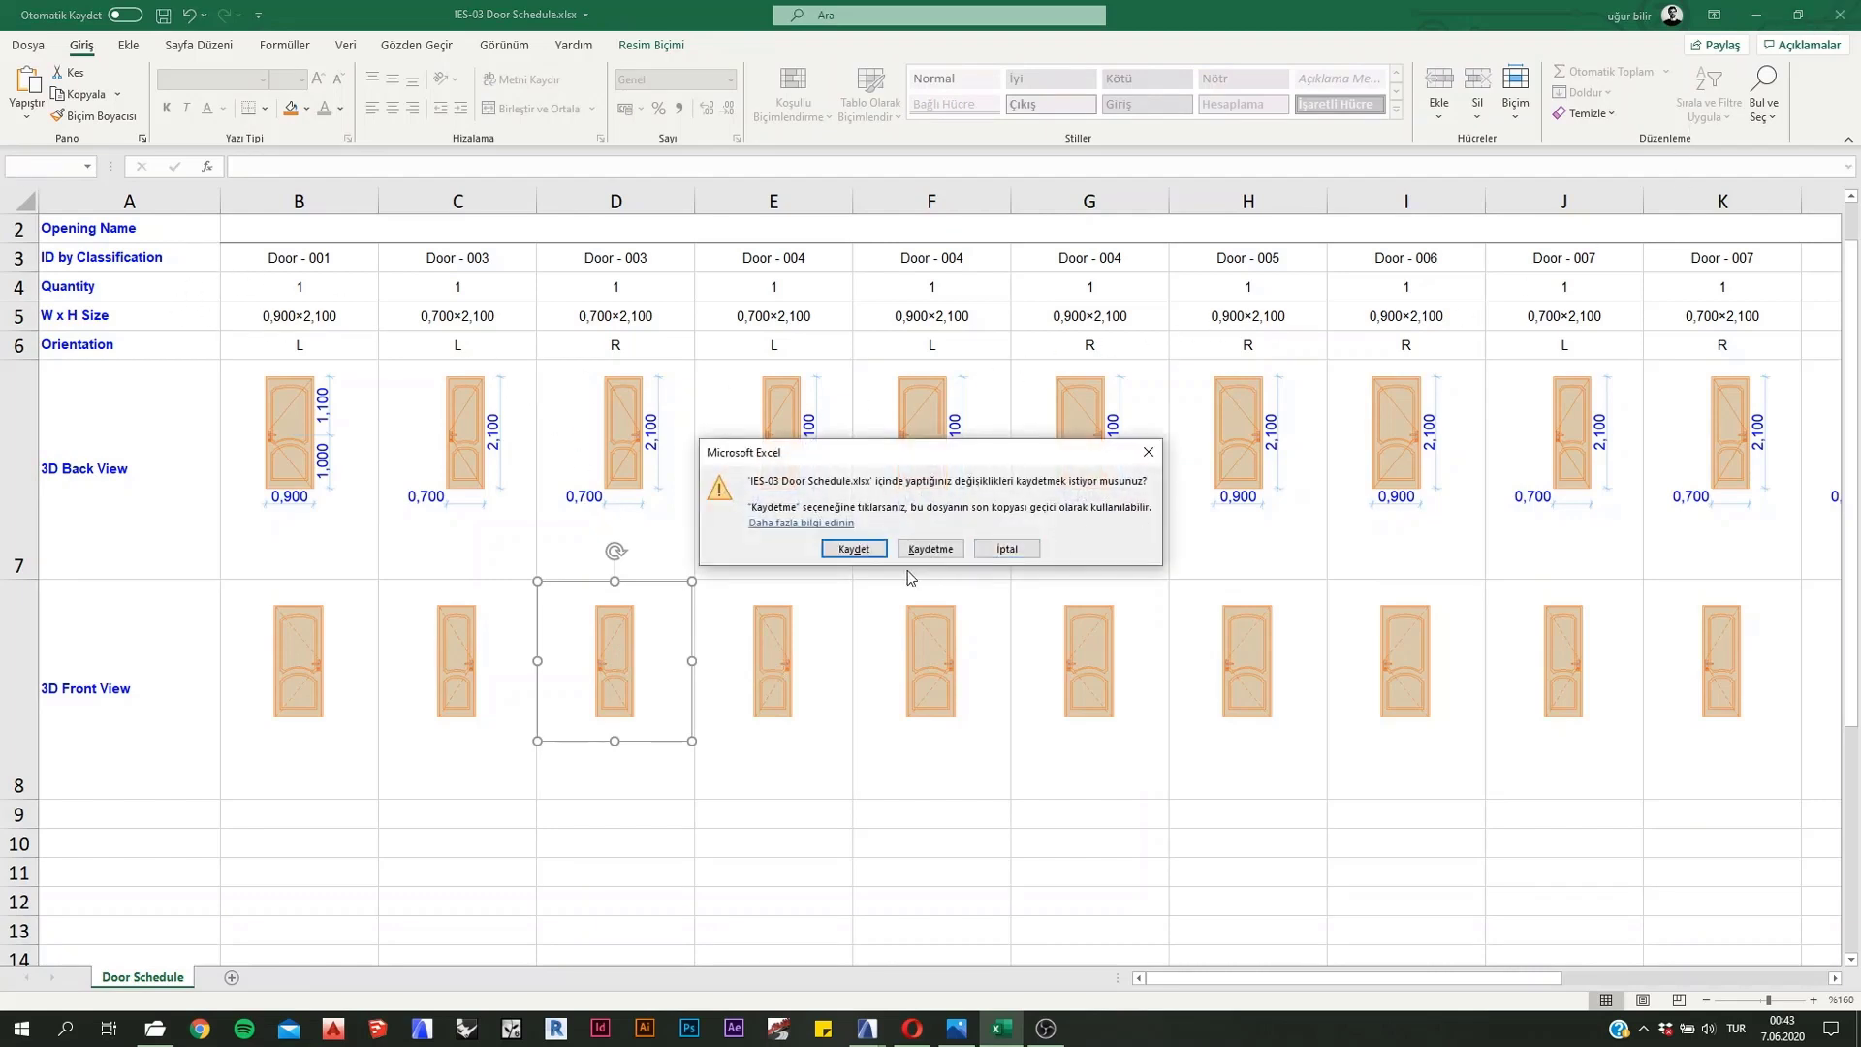
left_click(935, 550)
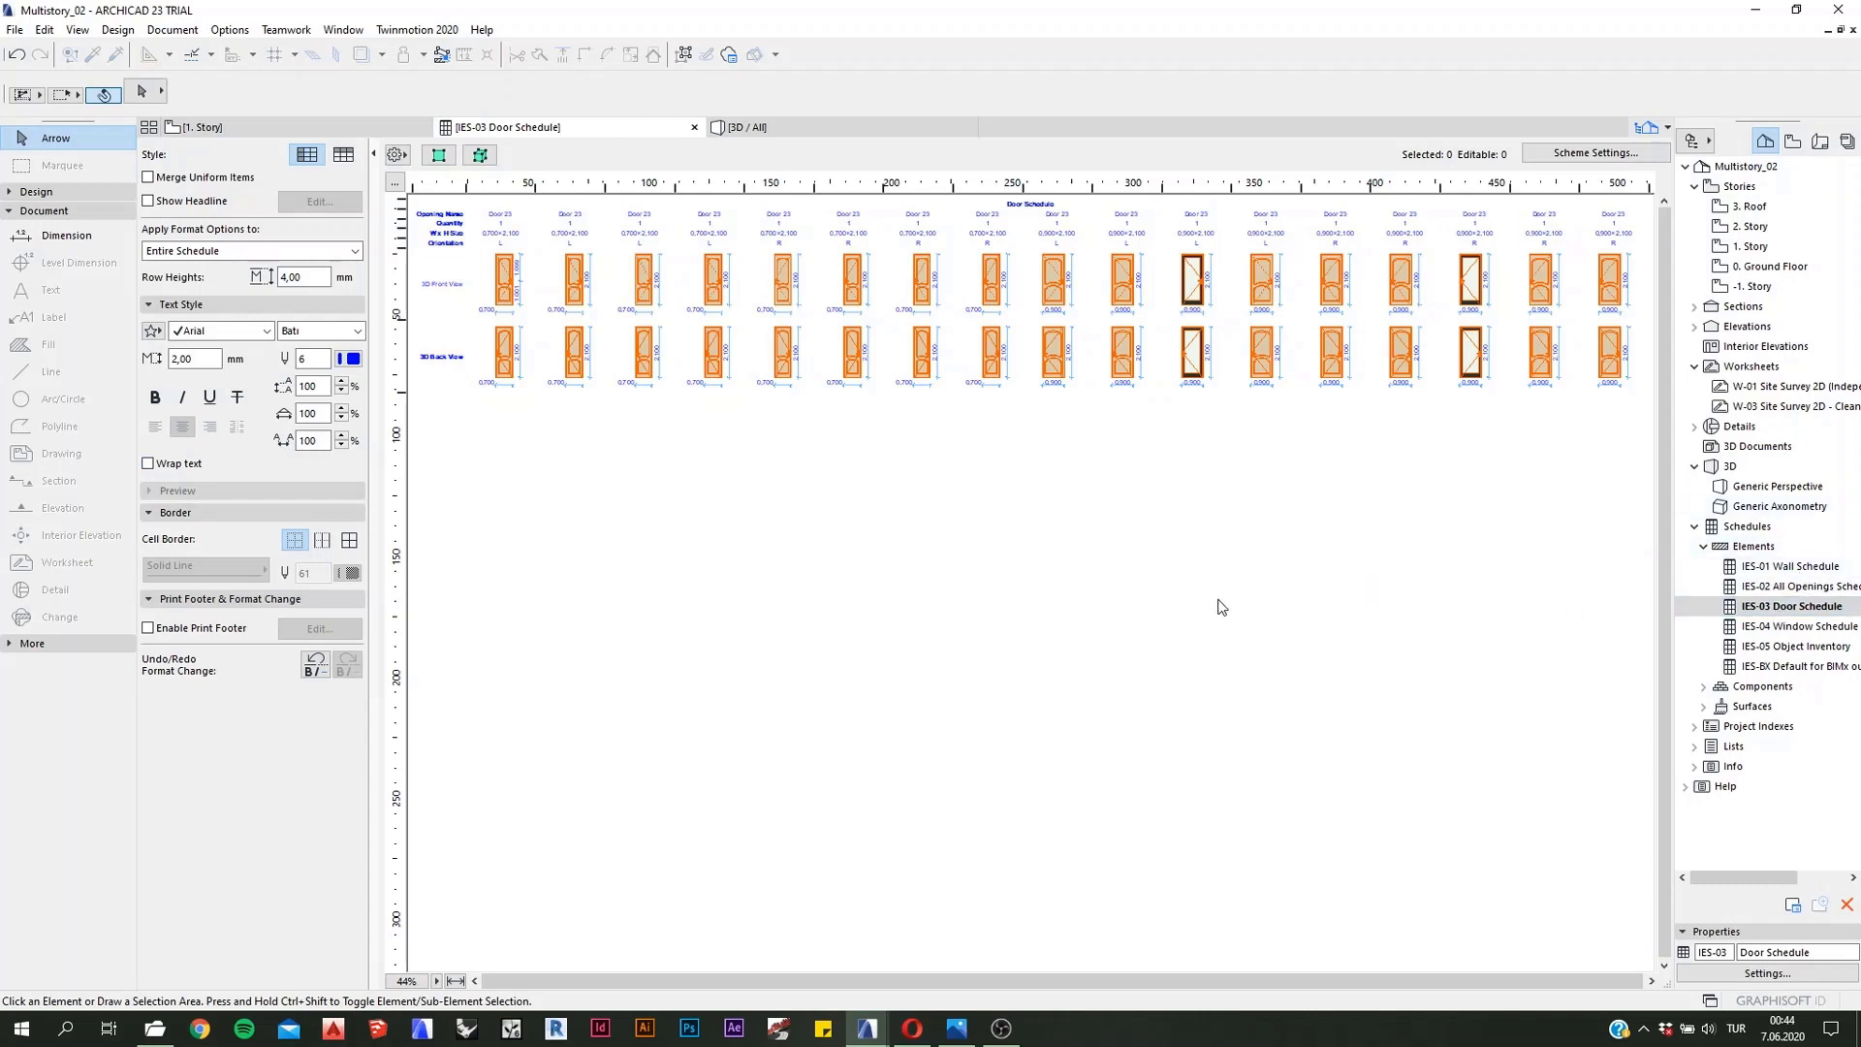
Step: Import the scheme file IES-03 Door Schedule.xml from the 05 schedules folder into the schedule schemes and accept the settings
left_click(1590, 151)
mouse_move(1378, 143)
left_mouse_down()
mouse_move(1328, 126)
mouse_move(1417, 129)
mouse_move(1379, 130)
left_mouse_up()
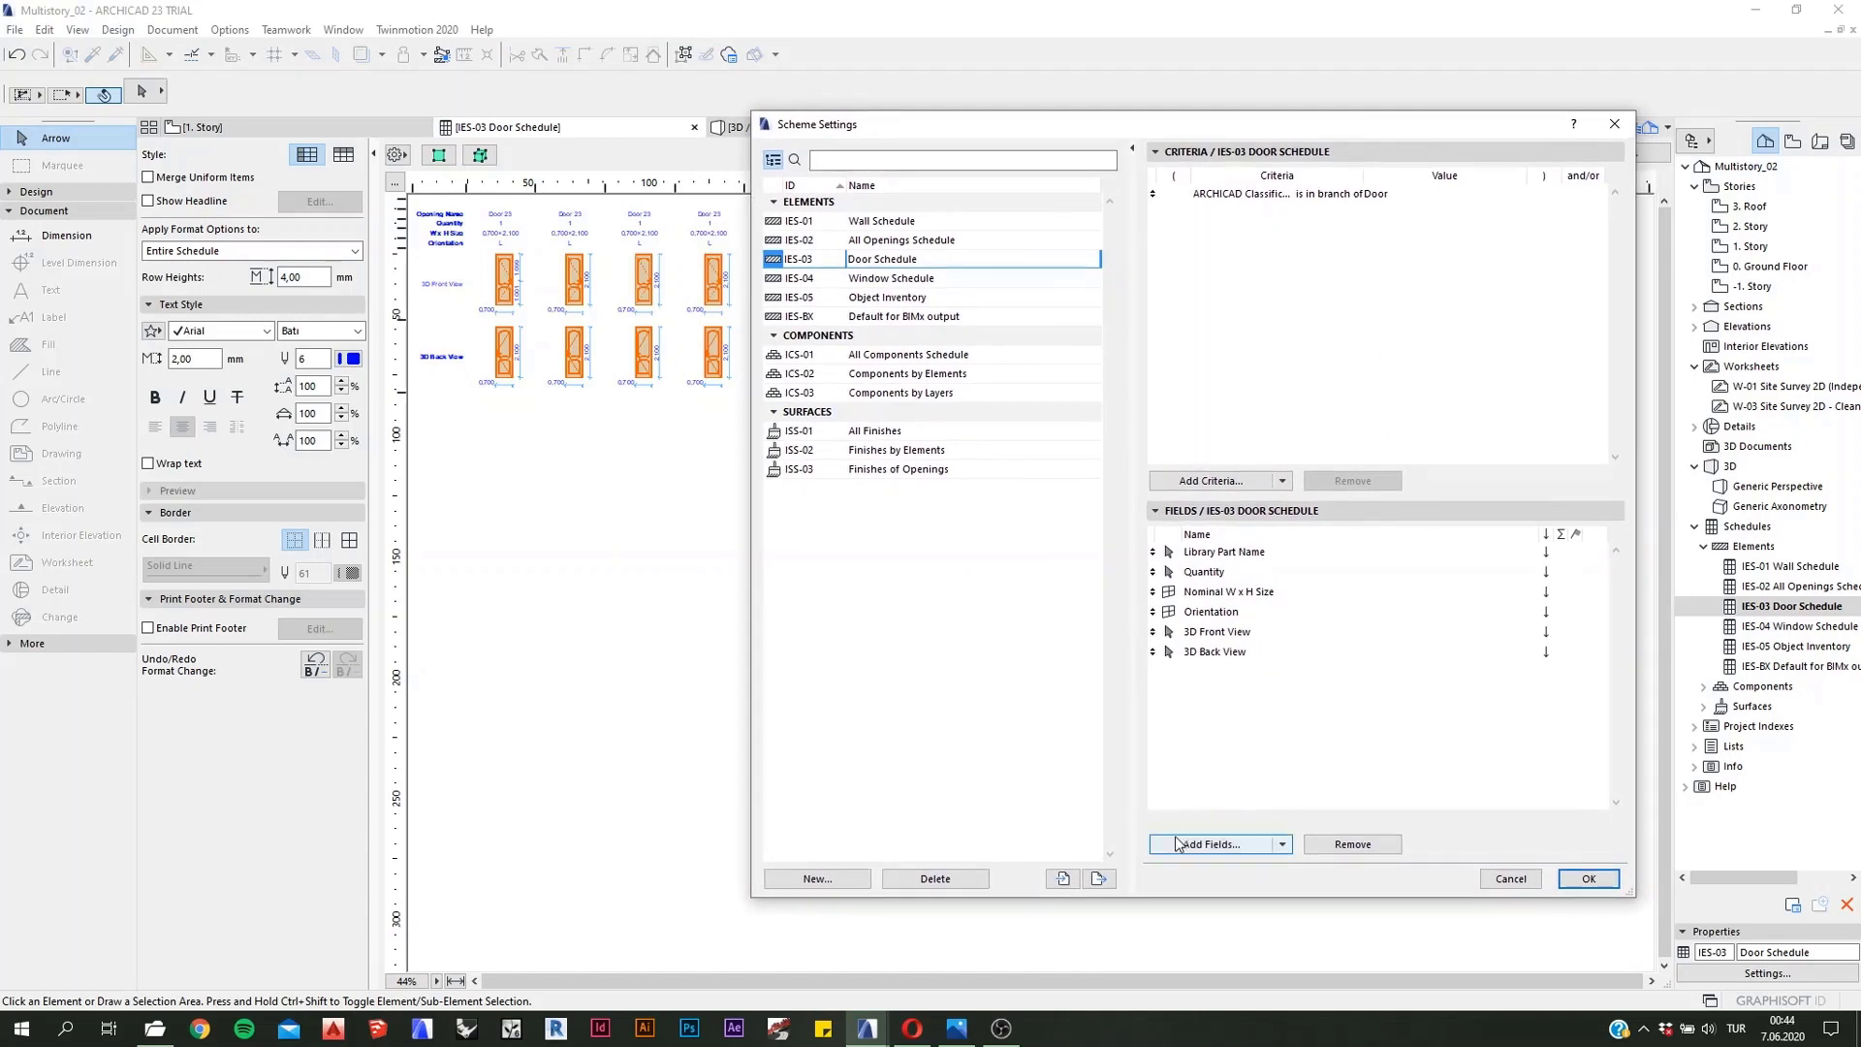
left_click(1073, 882)
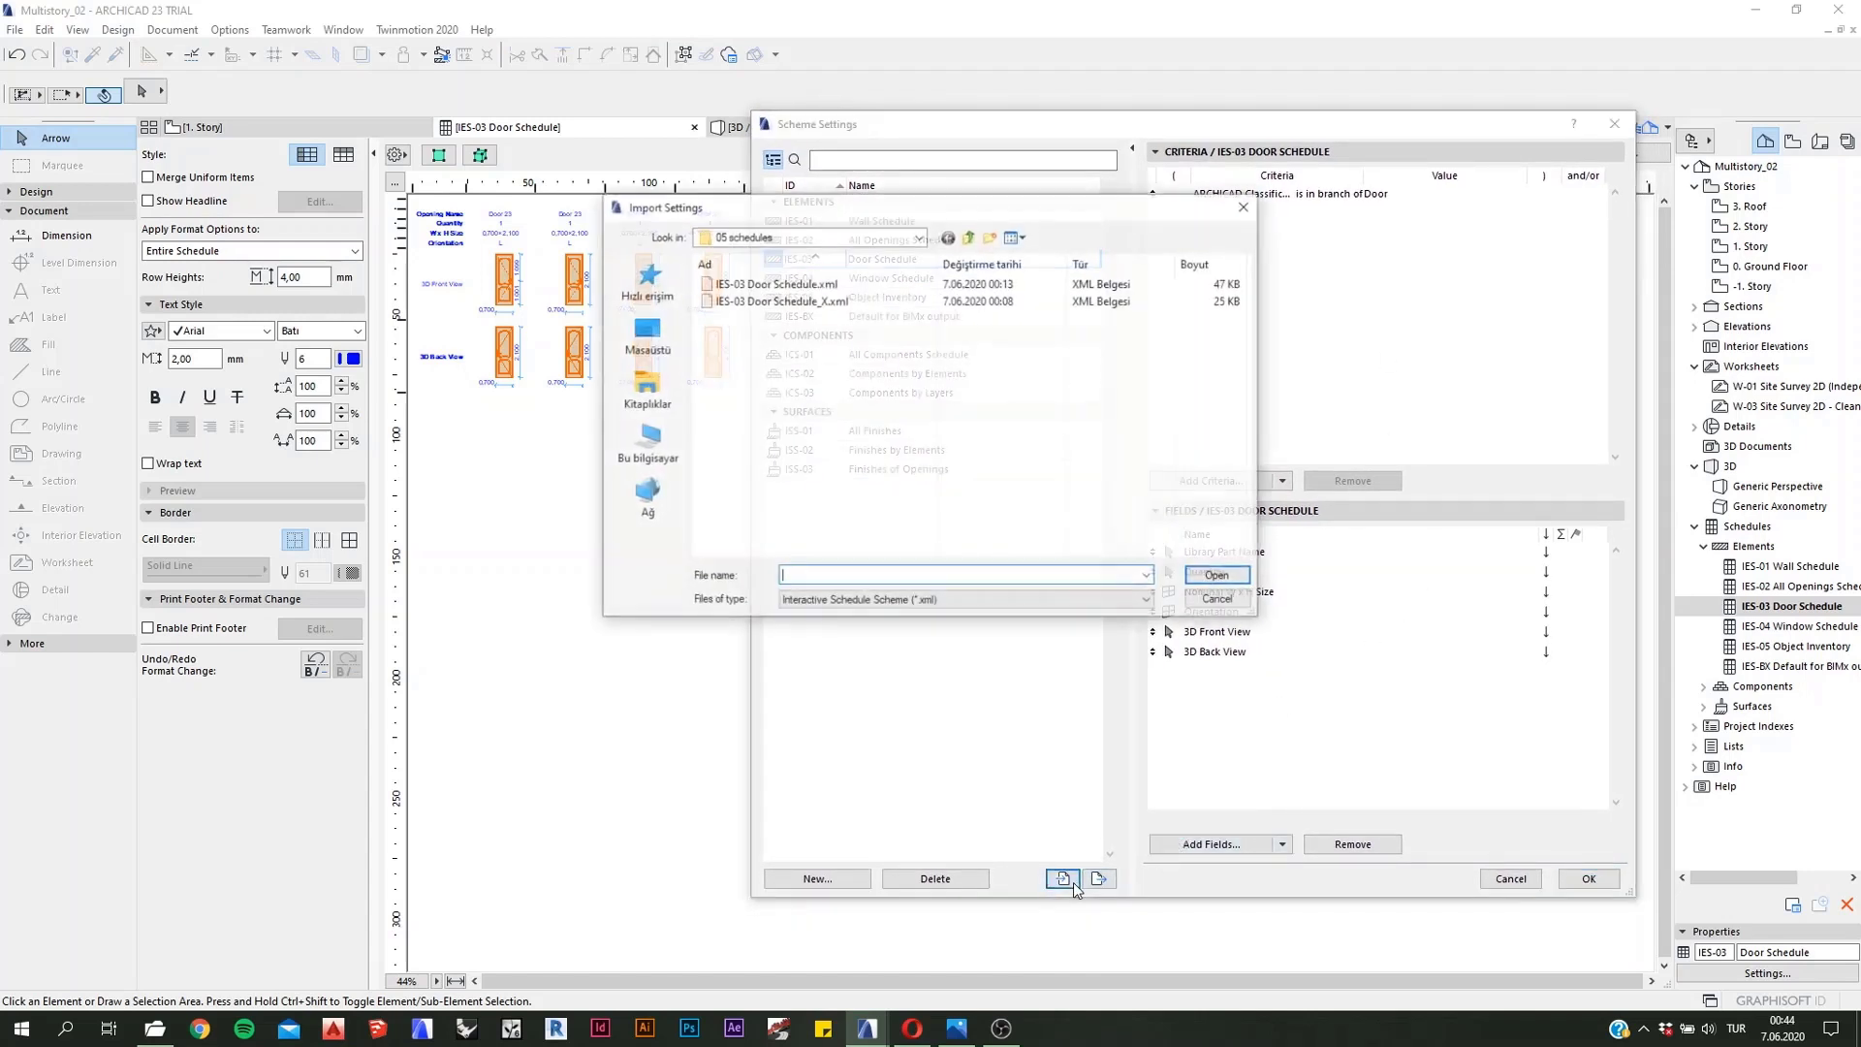
left_click(787, 289)
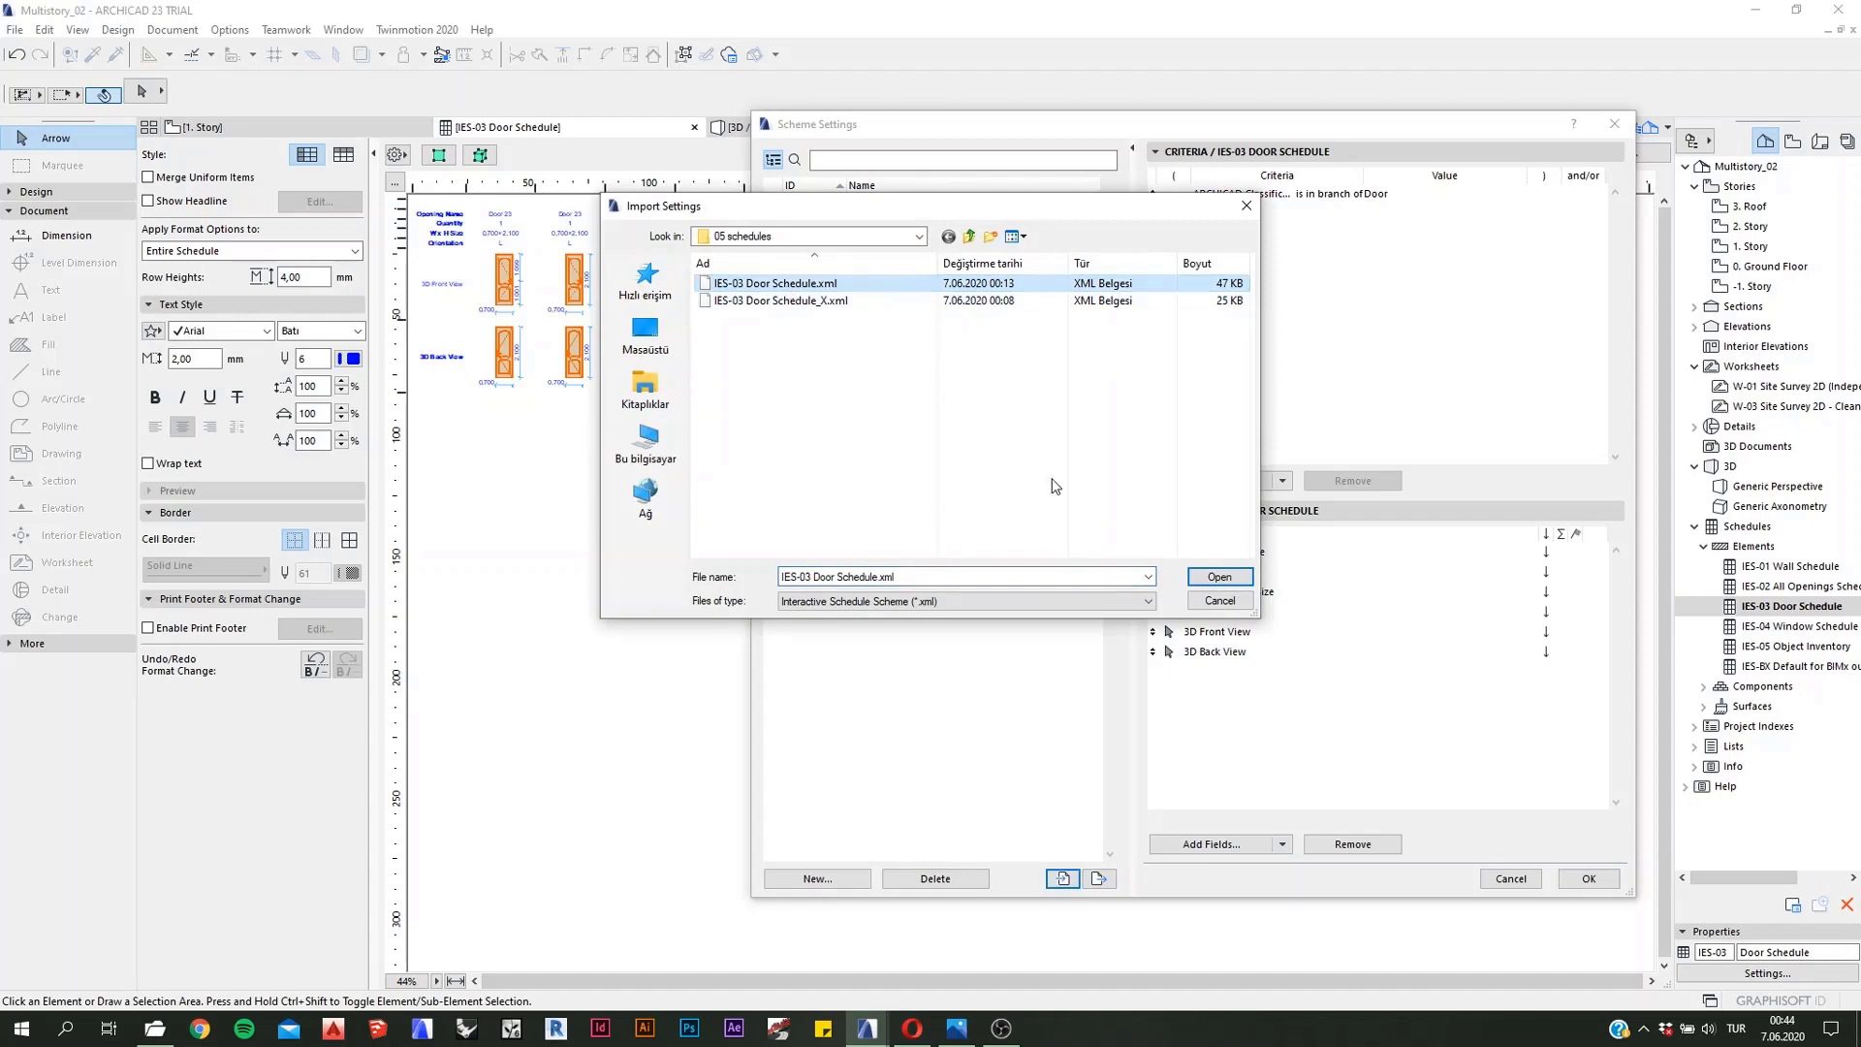
left_click(1236, 580)
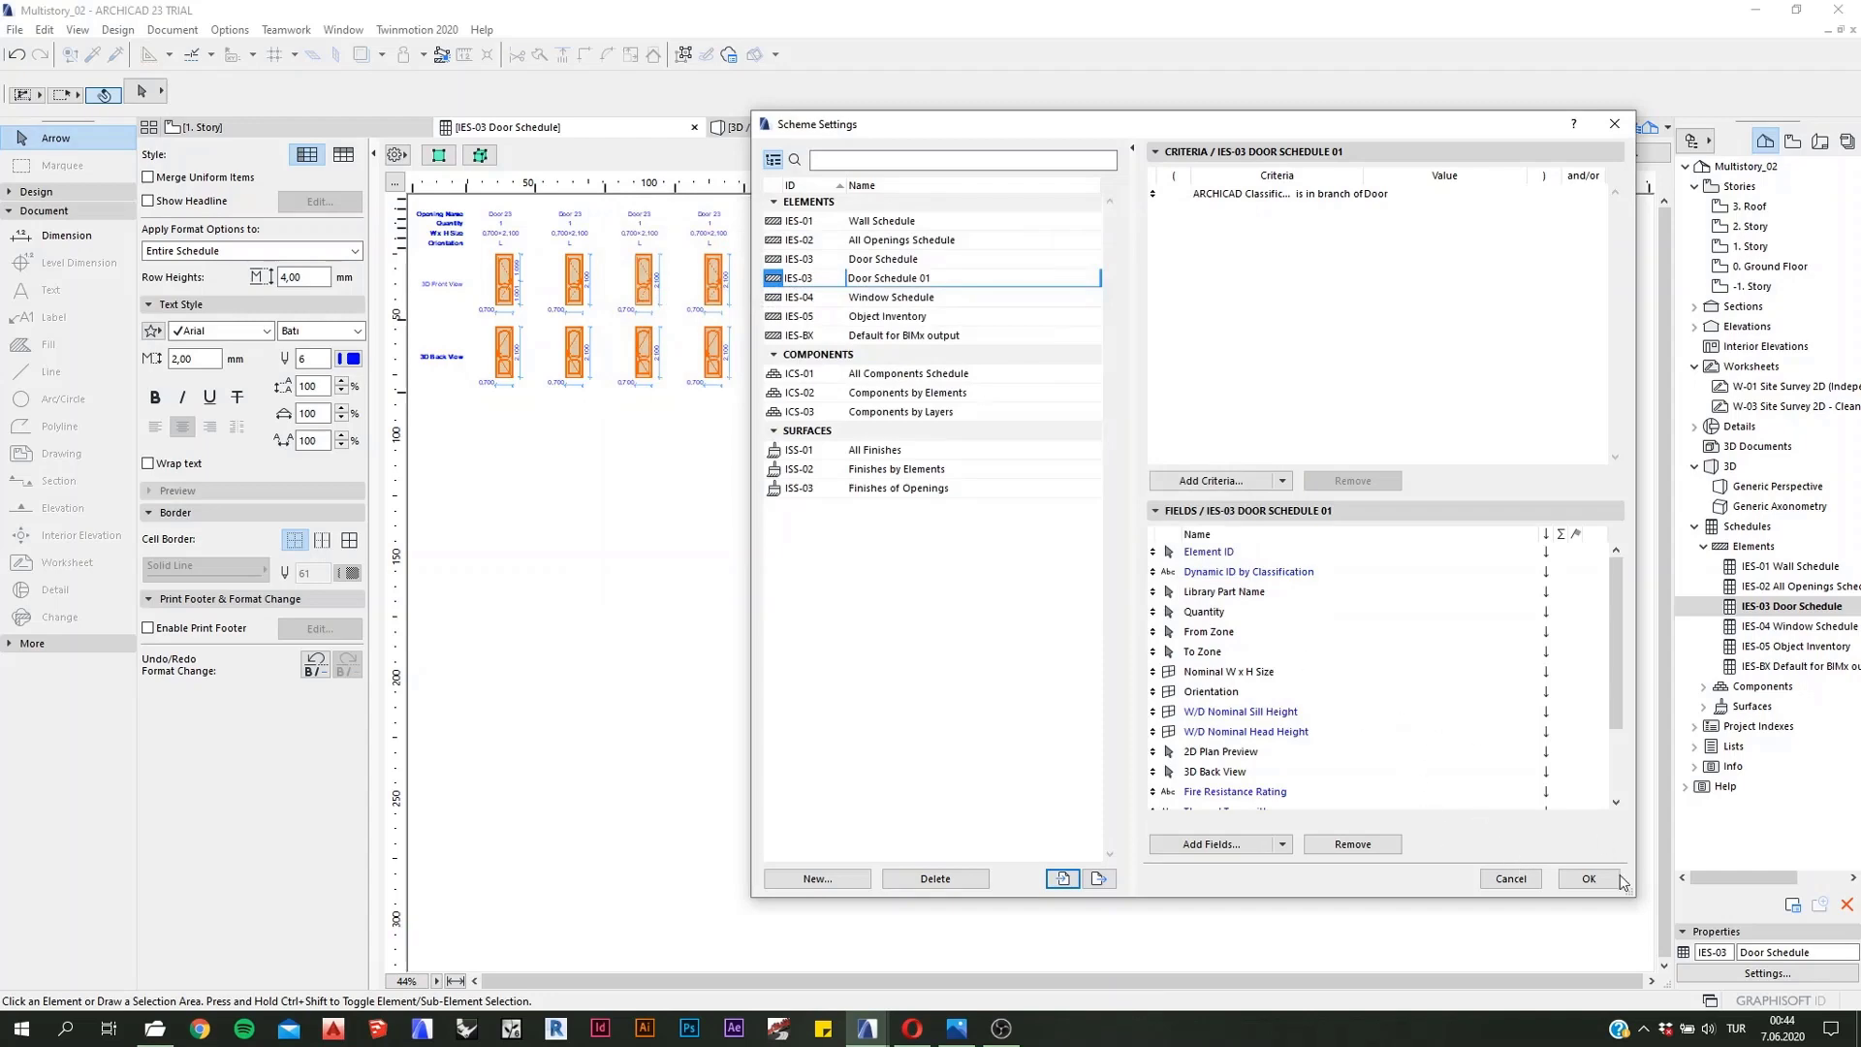
left_click(1589, 879)
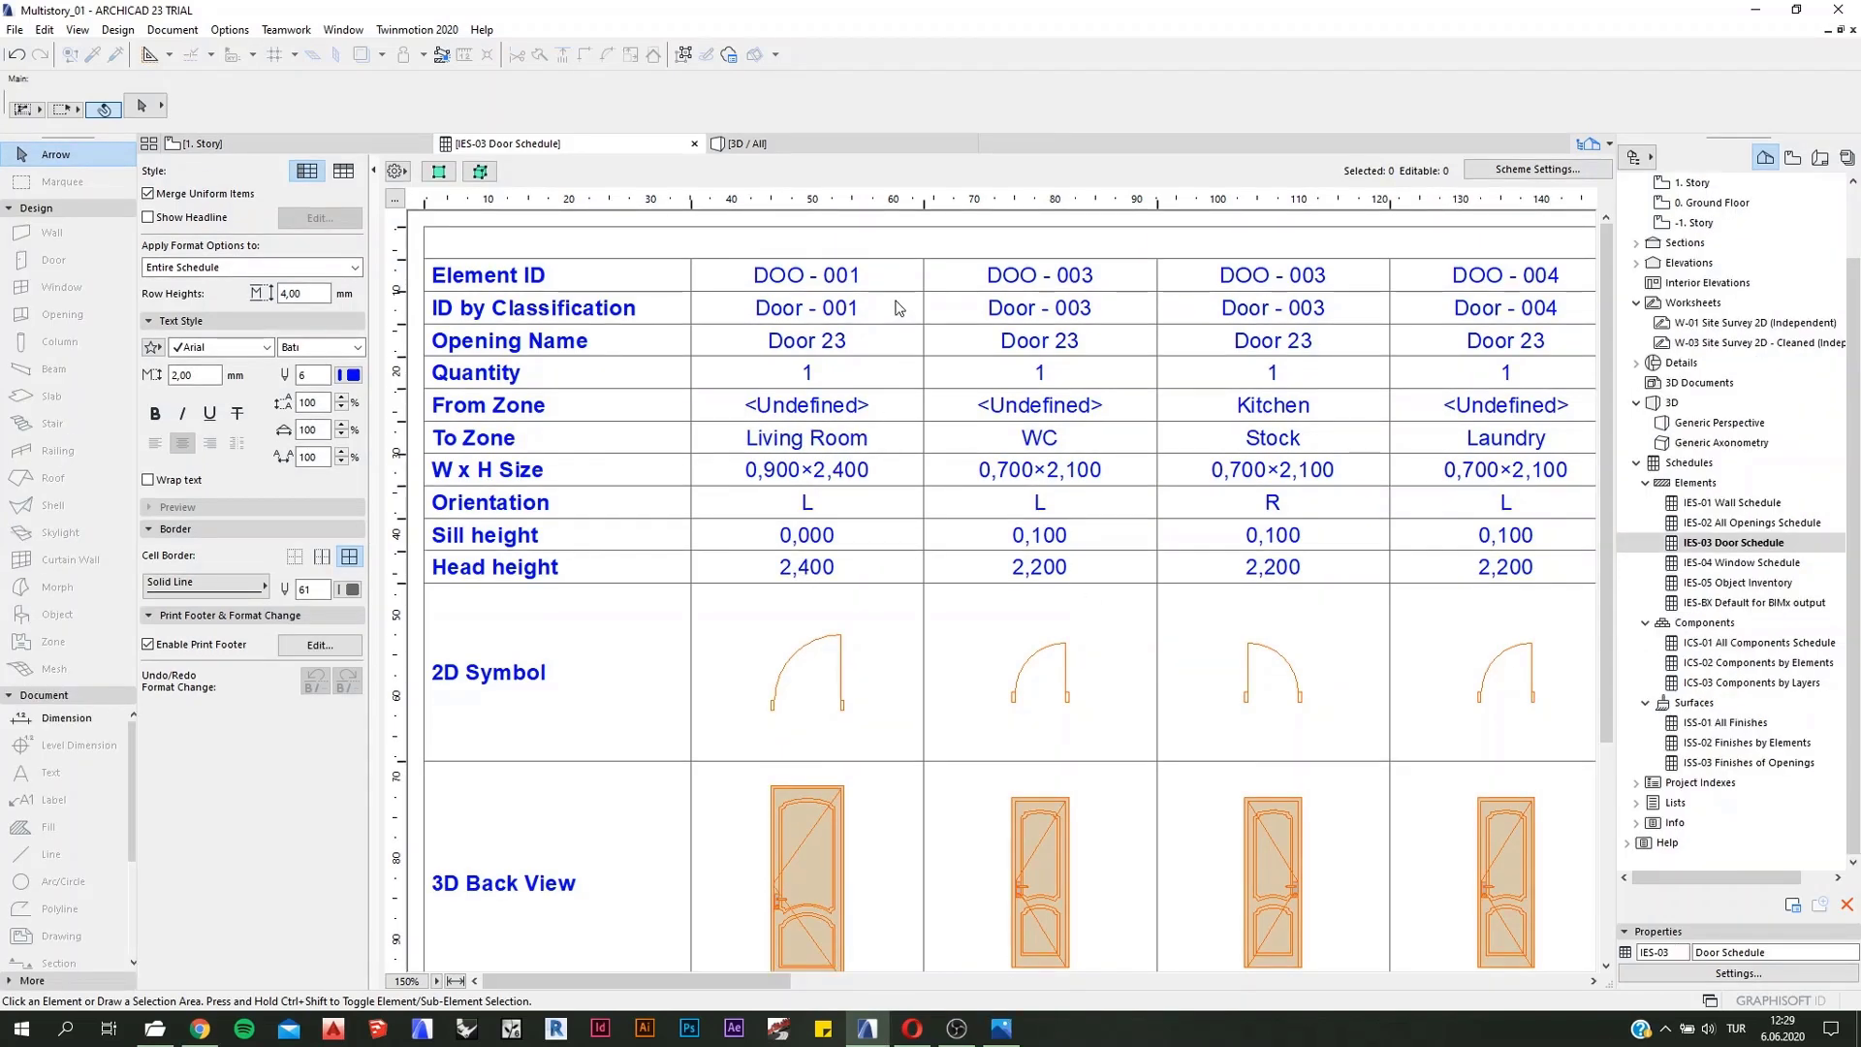
Step: Create a new Elements schedule scheme with the ID 001 and the name Zones
right_click(1711, 469)
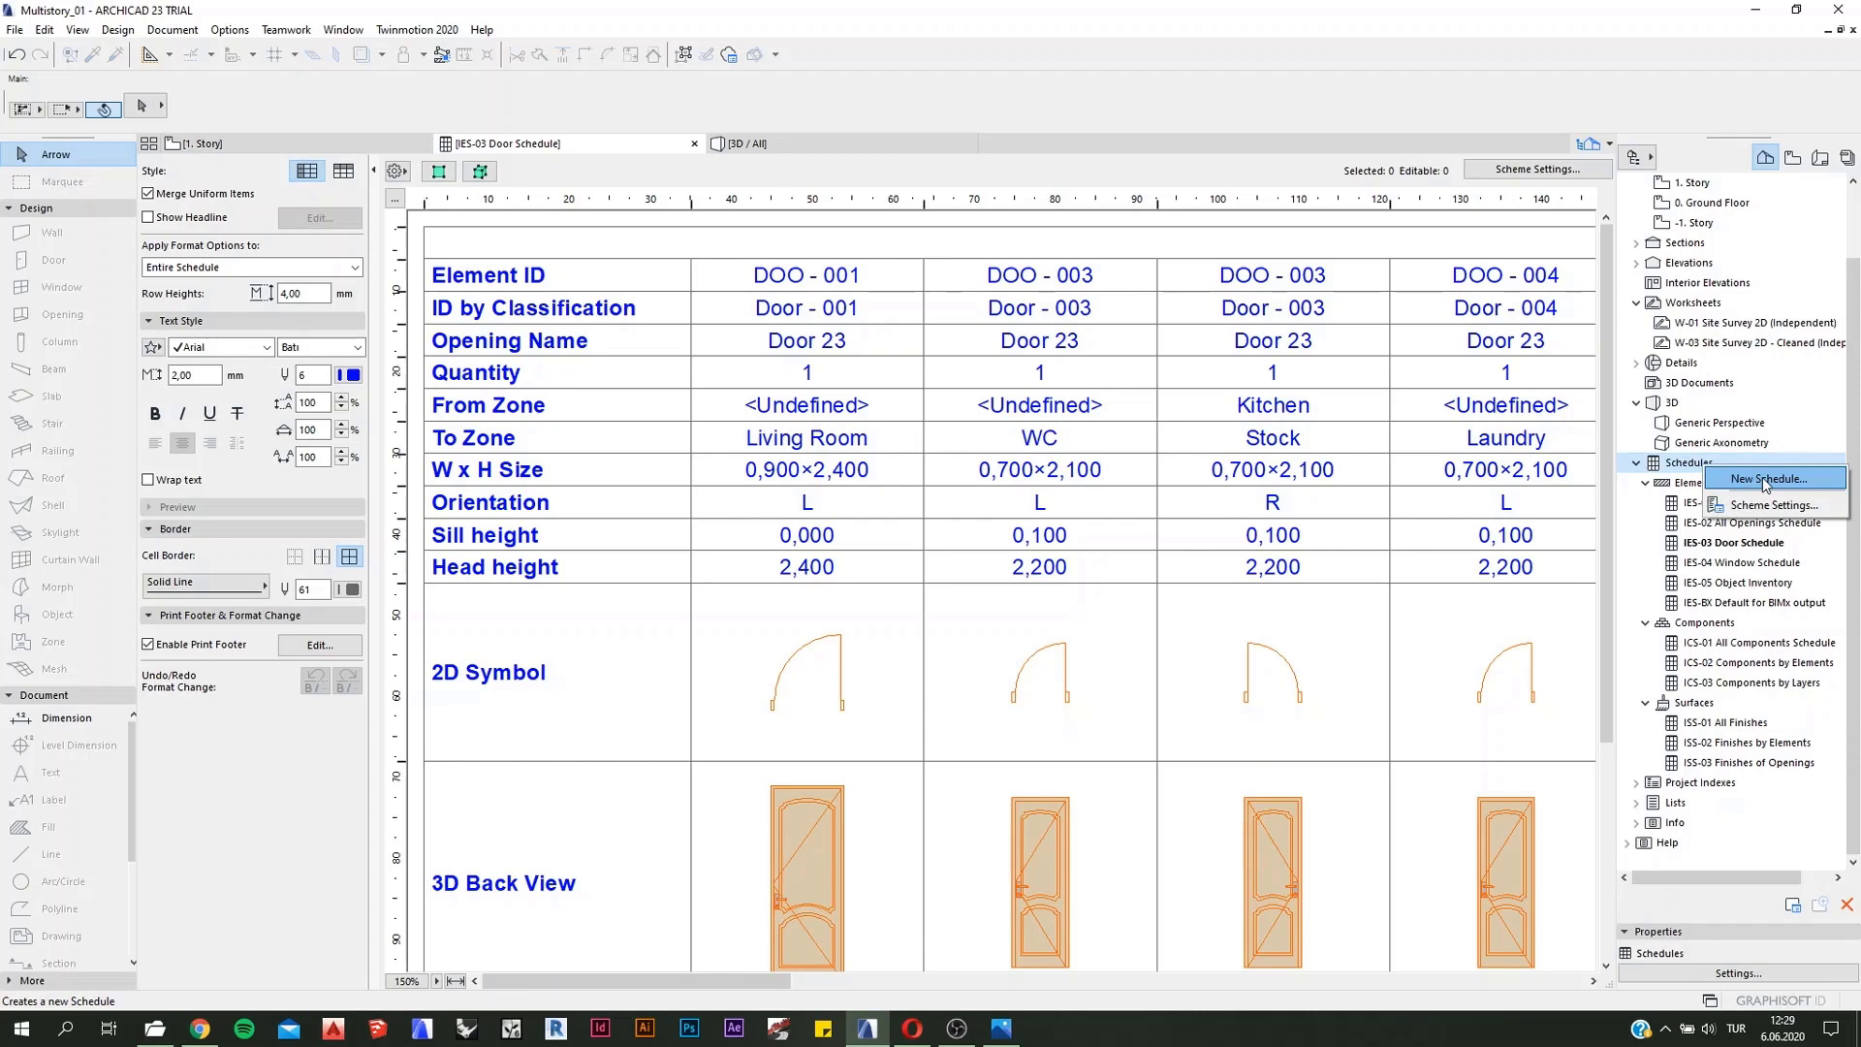
left_click(1788, 485)
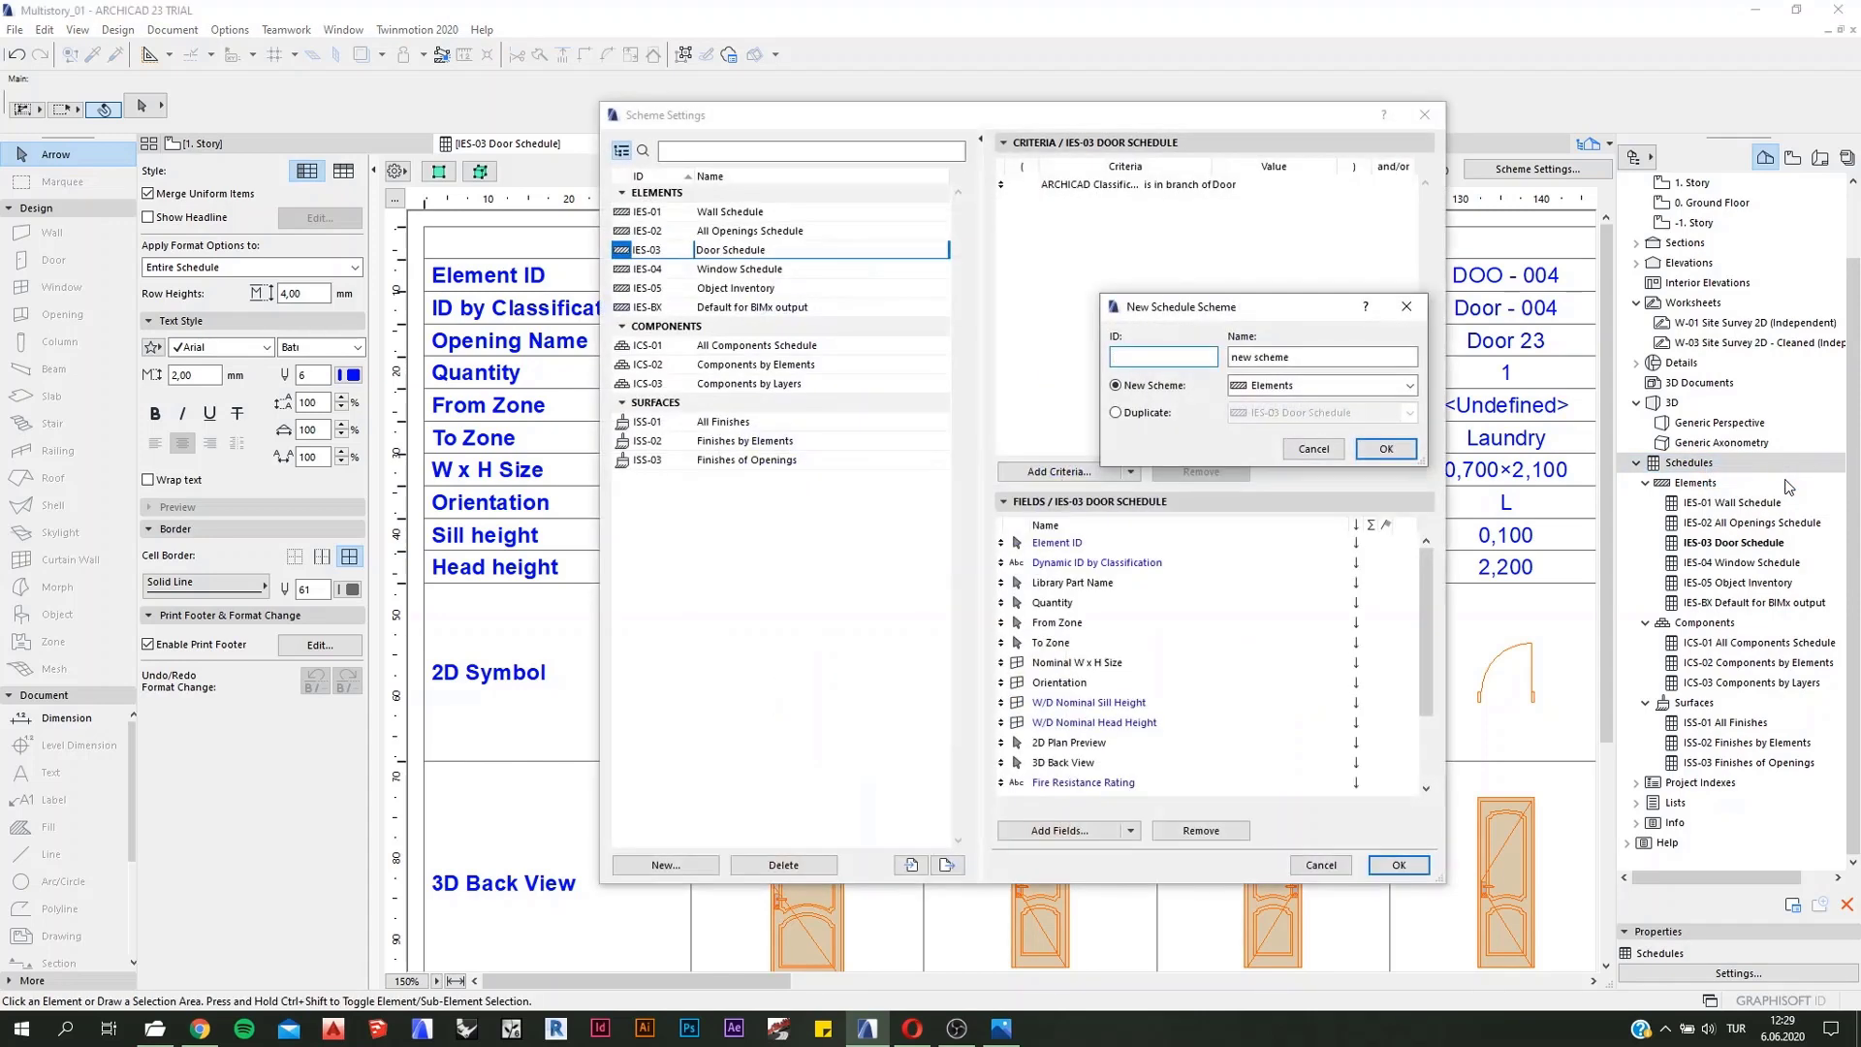
left_click_drag(1323, 311, 1245, 280)
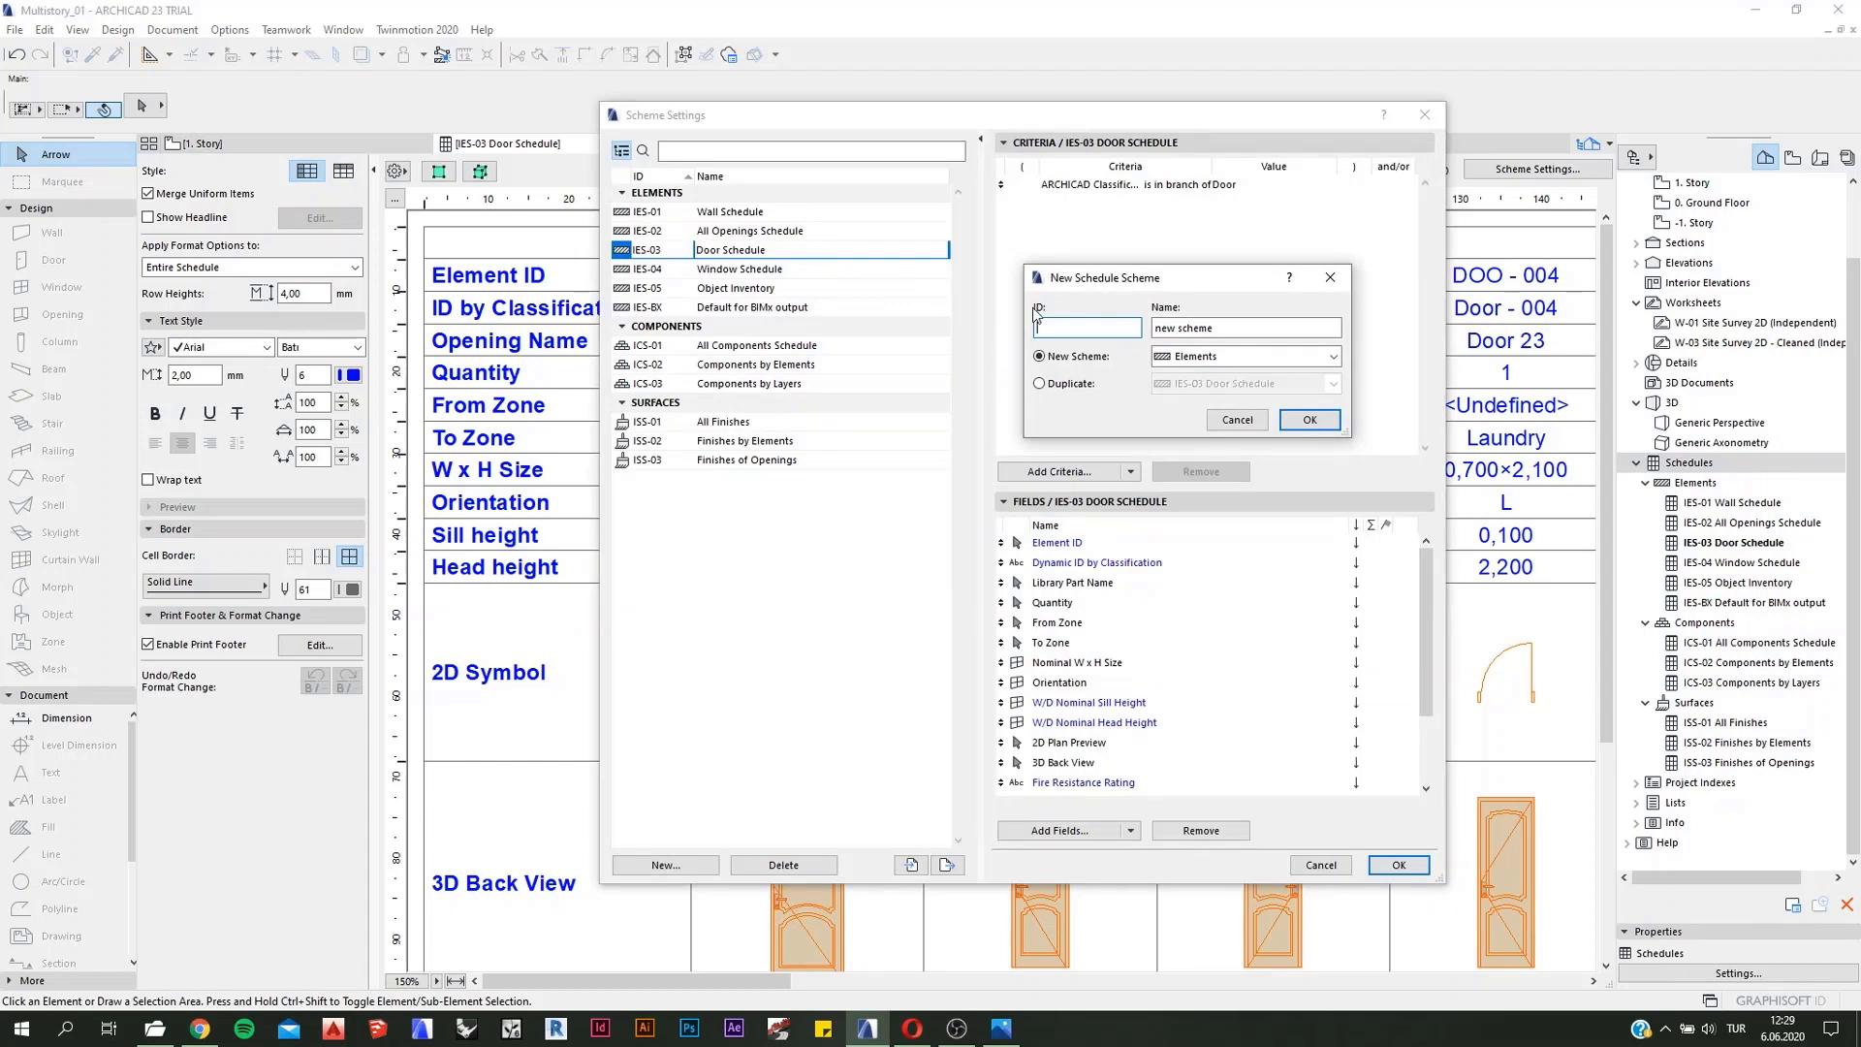
type("001")
left_click(1253, 329)
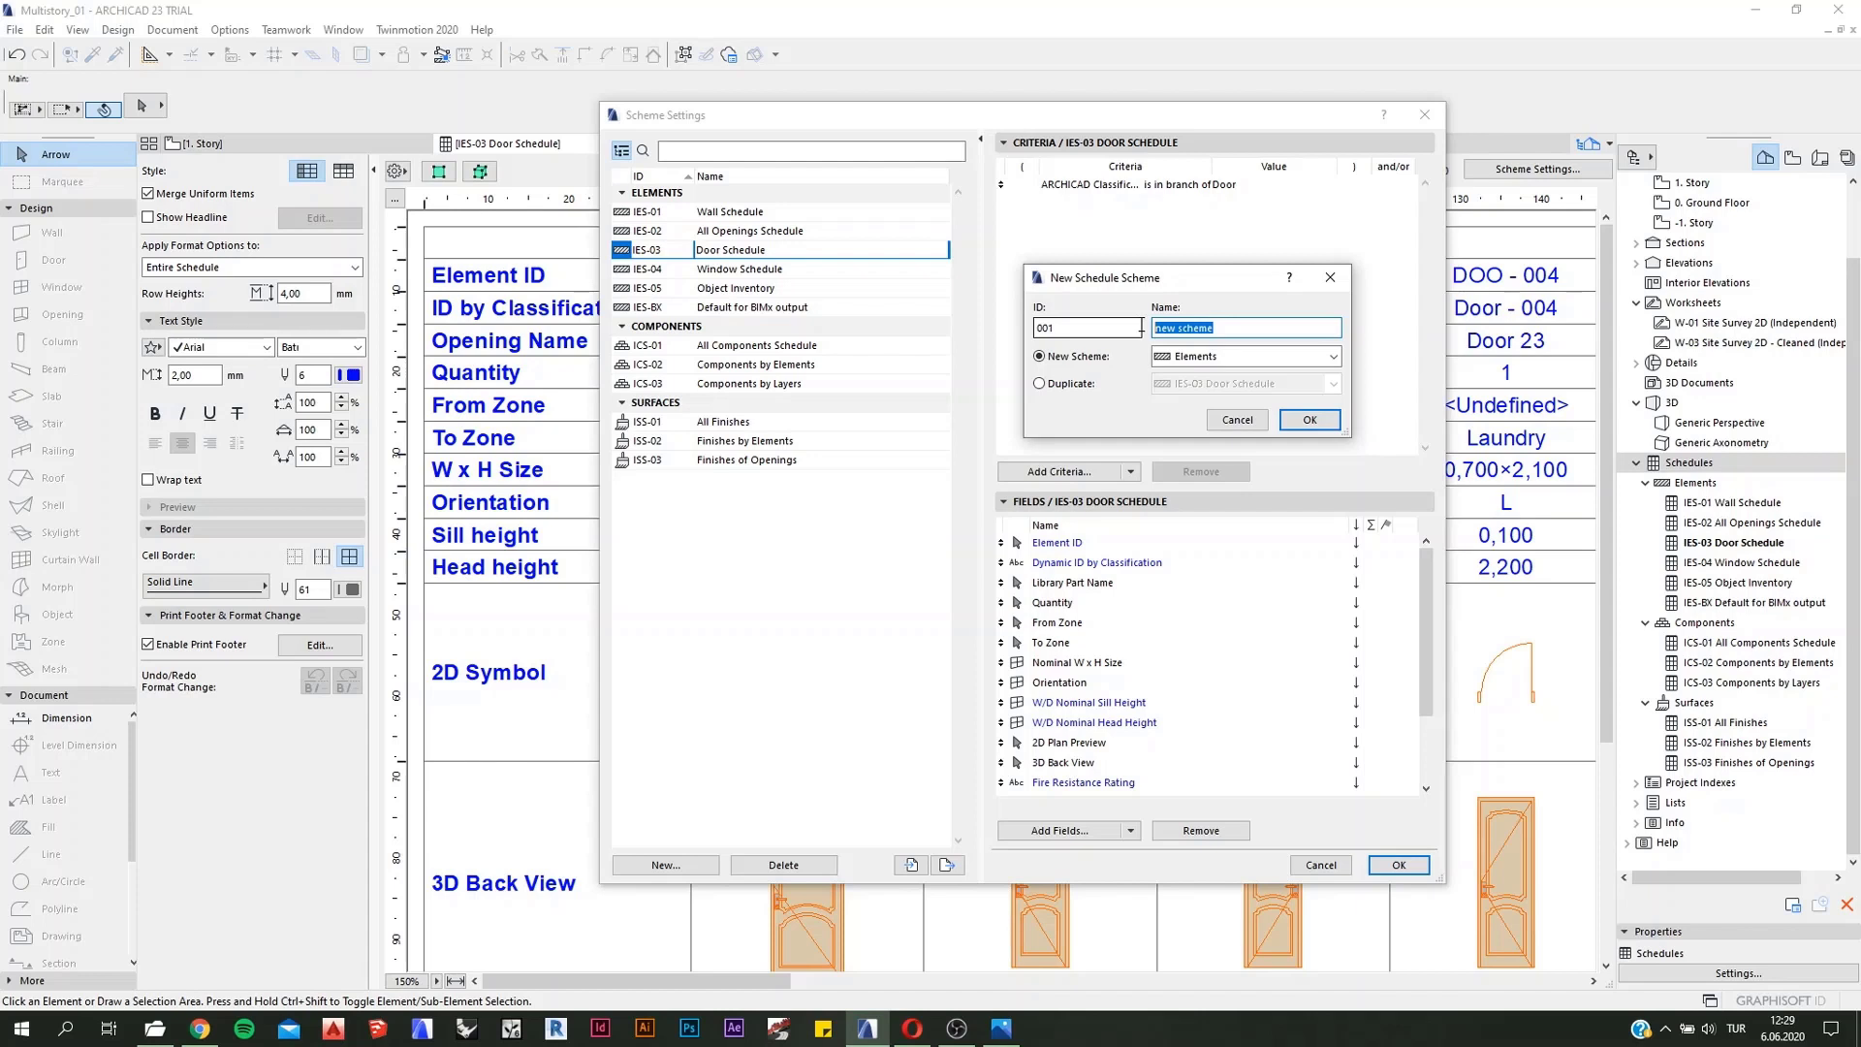
type("Zones")
left_click(1309, 420)
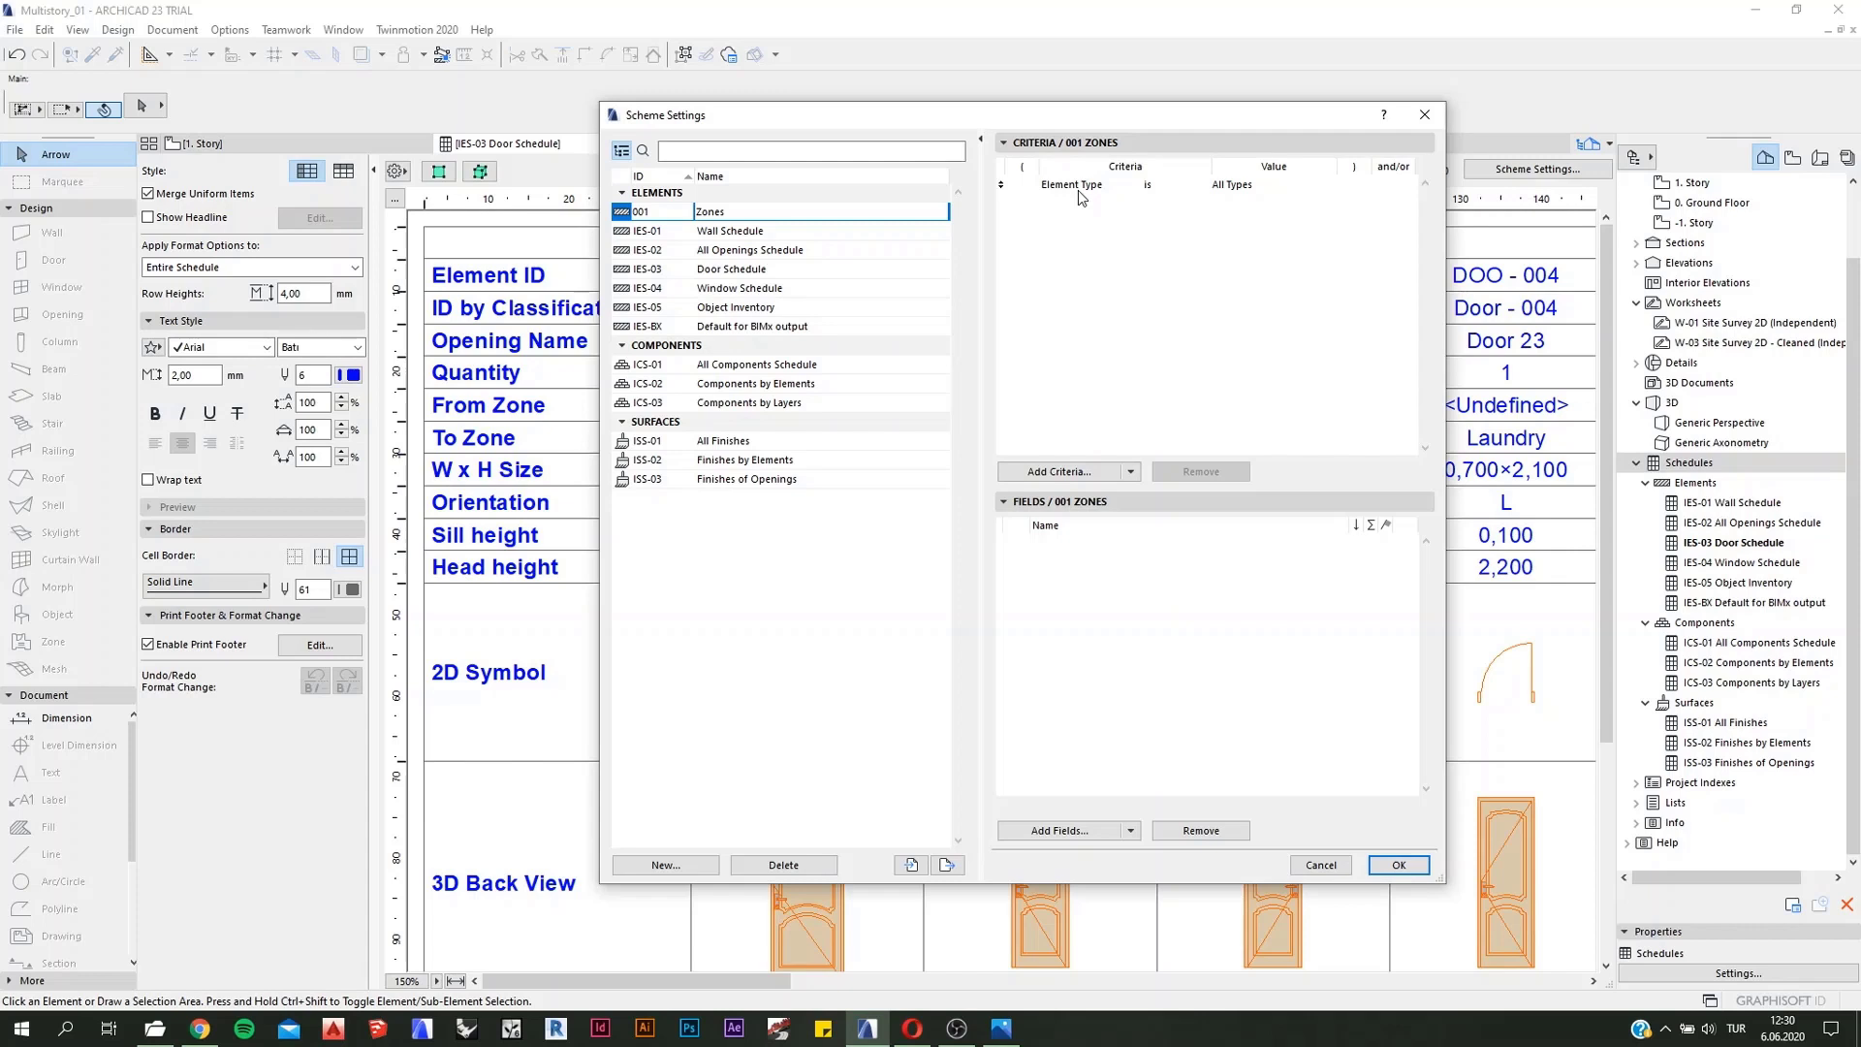
Step: Set the Element Type criterion of the Zones scheme to Zone
left_click(1289, 192)
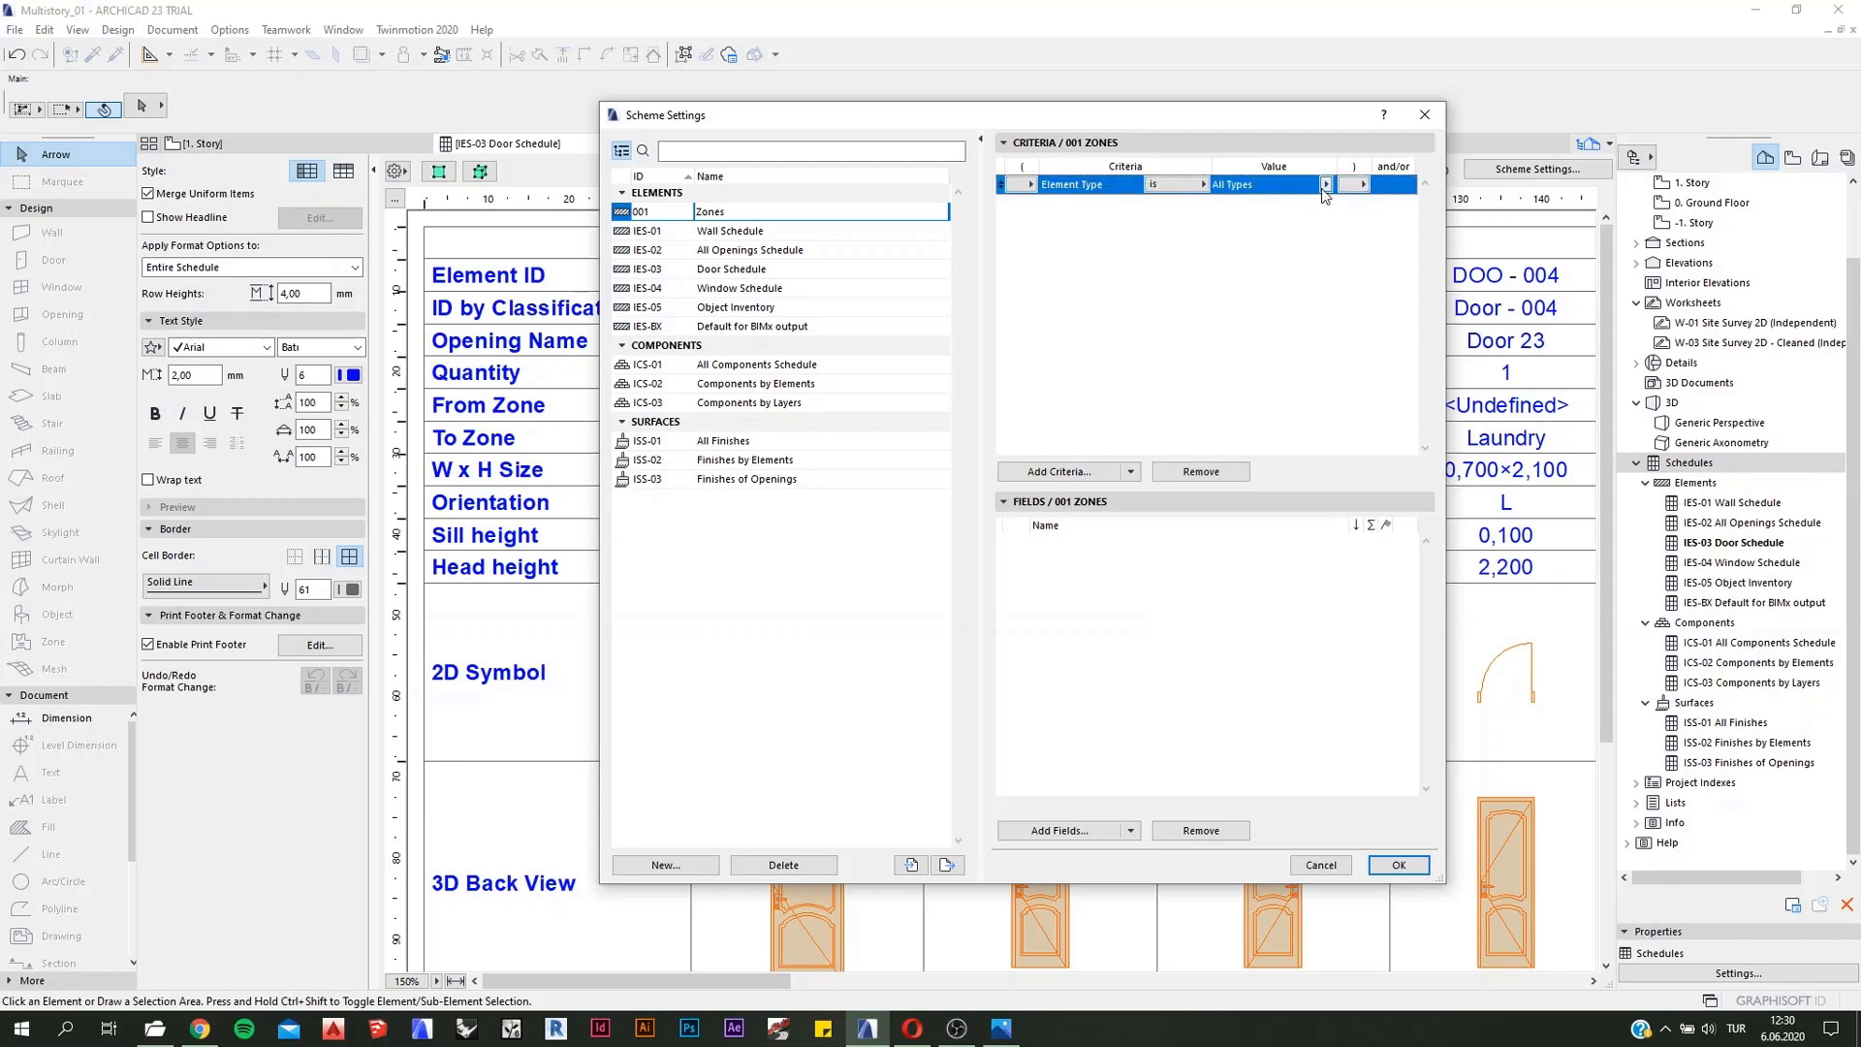
left_click(1326, 185)
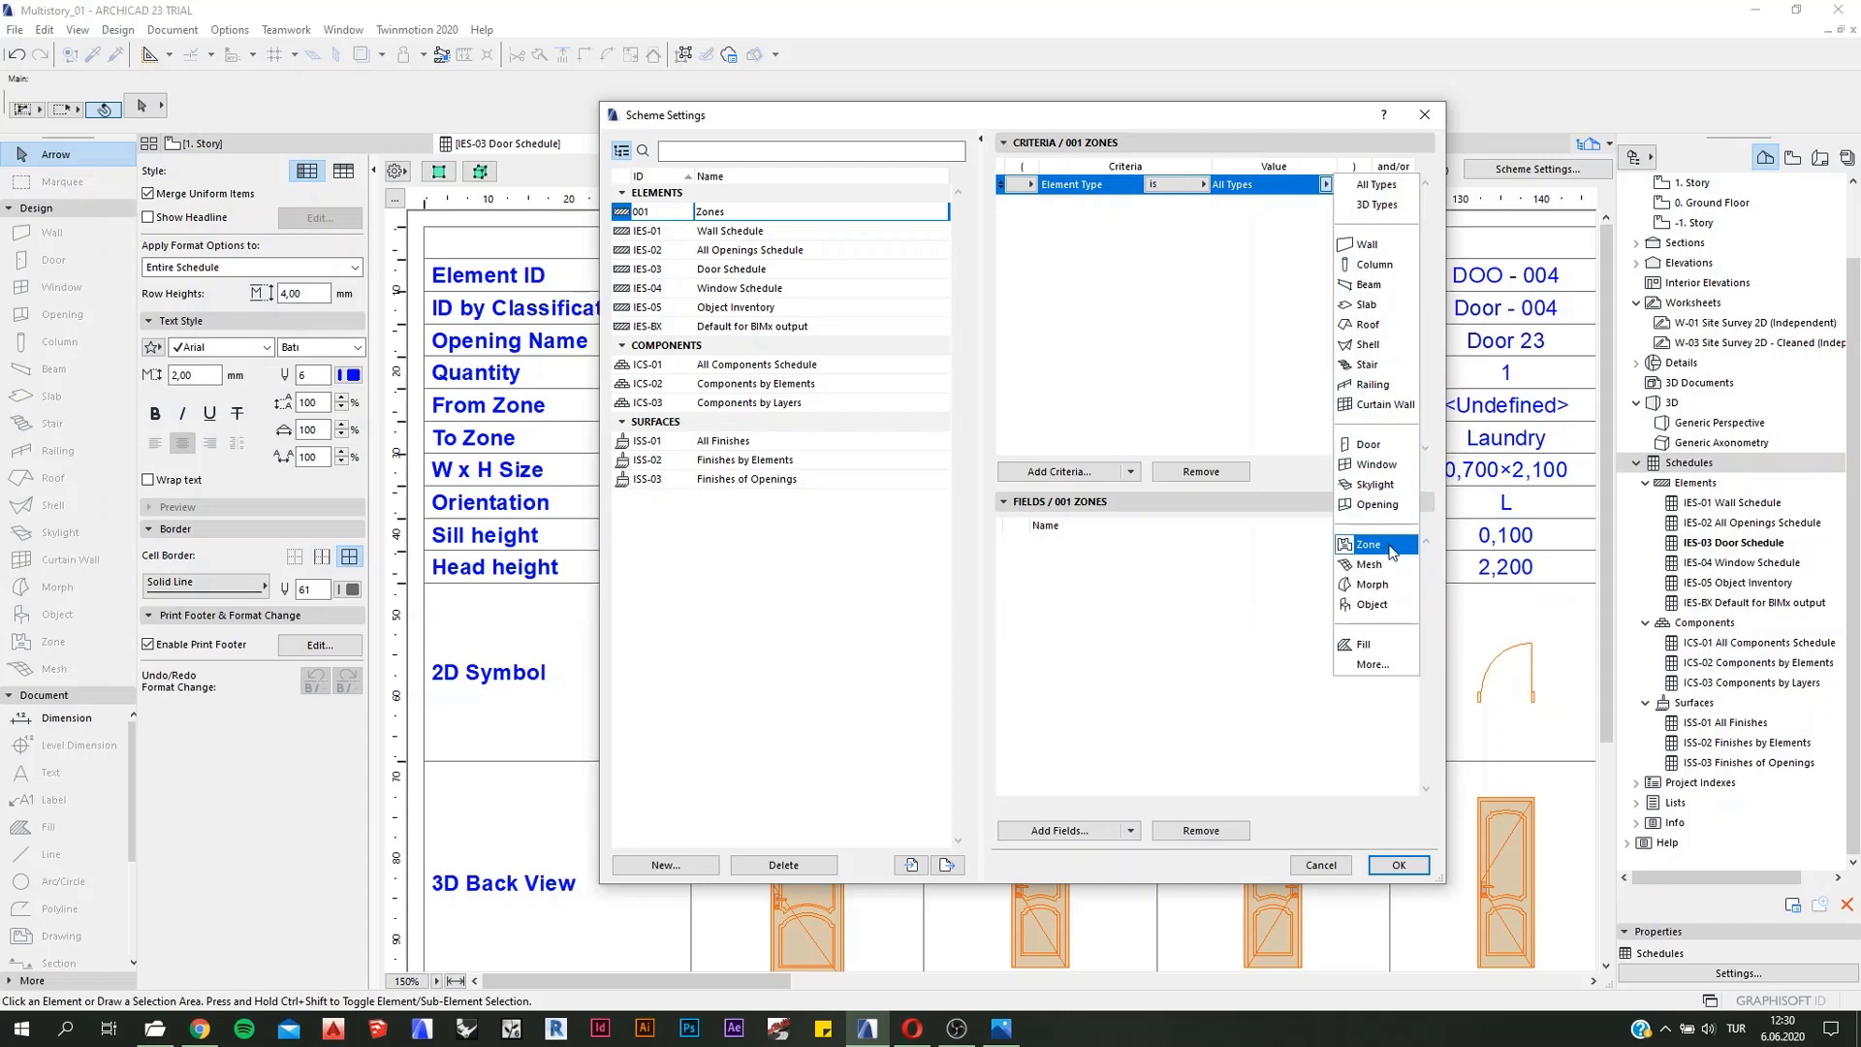
left_click(1389, 549)
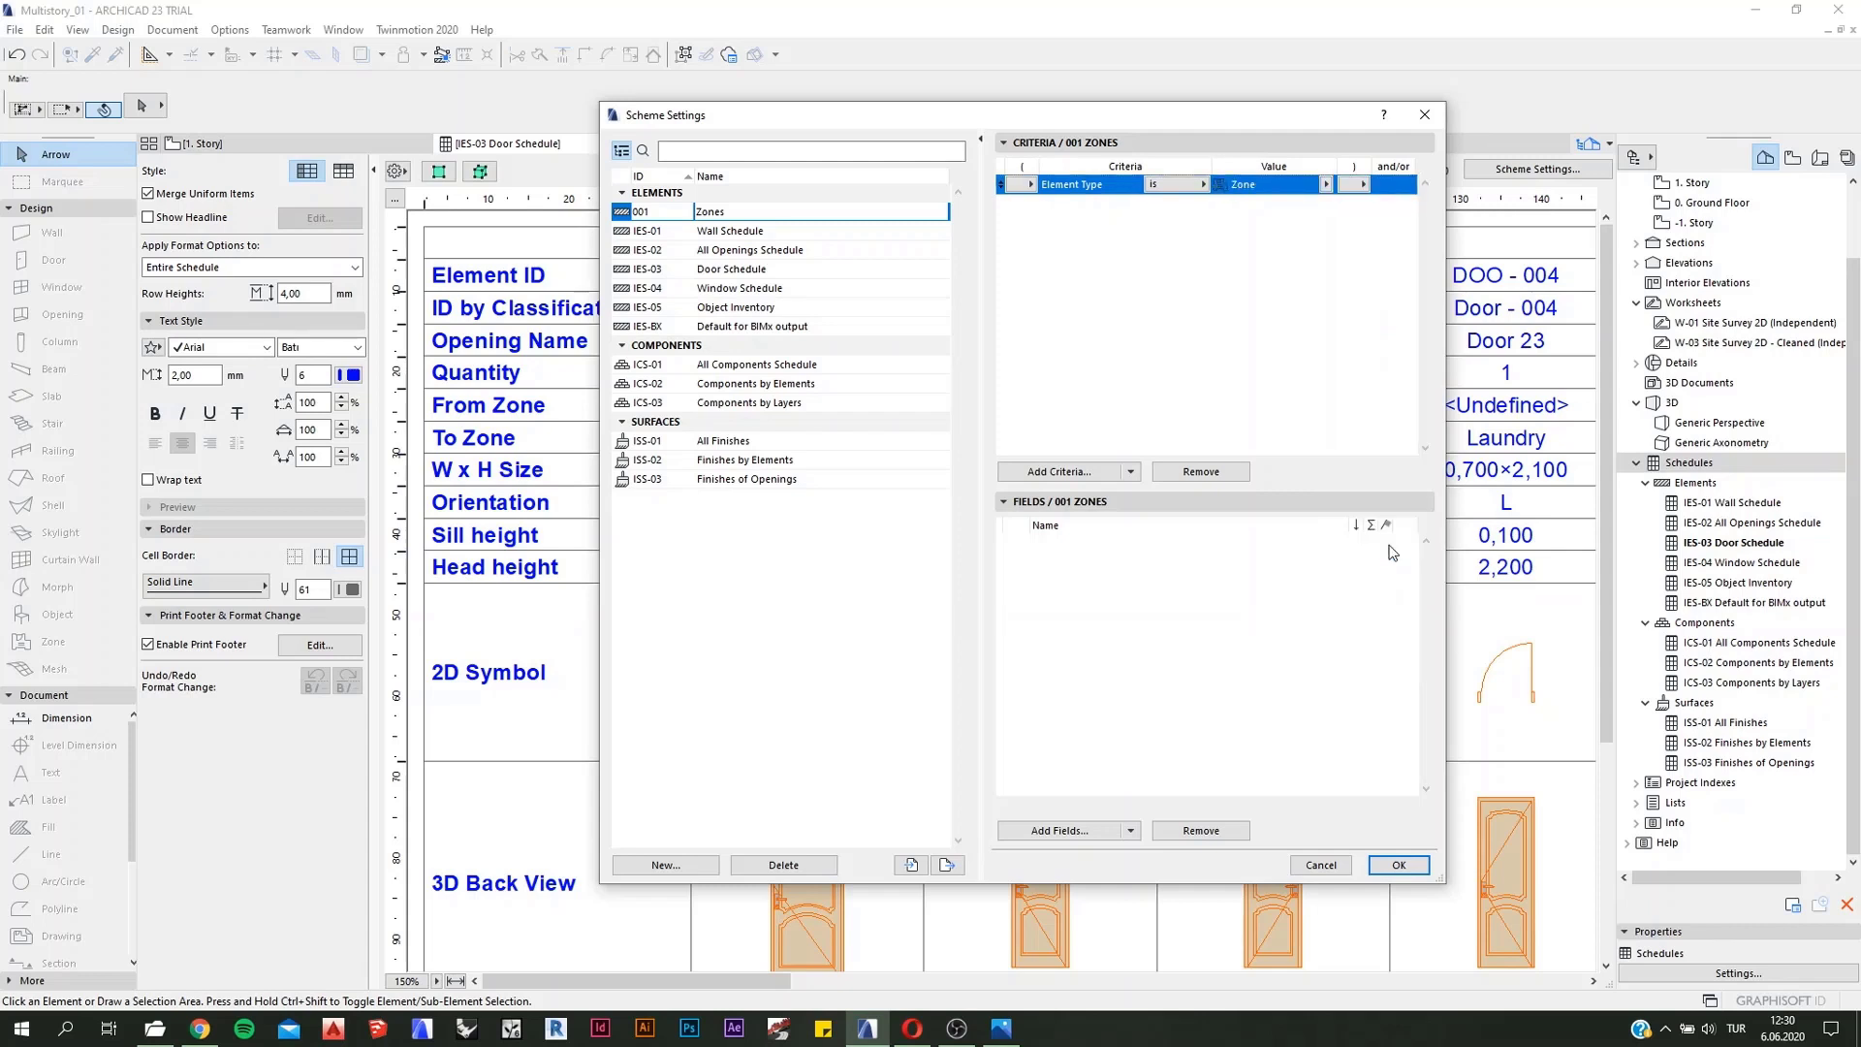
Step: Browse the available criteria, add Home Story from the Positioning group to the Zones scheme and remove it again
left_click(1061, 472)
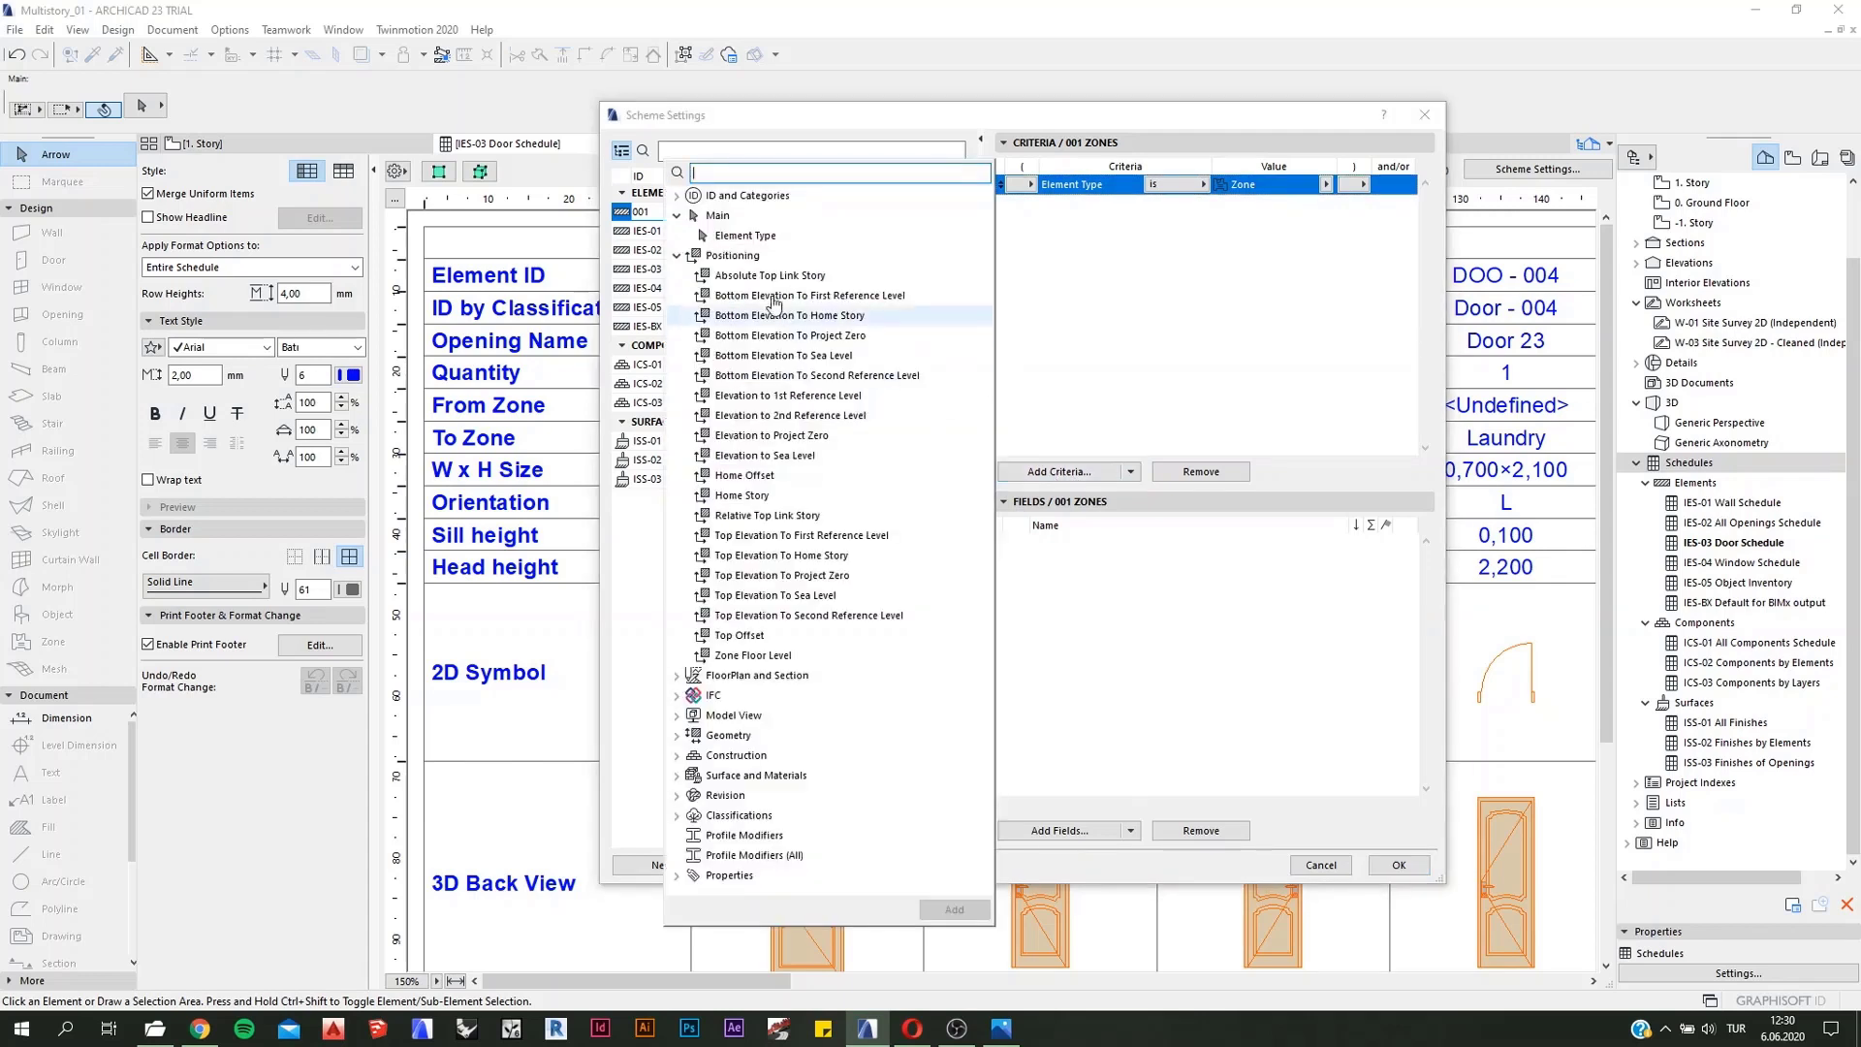
left_click(677, 254)
left_click(676, 217)
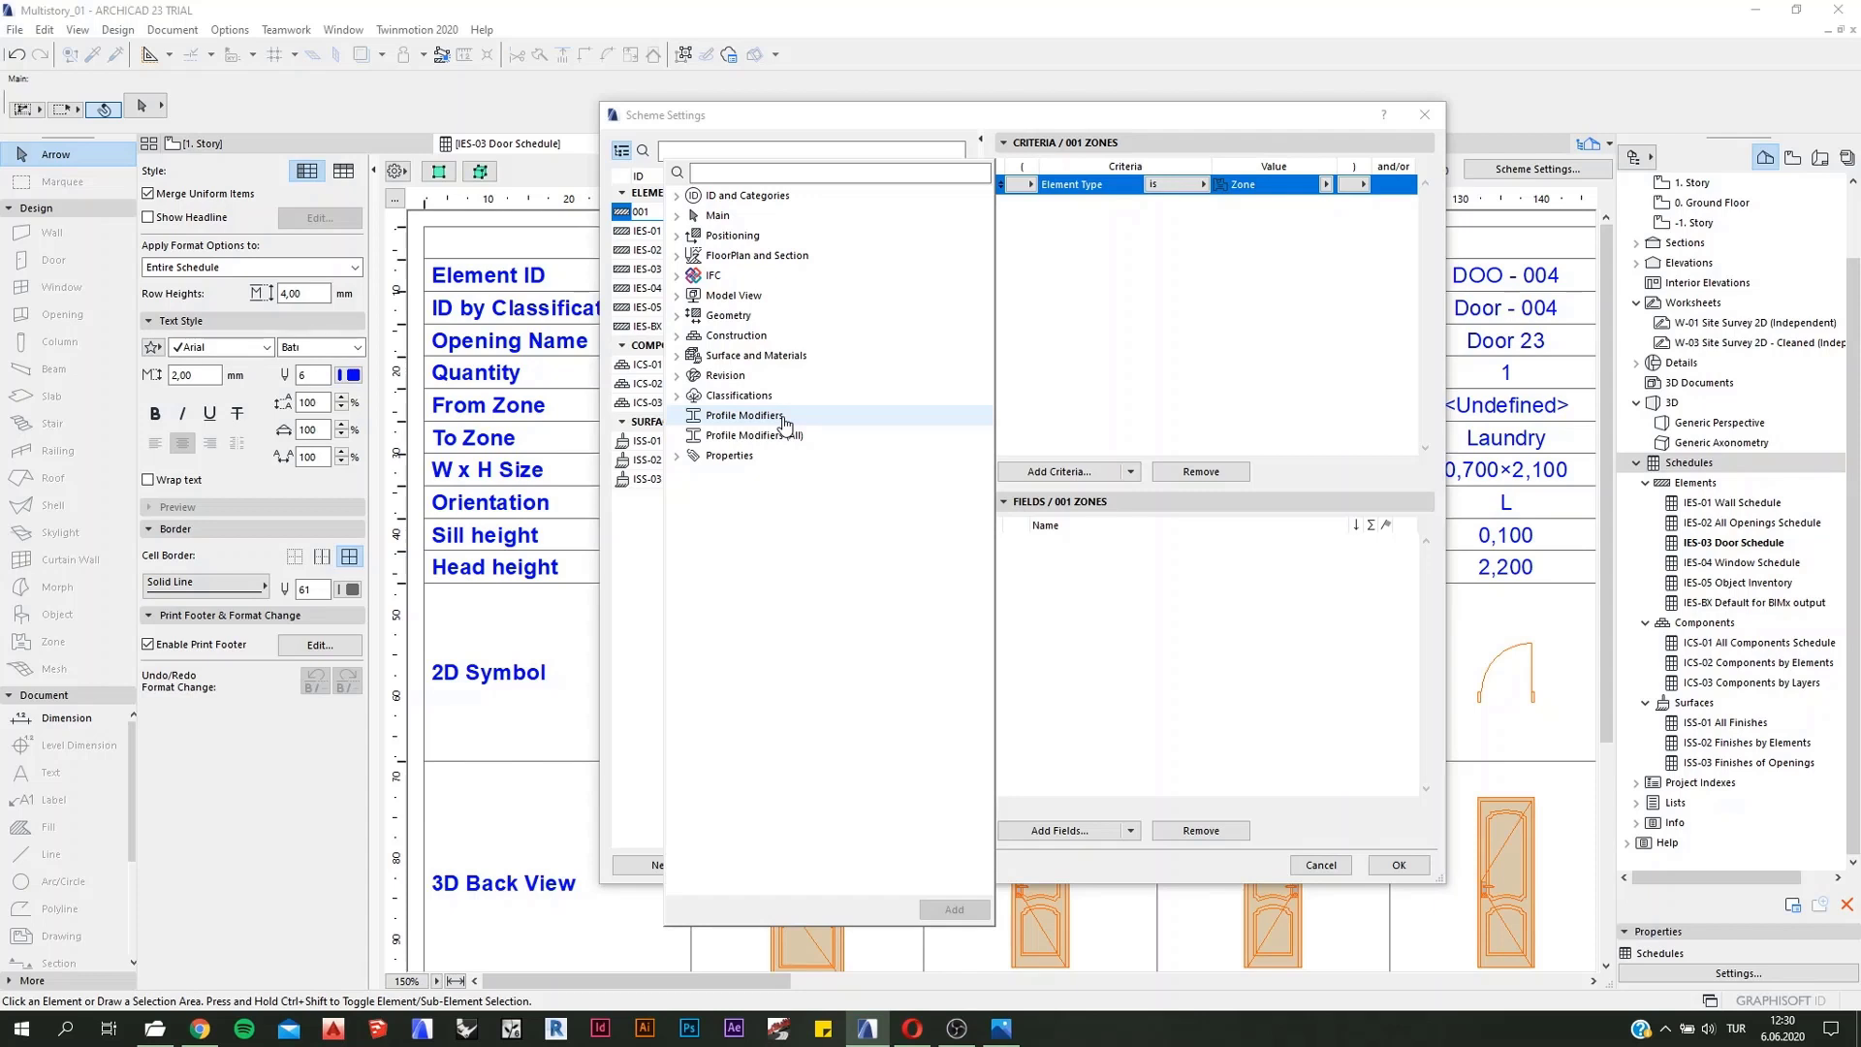
left_click(677, 219)
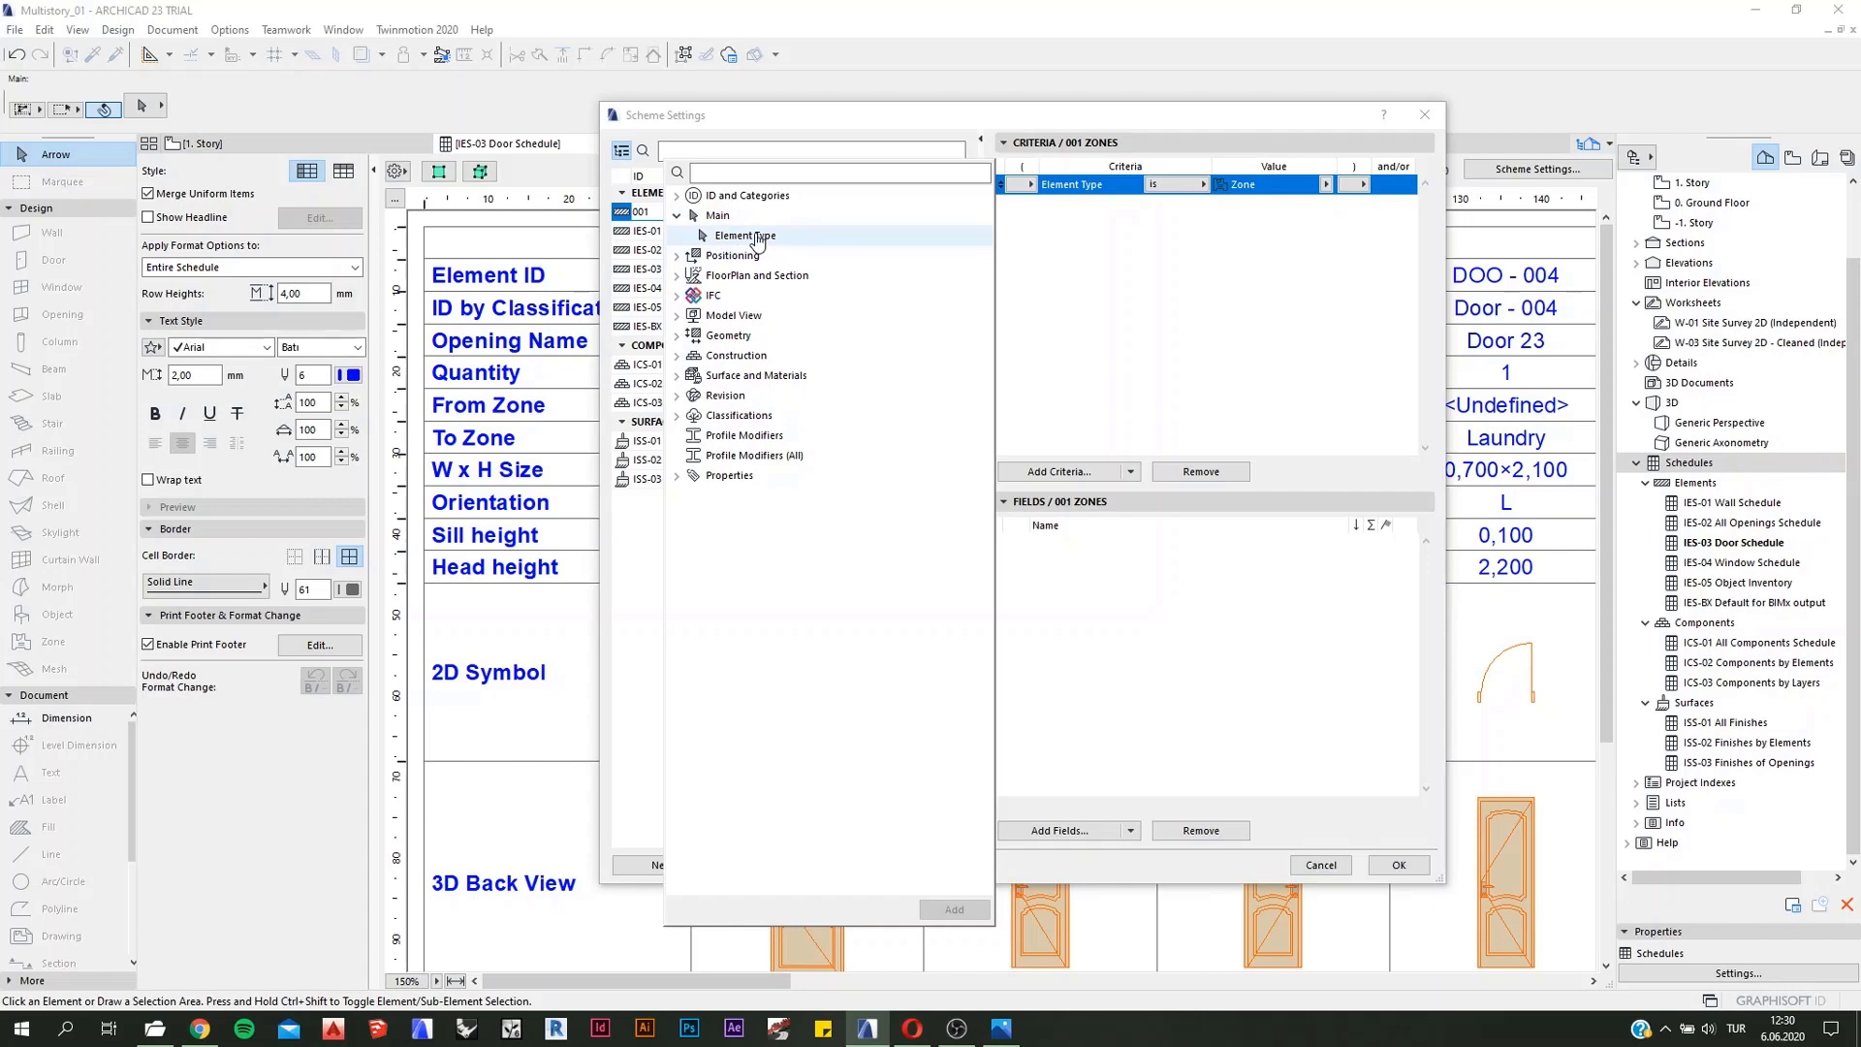
left_click(677, 257)
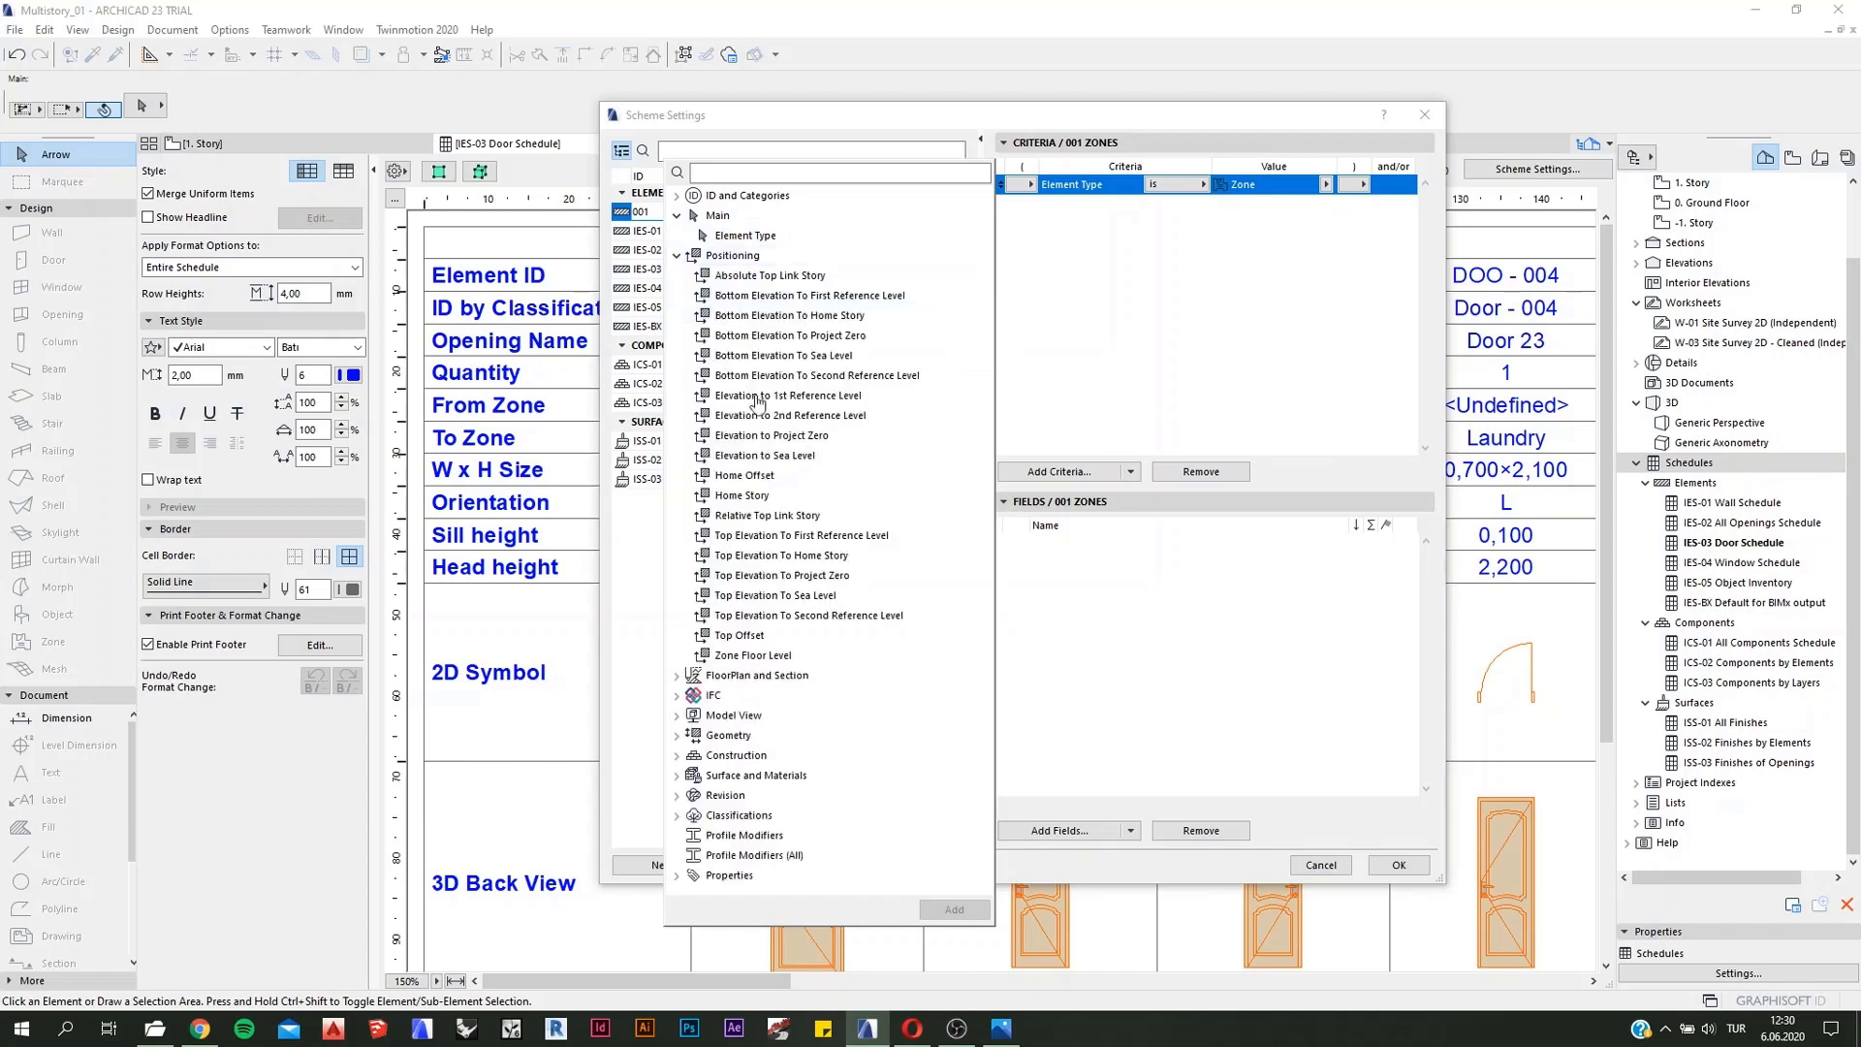
left_click(785, 499)
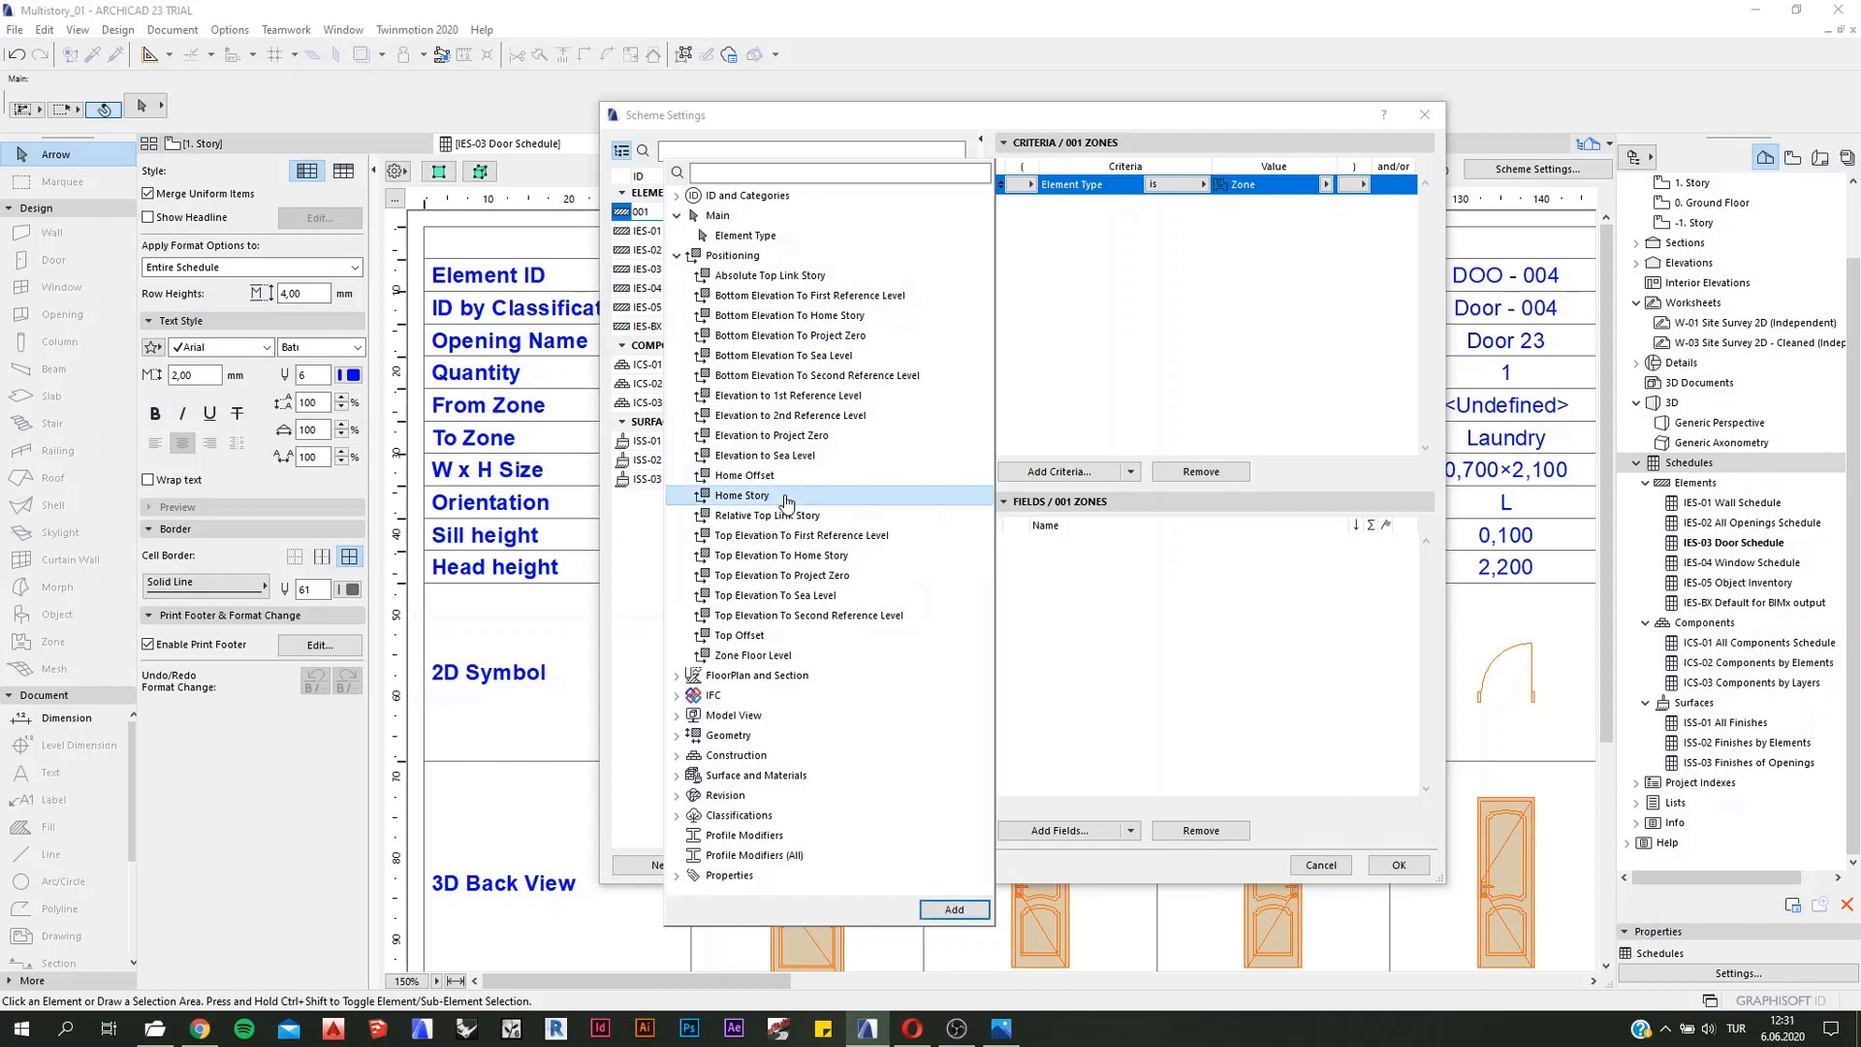
left_click(977, 909)
left_click(1162, 247)
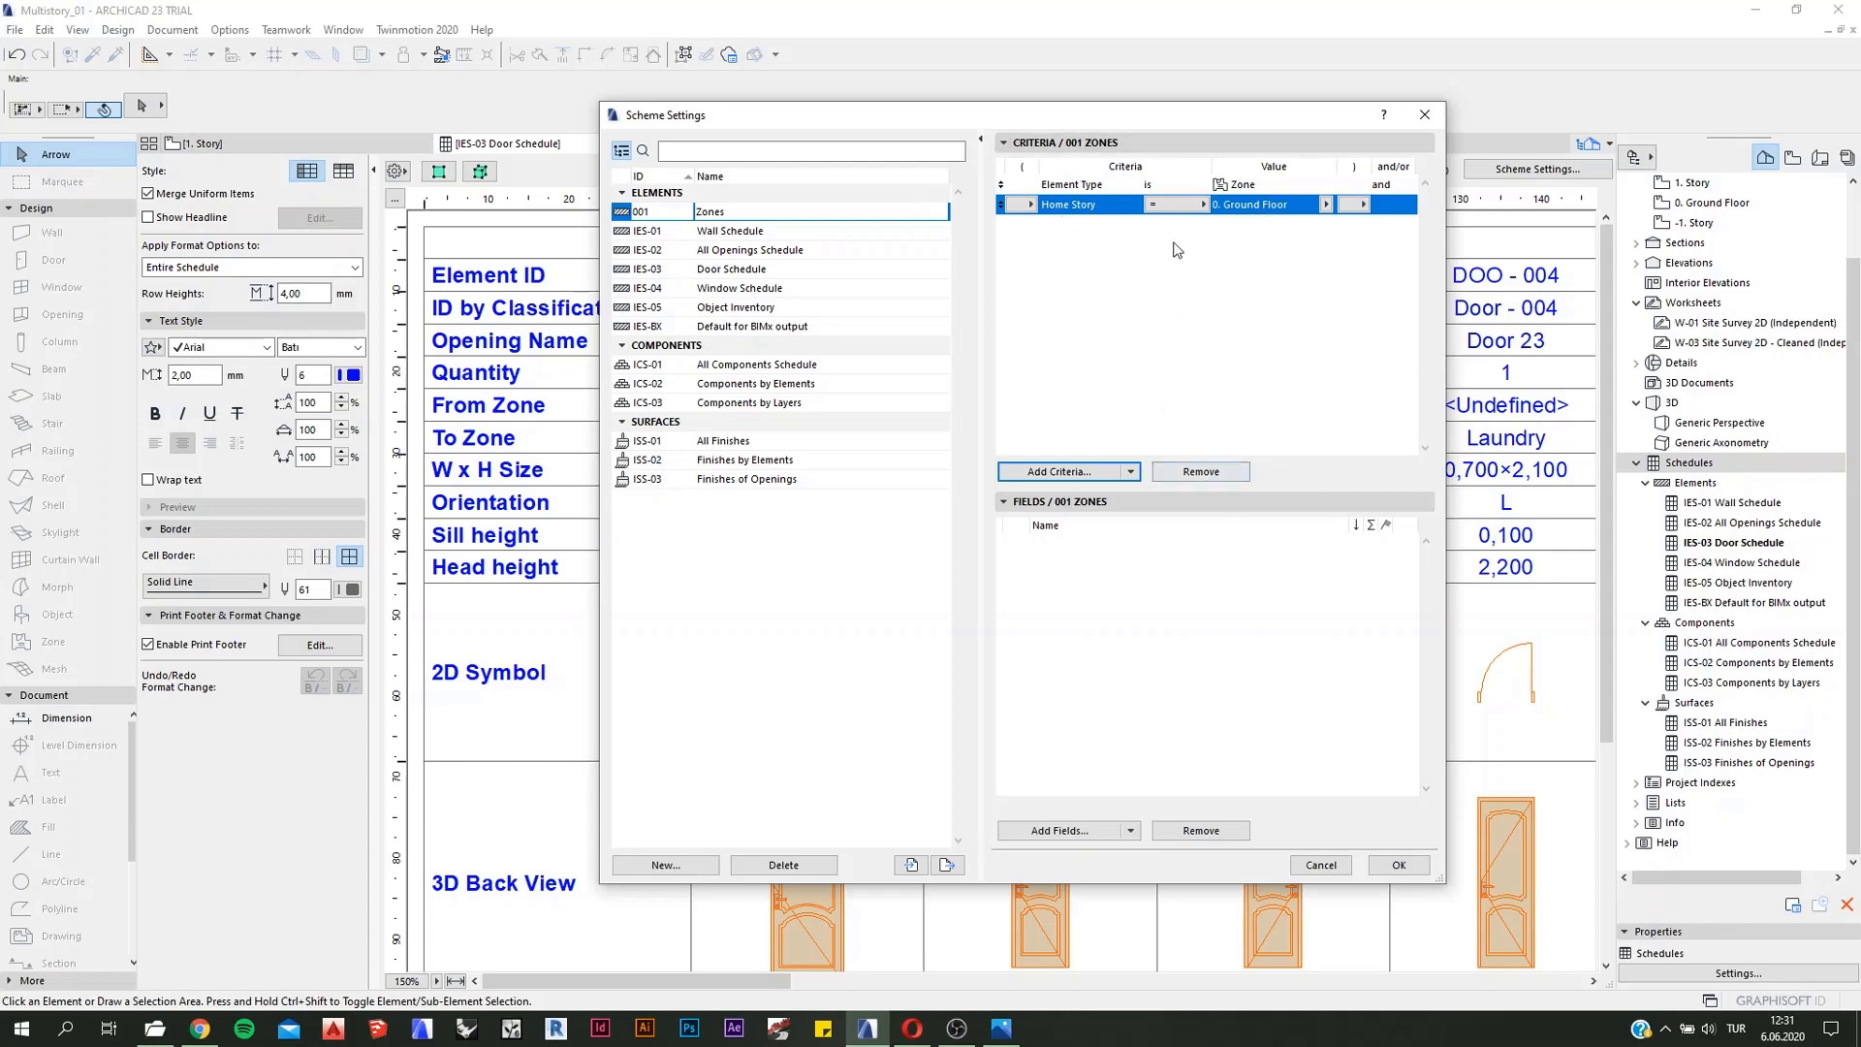
left_click(1221, 472)
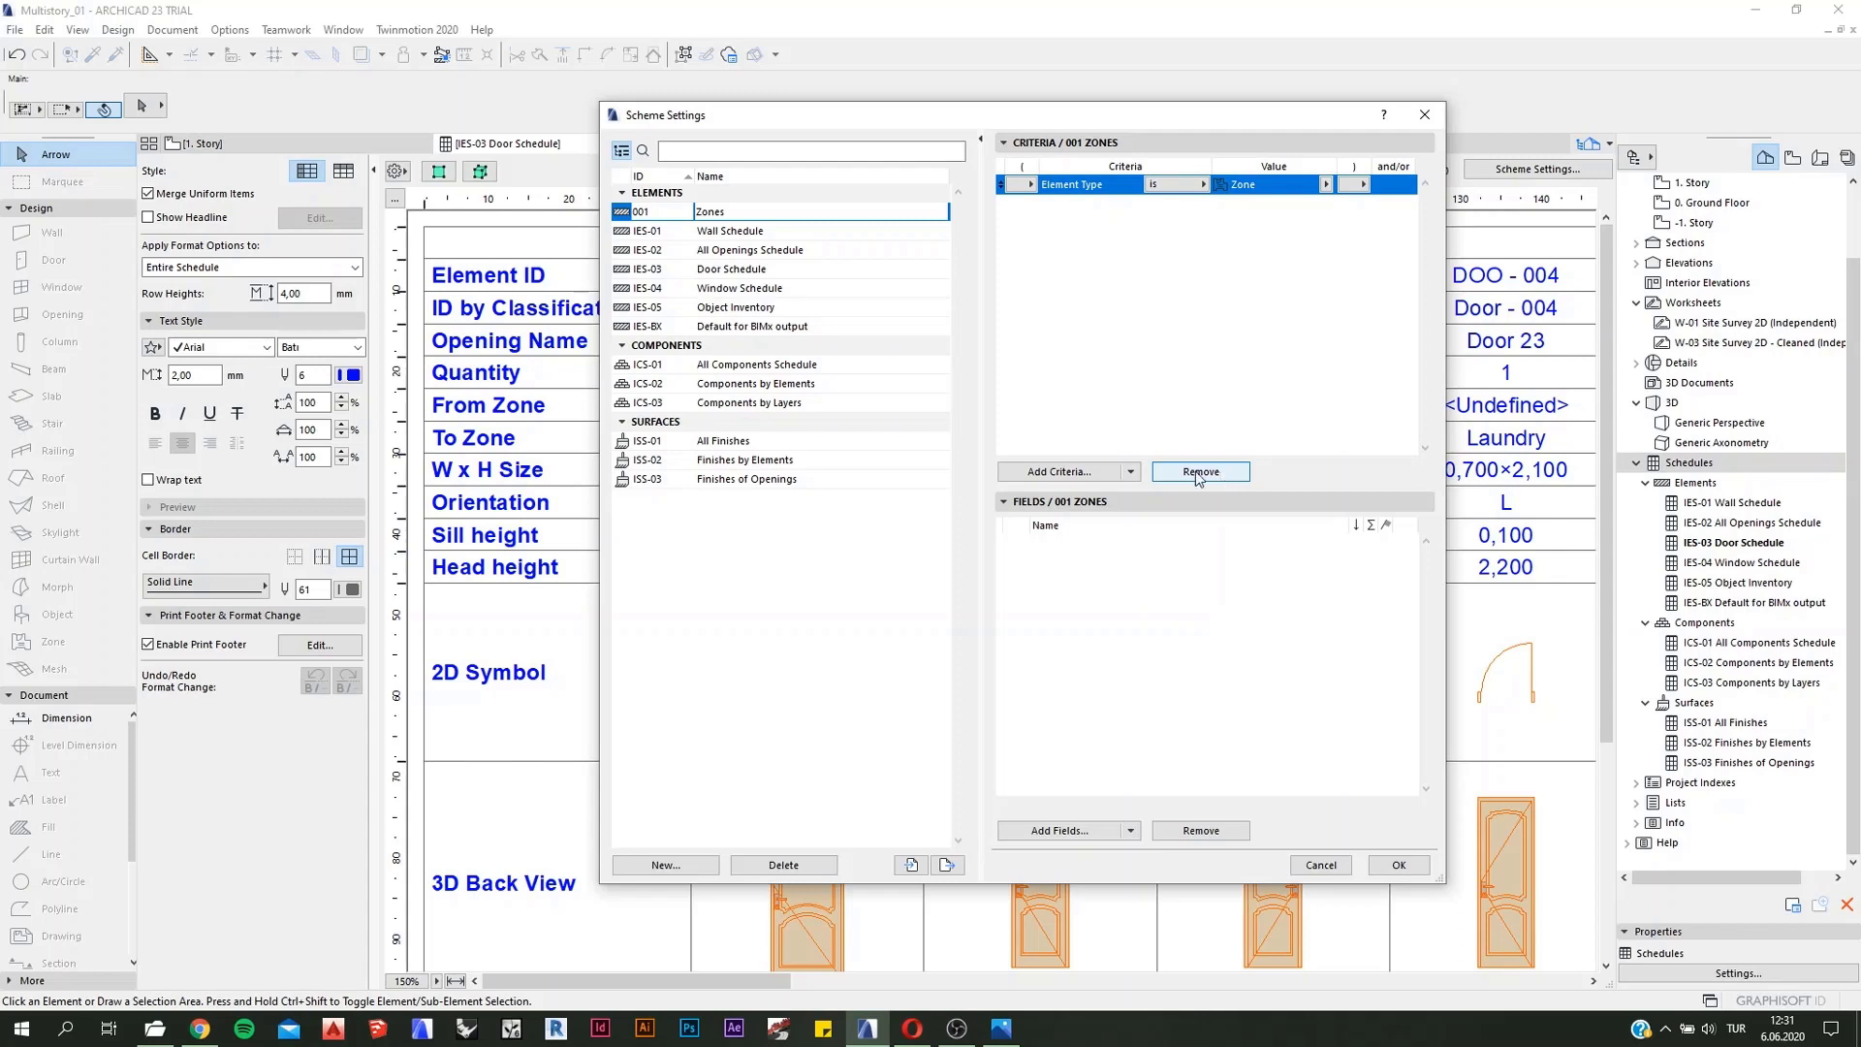
left_click(1223, 473)
Step: Add the zone fields Calculated Area, Zone Name and Zone Number to the Zones scheme
left_click(1060, 831)
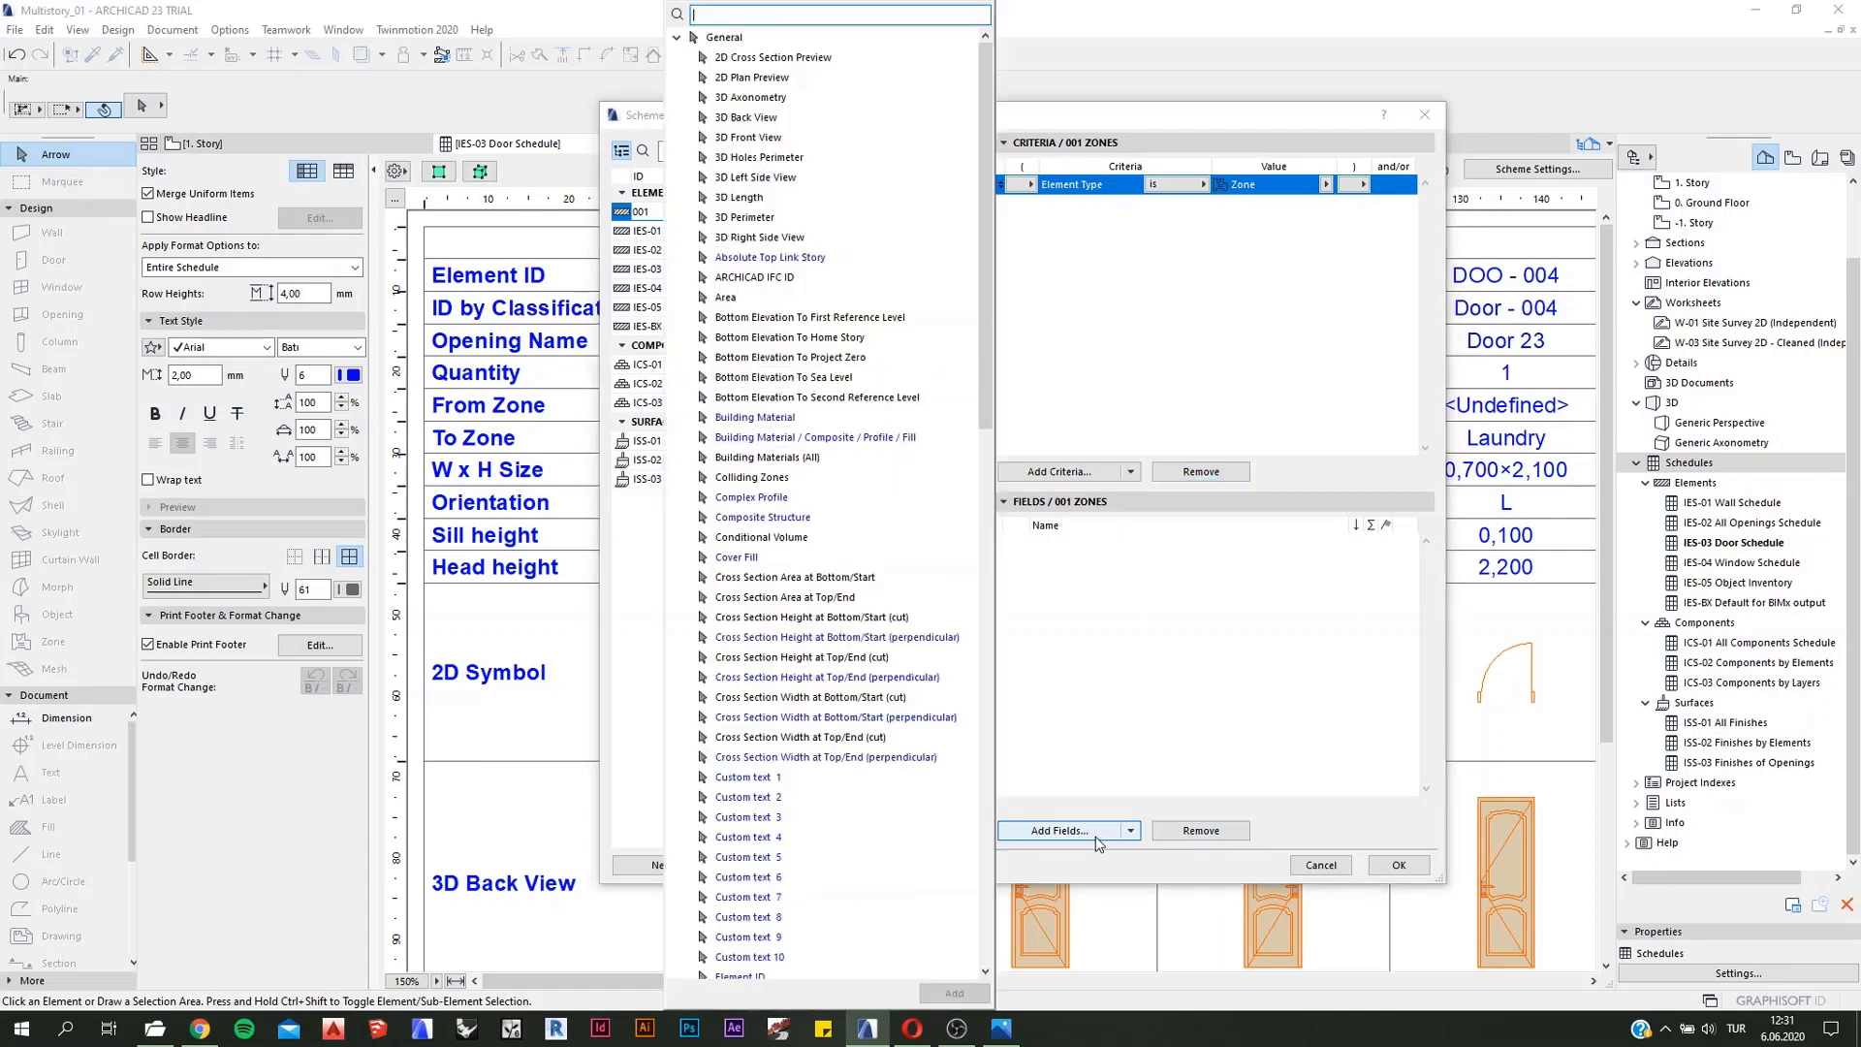
left_click(676, 37)
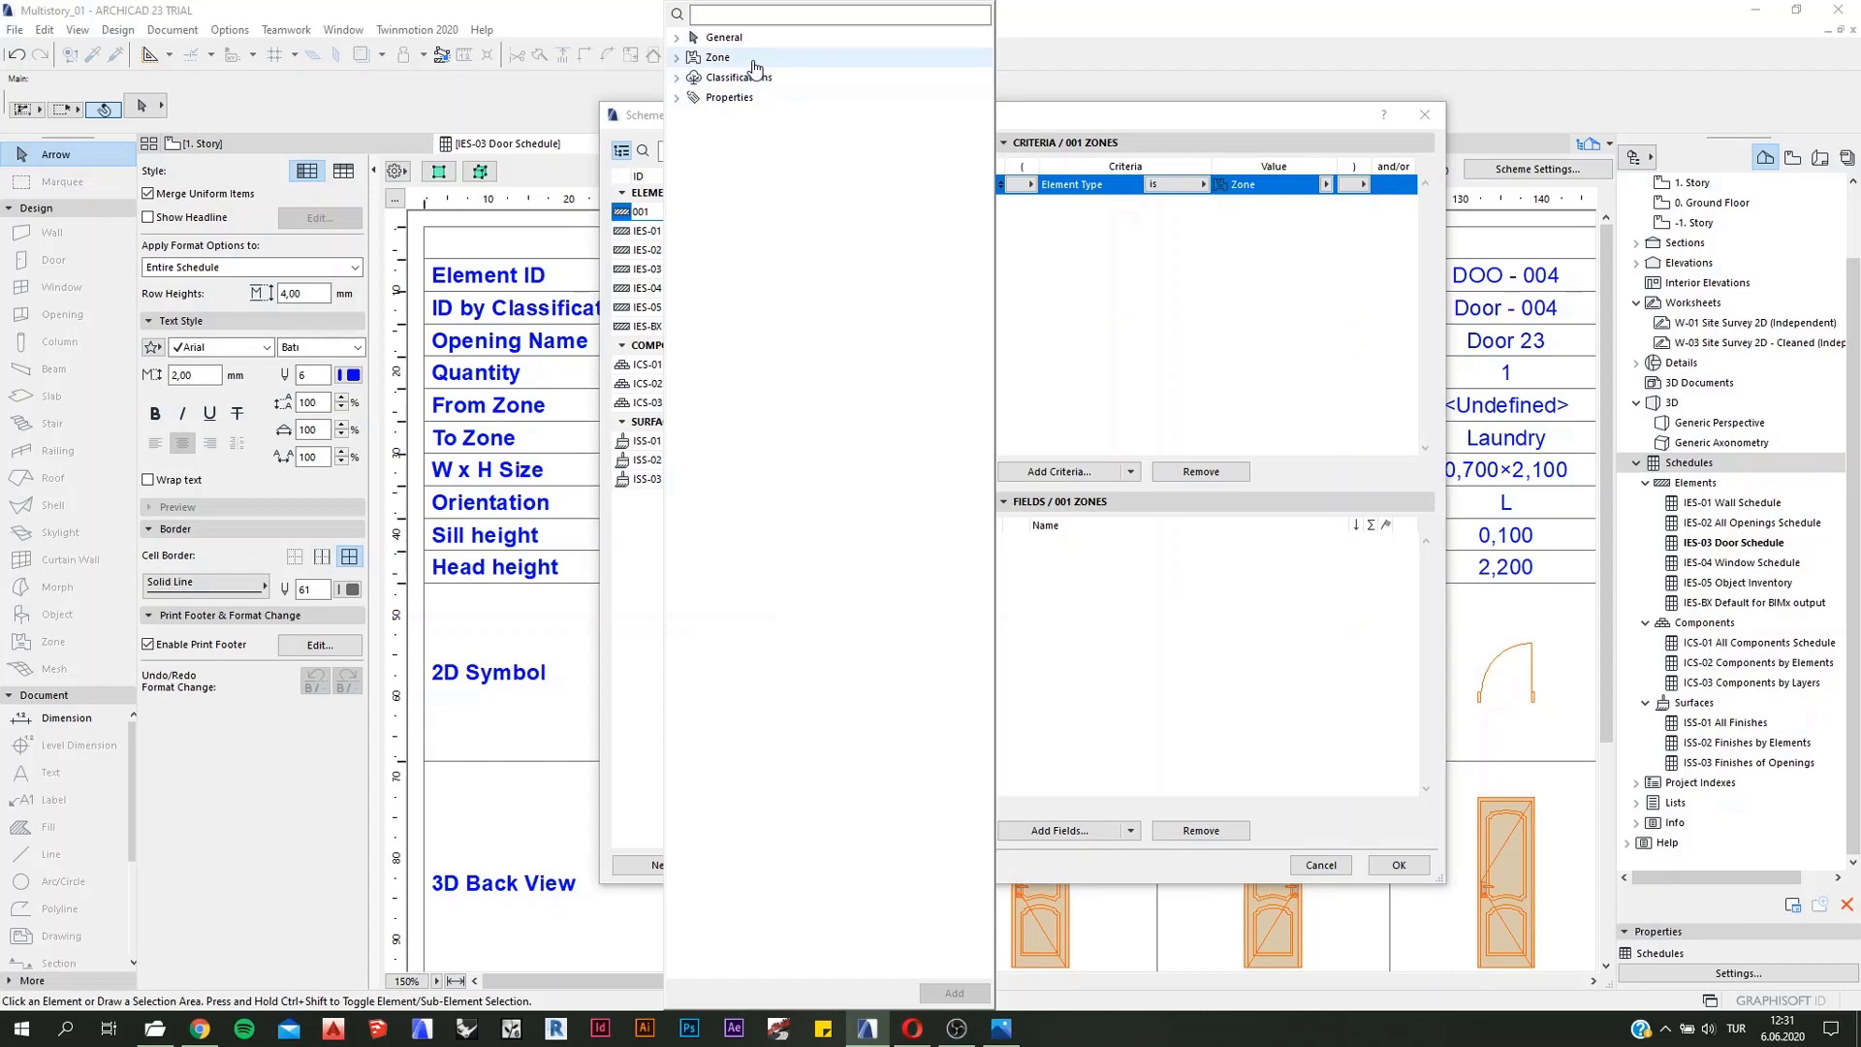
left_click(676, 58)
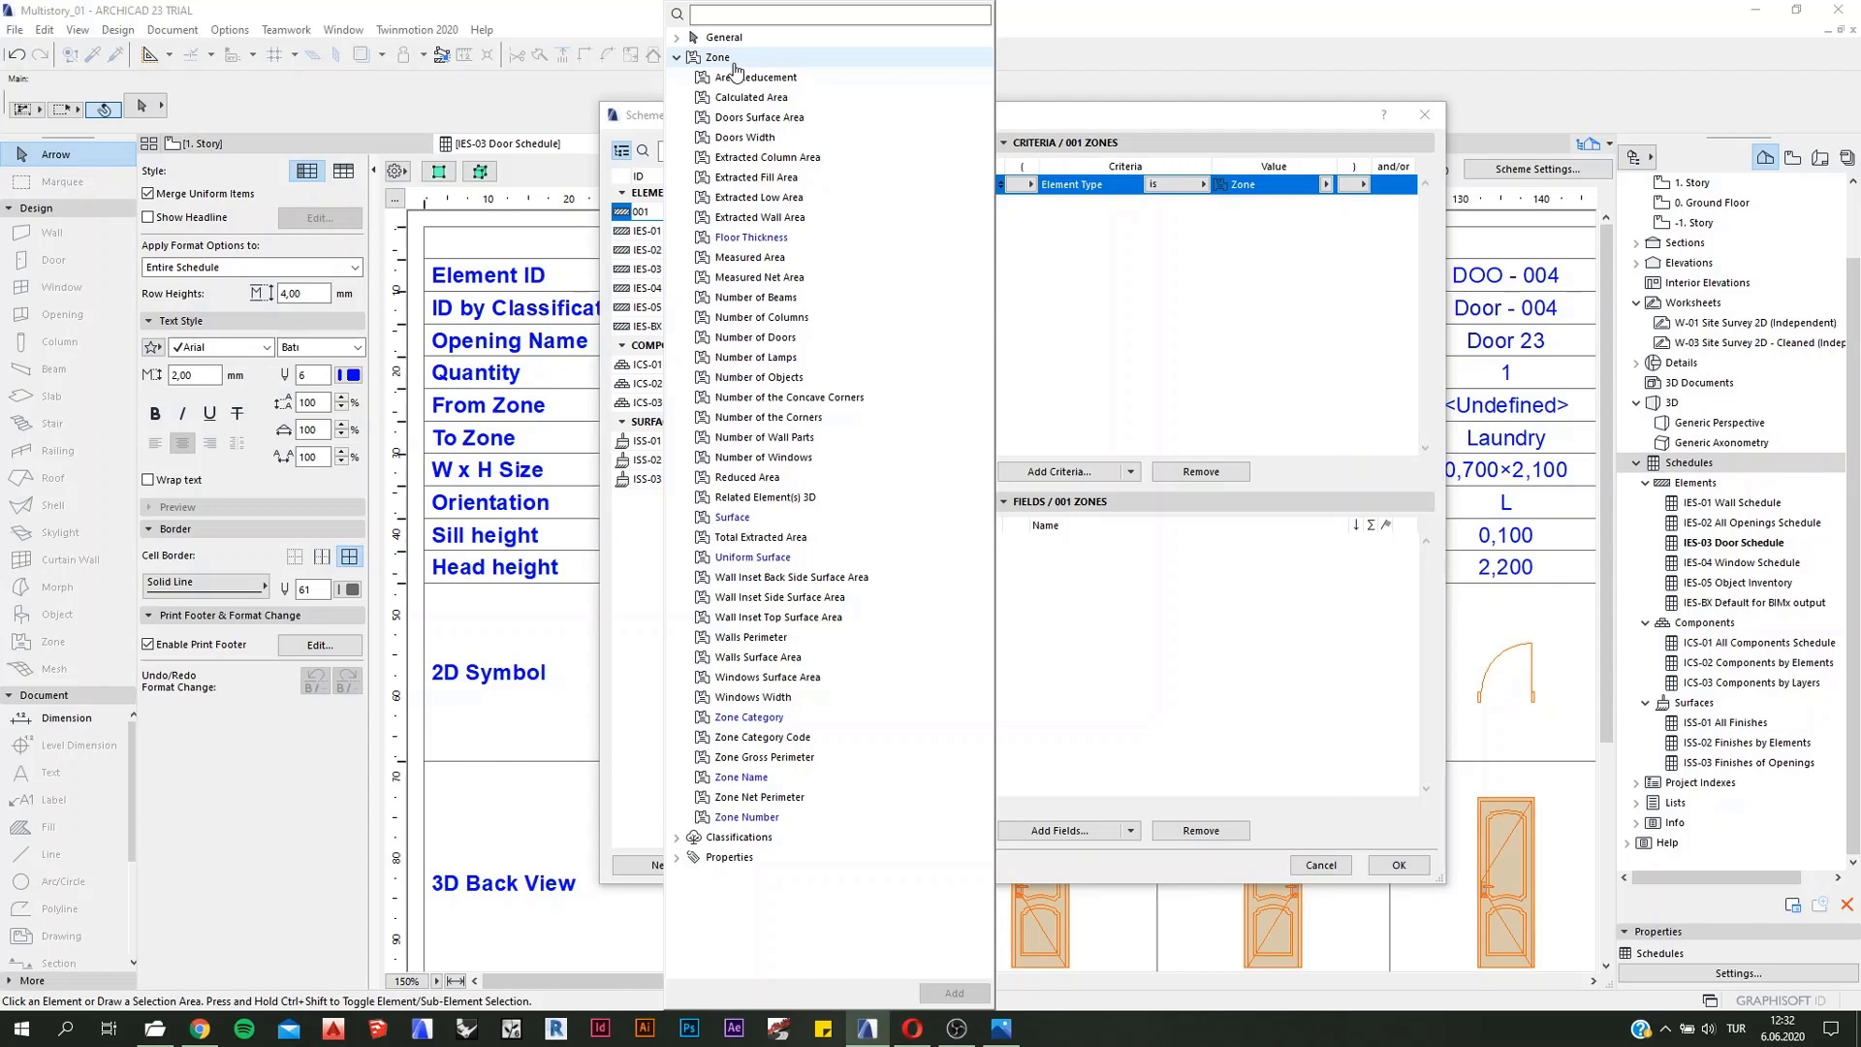
left_click(788, 100)
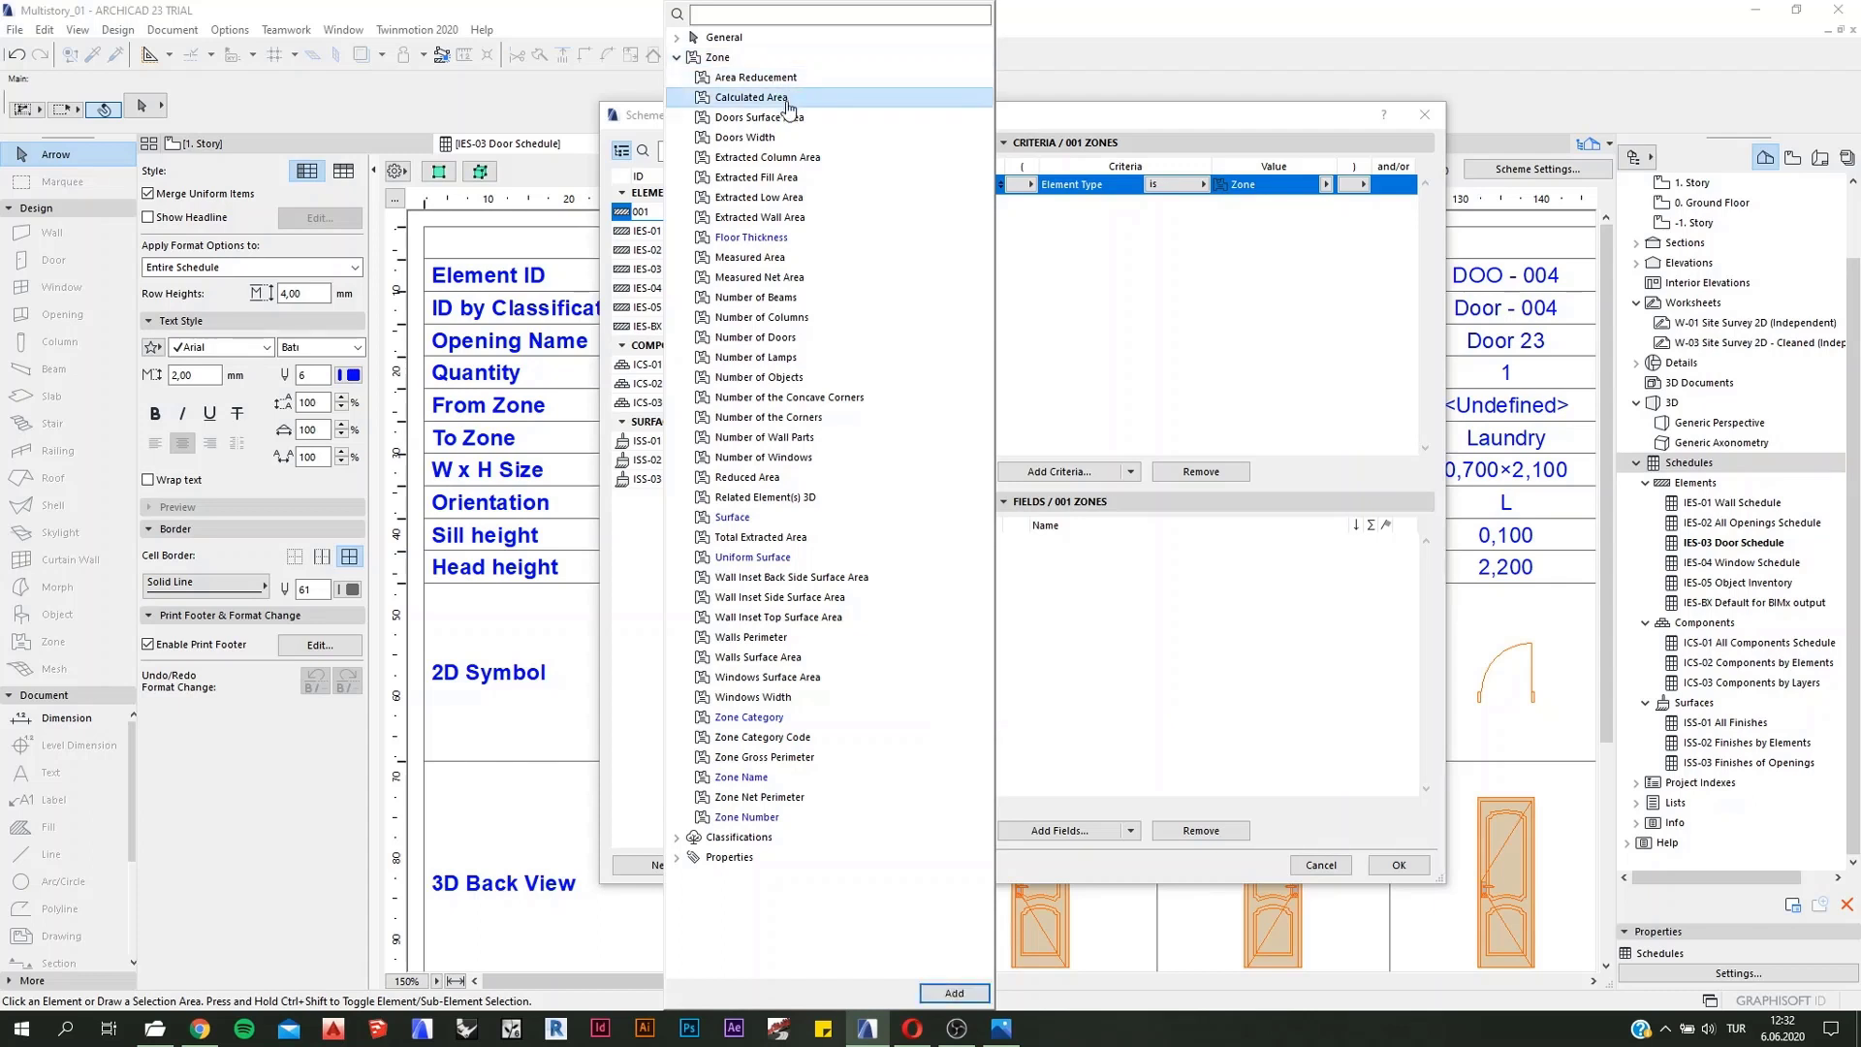
double_click(767, 102)
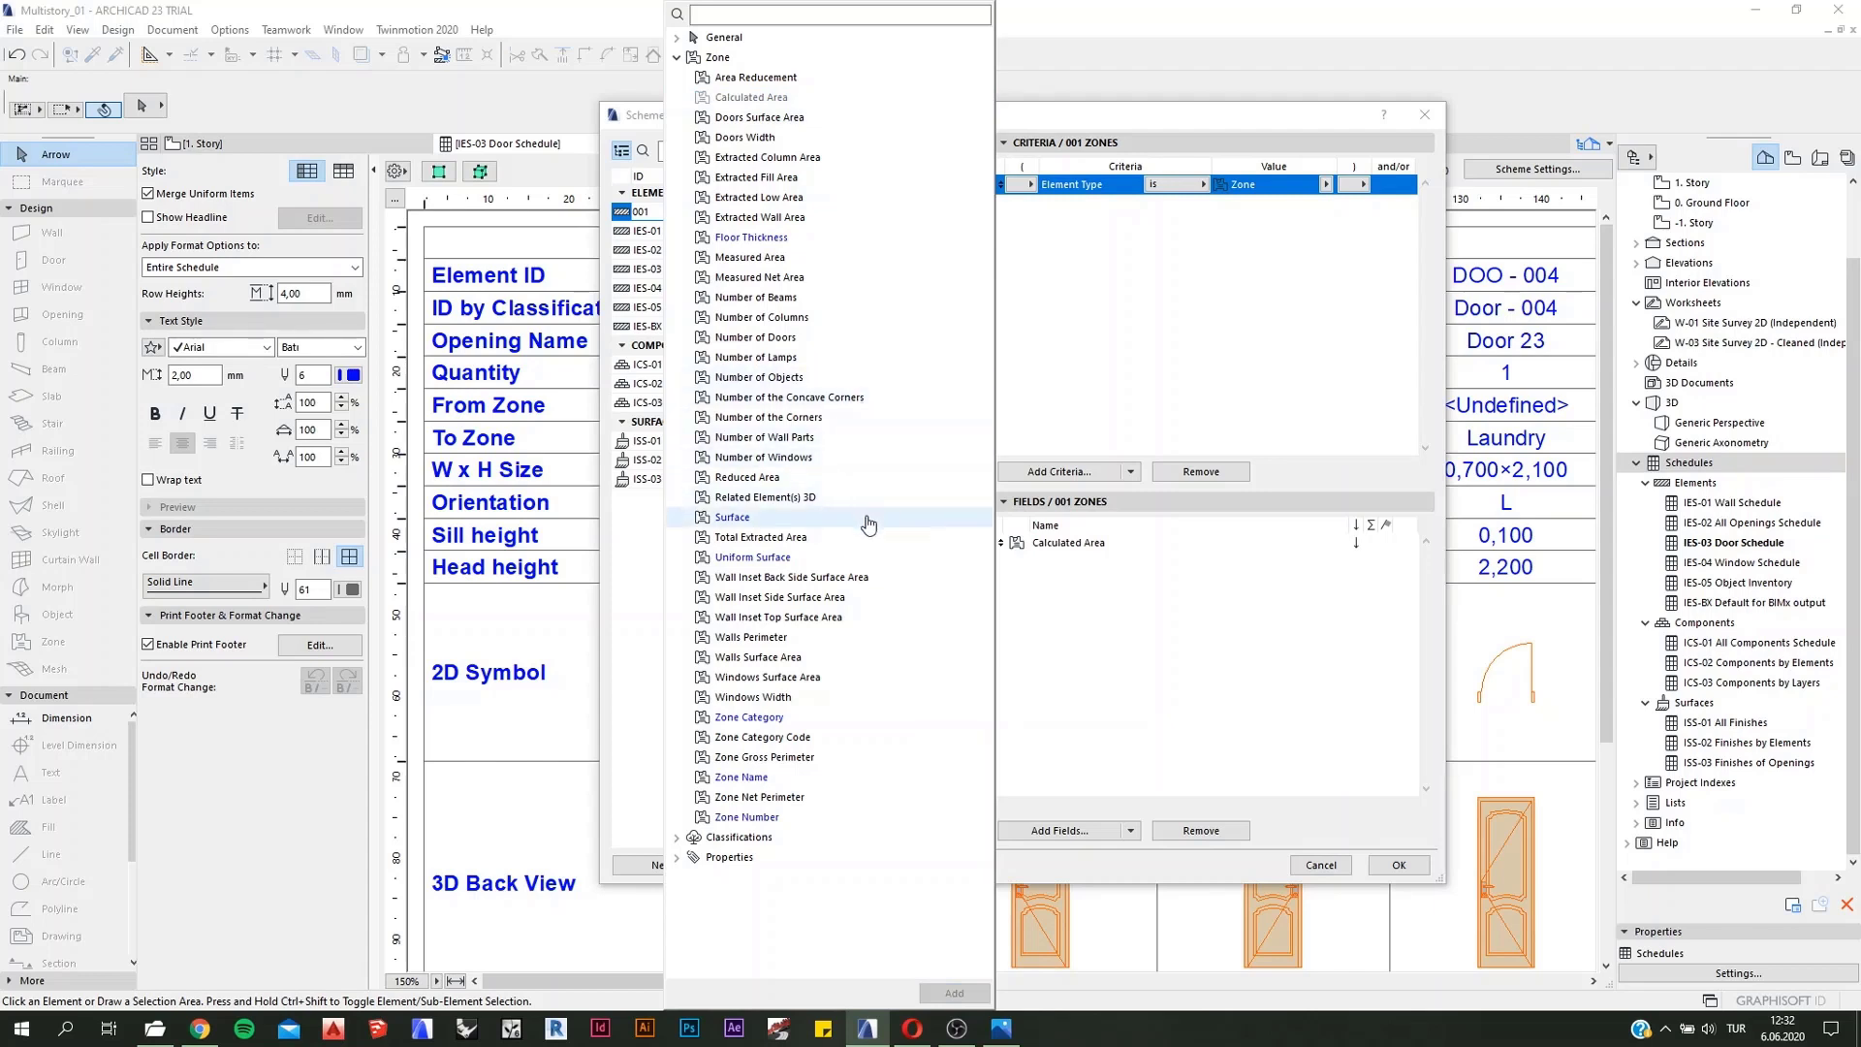
double_click(747, 779)
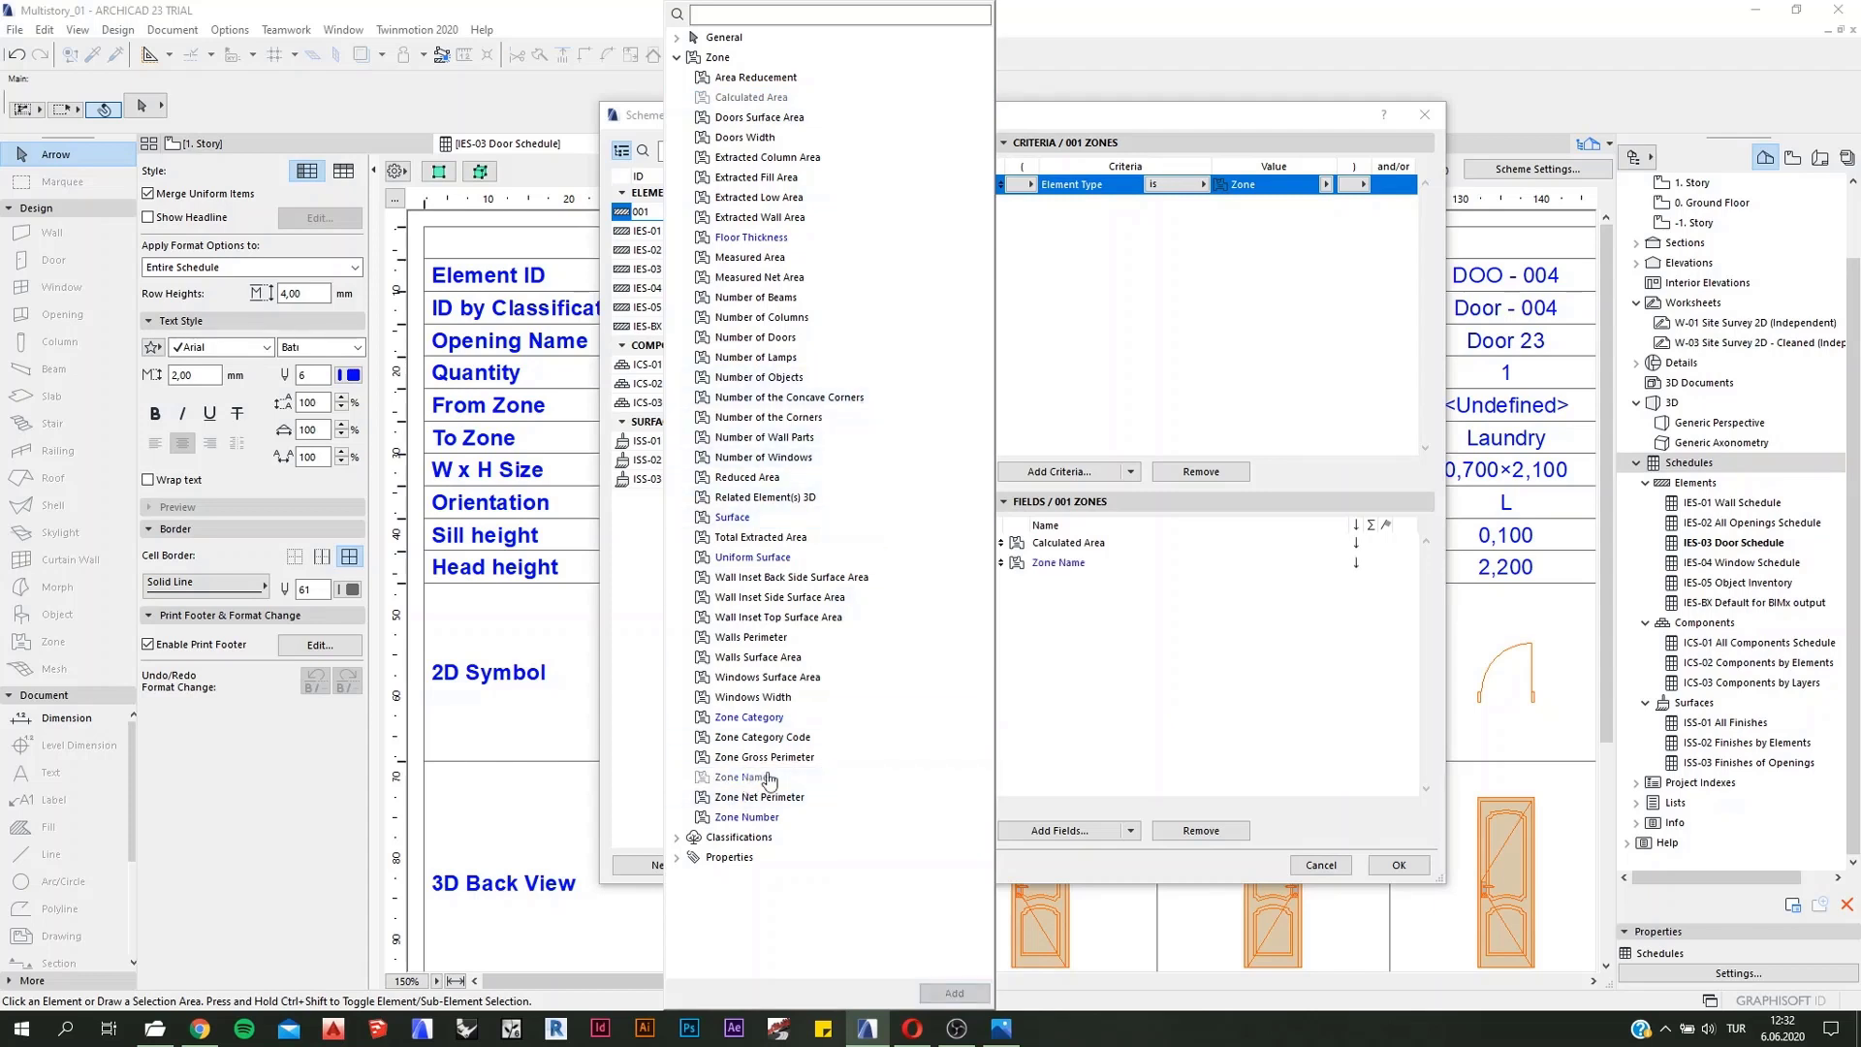
double_click(747, 817)
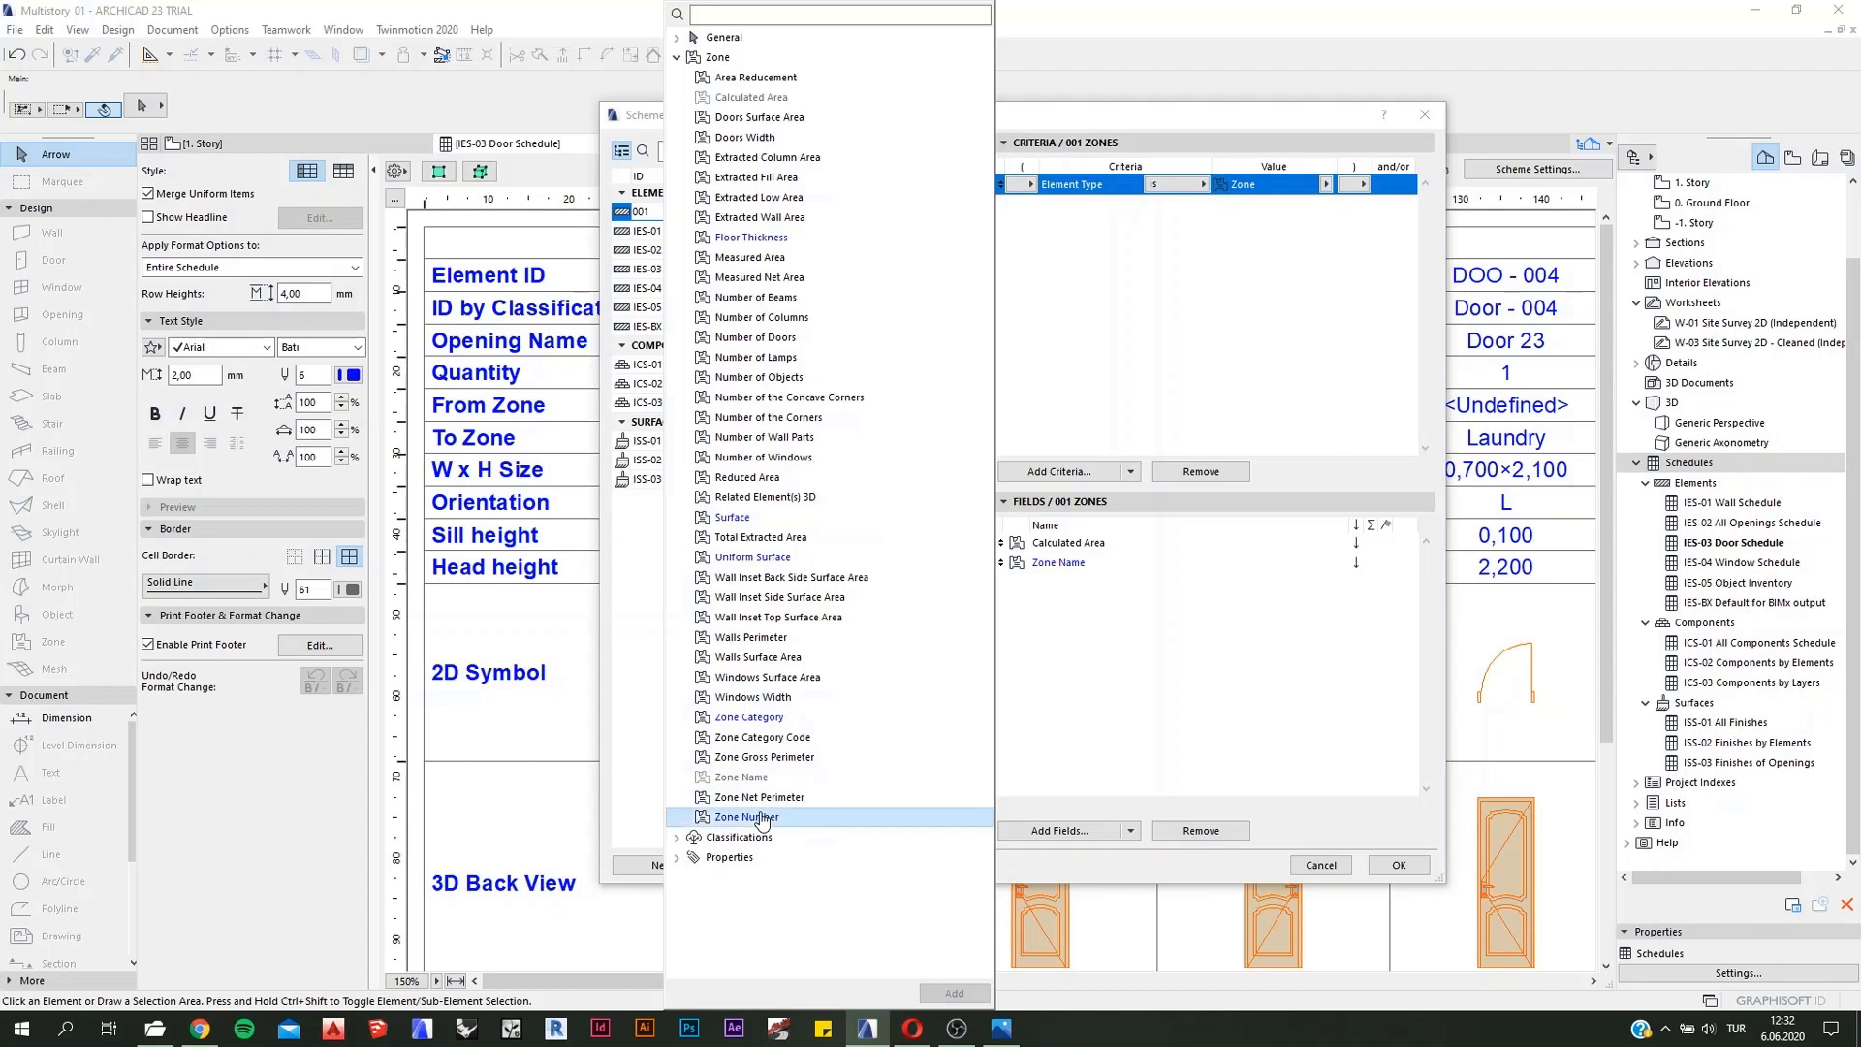
Step: Find the story fields, add Home Story Name to the Zones scheme and accept the scheme settings
left_click(677, 59)
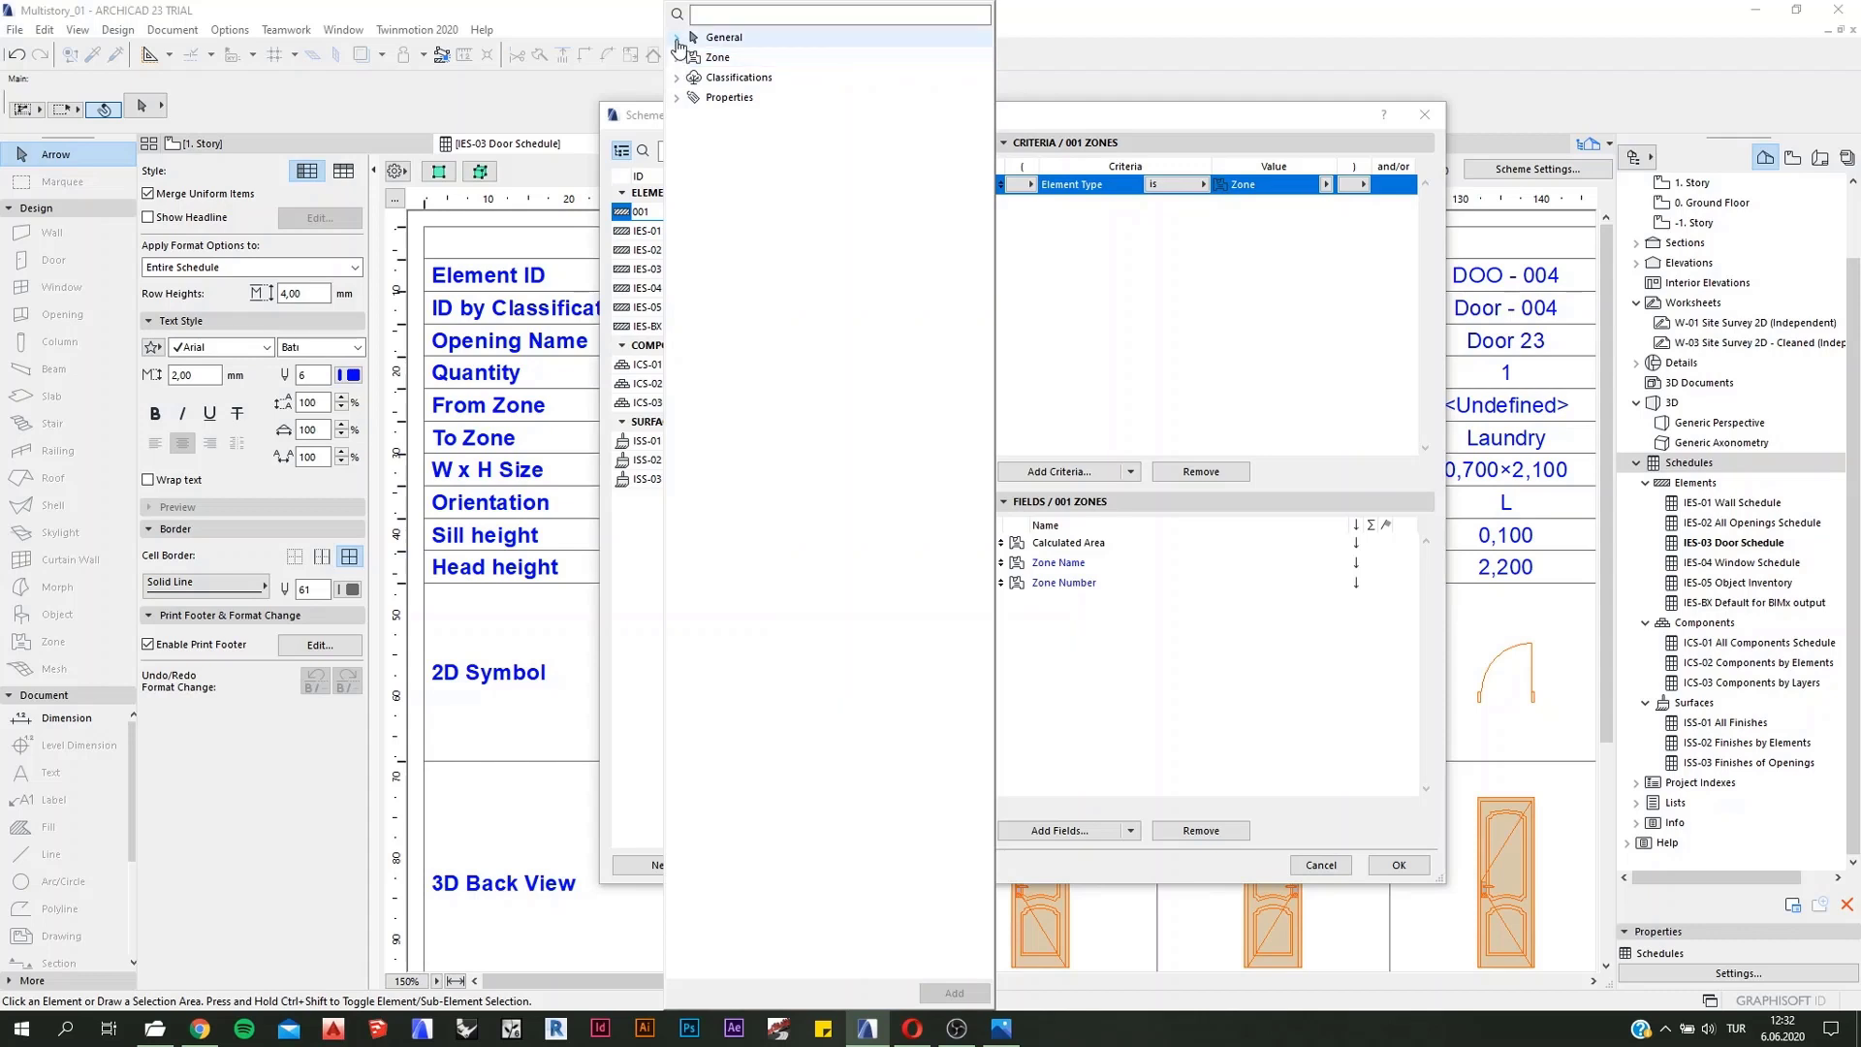
left_click(676, 39)
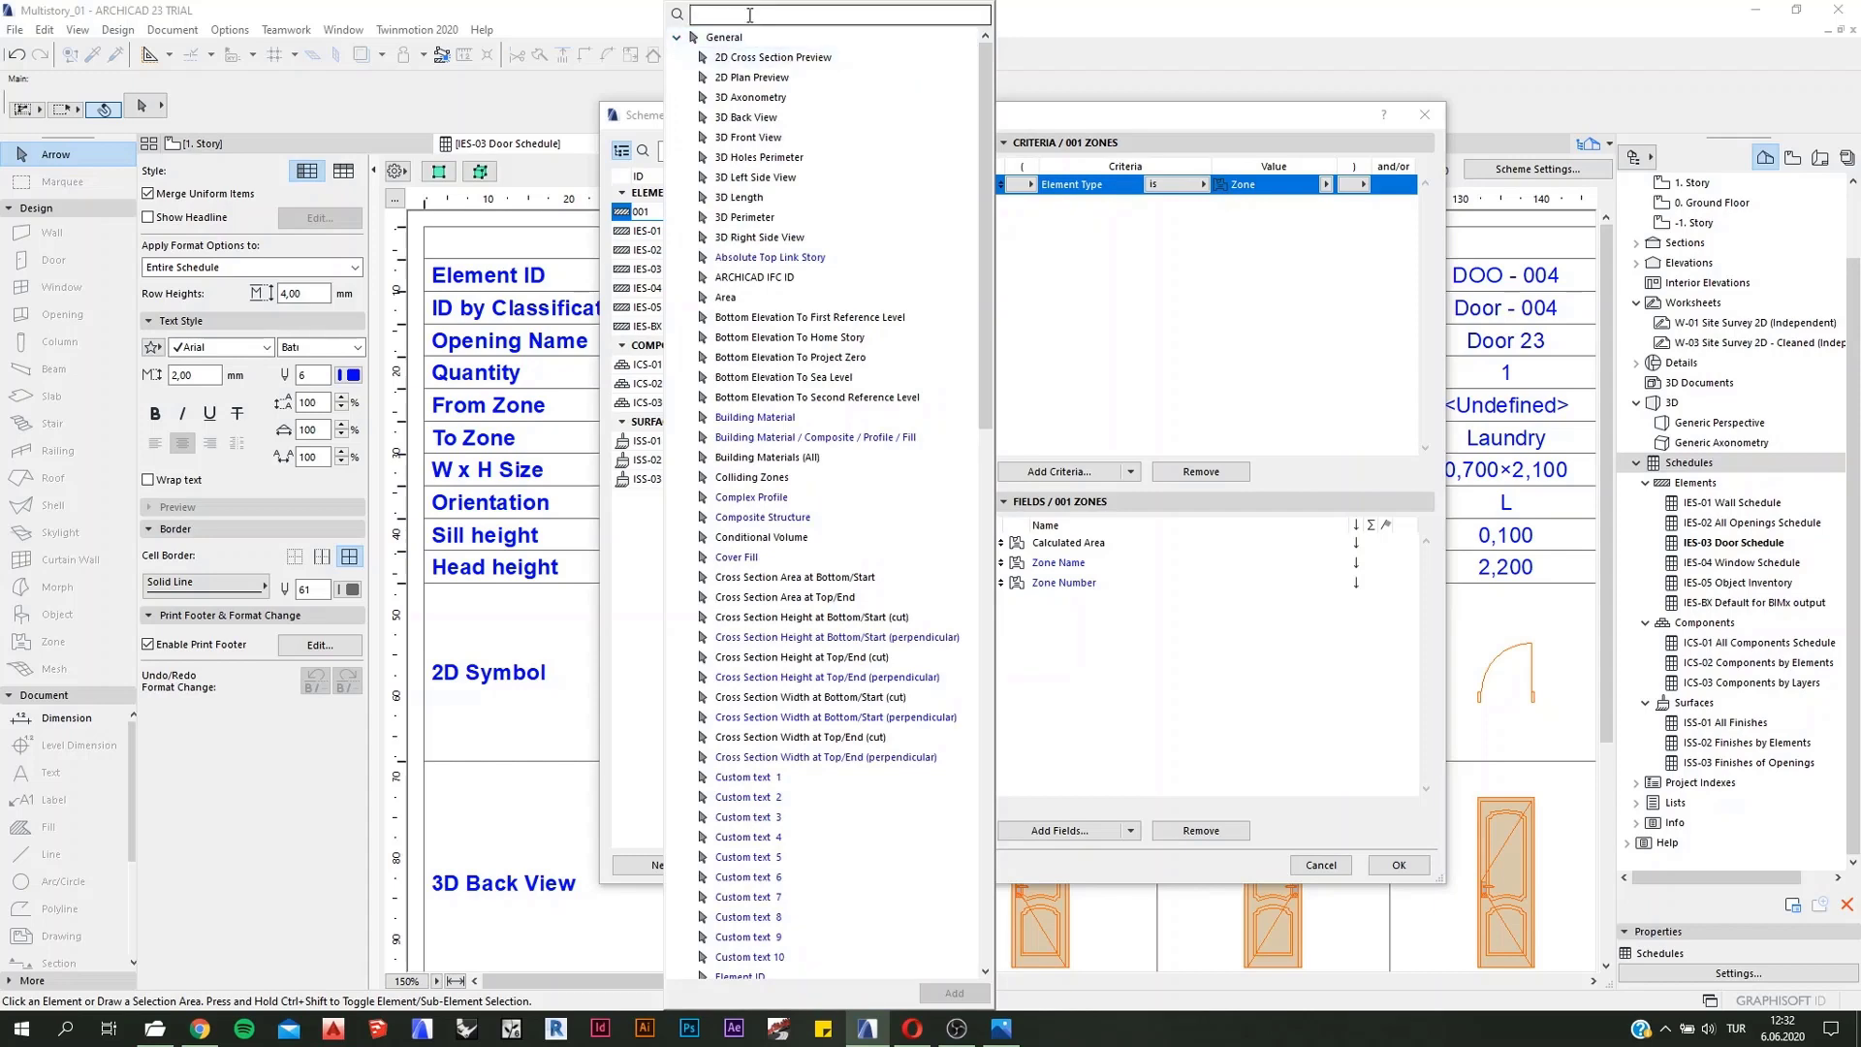
left_click(681, 36)
left_click(734, 14)
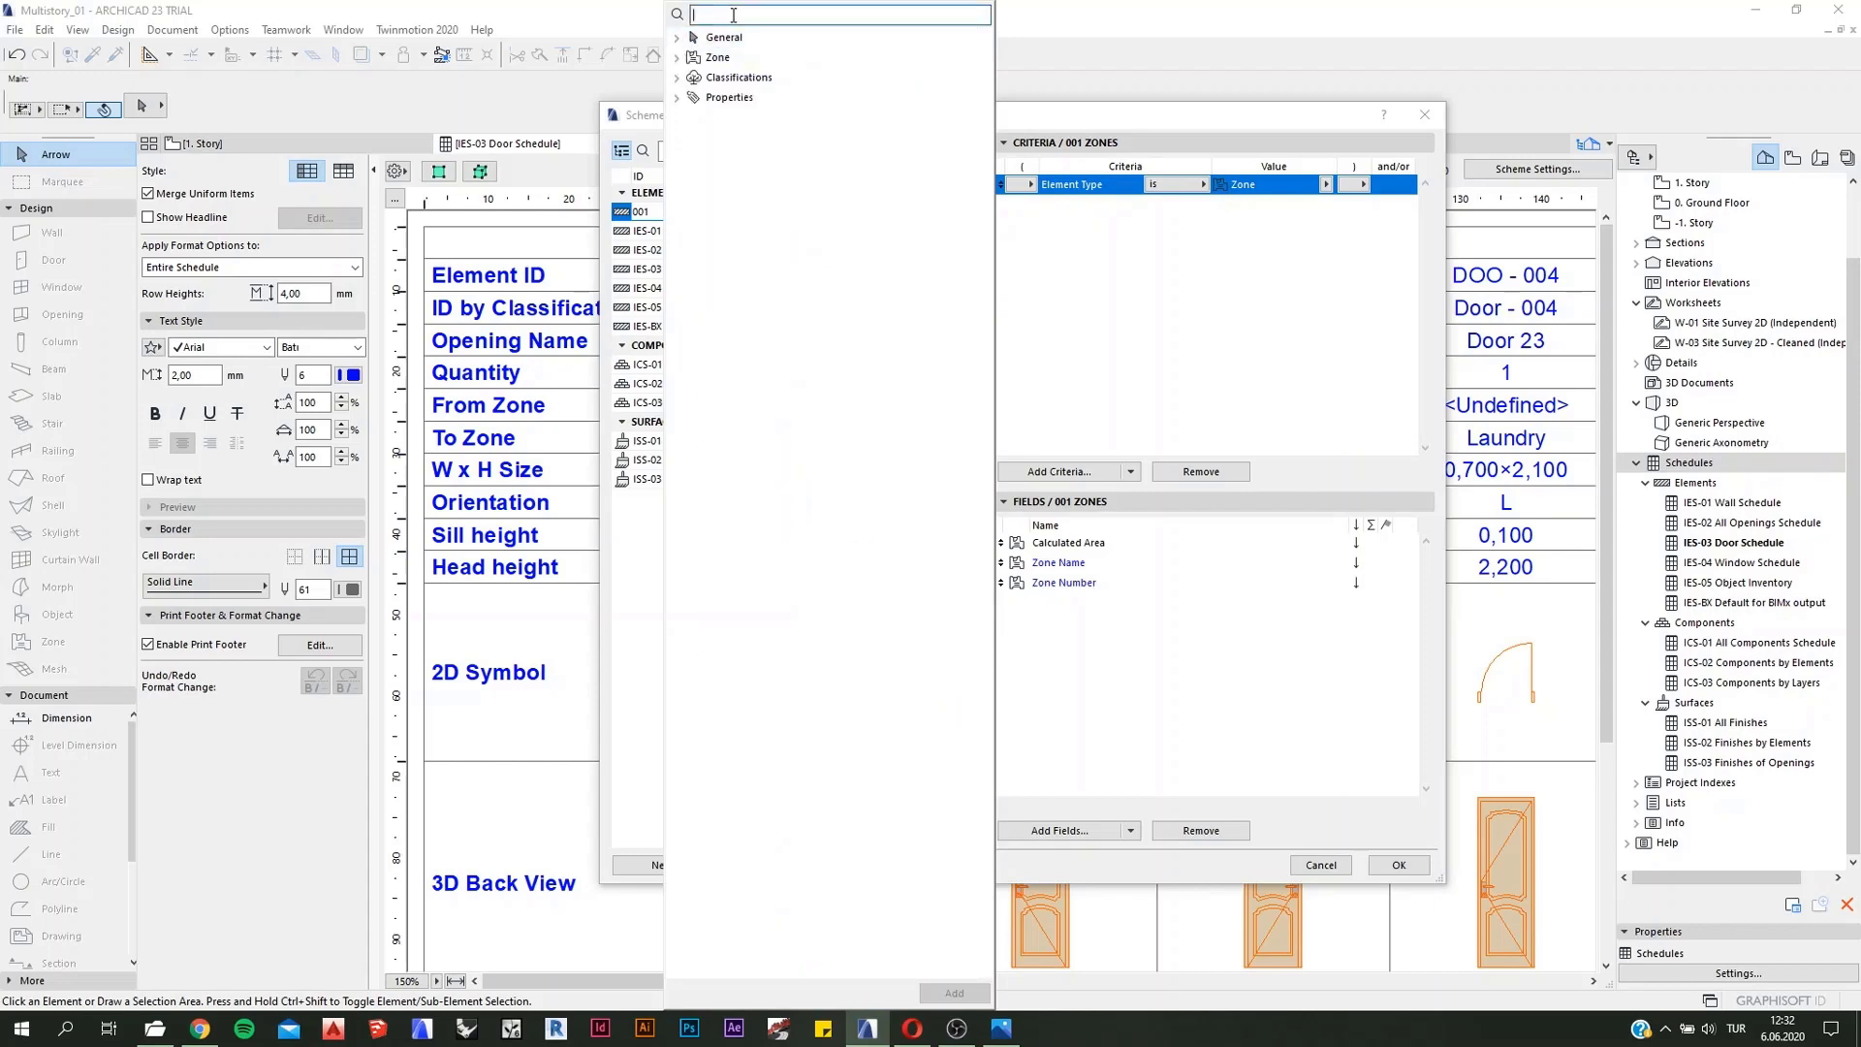
type("story")
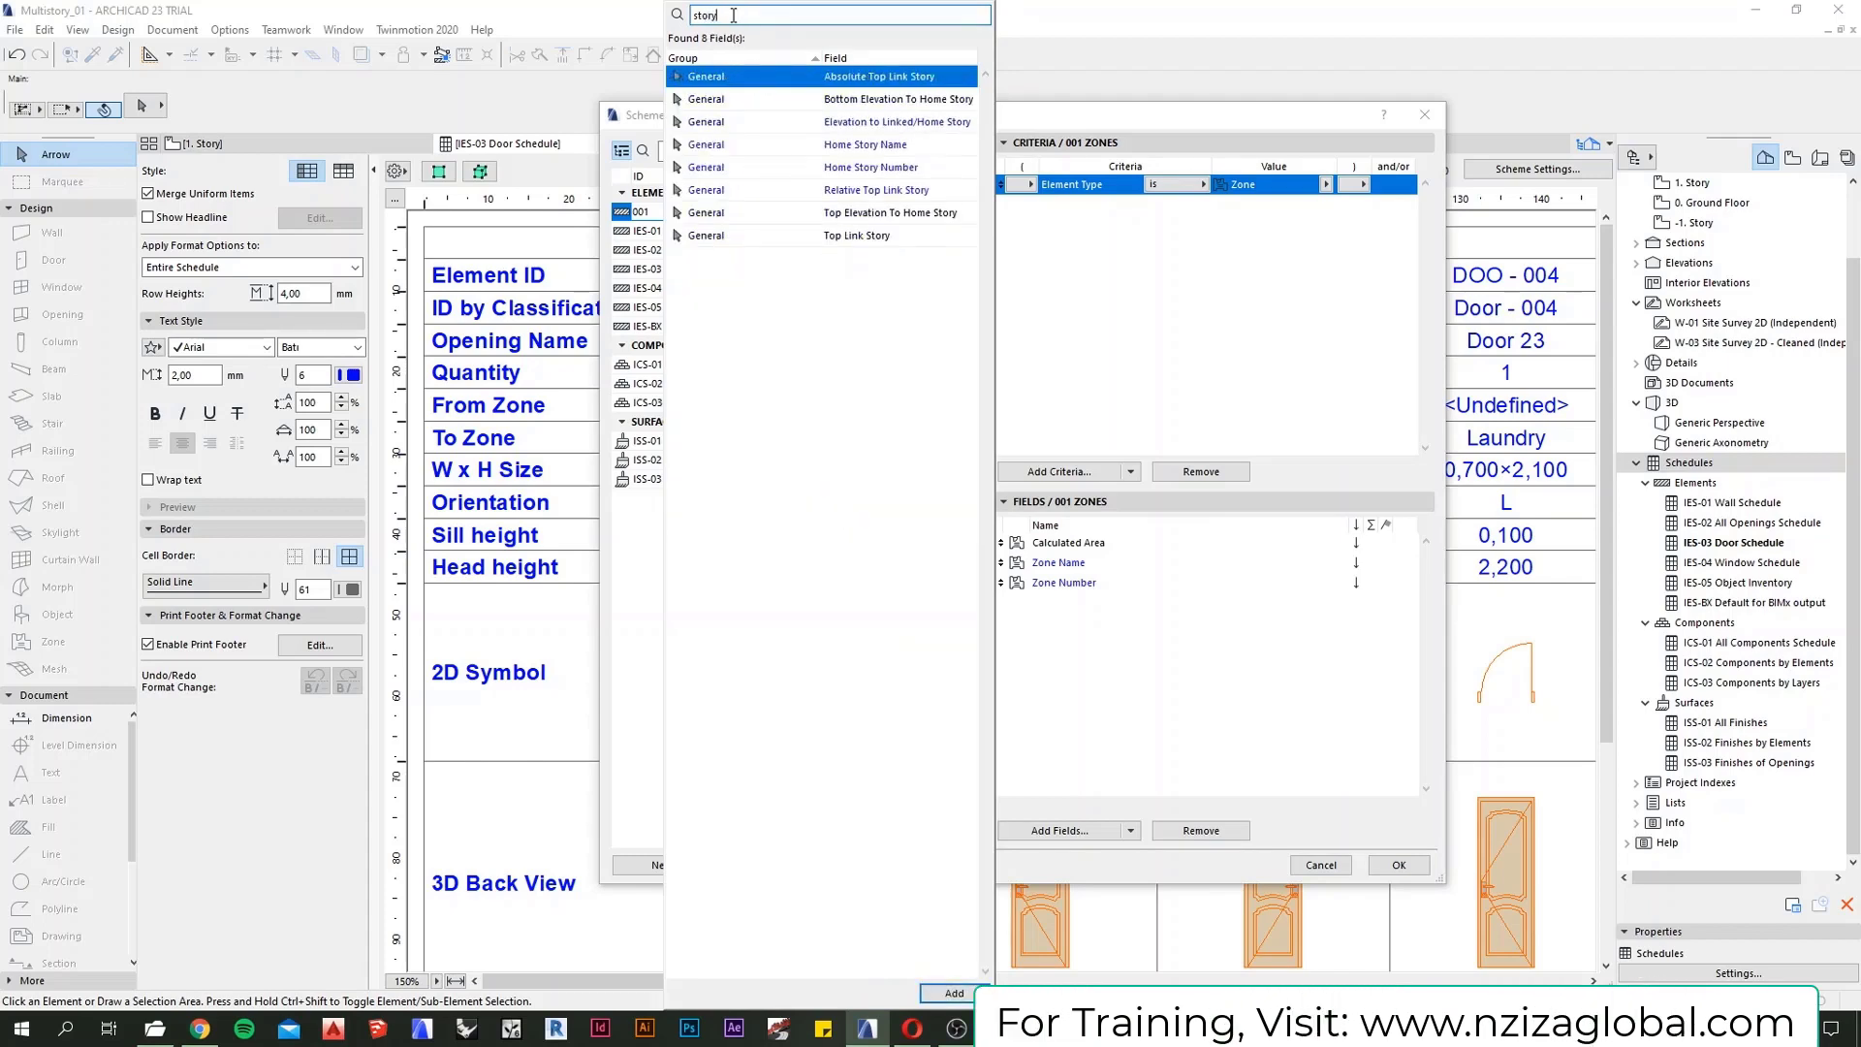
left_click(839, 155)
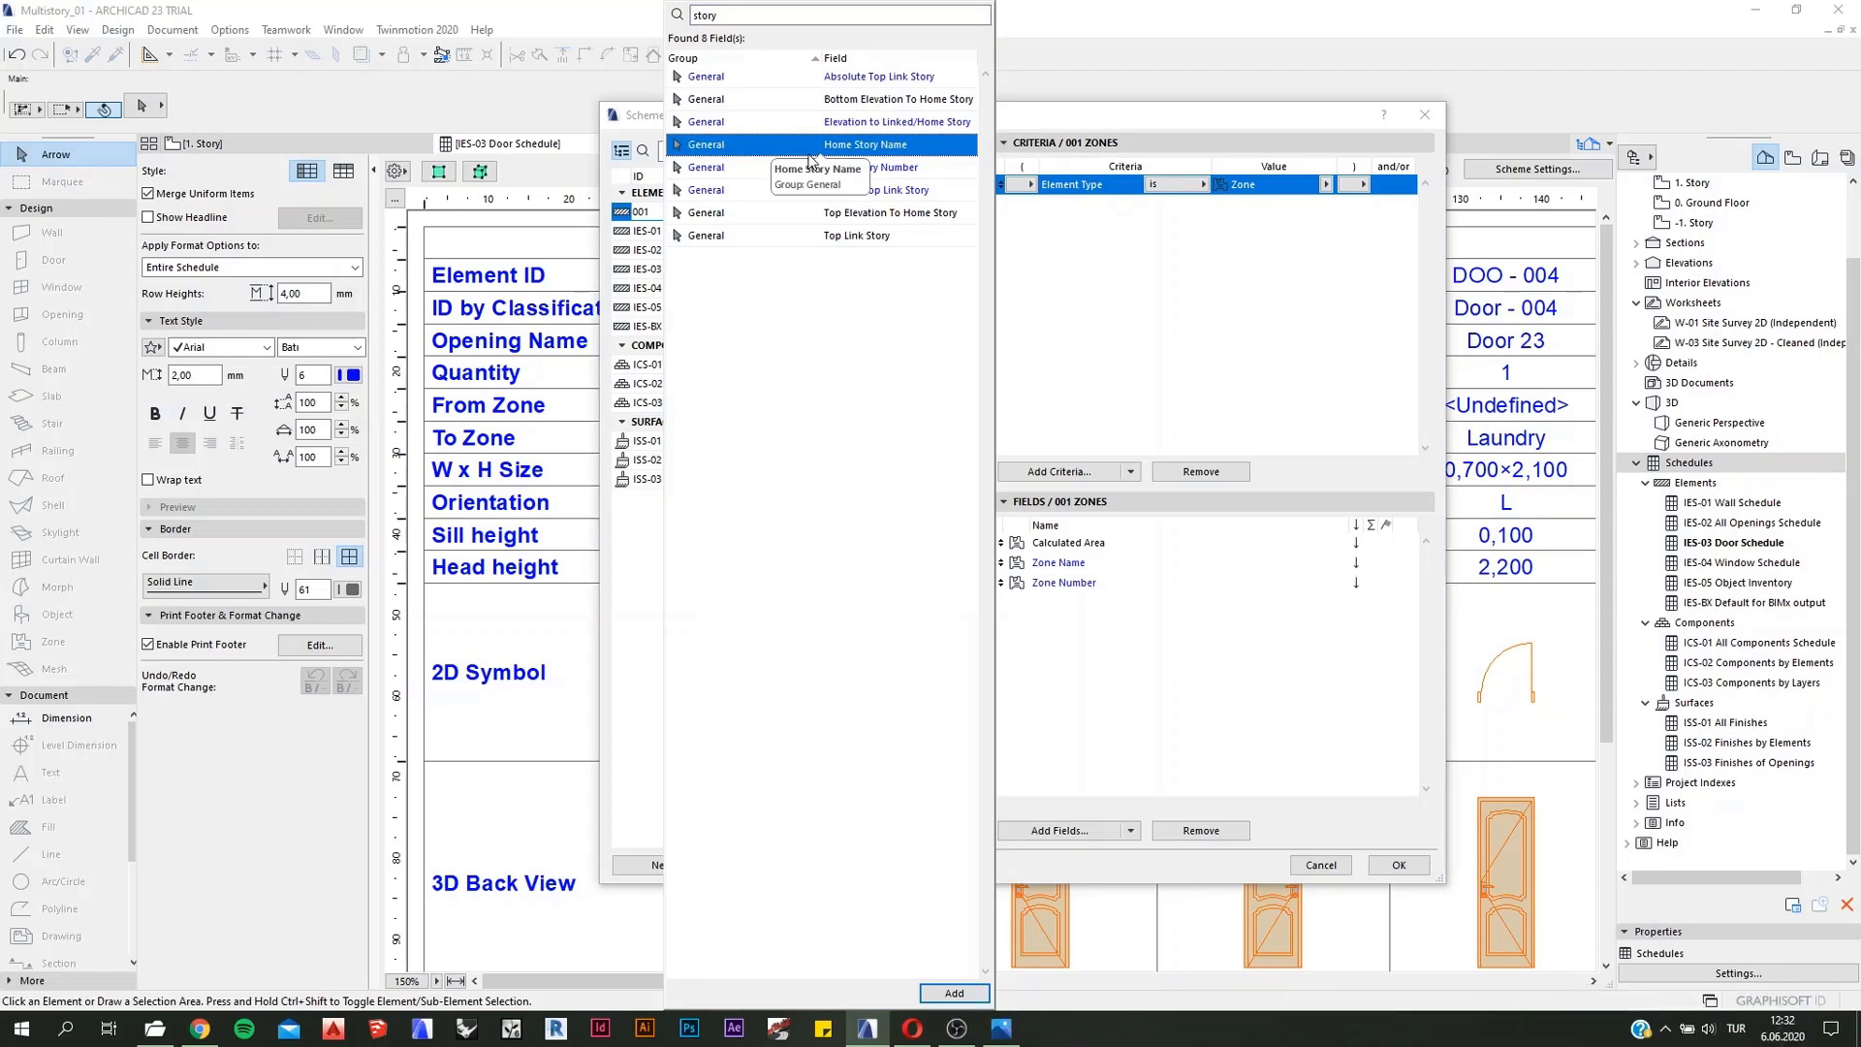
left_click(954, 993)
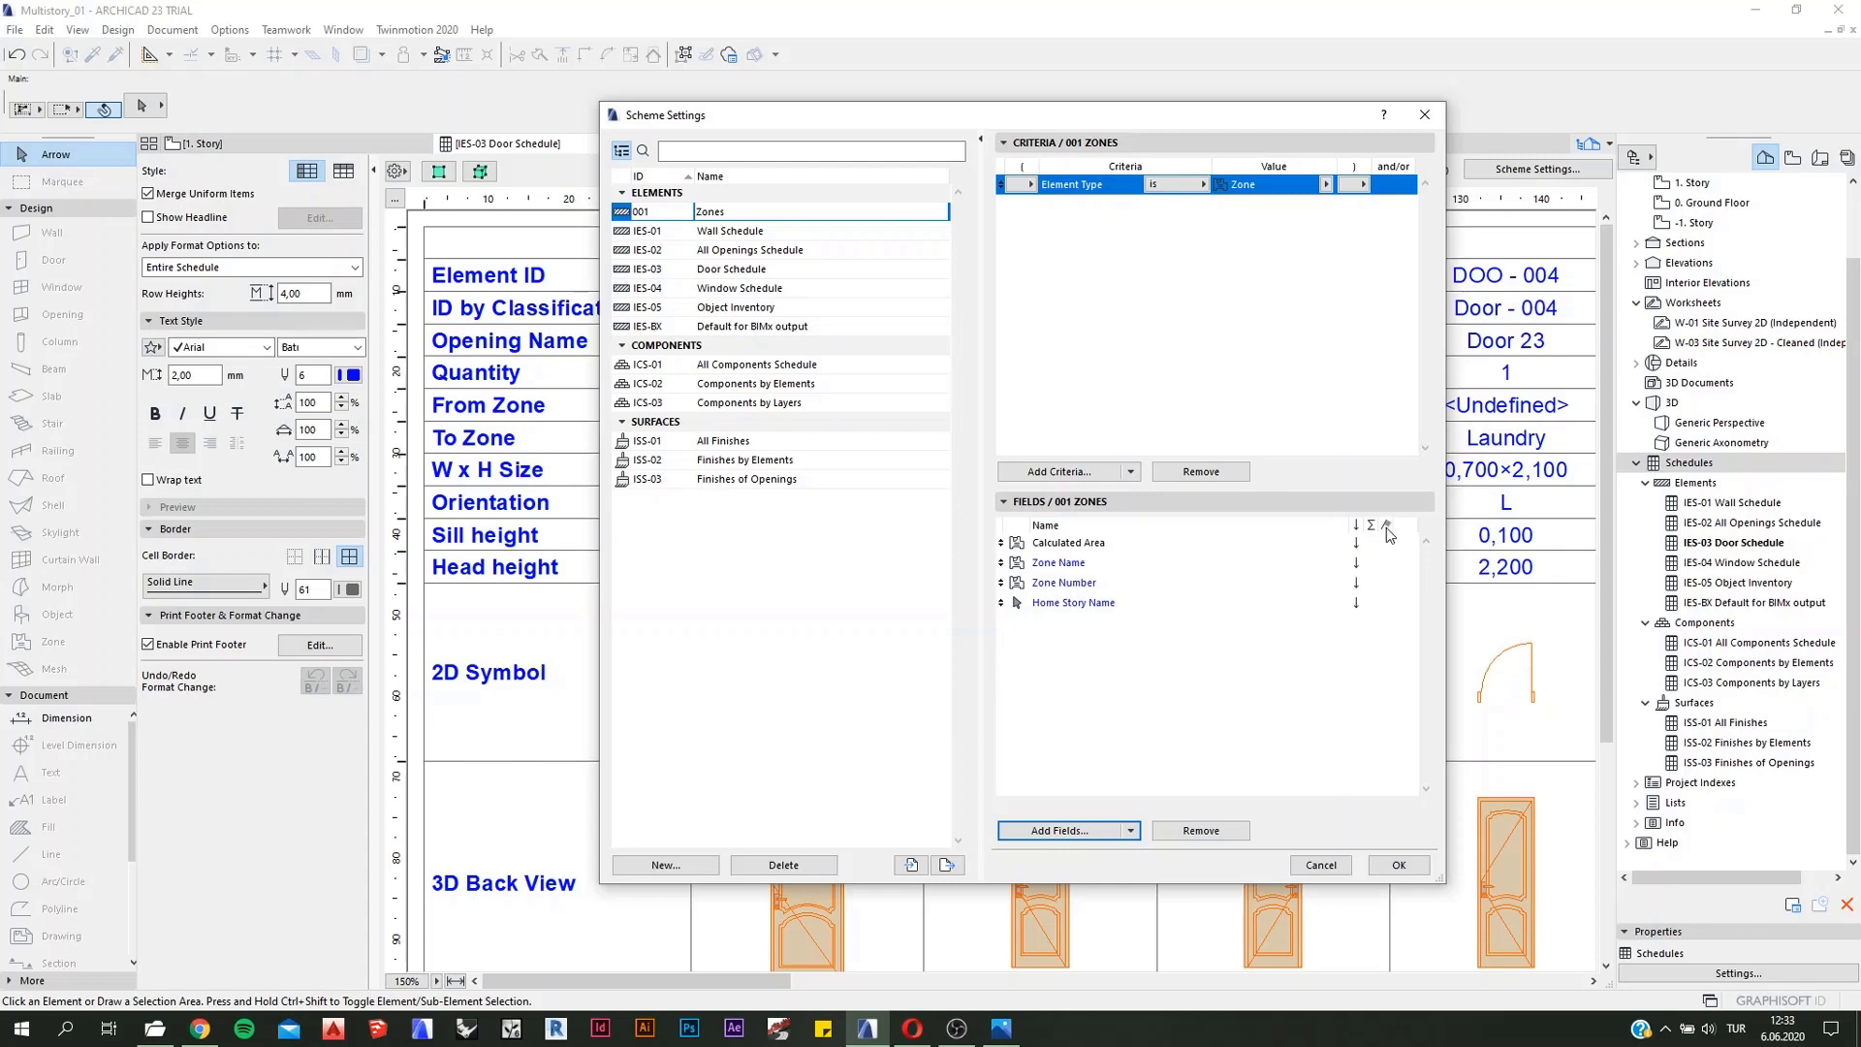
left_click(1101, 607)
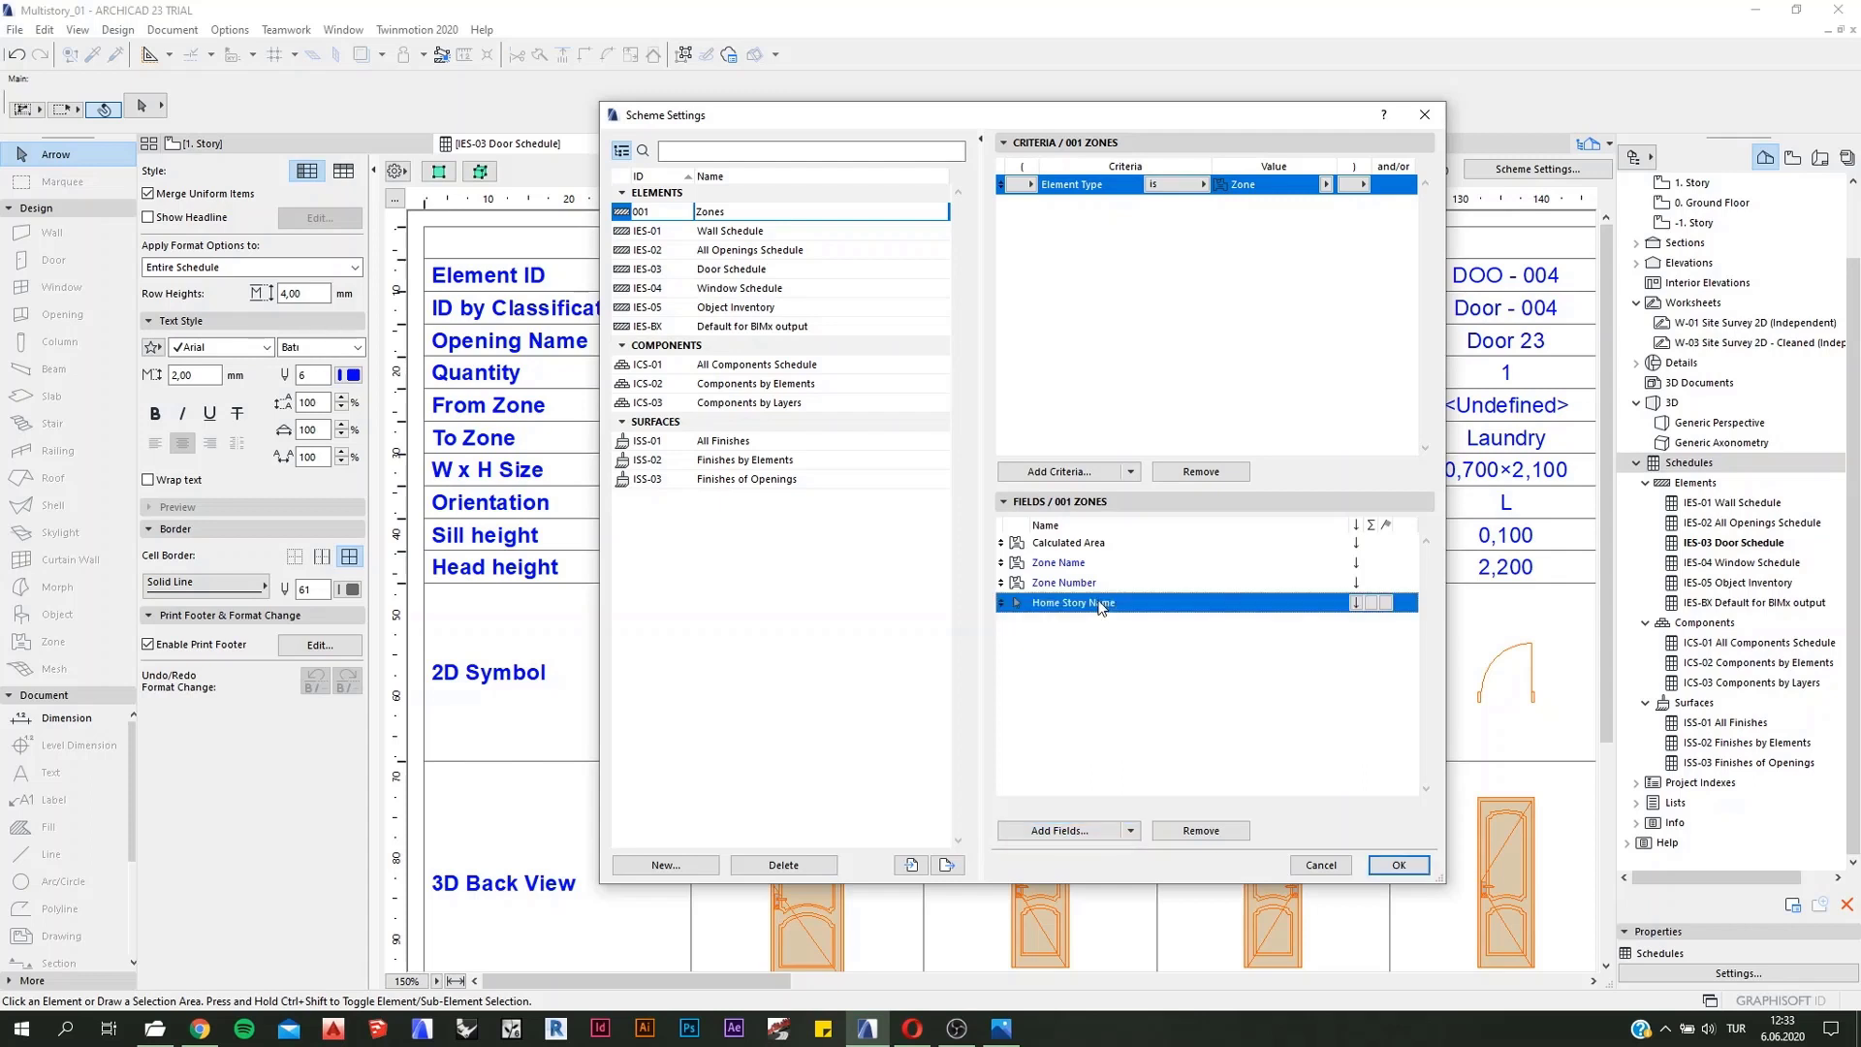
left_click(1403, 865)
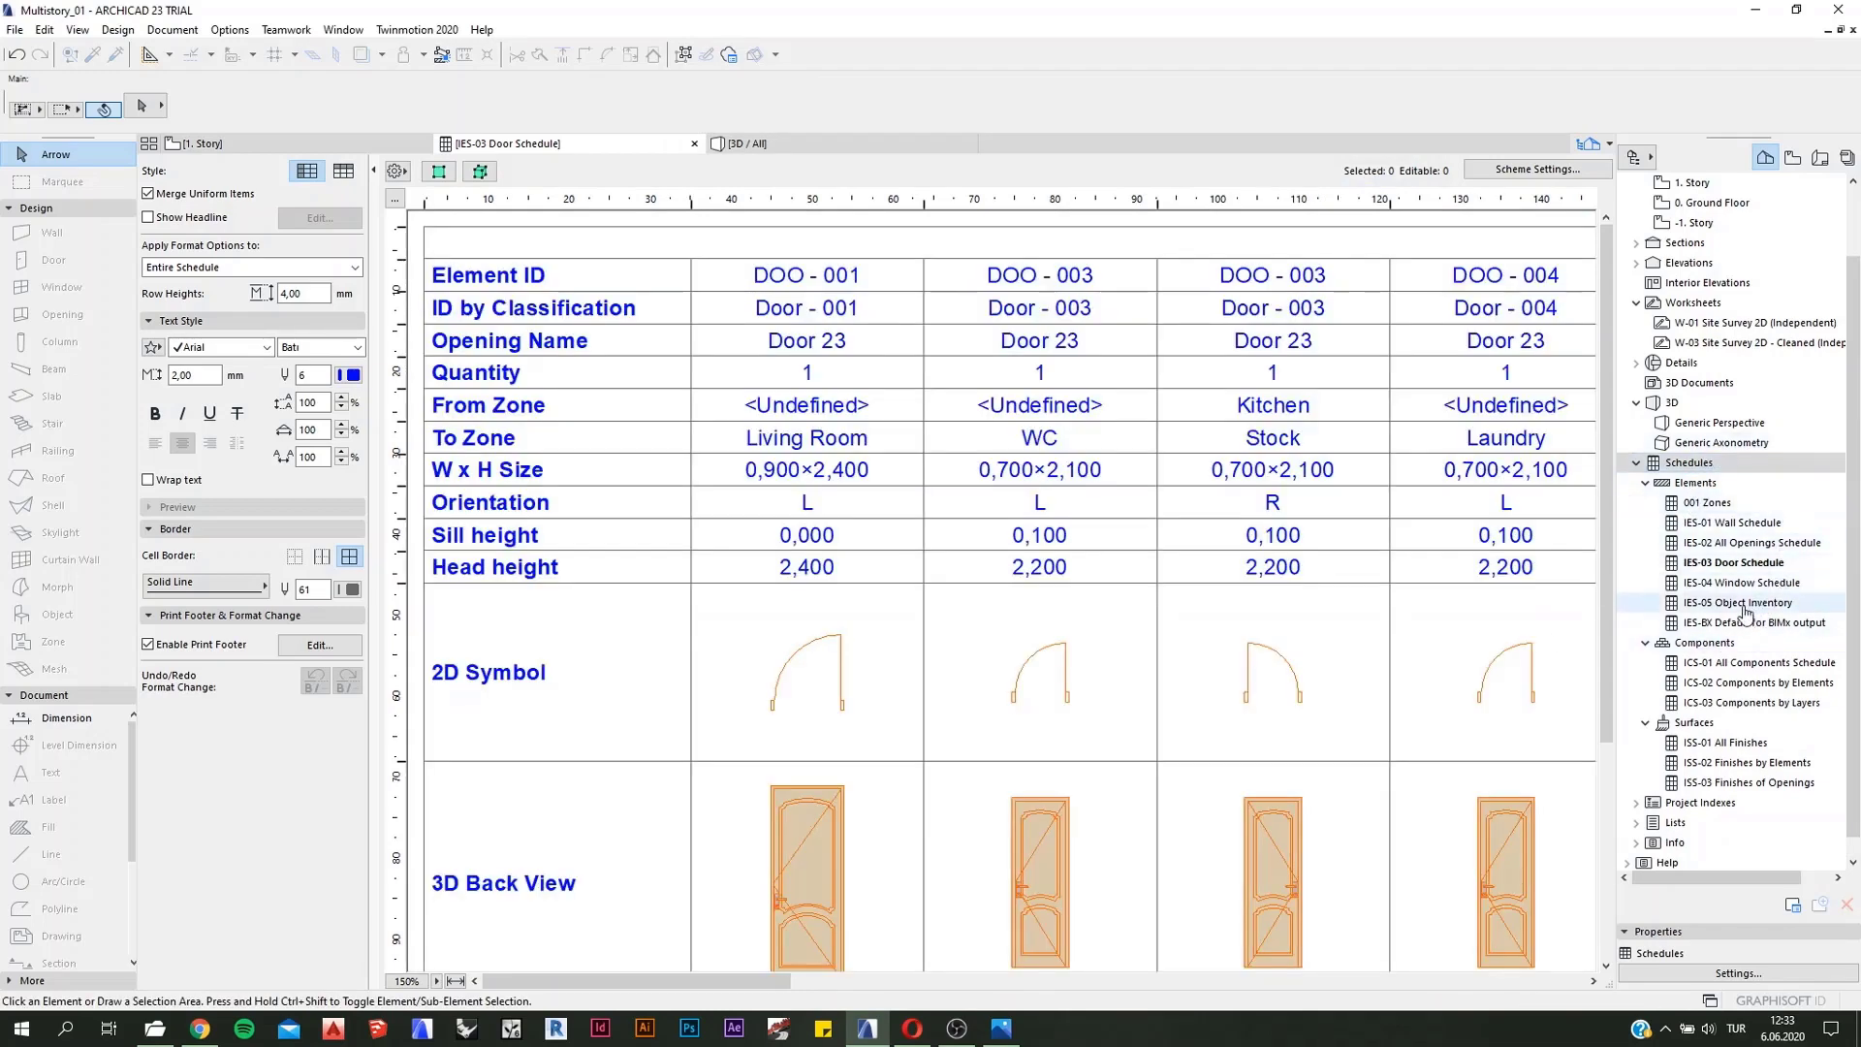
Step: Open the 001 Zones schedule and widen the Home Story Name column to about the 140 mm ruler mark
double_click(1719, 506)
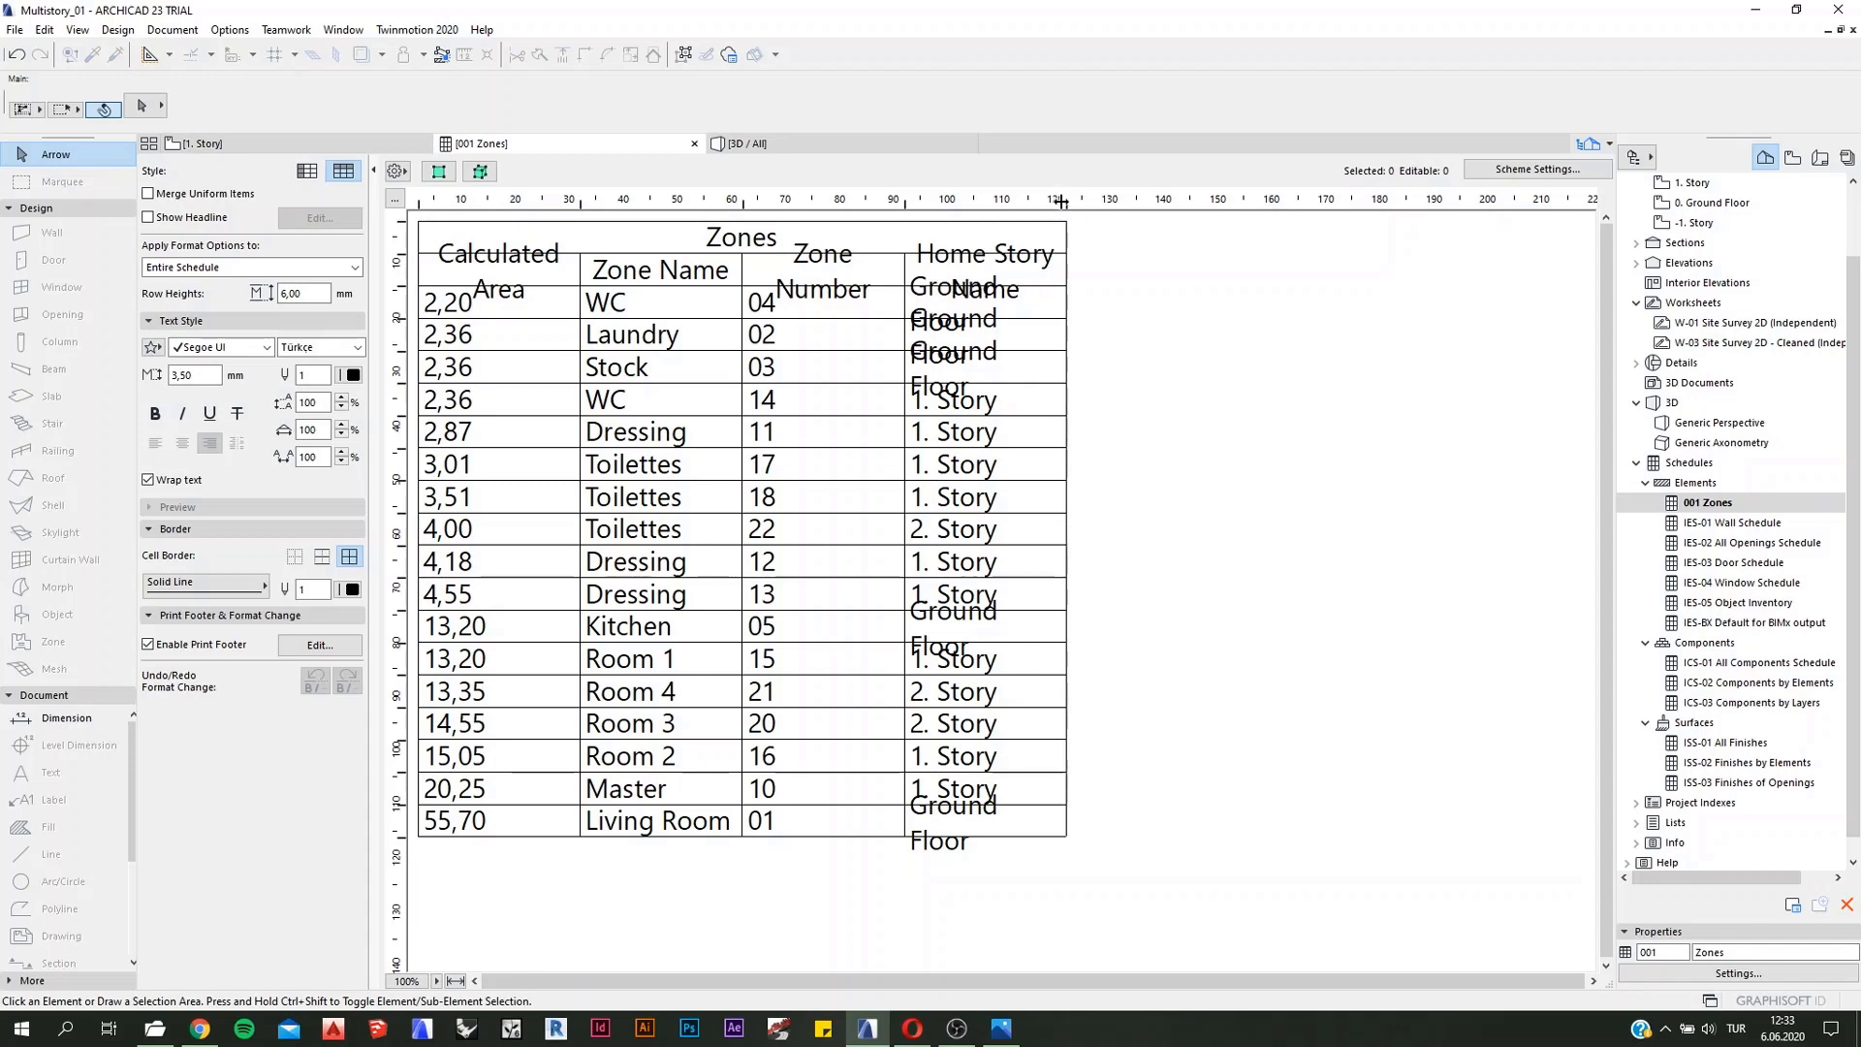
left_click_drag(1063, 202, 1163, 201)
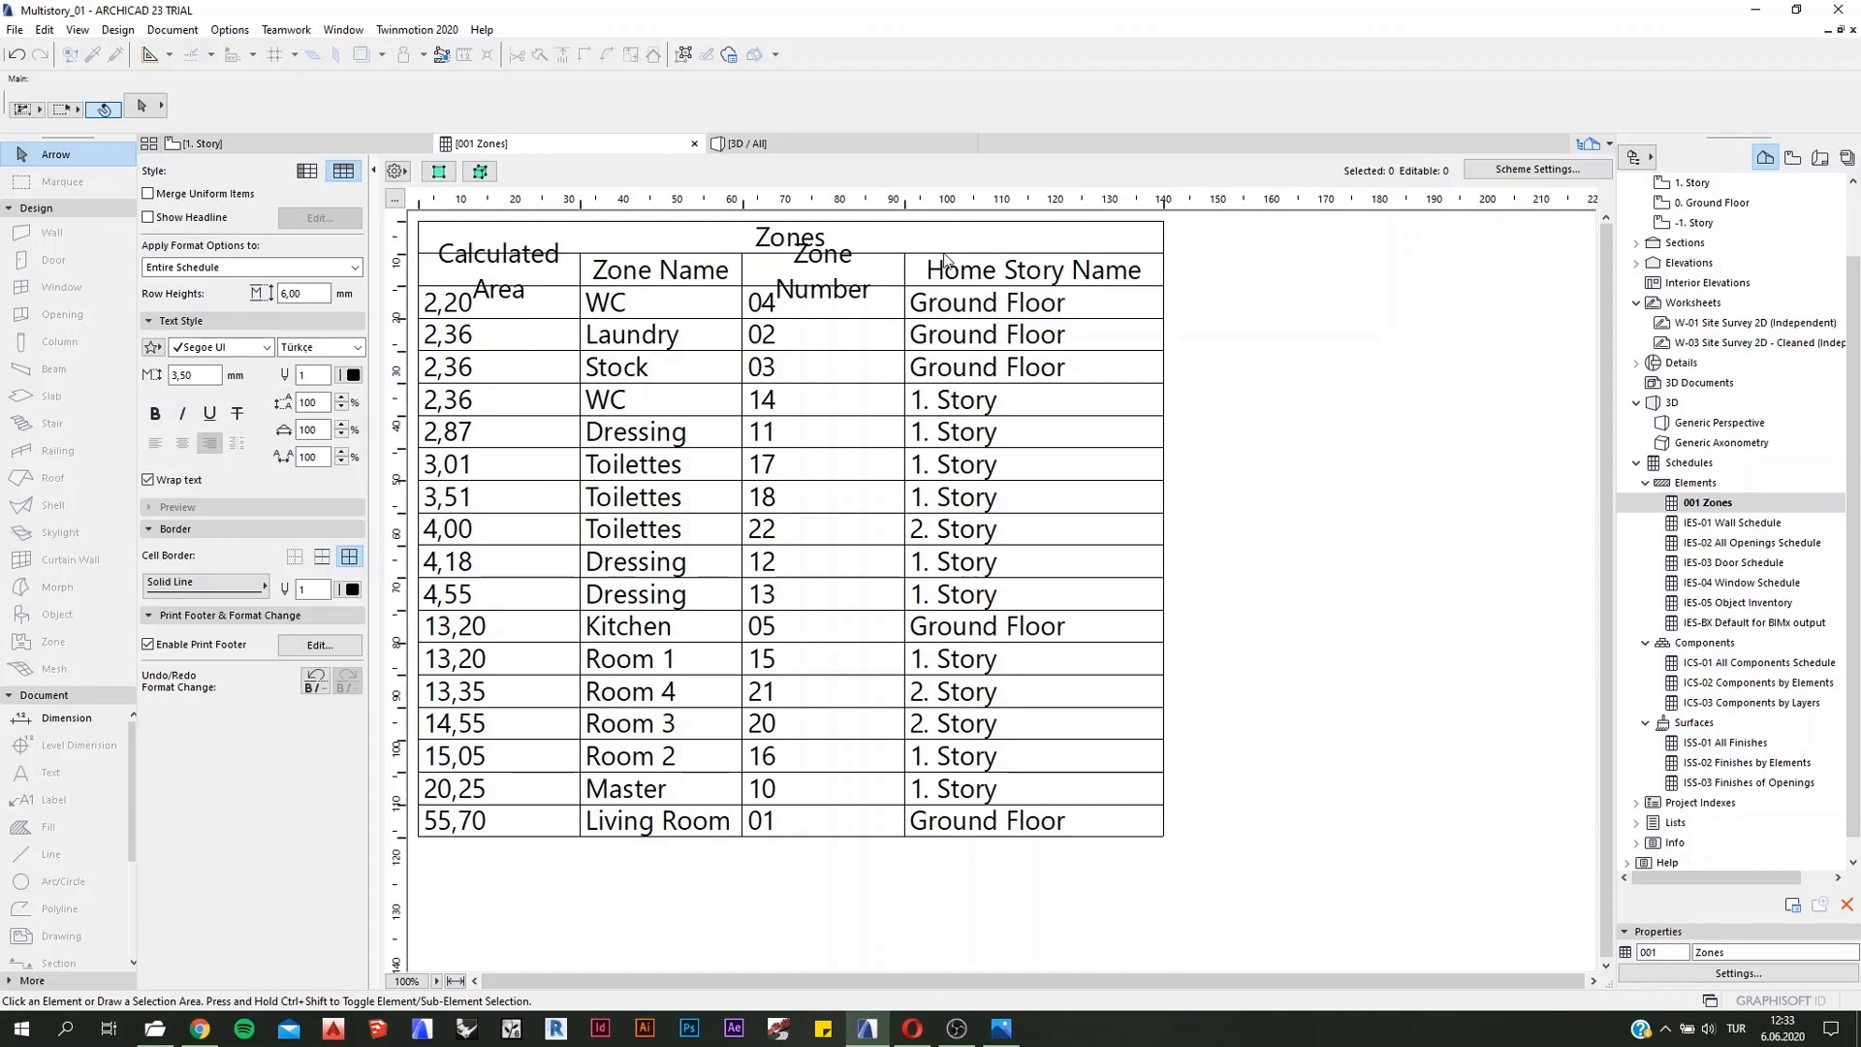
Step: Format the Zones schedule's header text with blue pen 6 and a text height of 2,50 mm
mouse_move(233, 134)
left_click(736, 236)
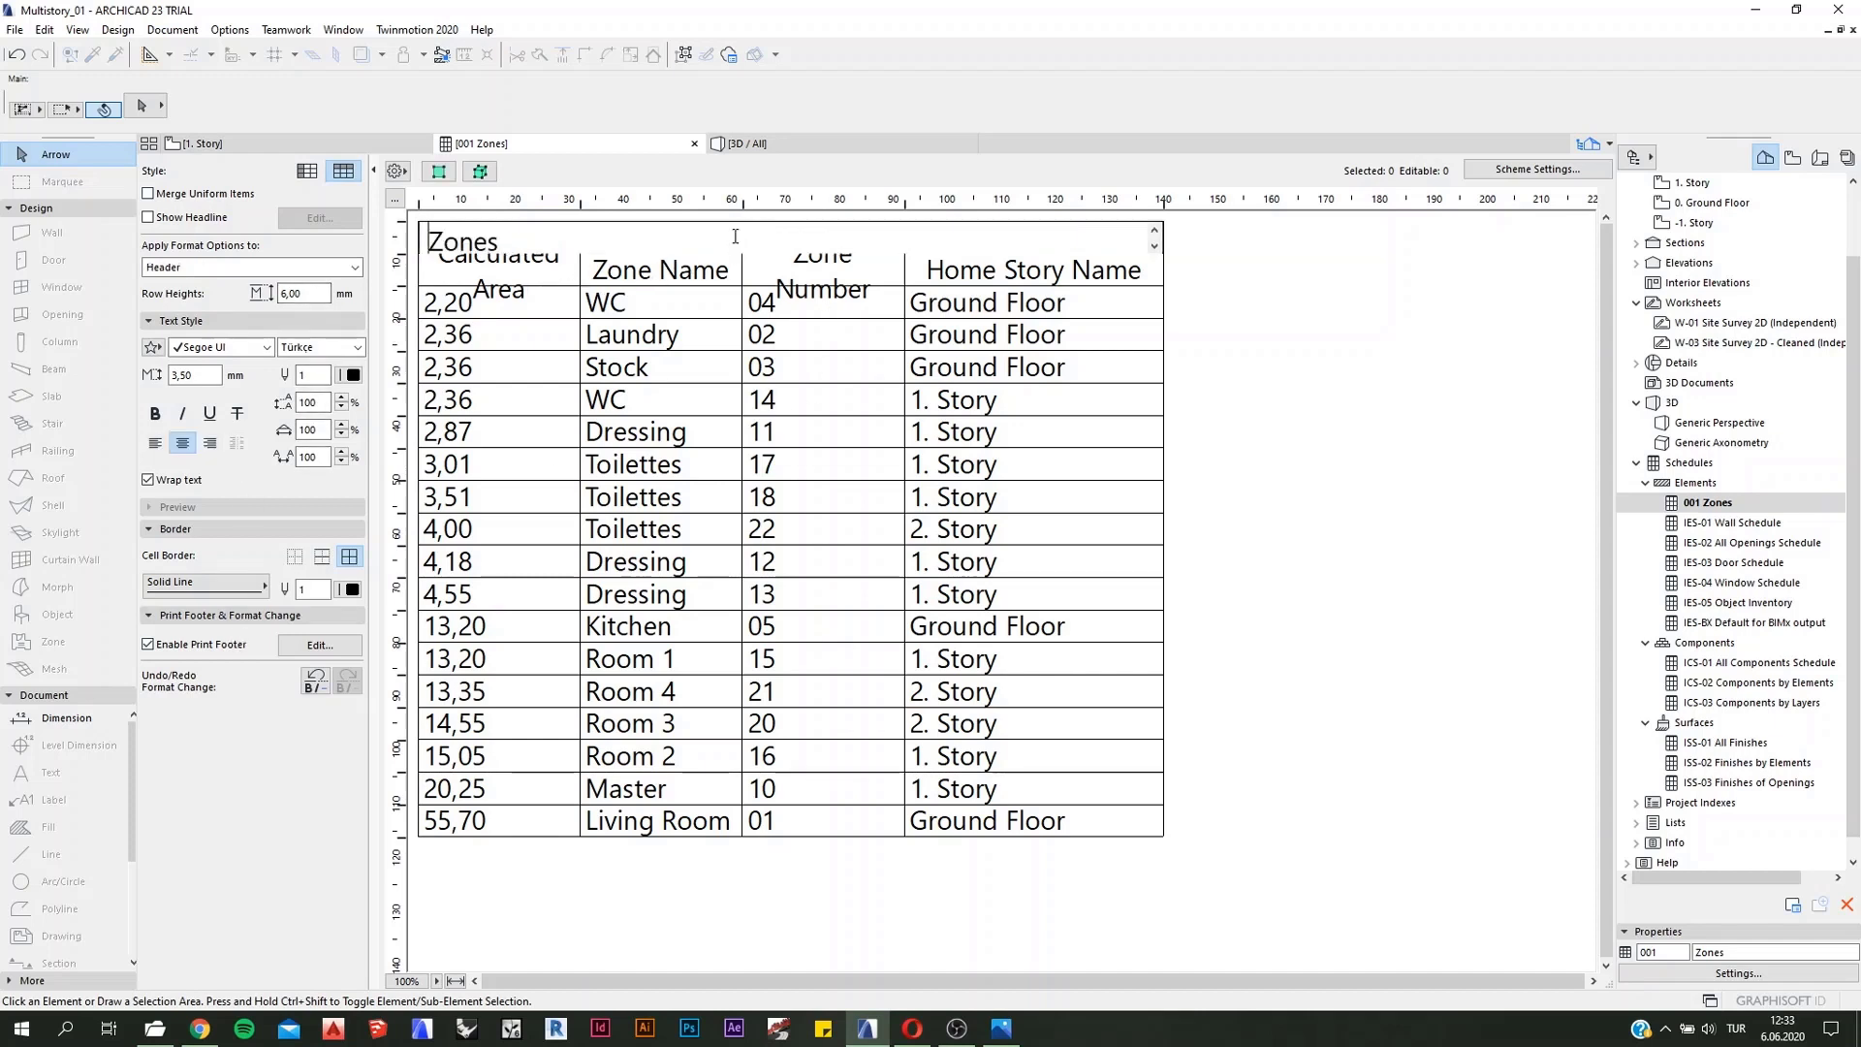
left_click(527, 269)
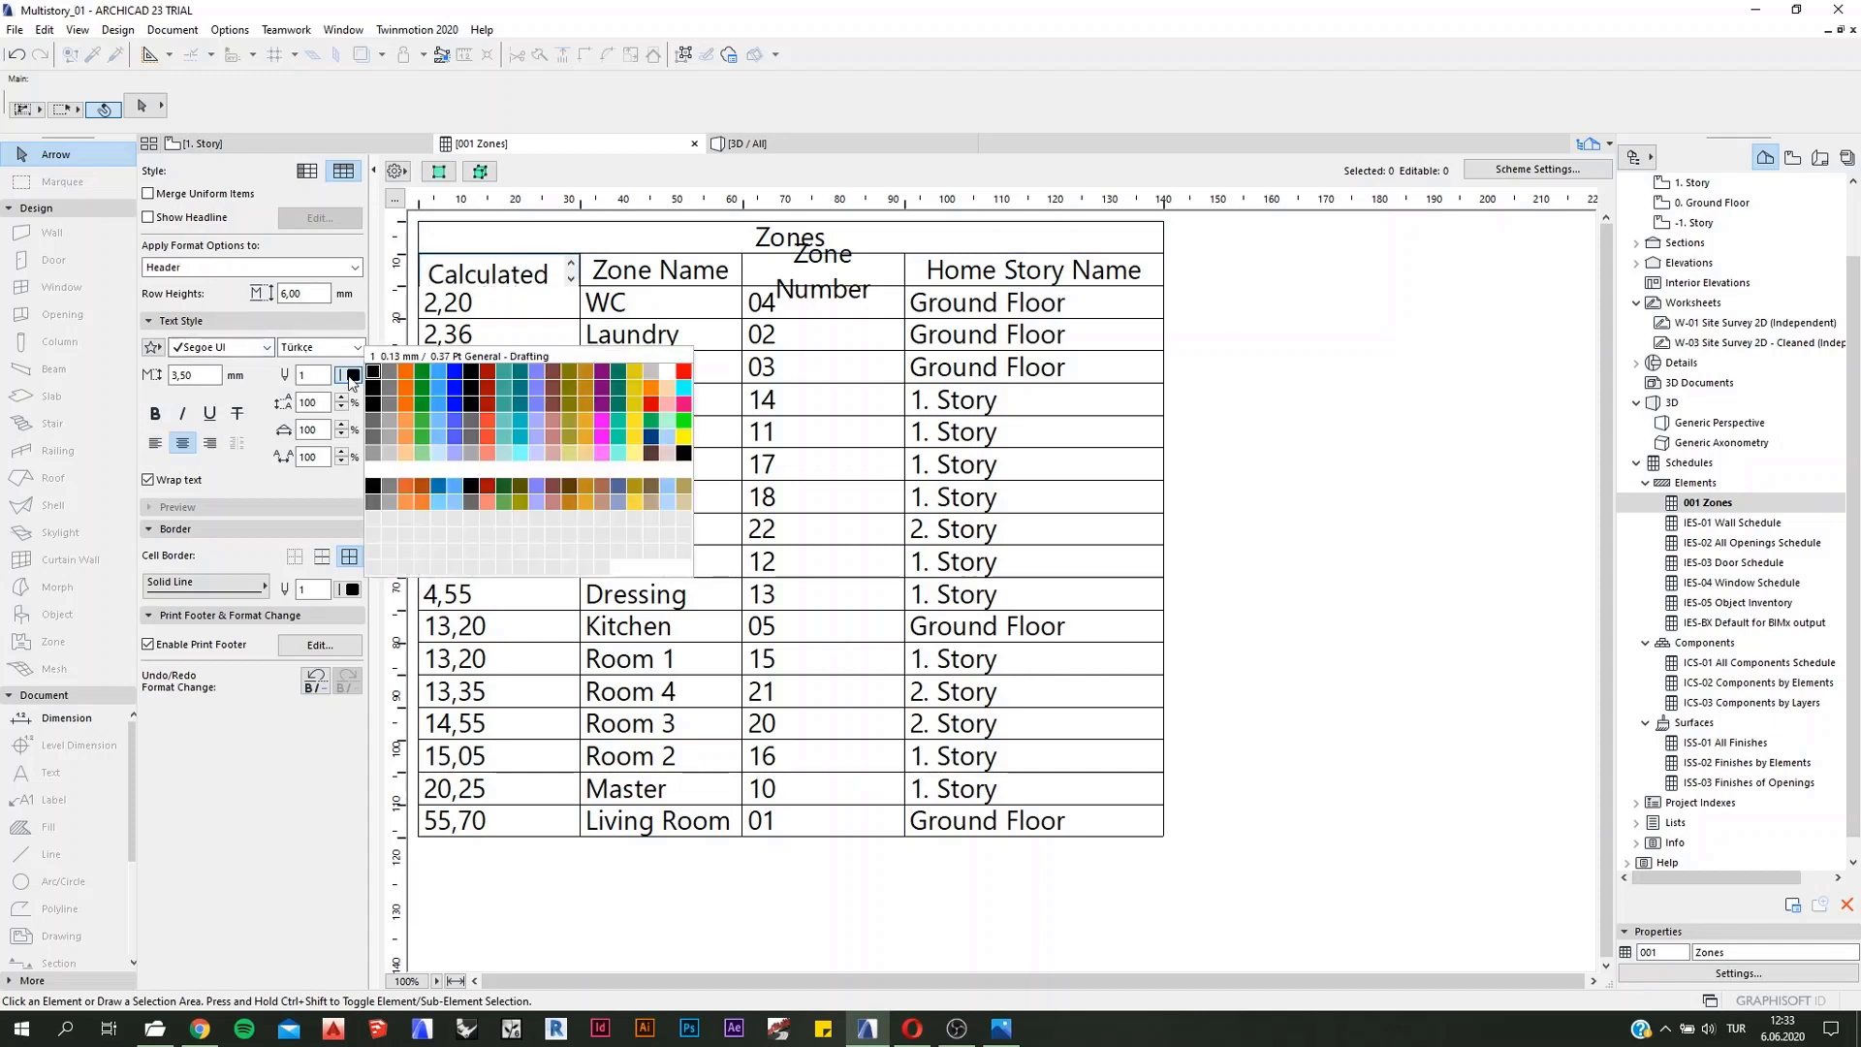
left_click(352, 375)
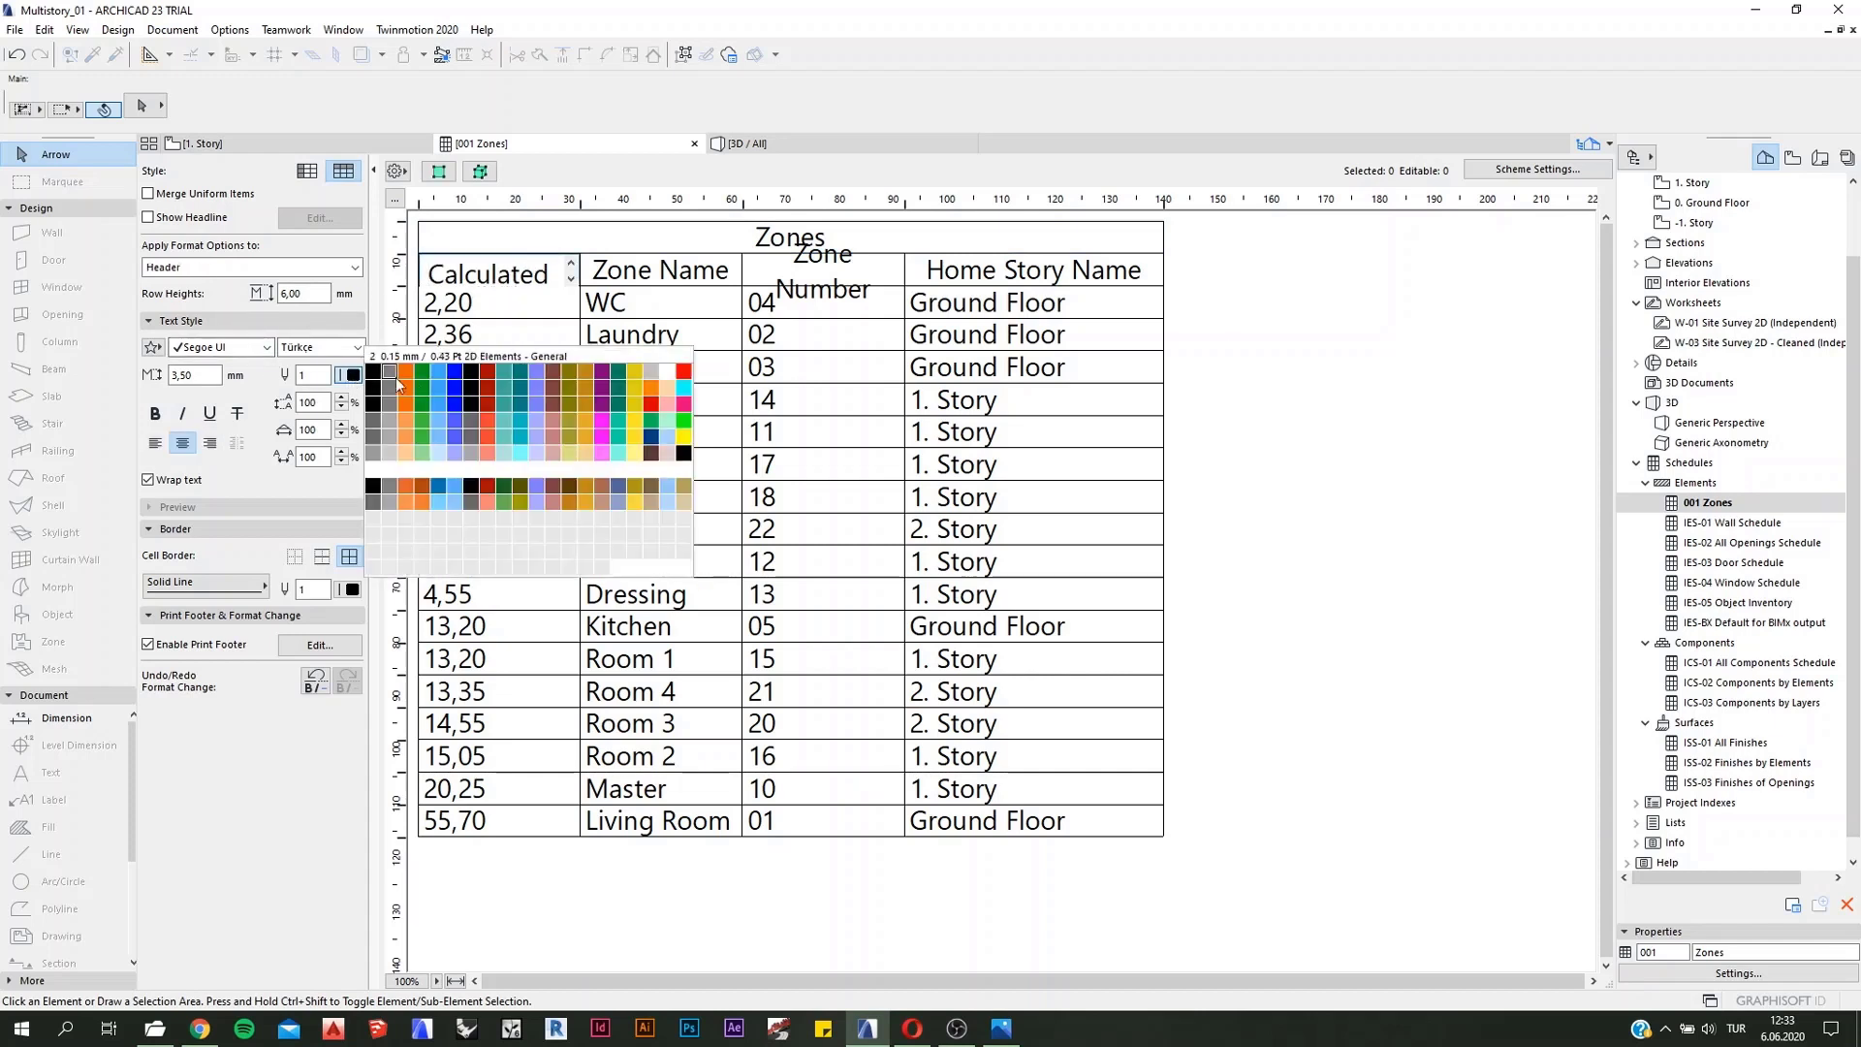
left_click(455, 373)
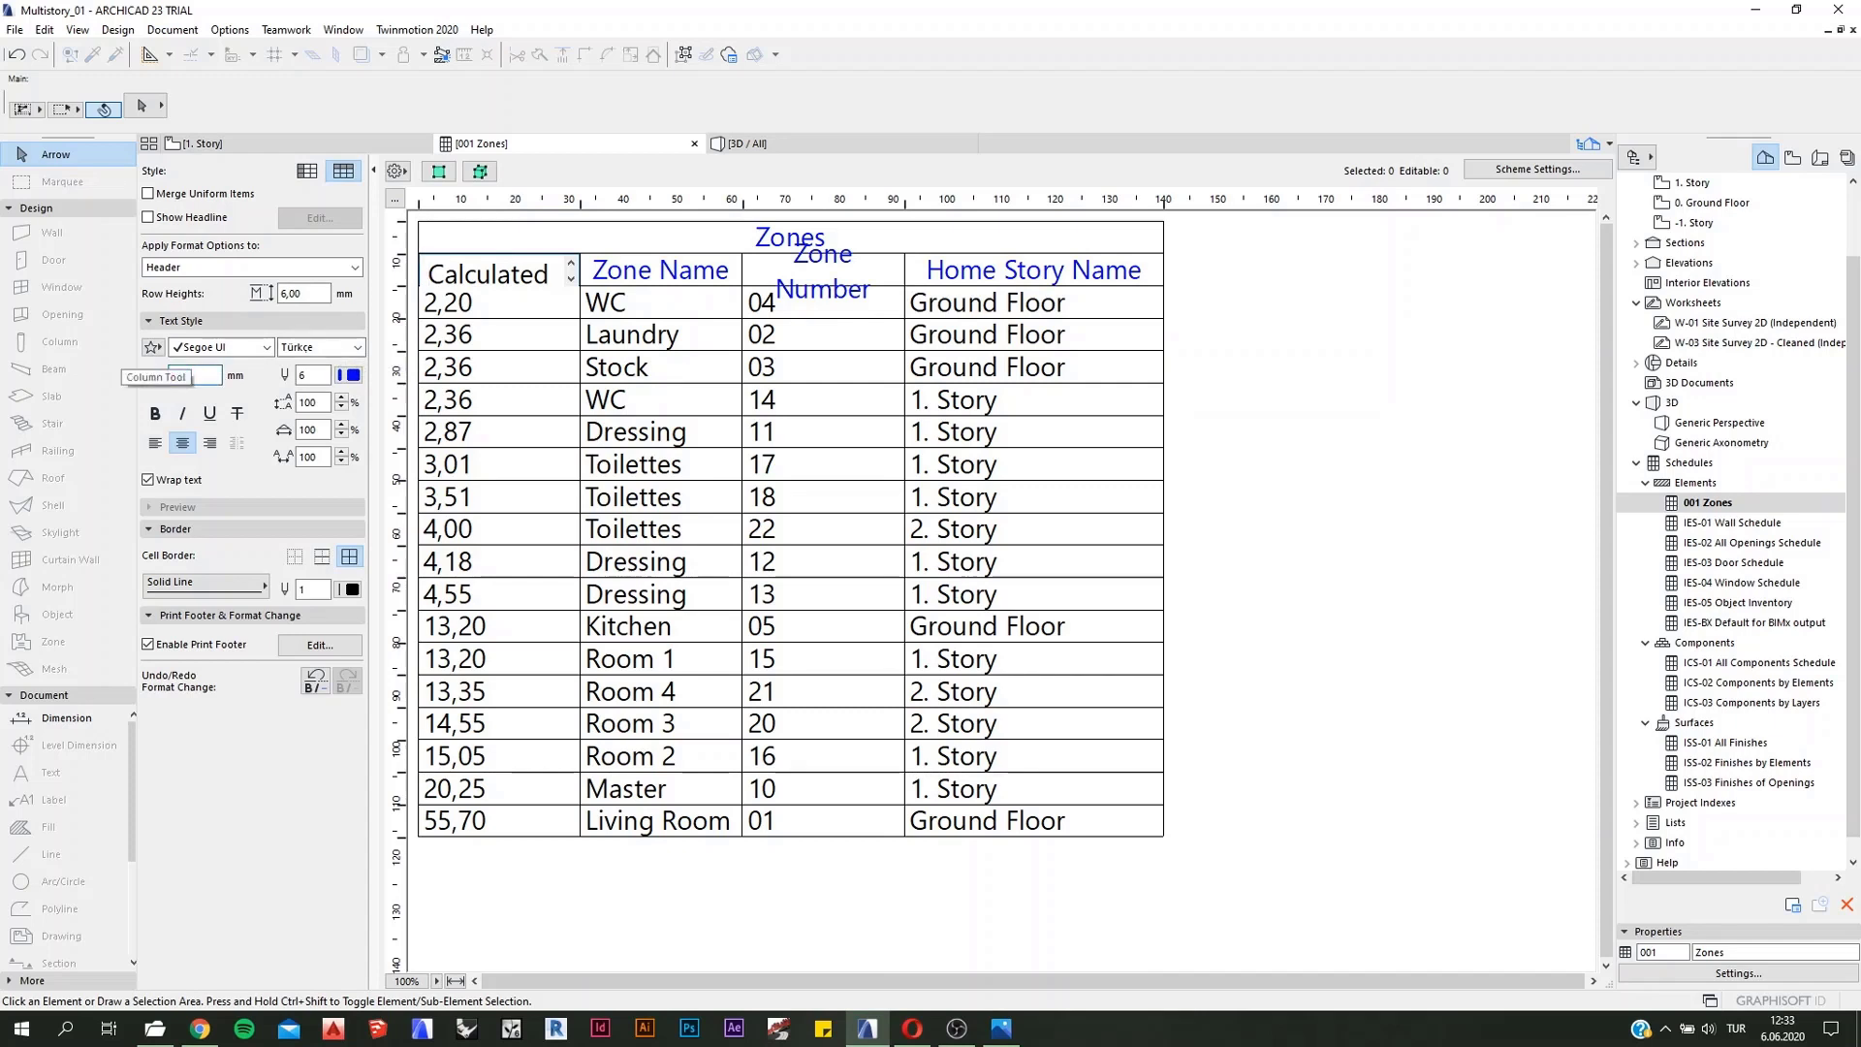
key("Return")
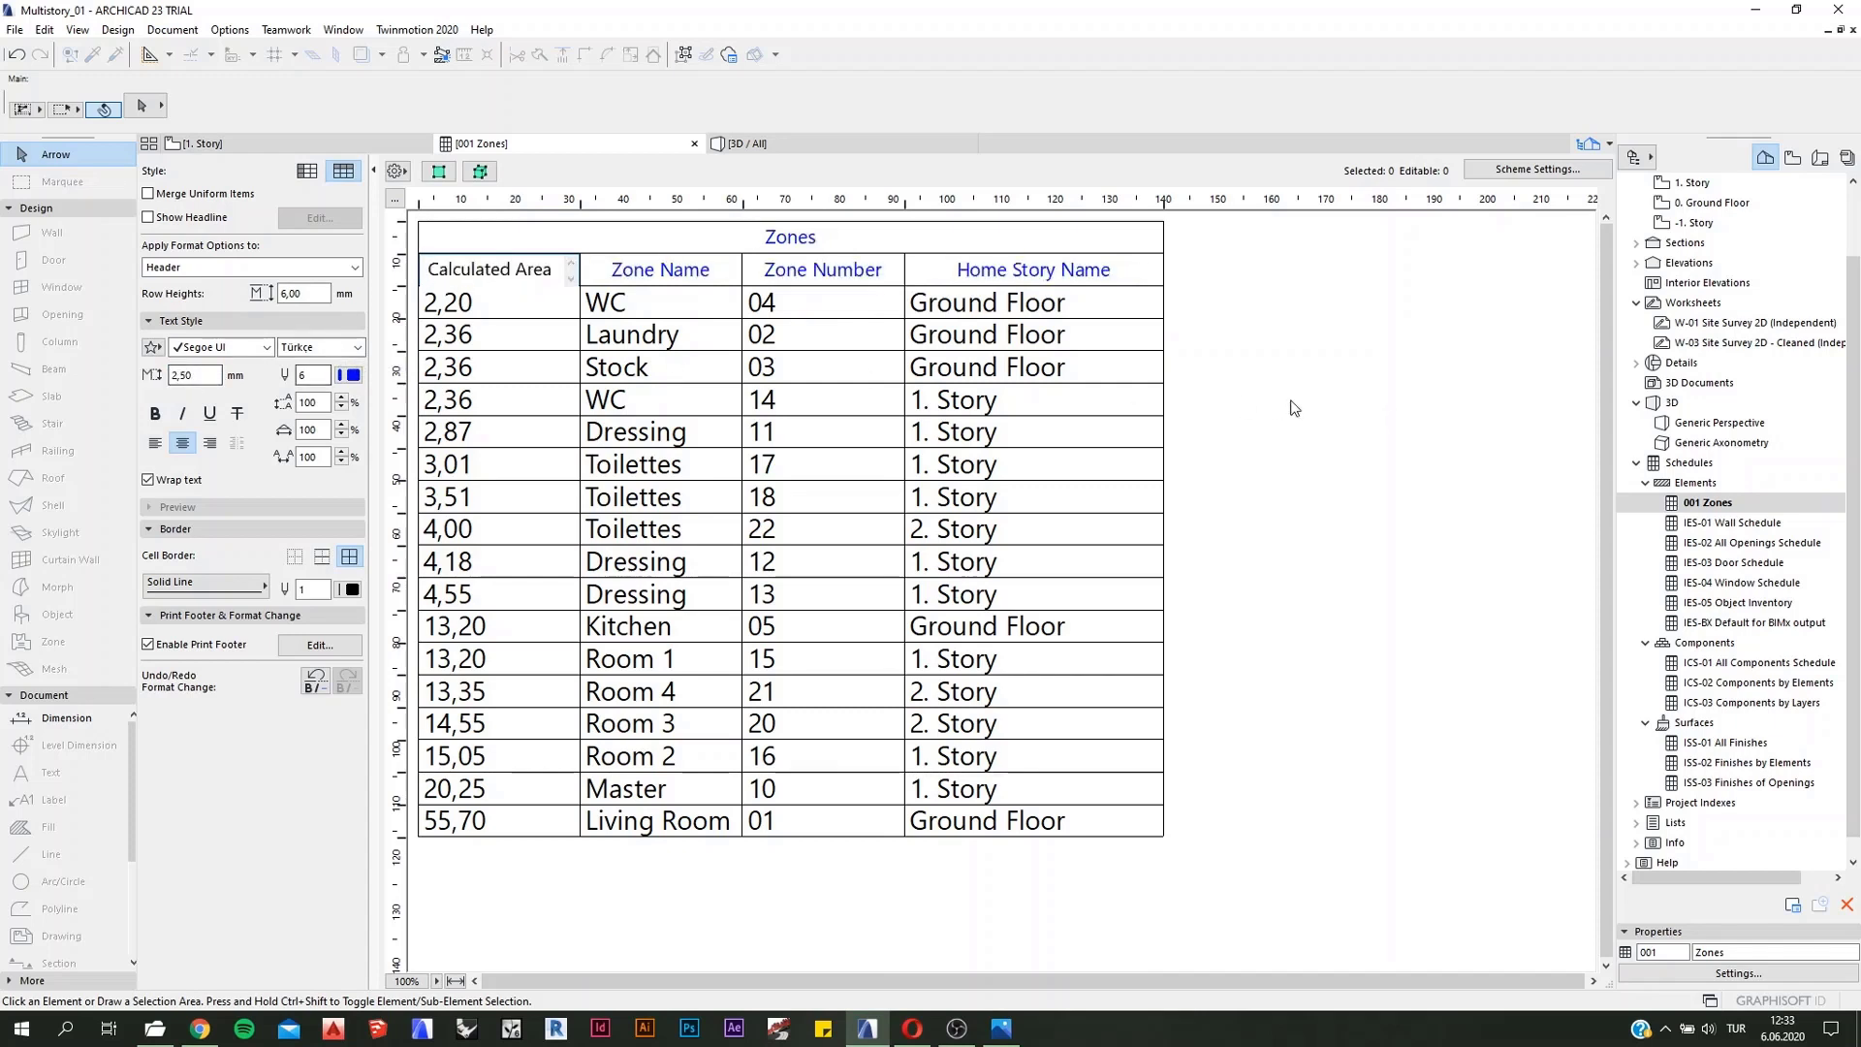
left_click(1293, 405)
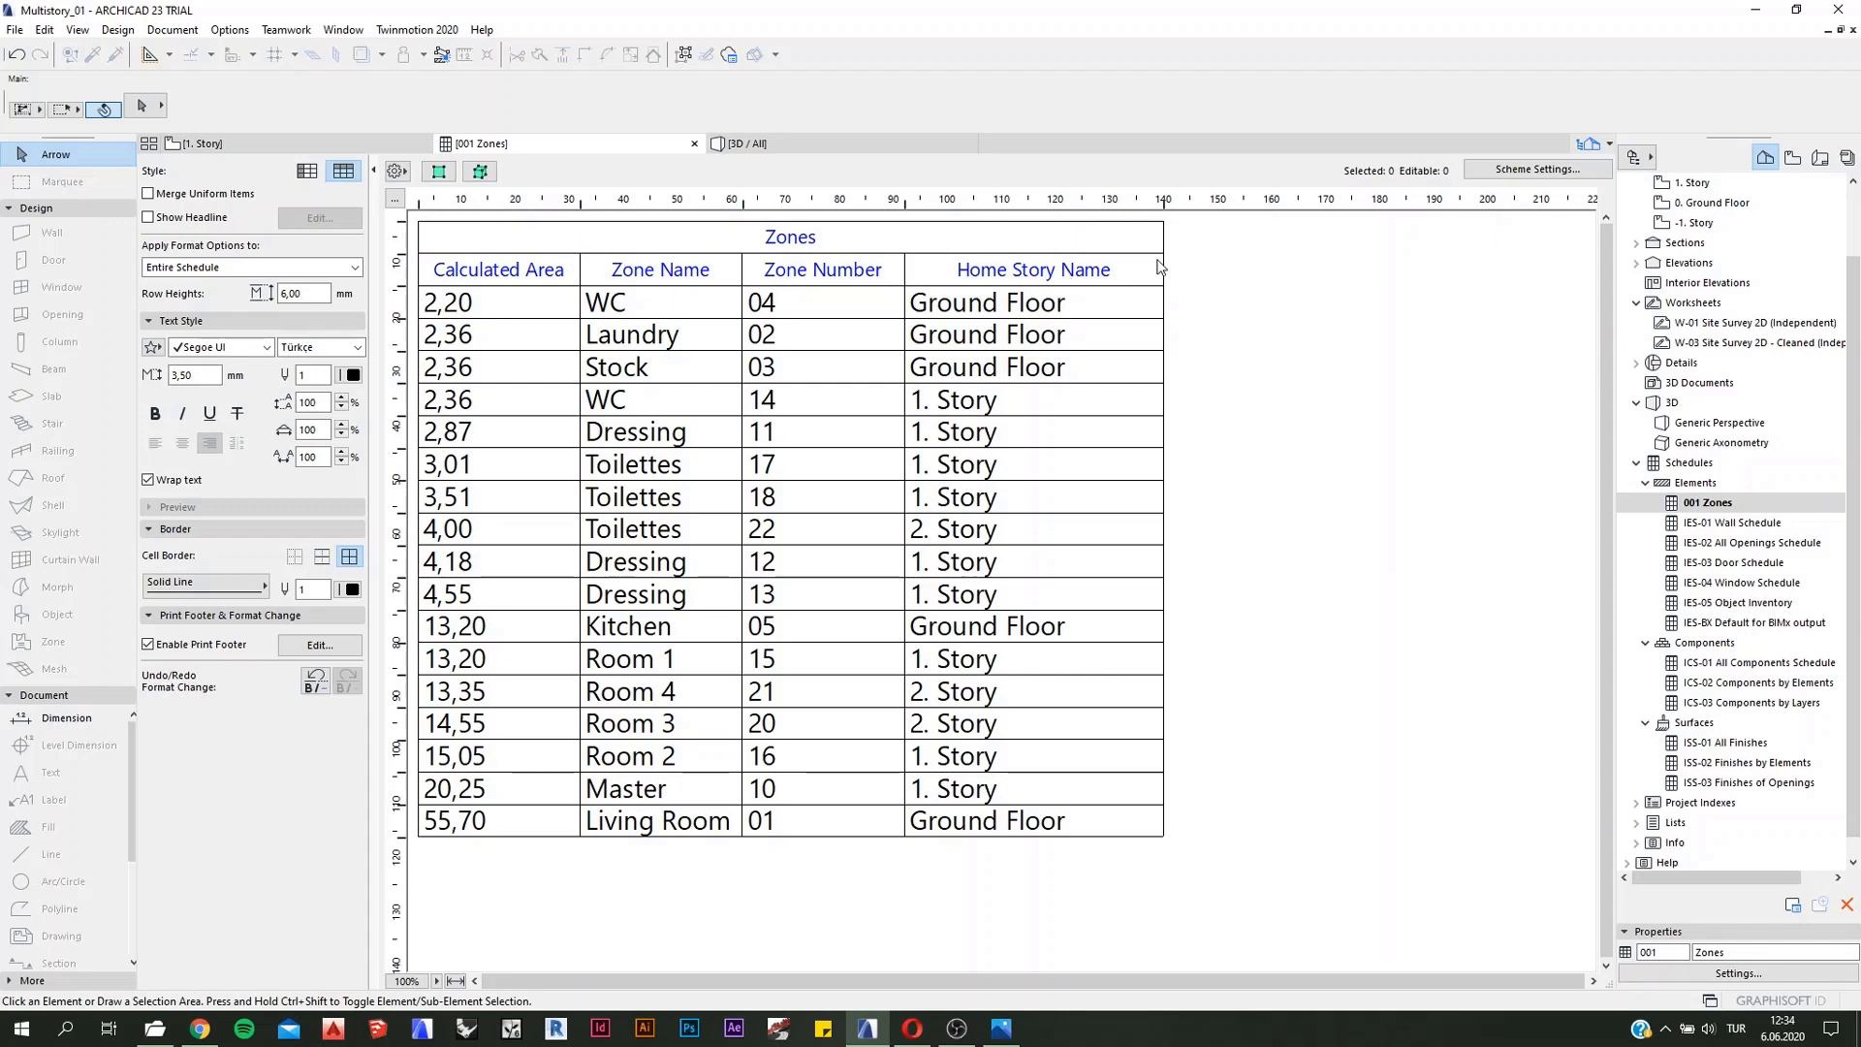
Step: In the Zones scheme settings, flag the Home Story Name field and enable the sum for Calculated Area
left_click(1563, 168)
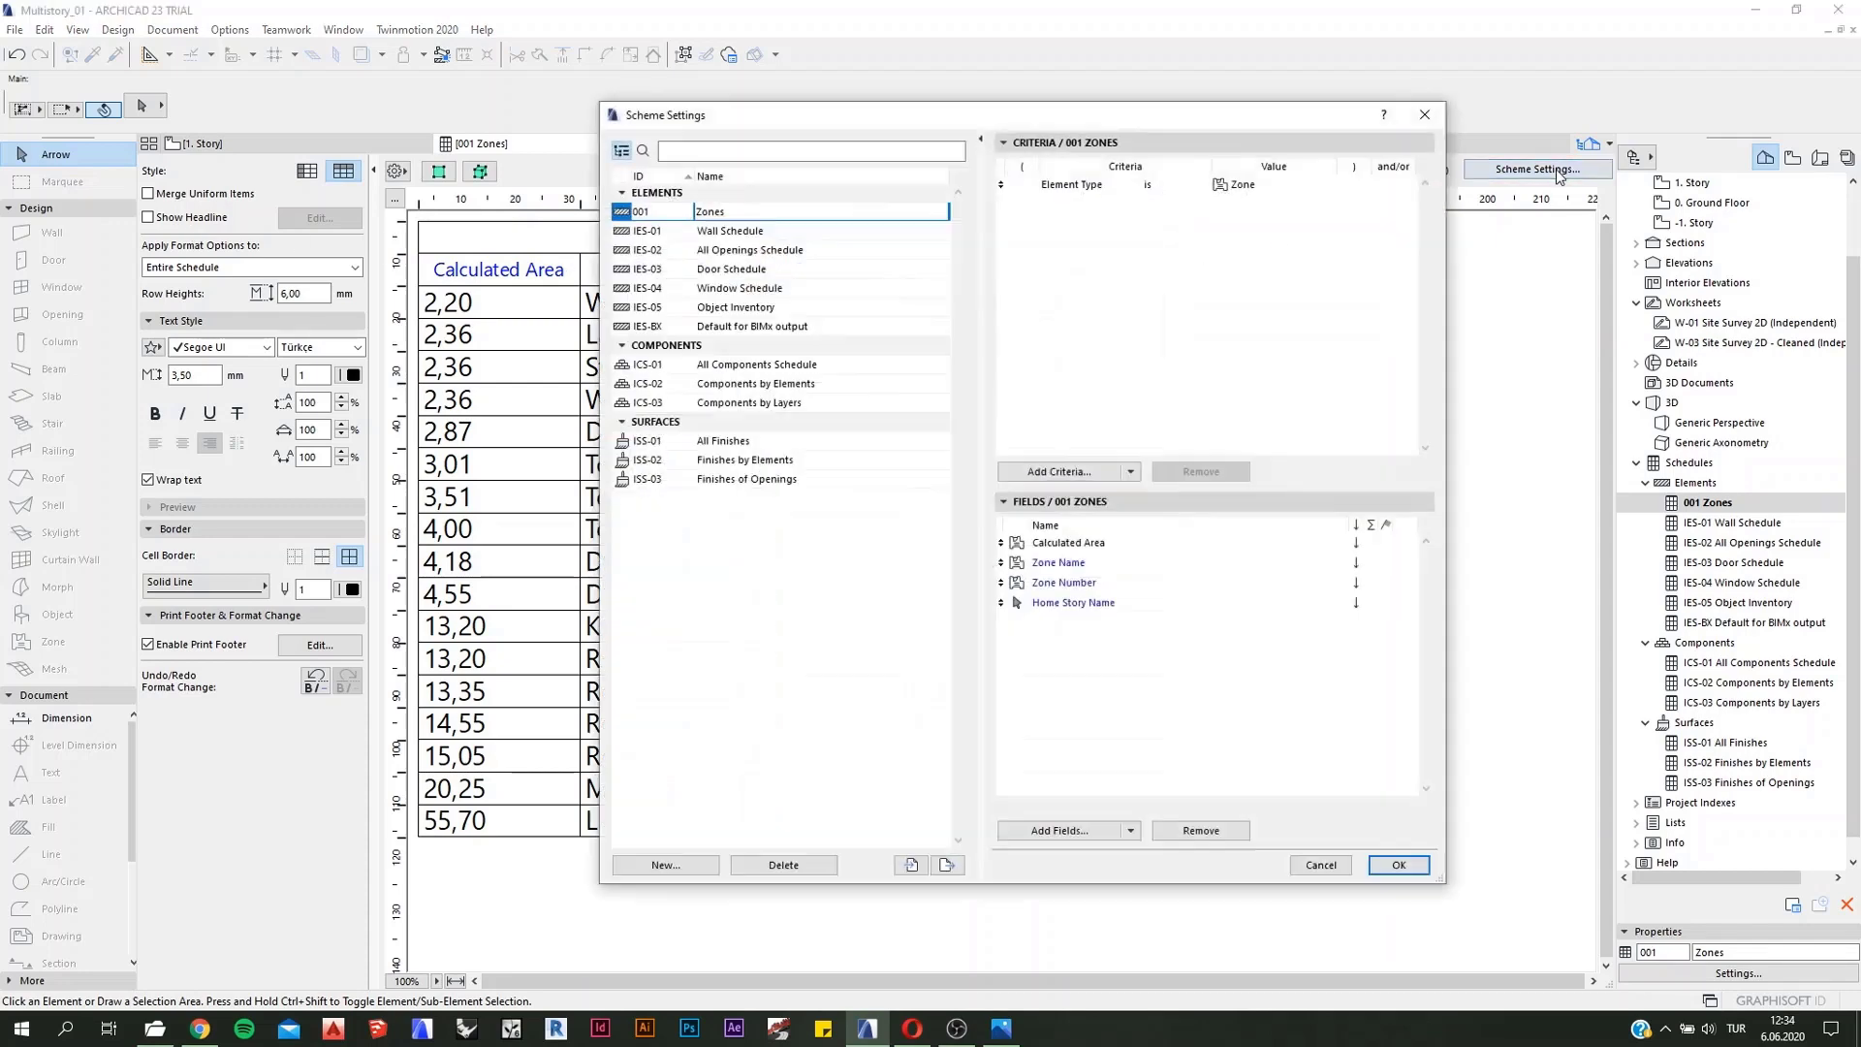
left_click(1081, 607)
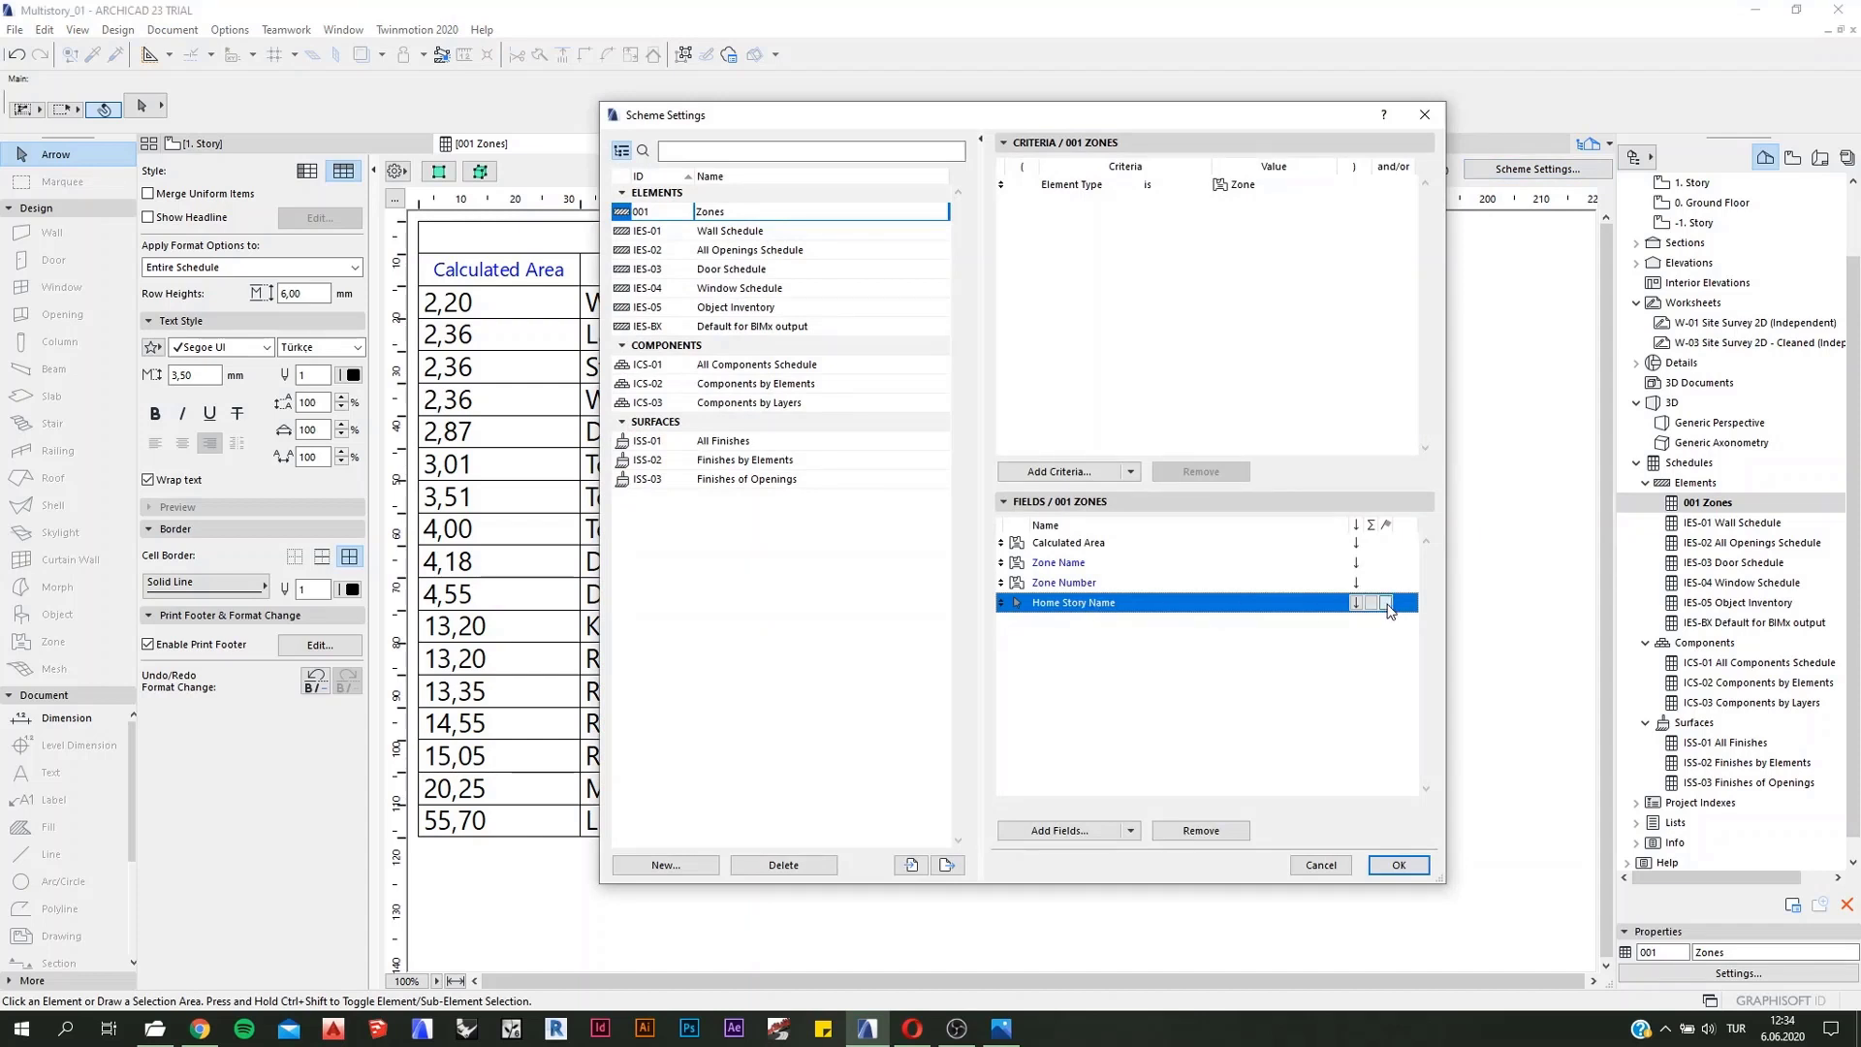
left_click(1386, 603)
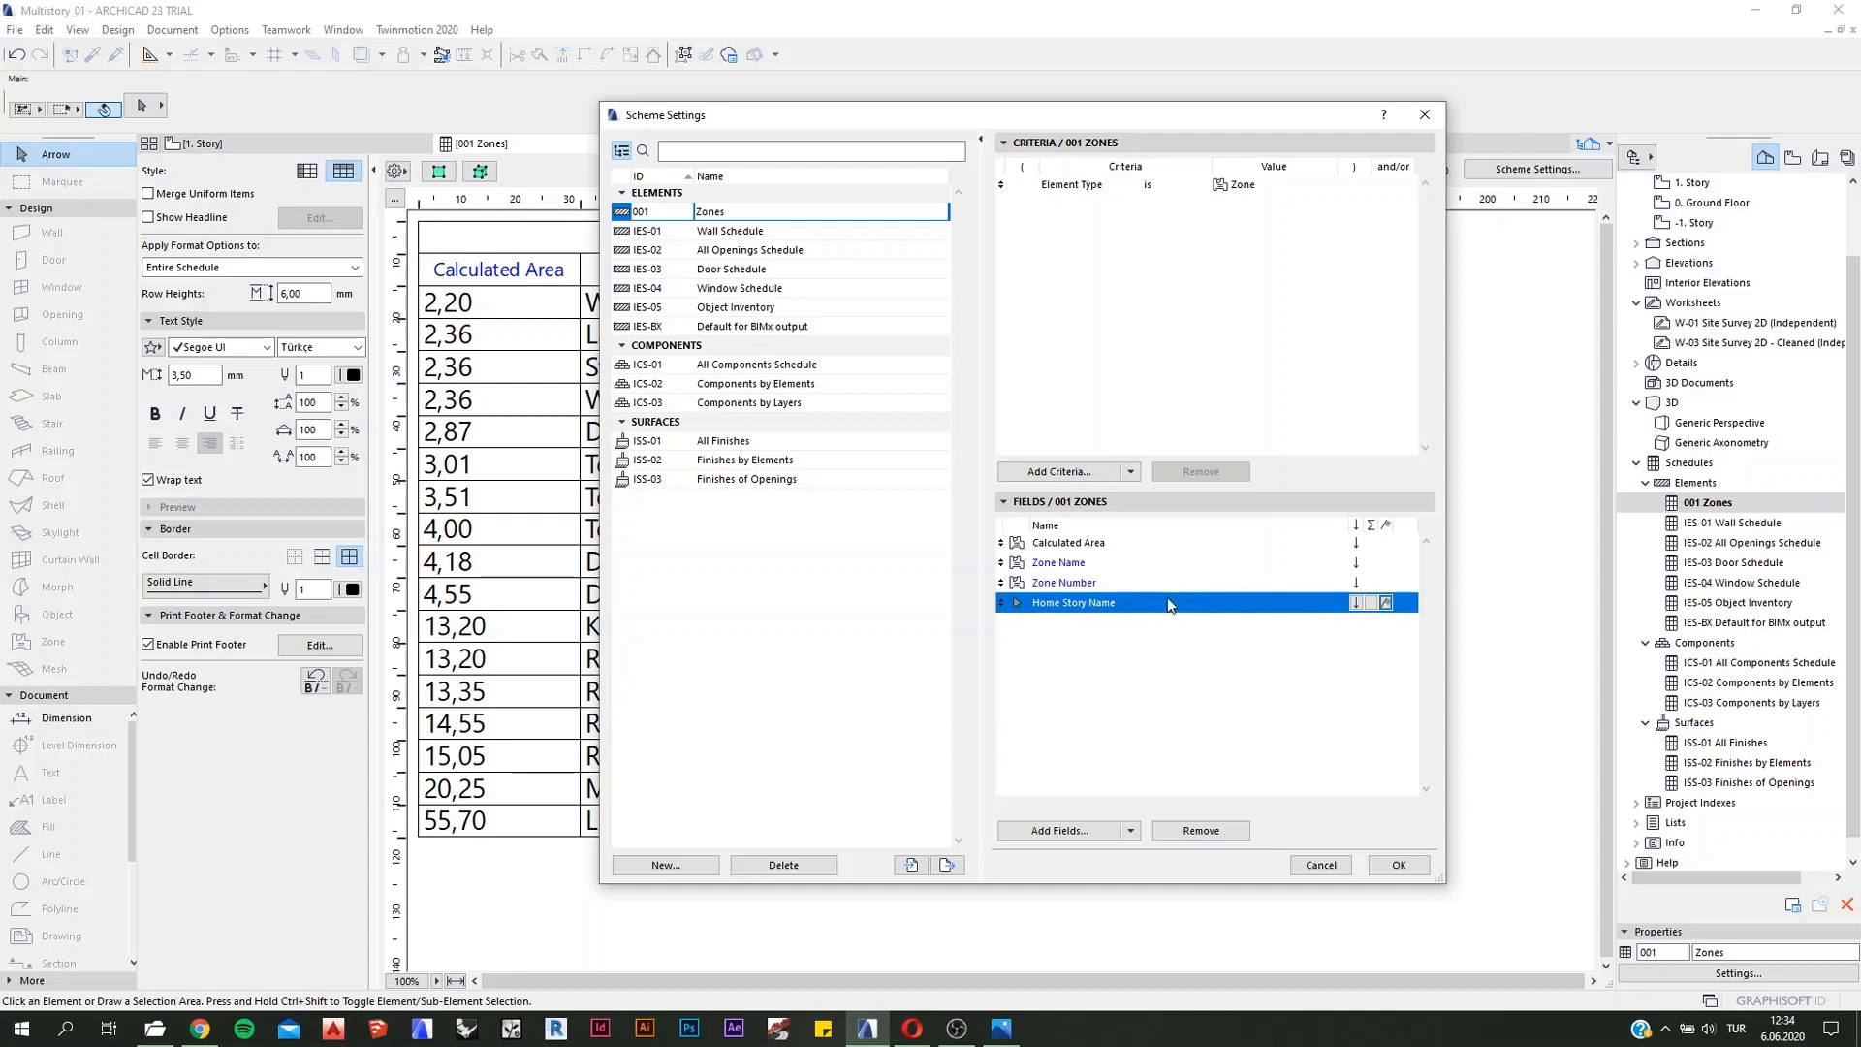
left_click(1069, 545)
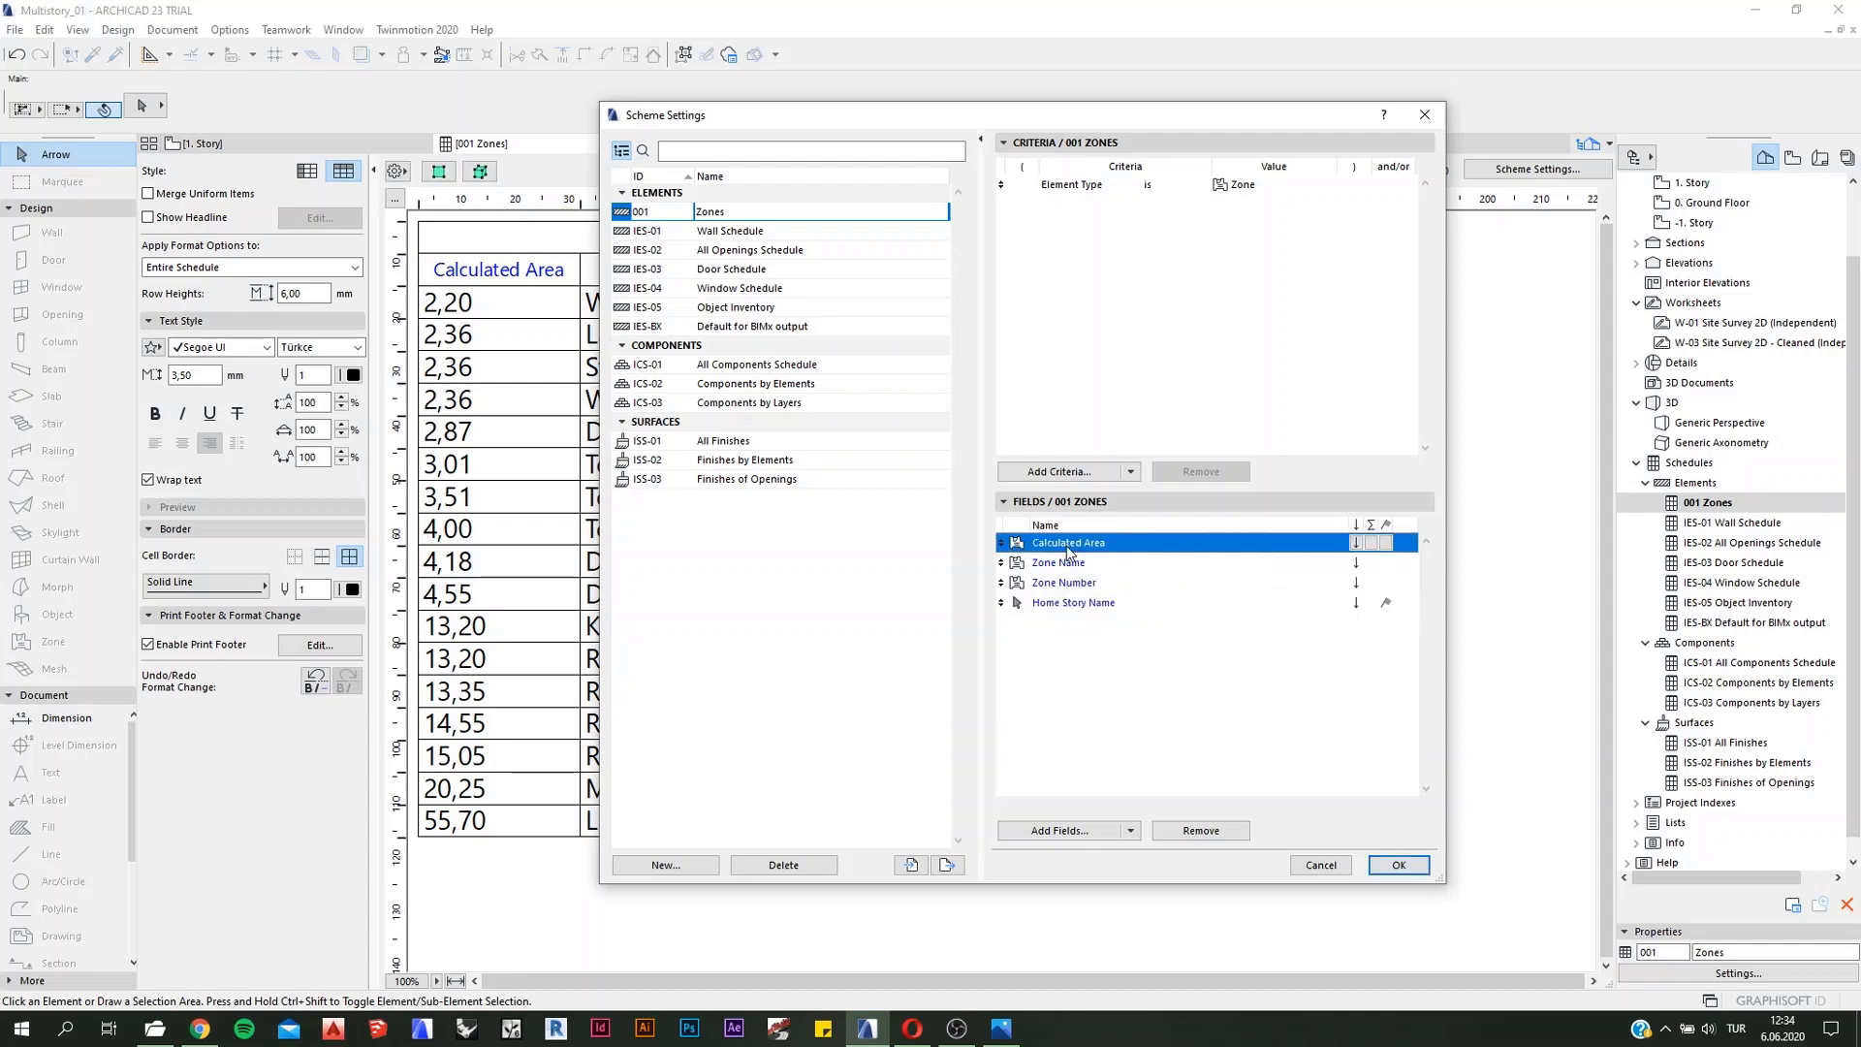
left_click(1372, 544)
Step: Reorder the Zones scheme fields to Home Story Name, Zone Name, Zone Number and Calculated Area
left_click(1068, 605)
left_click_drag(1002, 603, 999, 543)
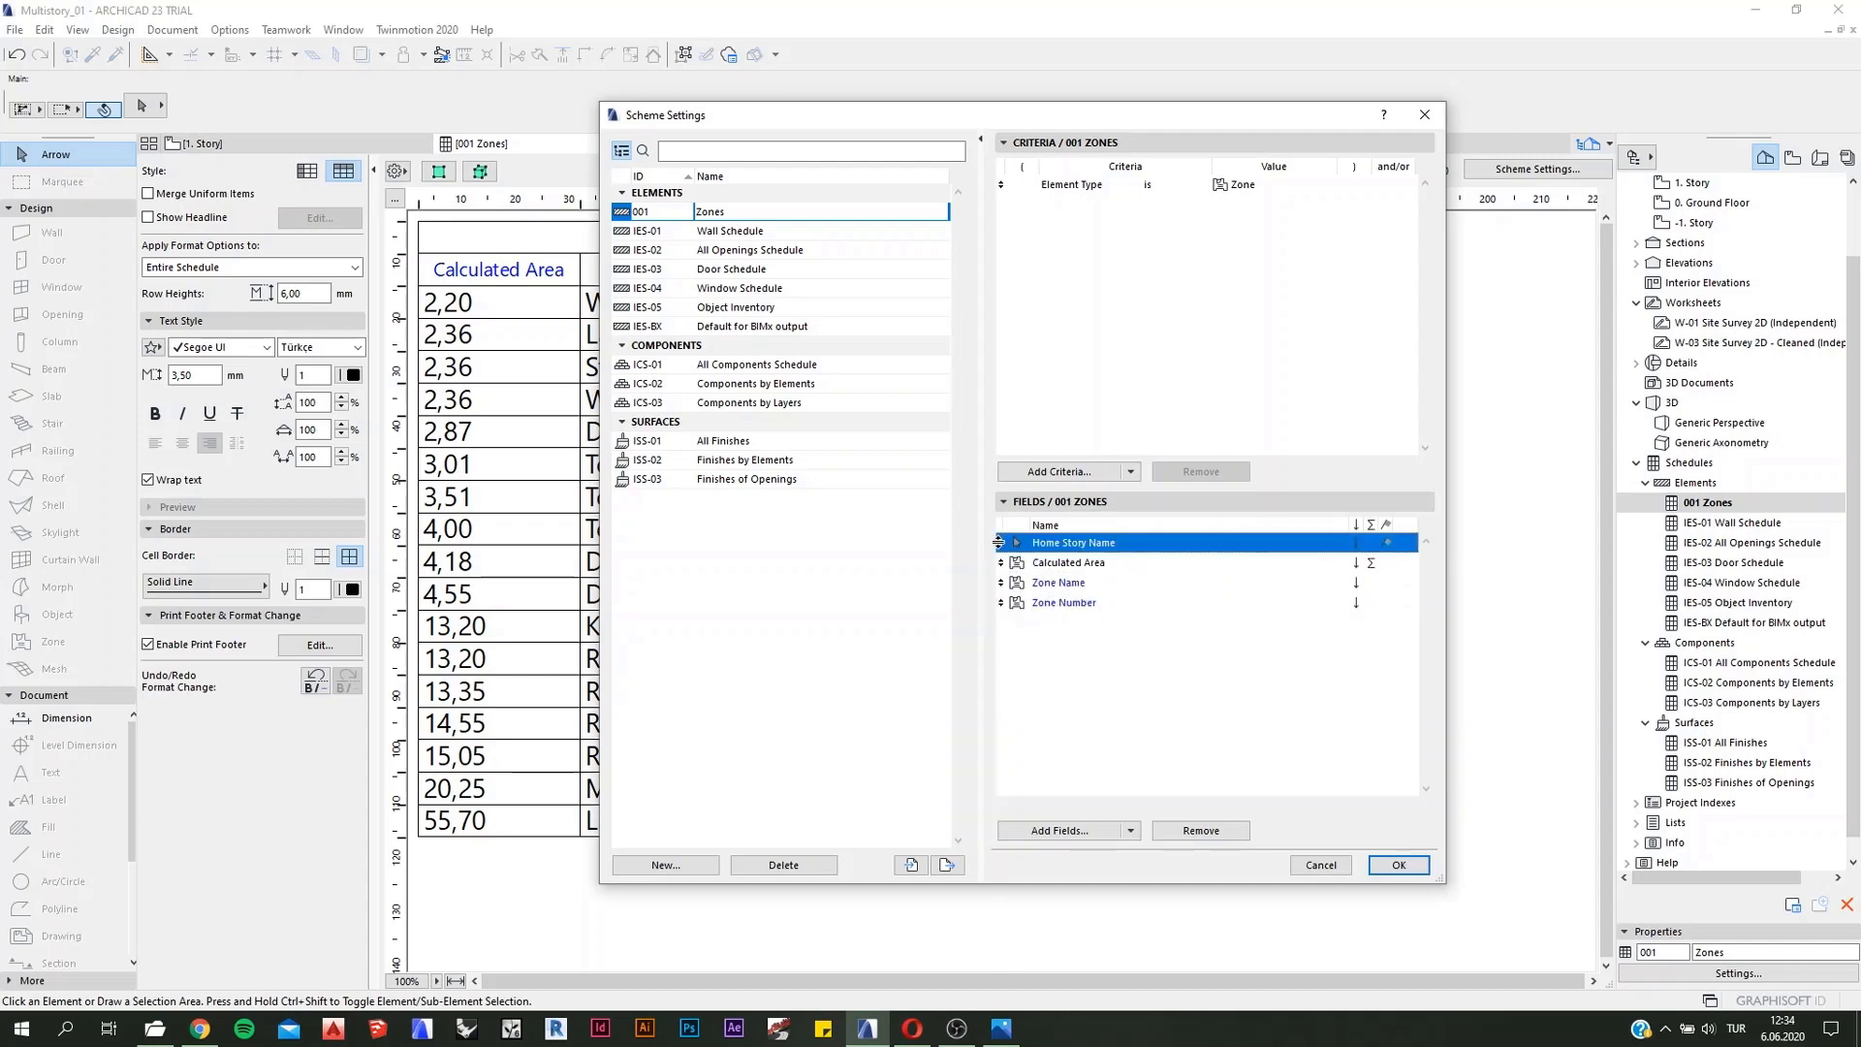
left_click_drag(1102, 127, 1231, 122)
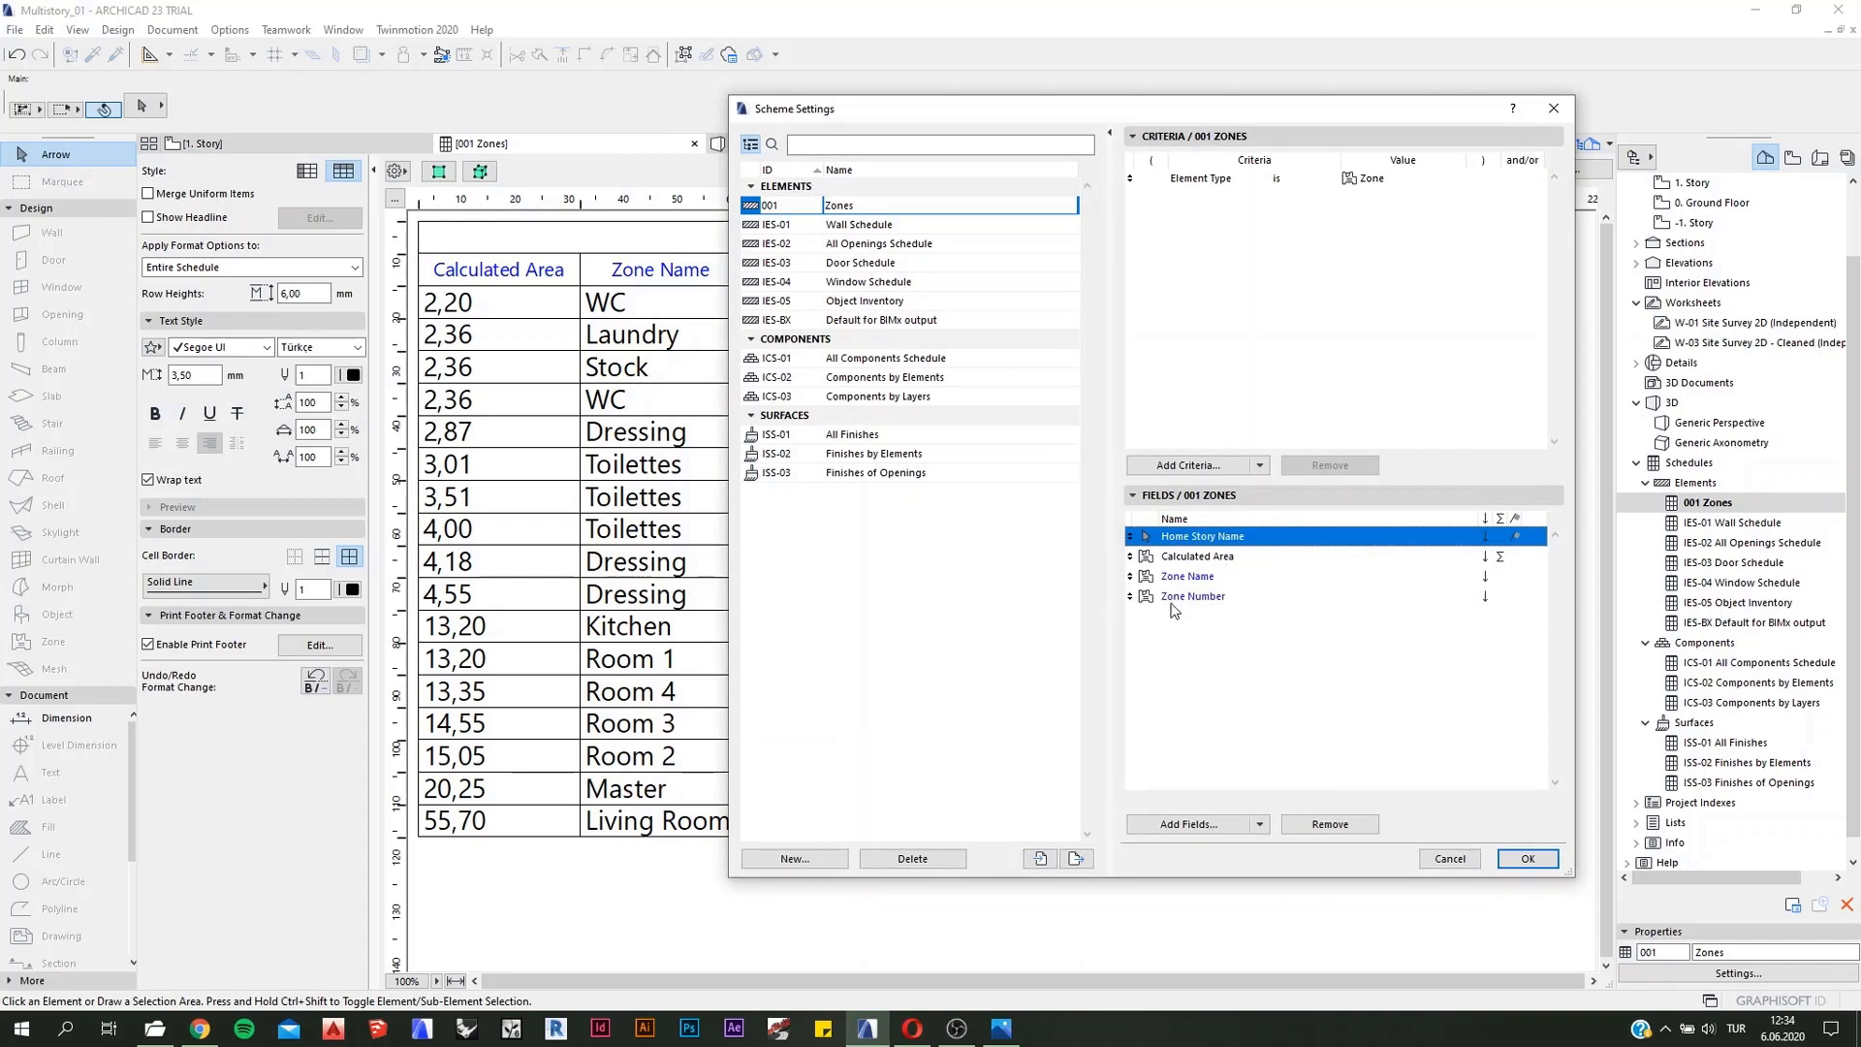
left_click(1136, 598)
left_click_drag(1137, 598, 1126, 557)
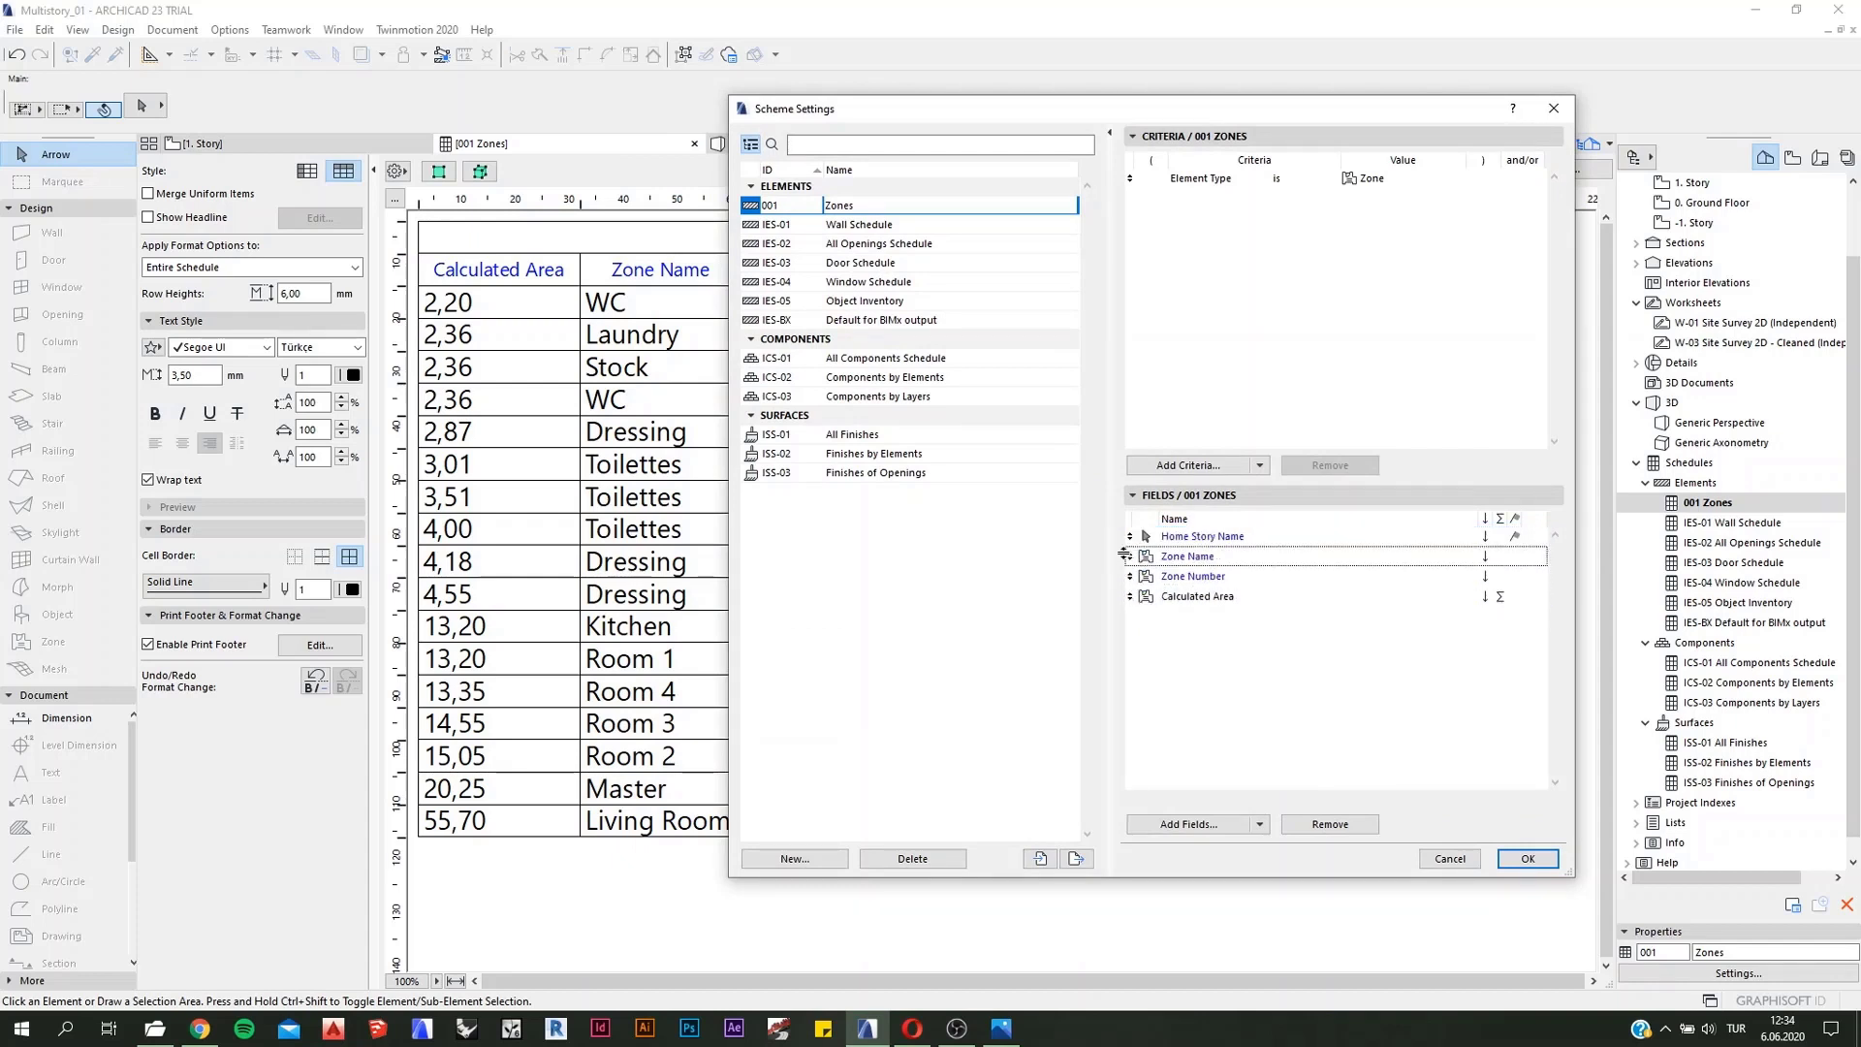
left_click(1249, 601)
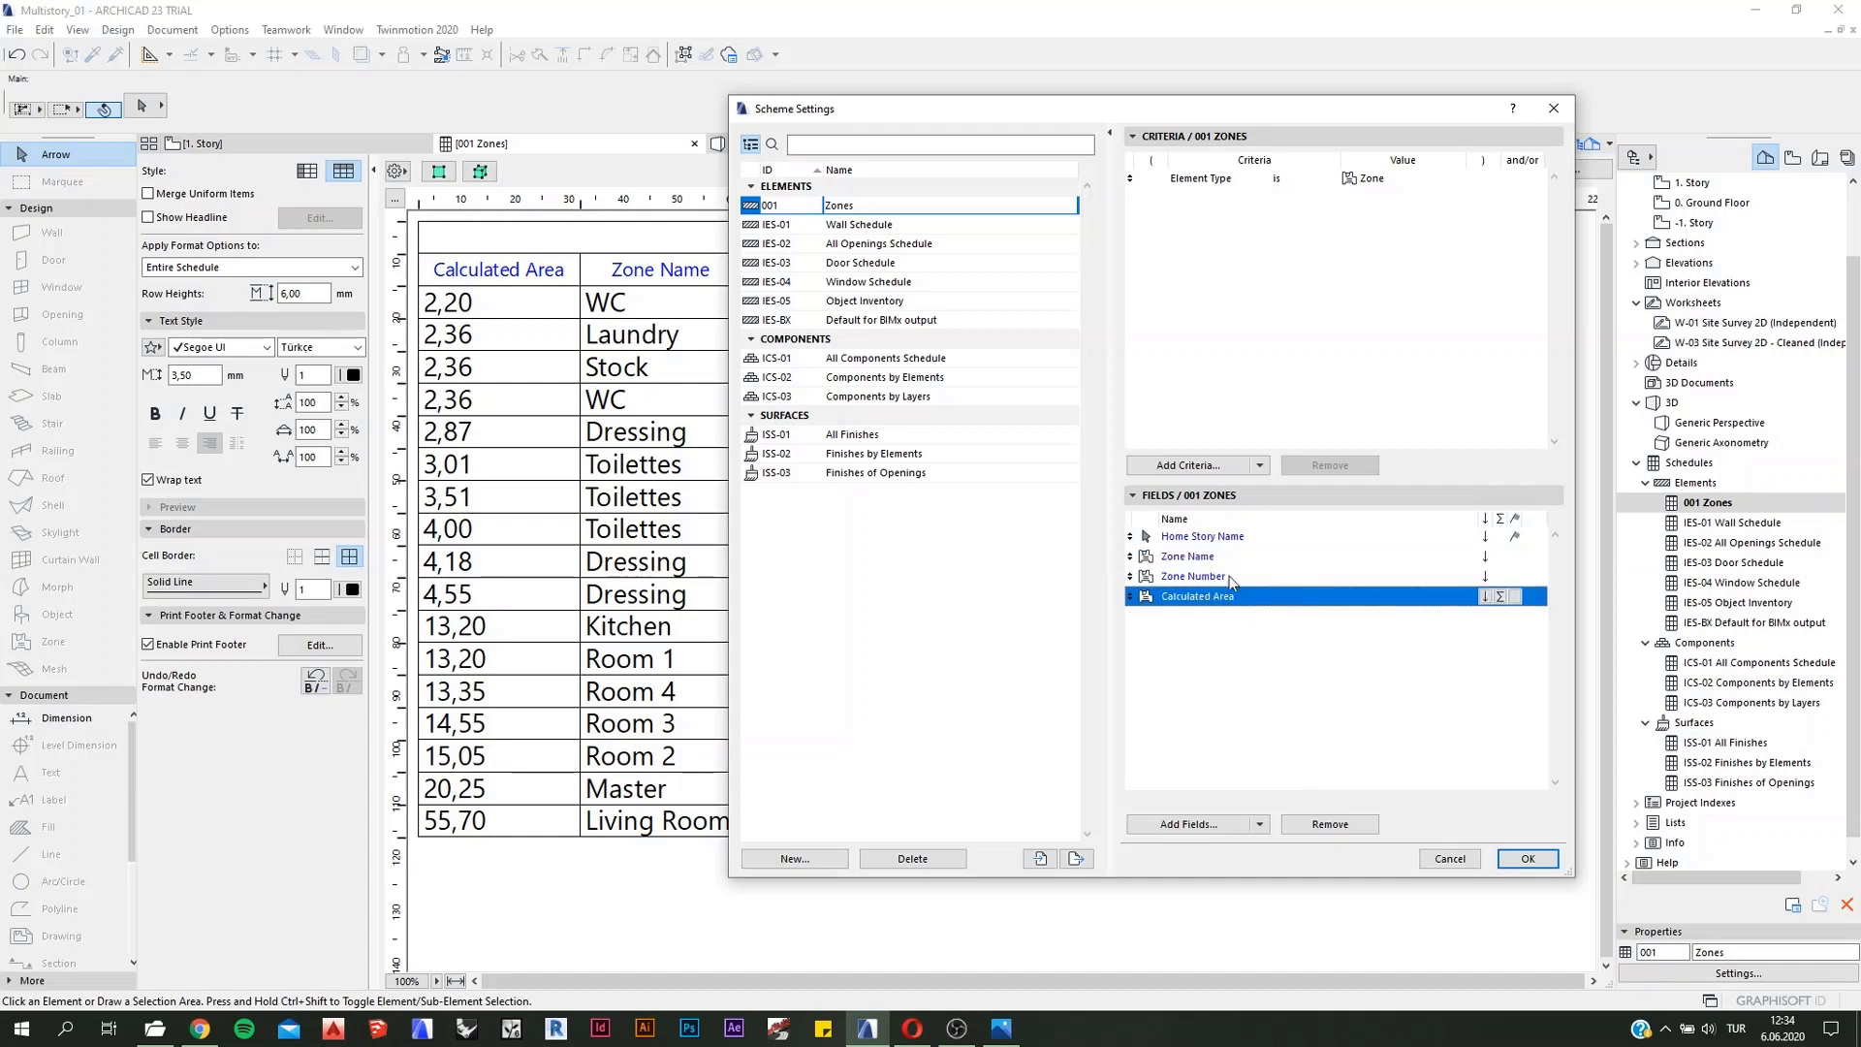
Step: Turn off sorting for Zone Number and Zone Name, sort Calculated Area in descending order and accept the scheme settings
left_click(1485, 578)
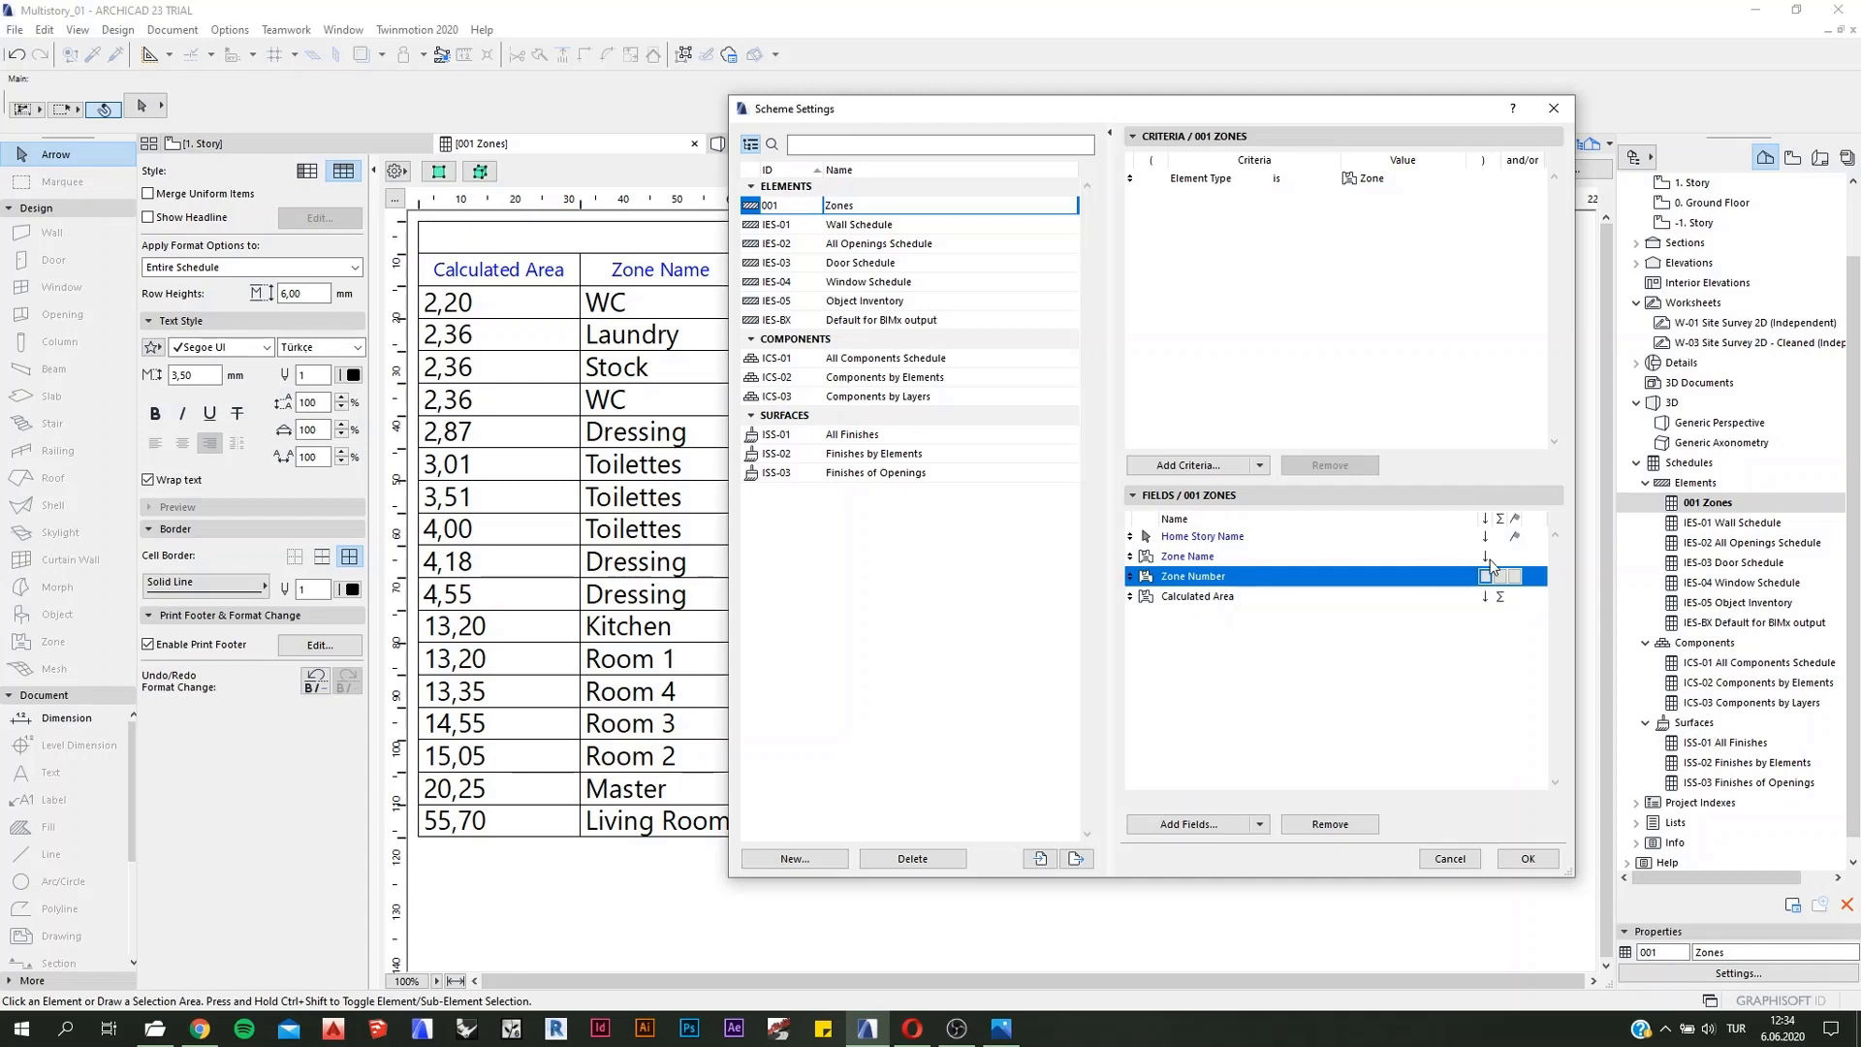
left_click(1490, 561)
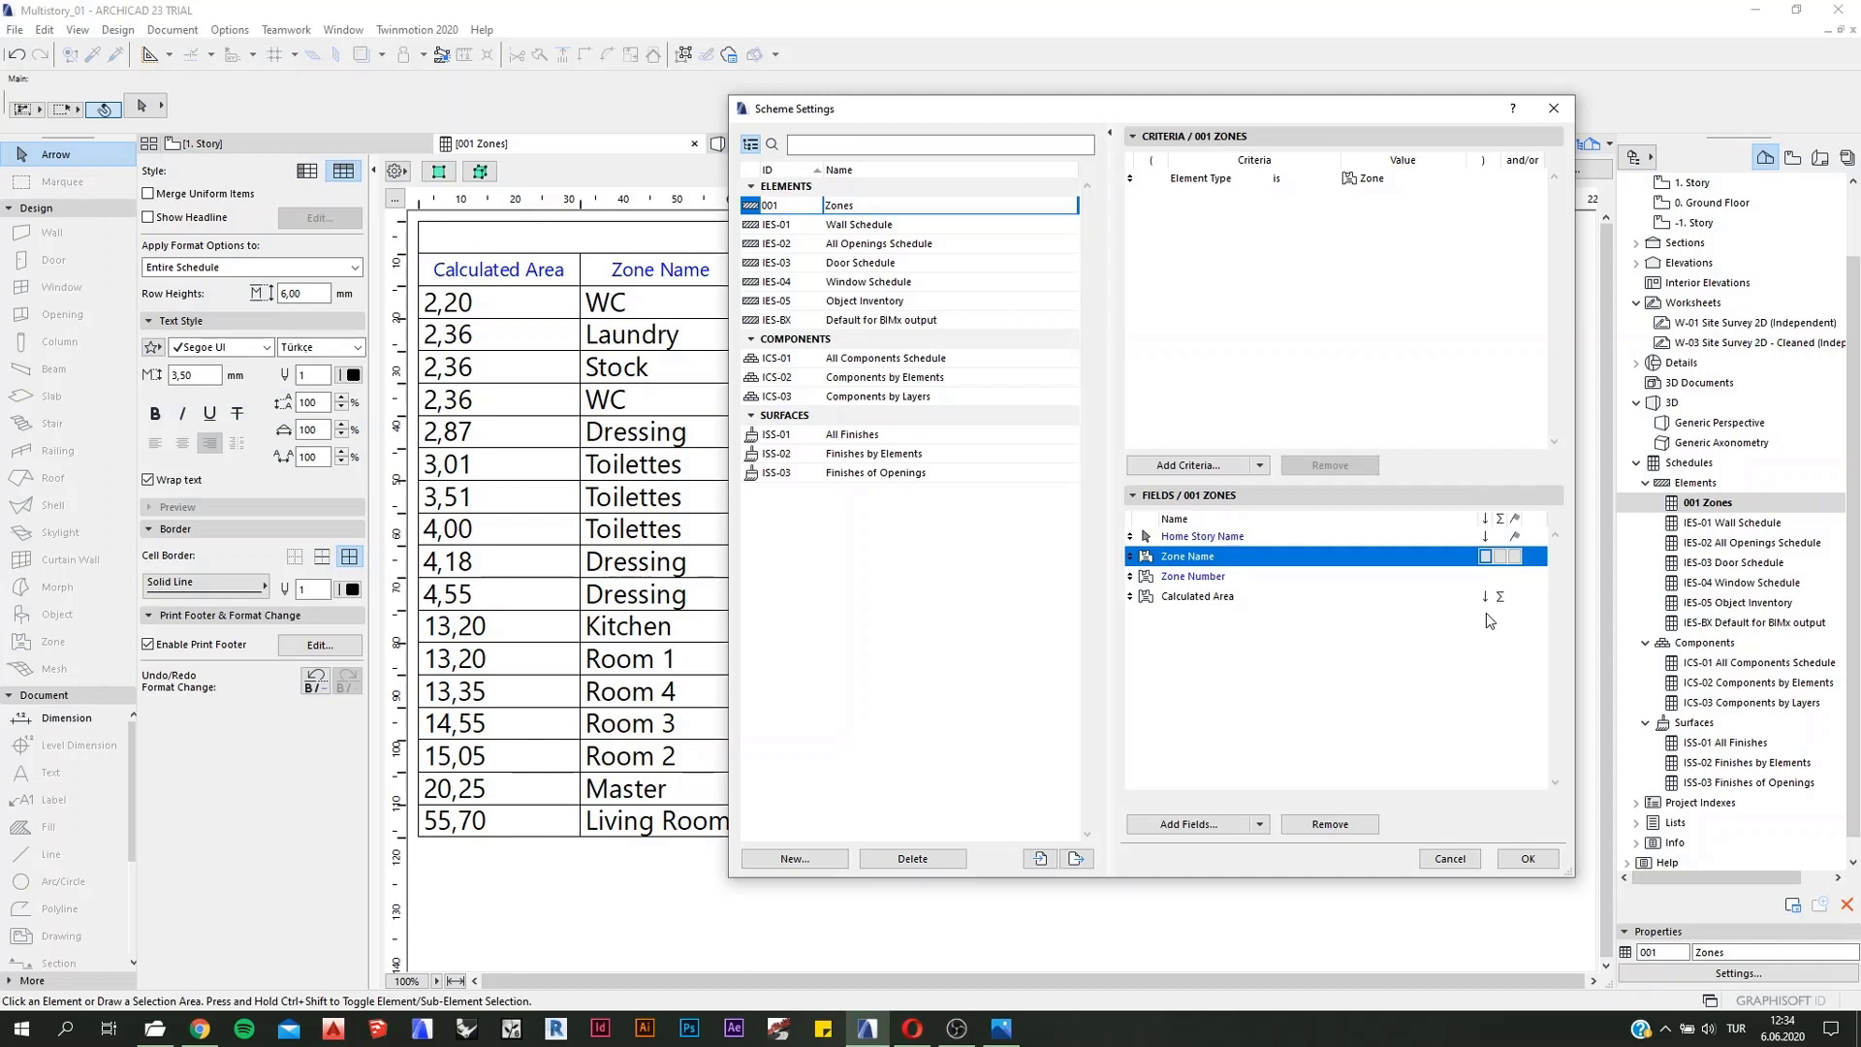
left_click(1487, 595)
left_click(1485, 596)
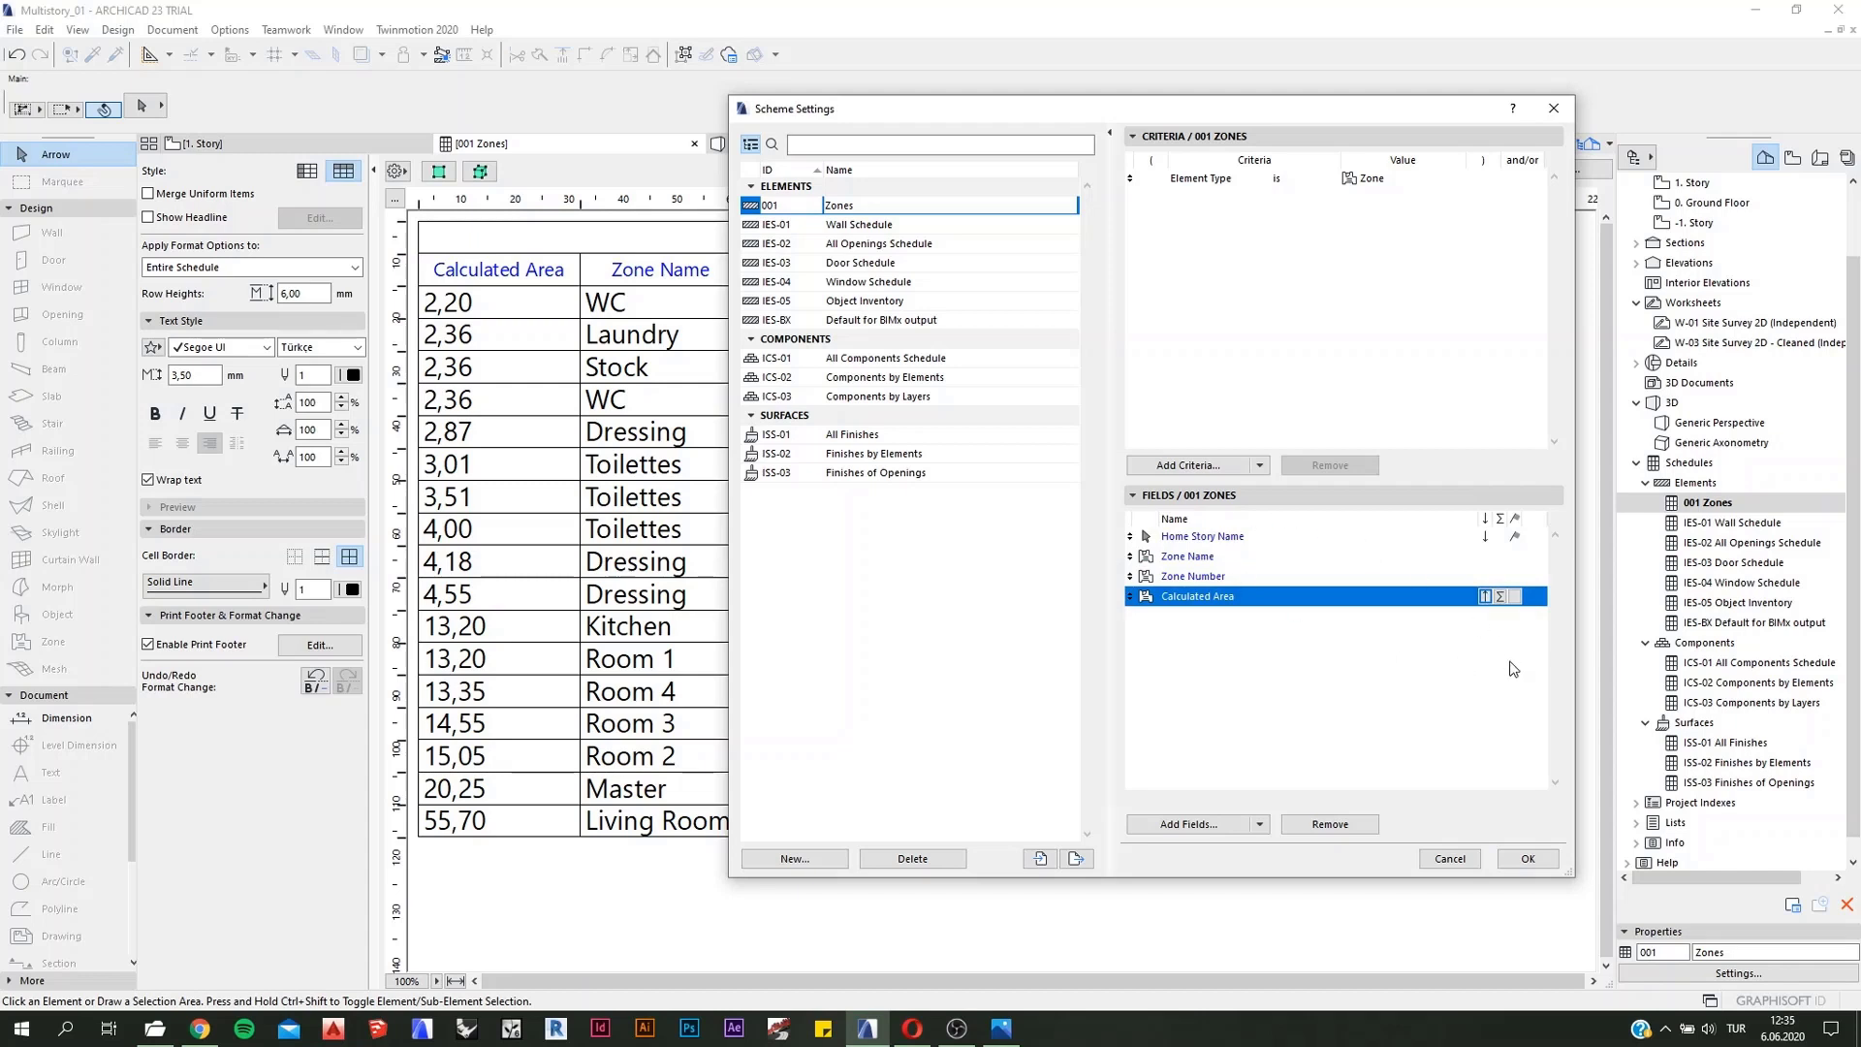
left_click(1528, 857)
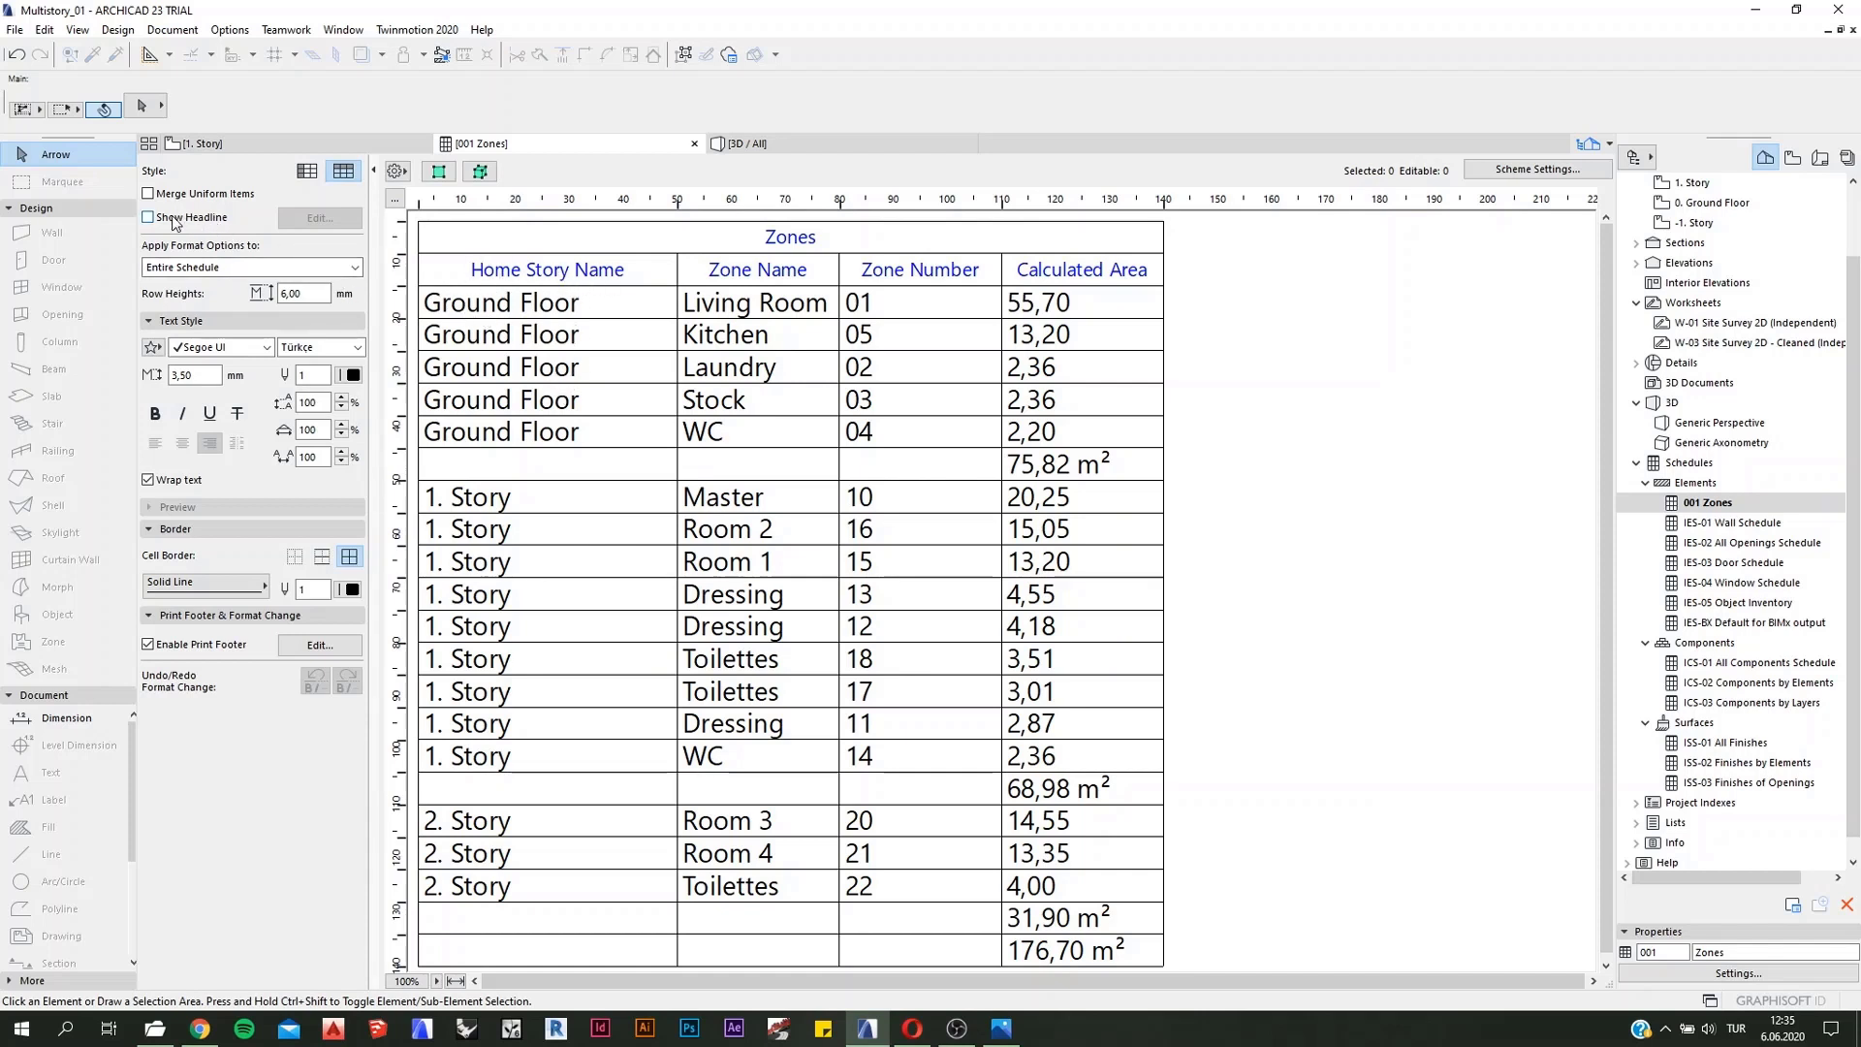
Step: Show the headlines in the Zones schedule and hide its column headers
left_click(250, 221)
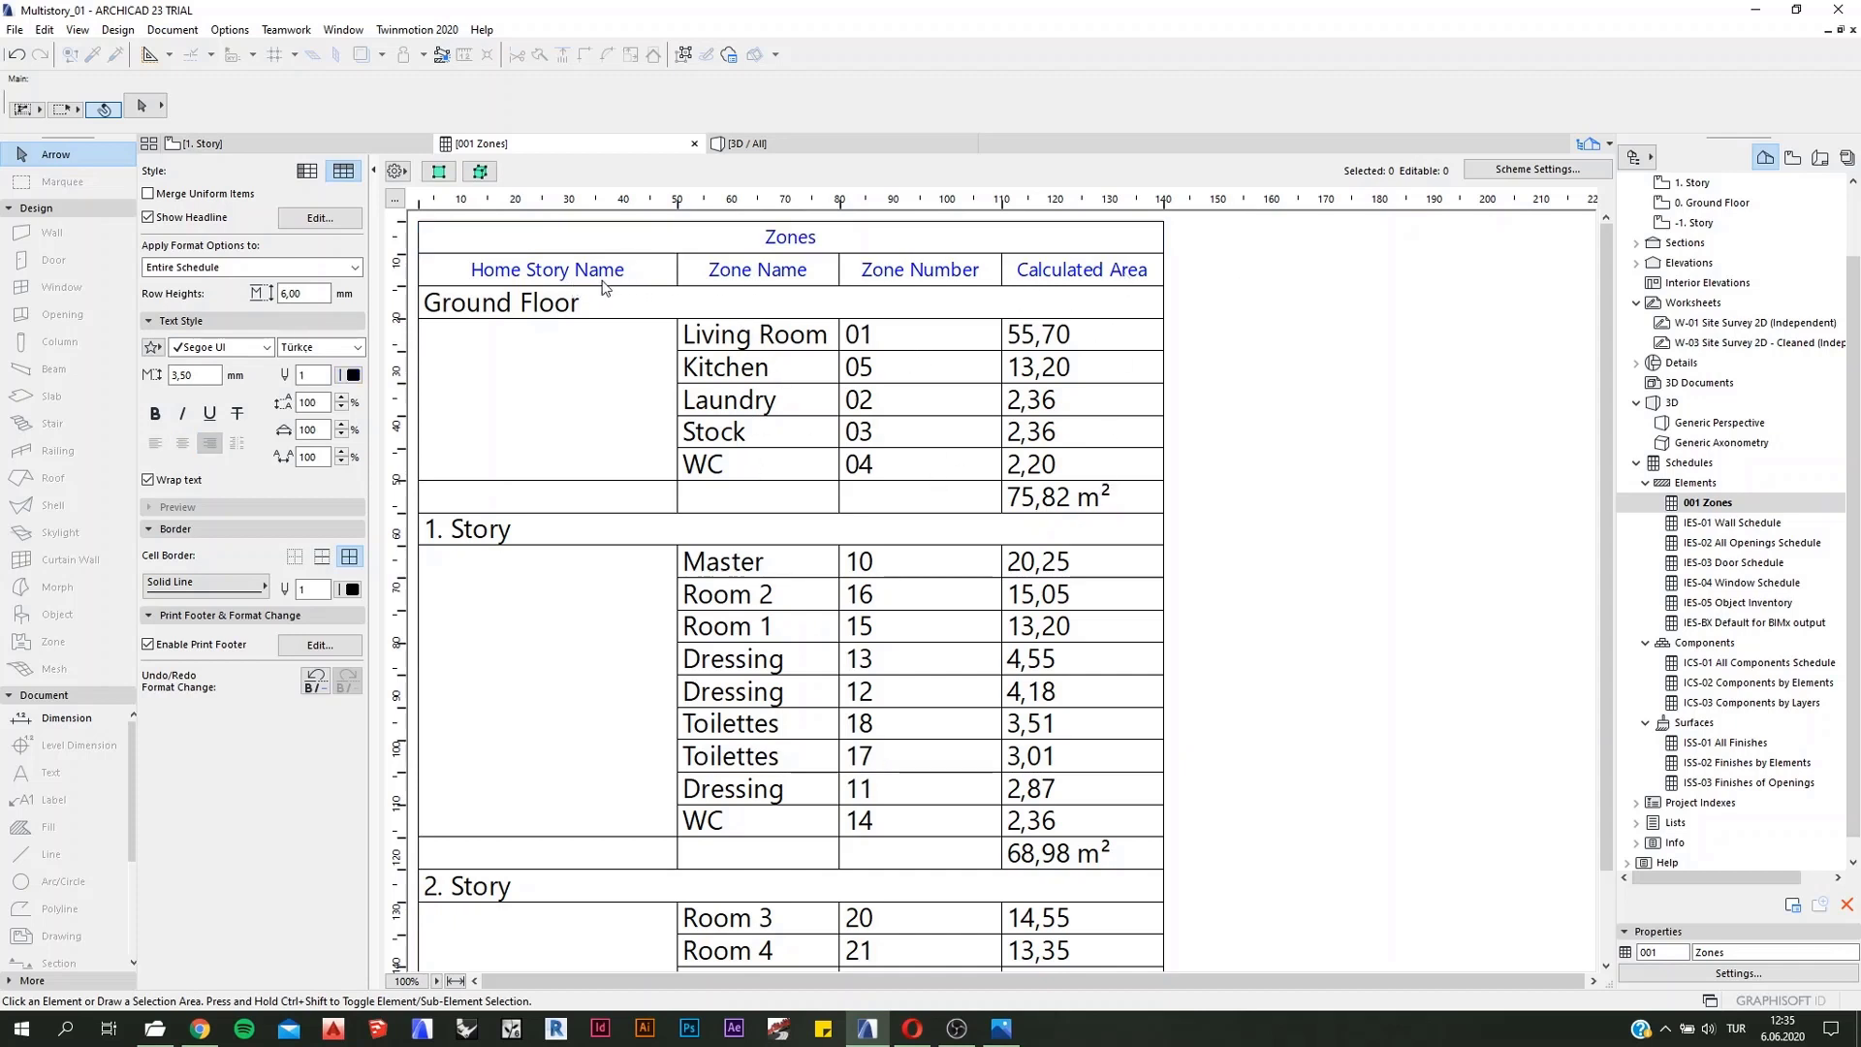
left_click(397, 173)
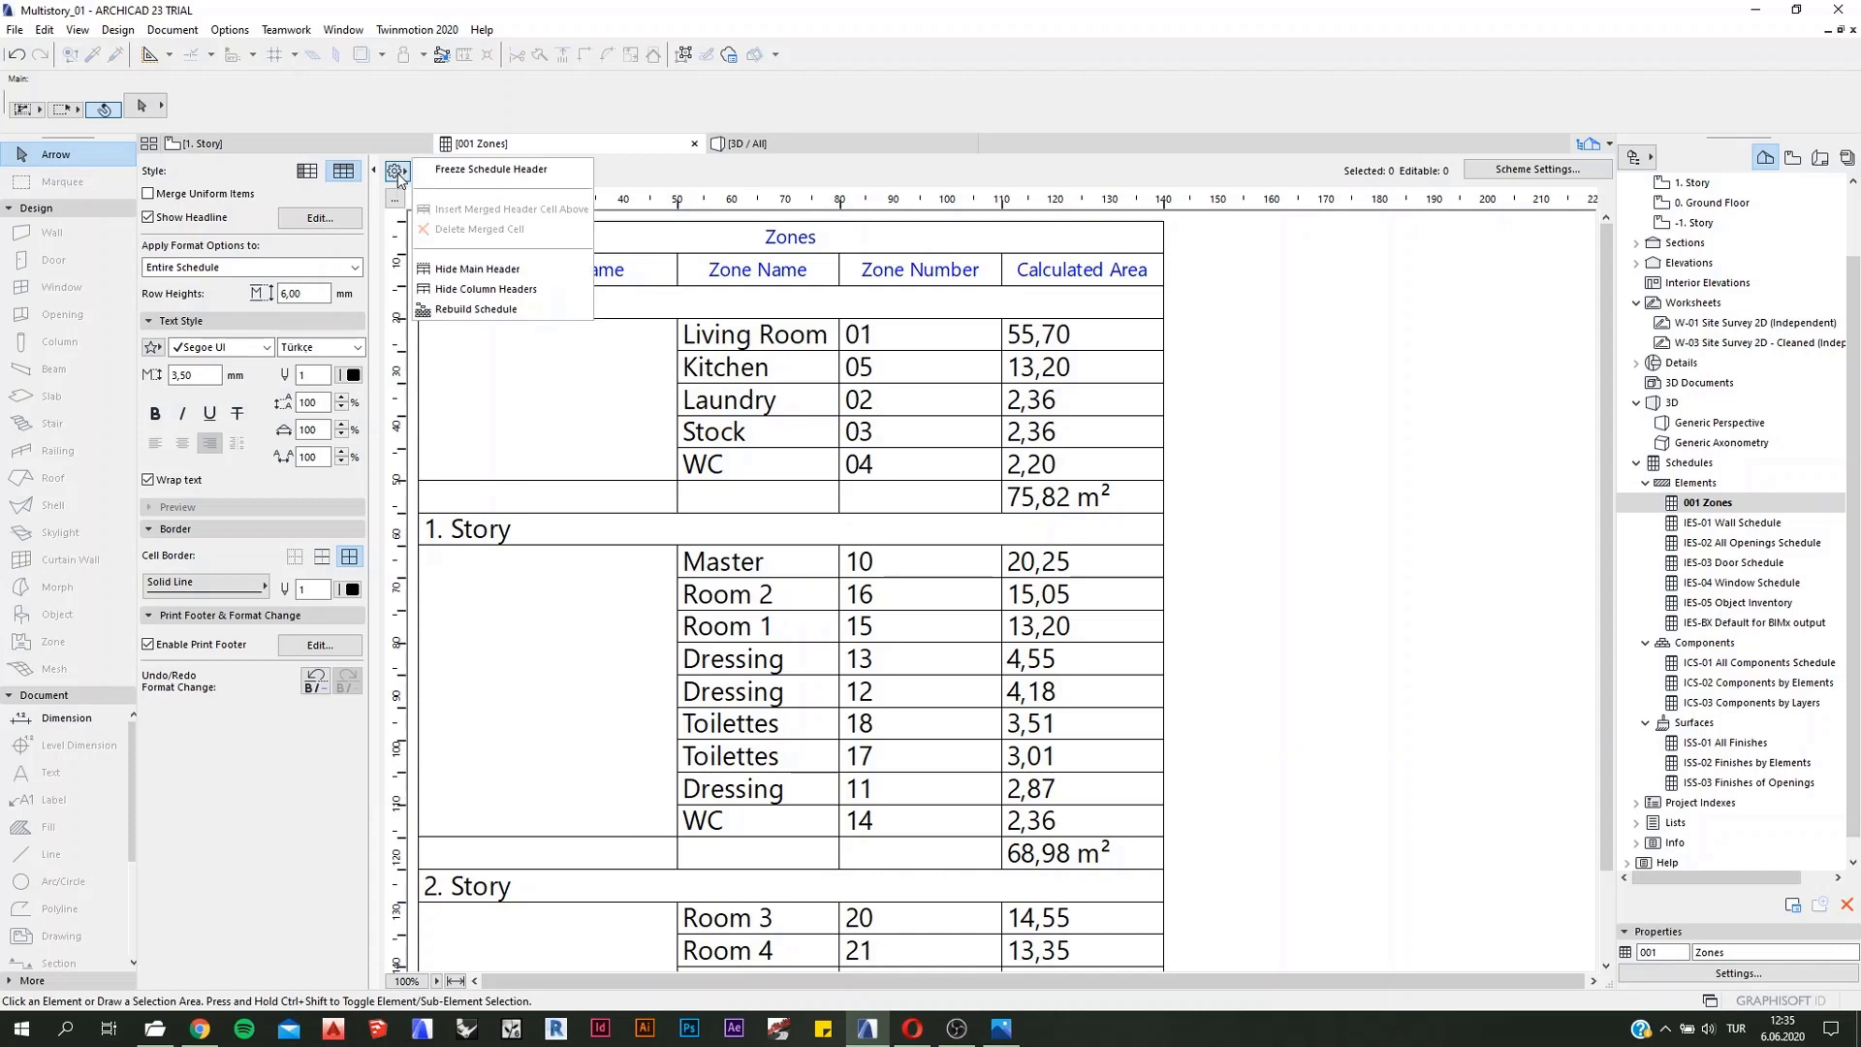
left_click(541, 293)
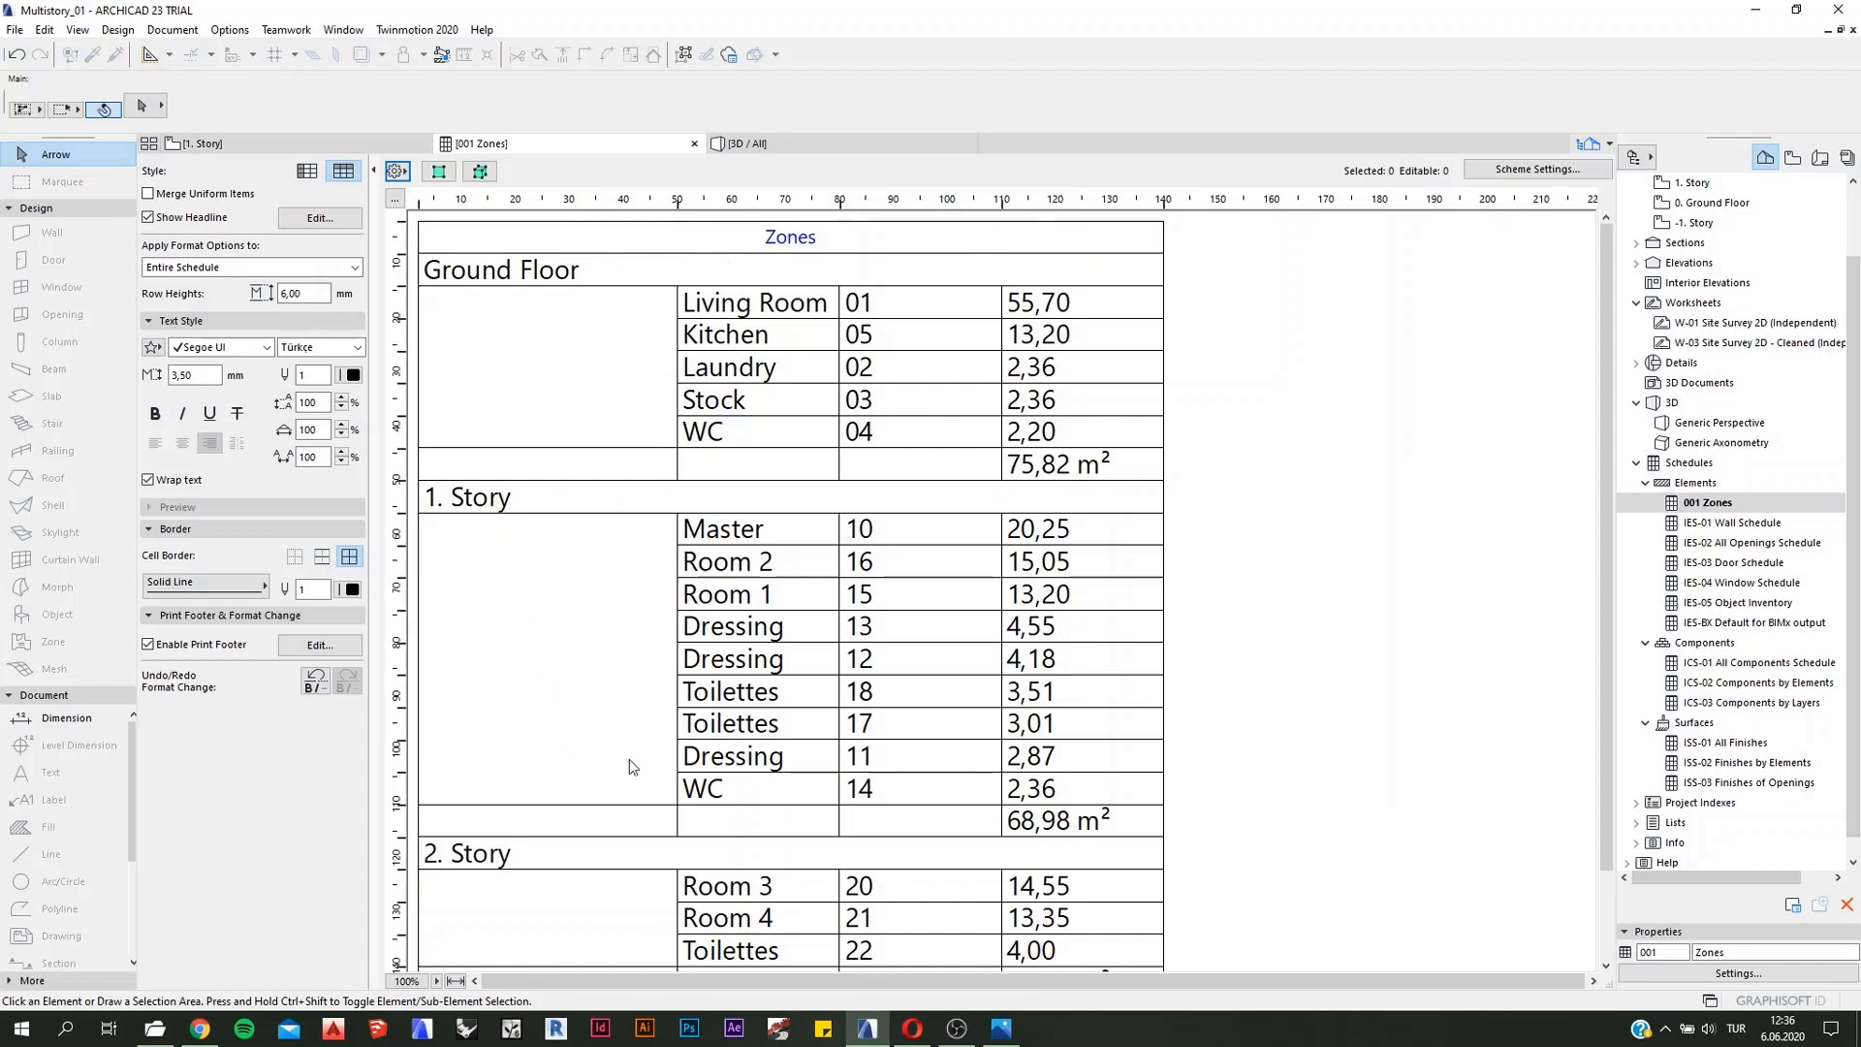
scroll(630, 766, "down", 3)
scroll(964, 608, "up", 3)
Step: Make the area totals of the Zones schedule bold by applying the format to Total cells
left_click(1132, 470)
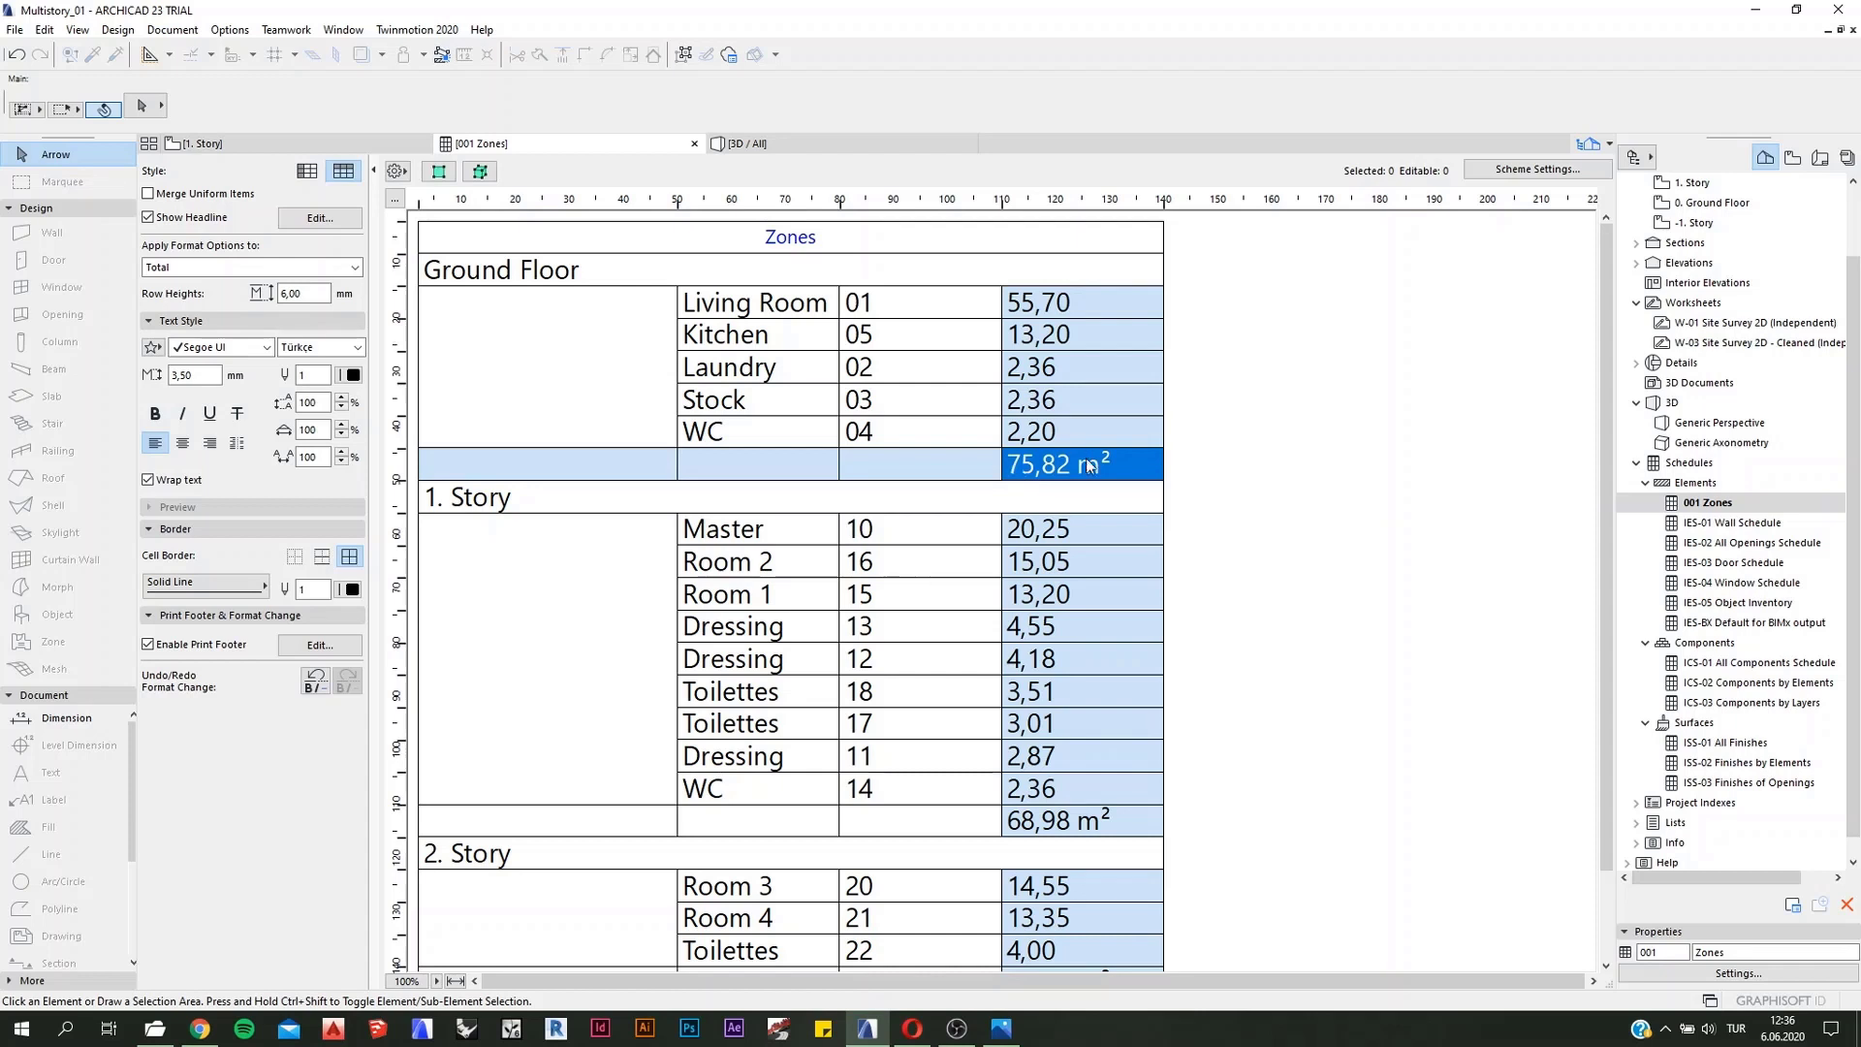
left_click(355, 269)
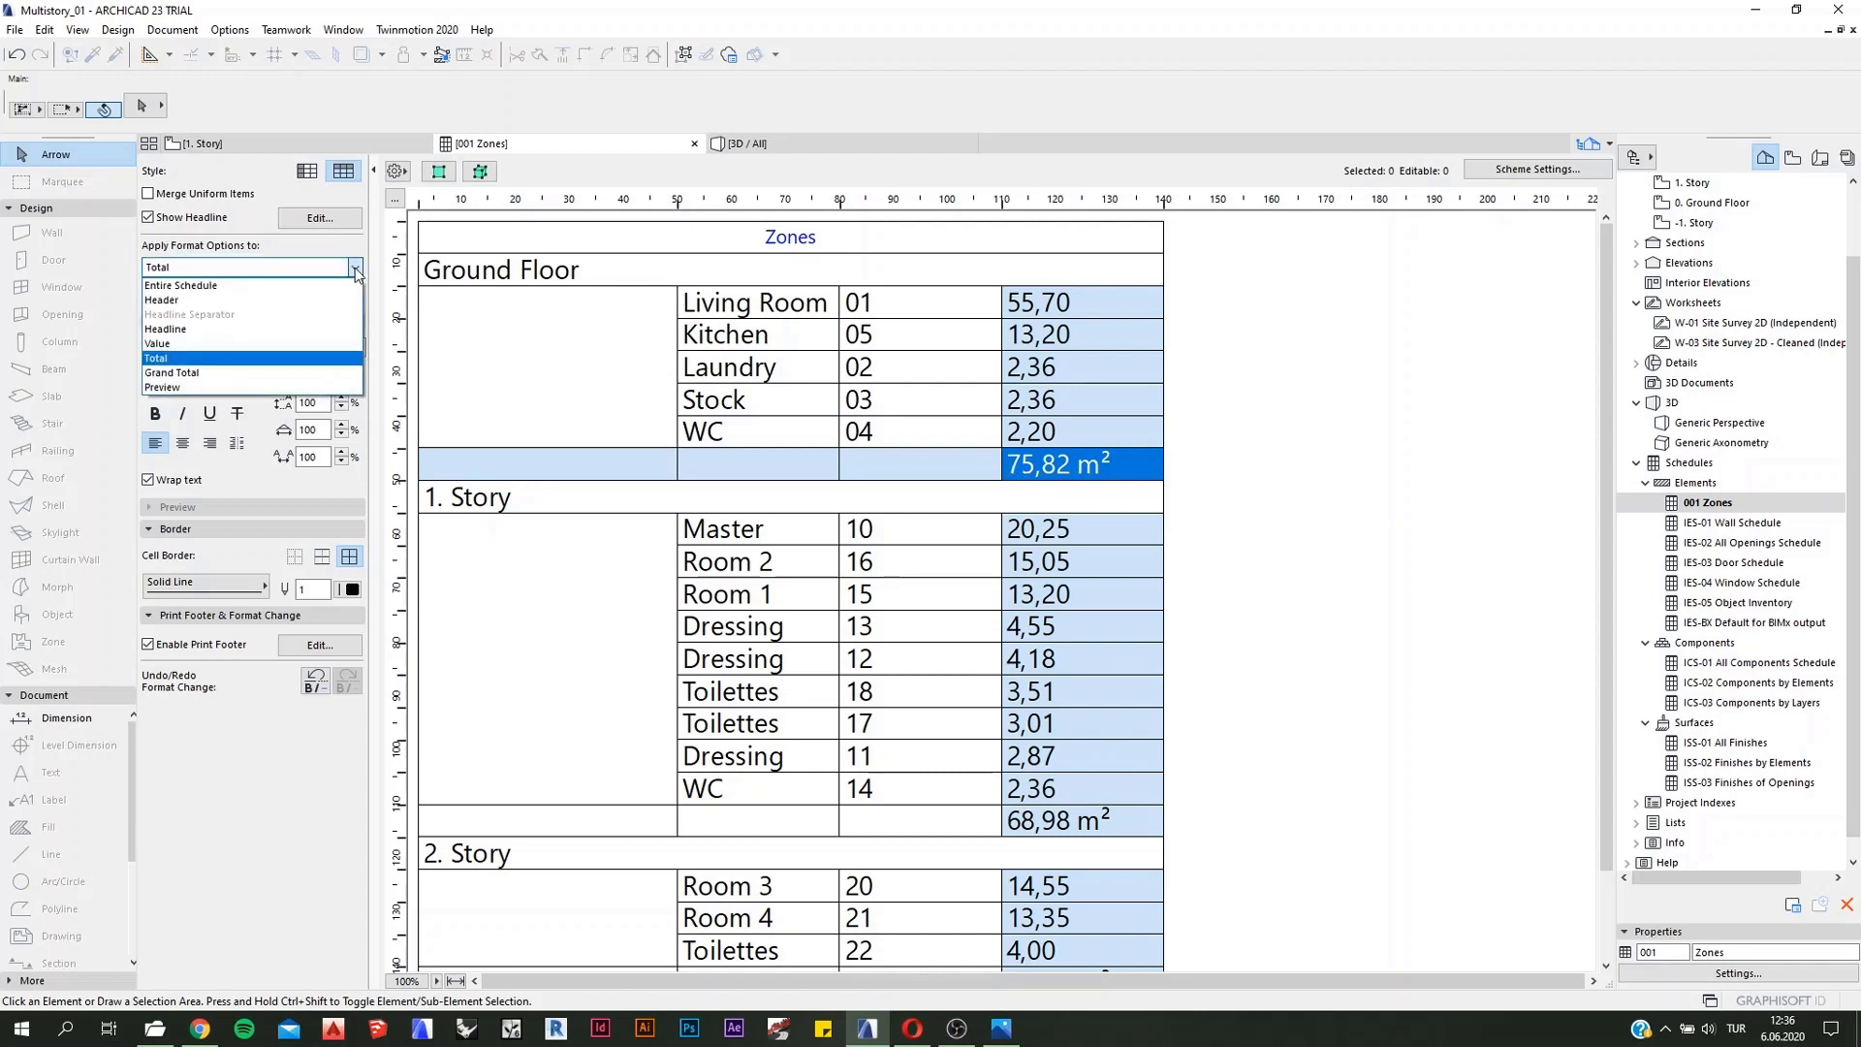
left_click(355, 271)
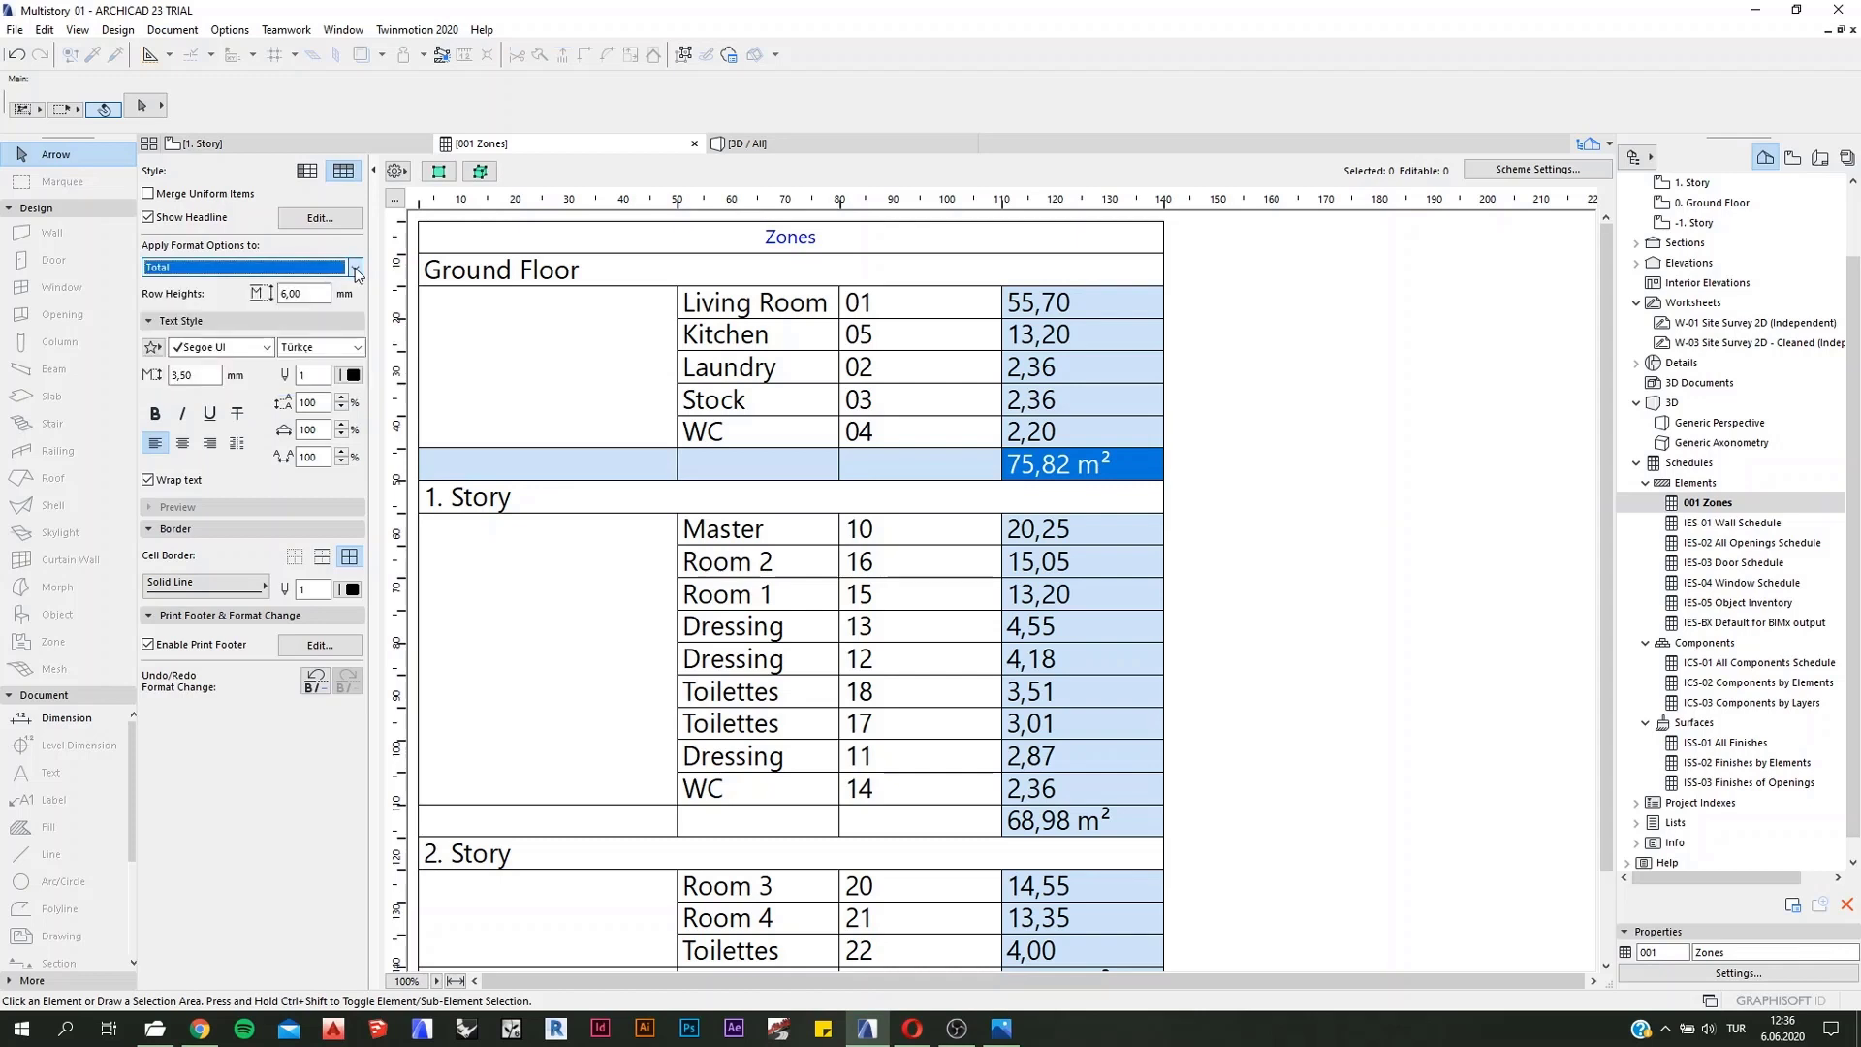
left_click(162, 413)
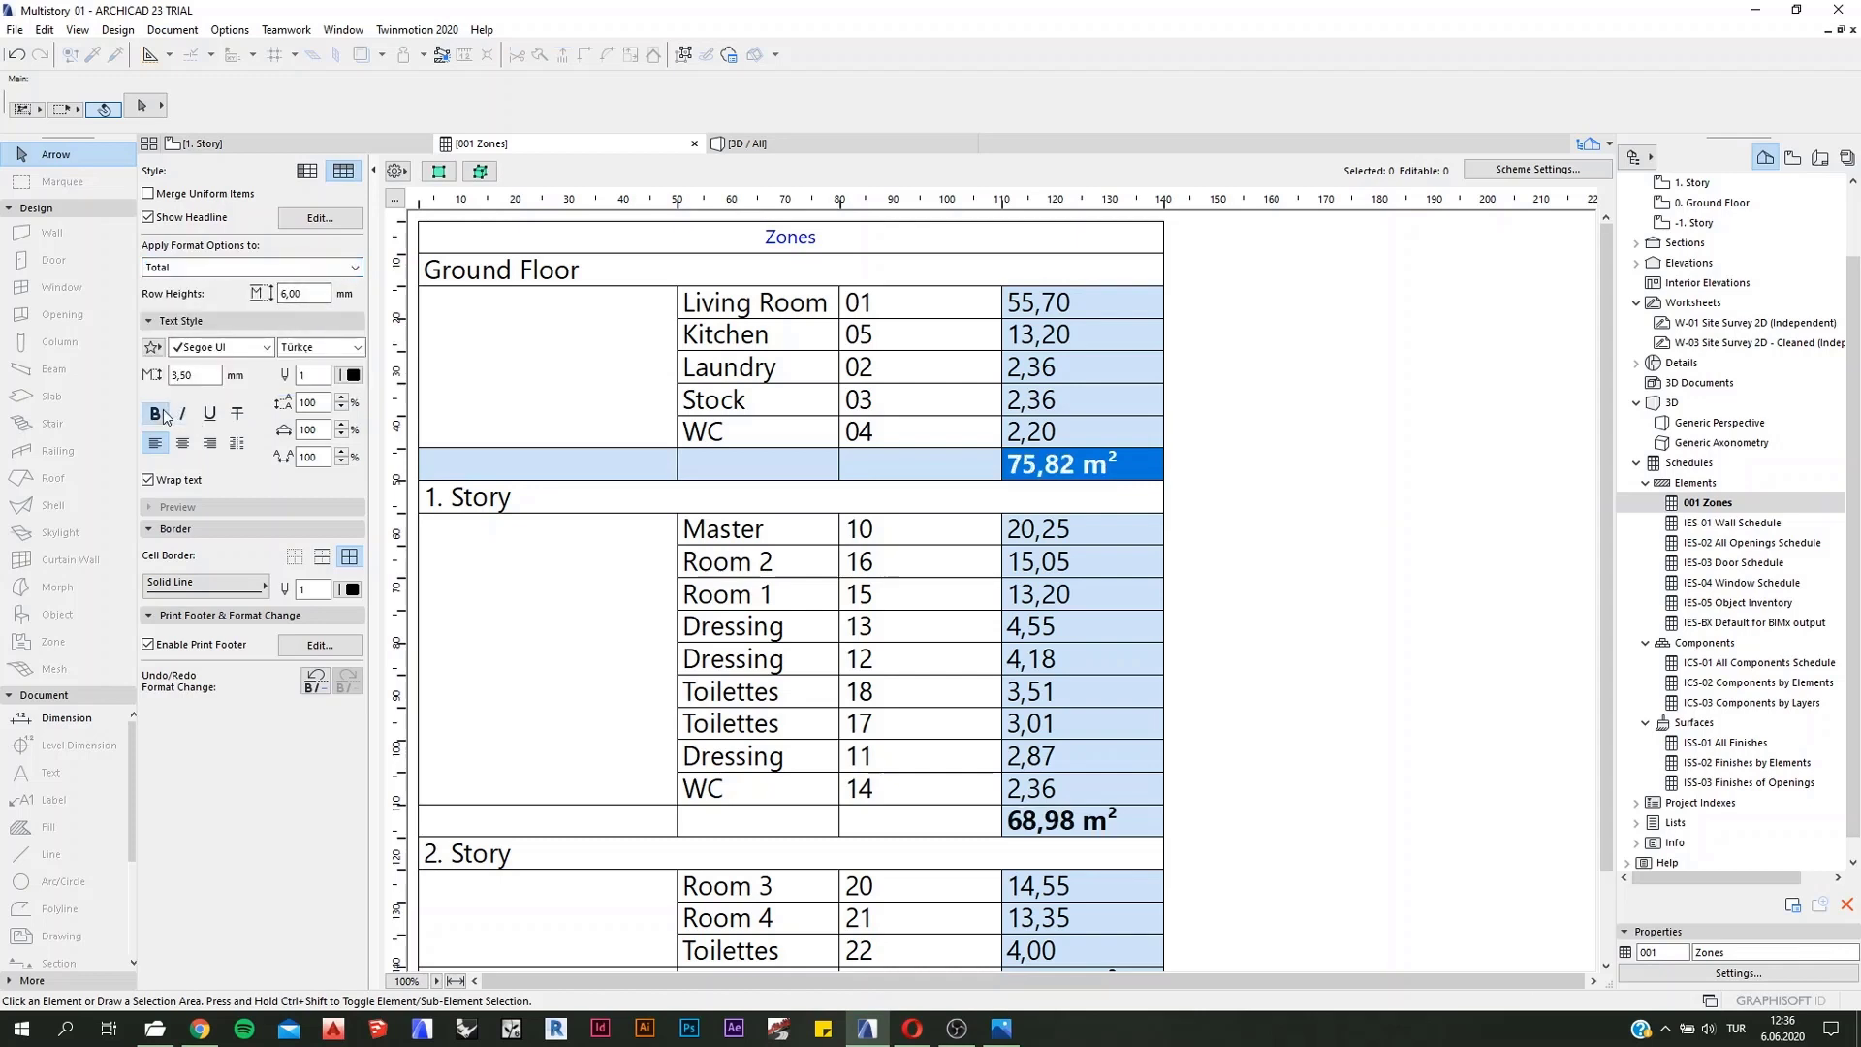
left_click(1276, 462)
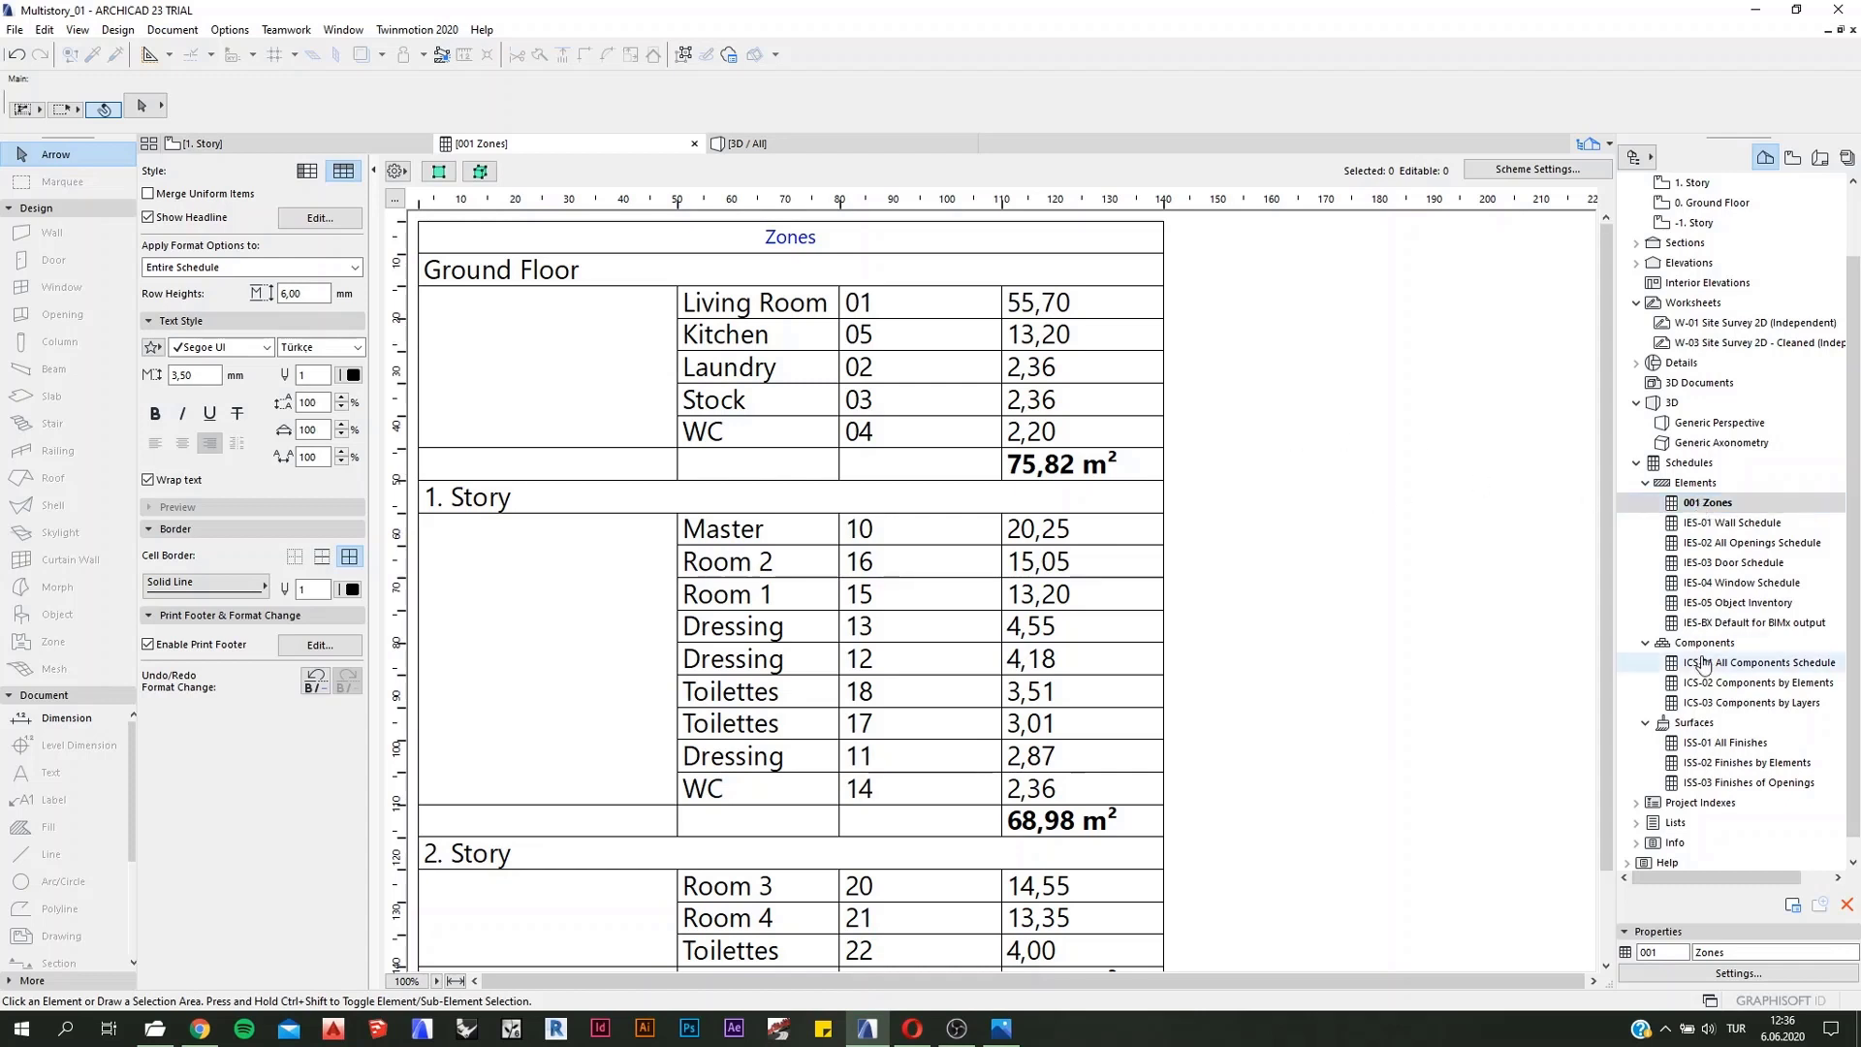
Step: Open the ISS-01 All Finishes schedule and export it as Excel Workbook ISS-01 All Finishes.xlsx, replacing the existing file and opening it after saving
double_click(1751, 749)
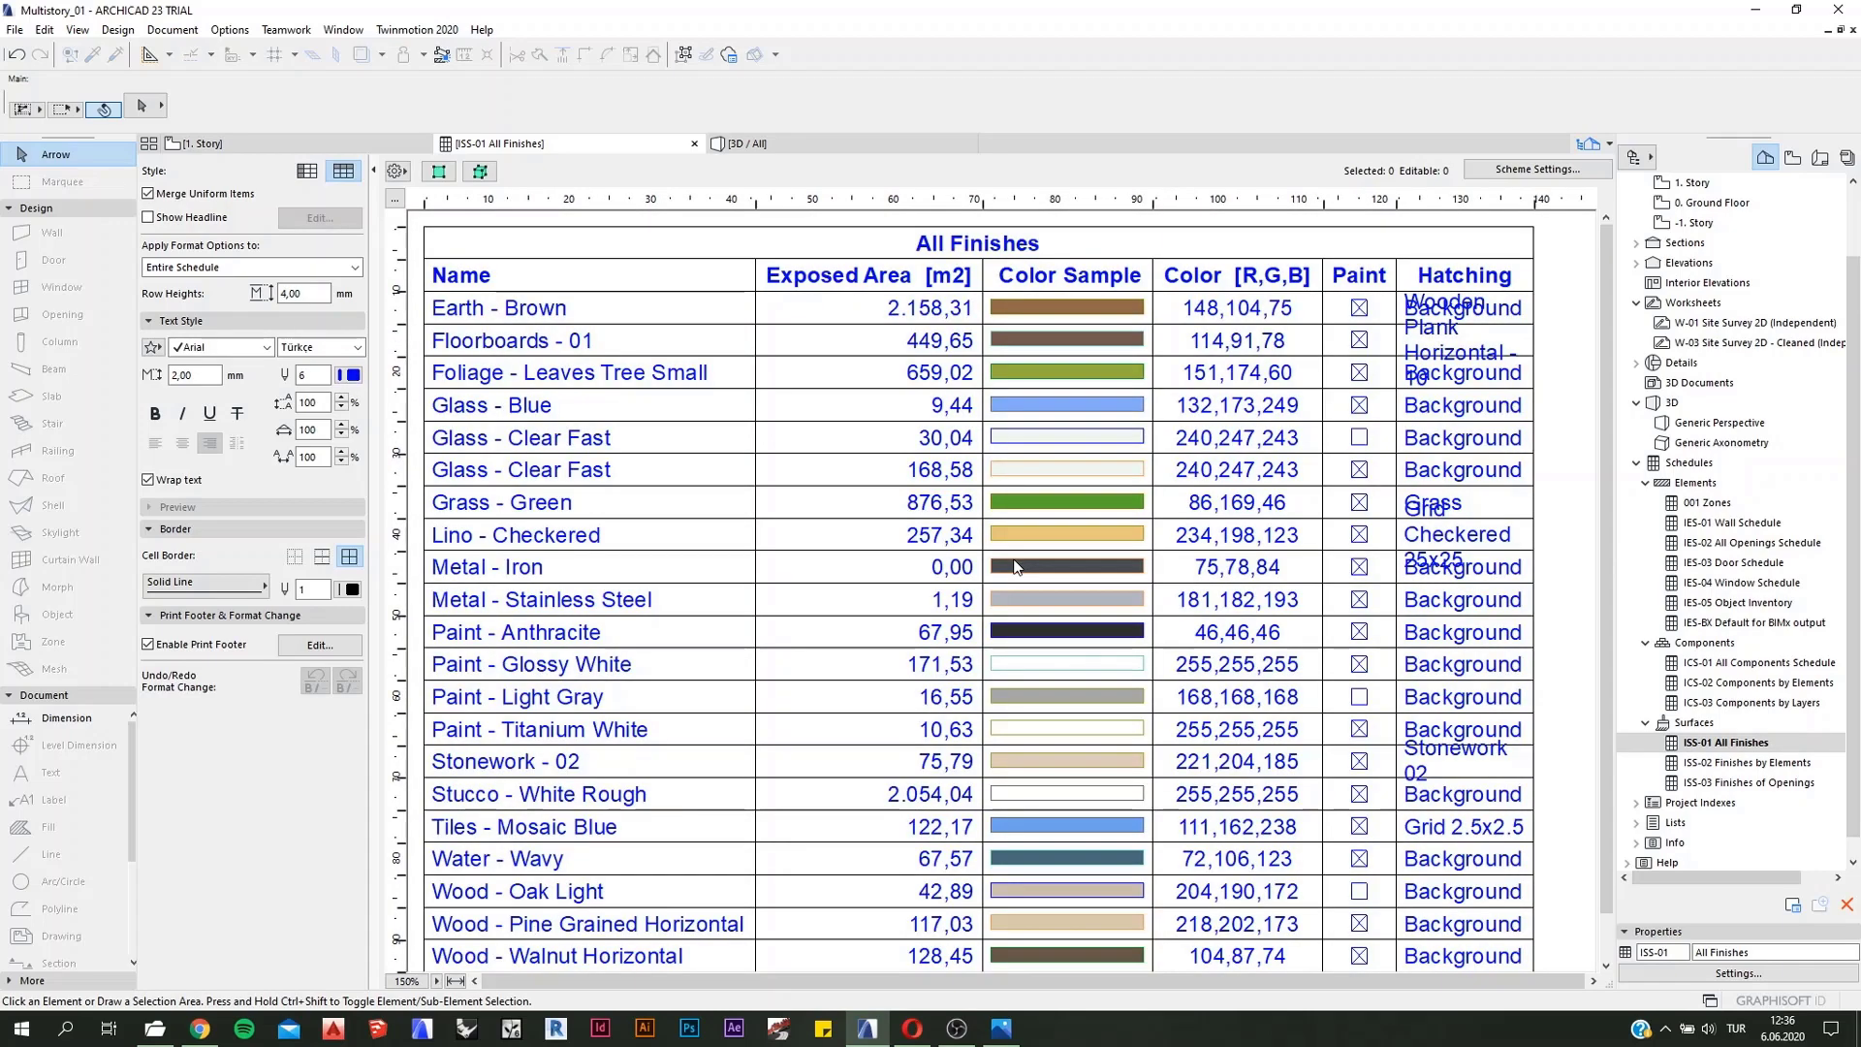
left_click(578, 422)
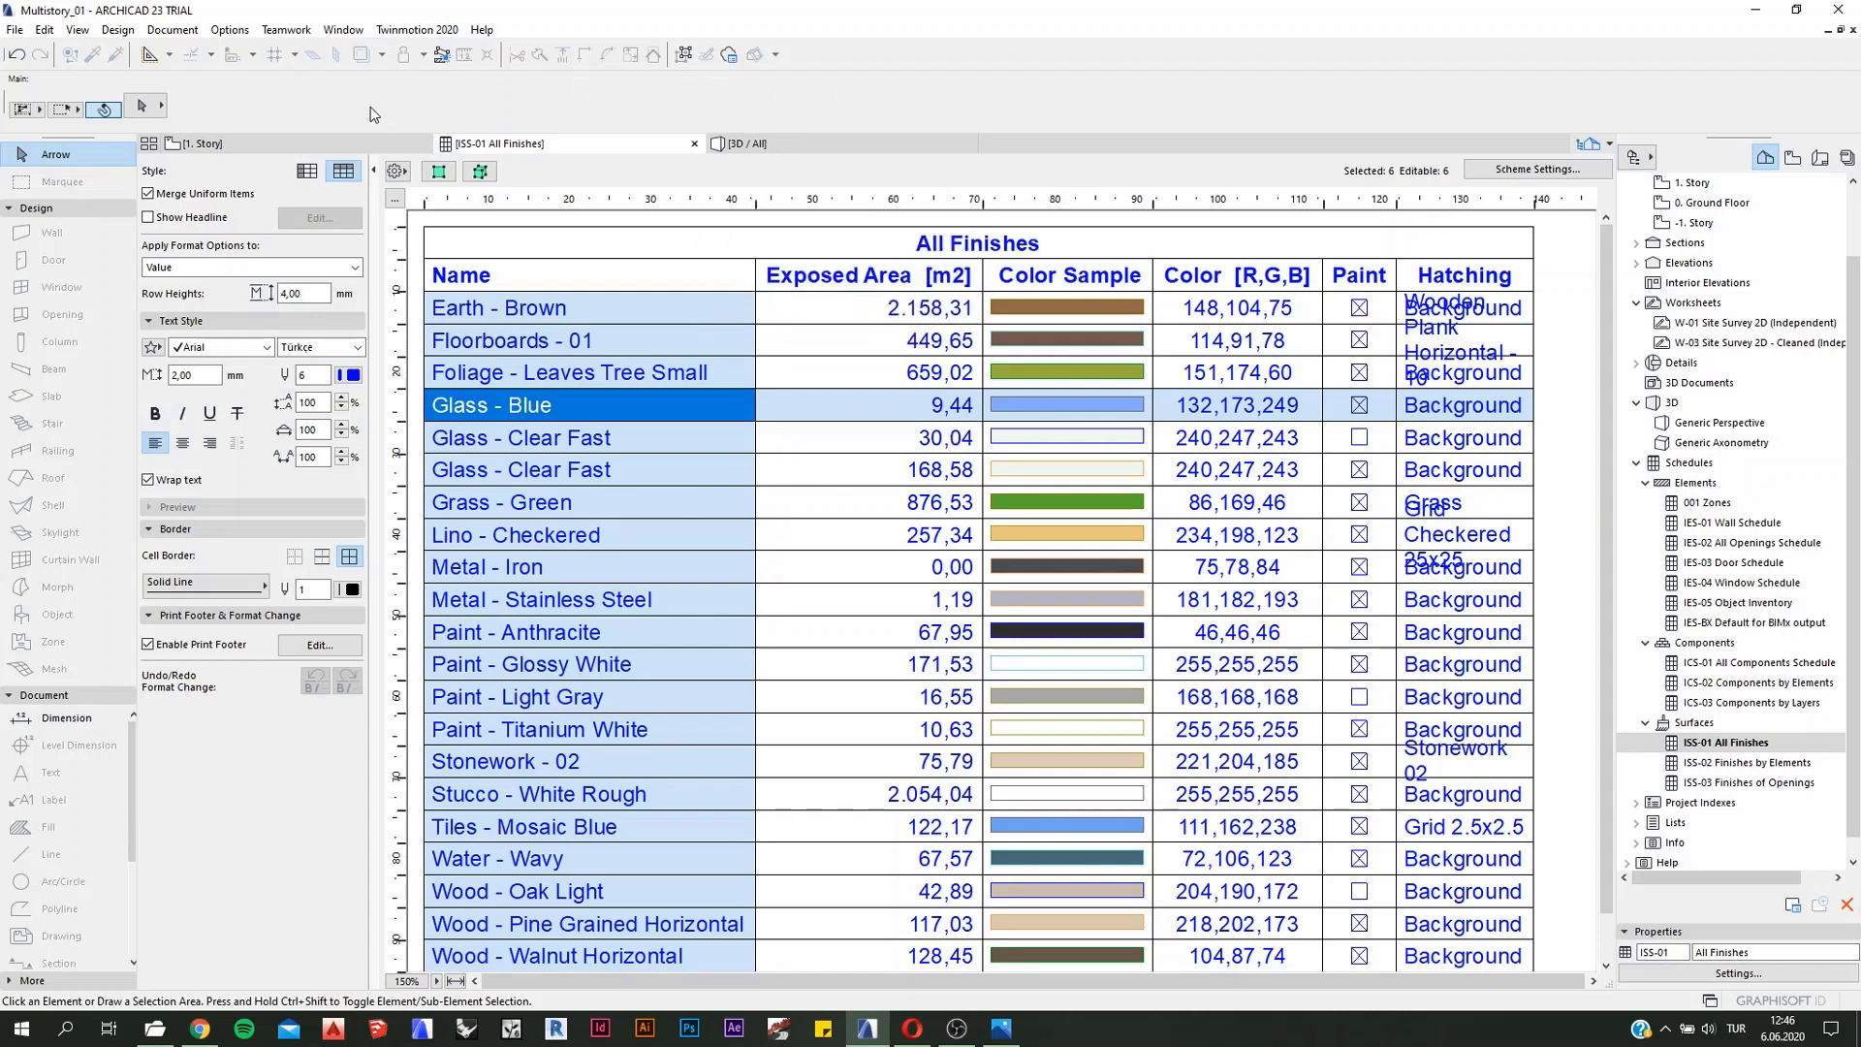
left_click(14, 30)
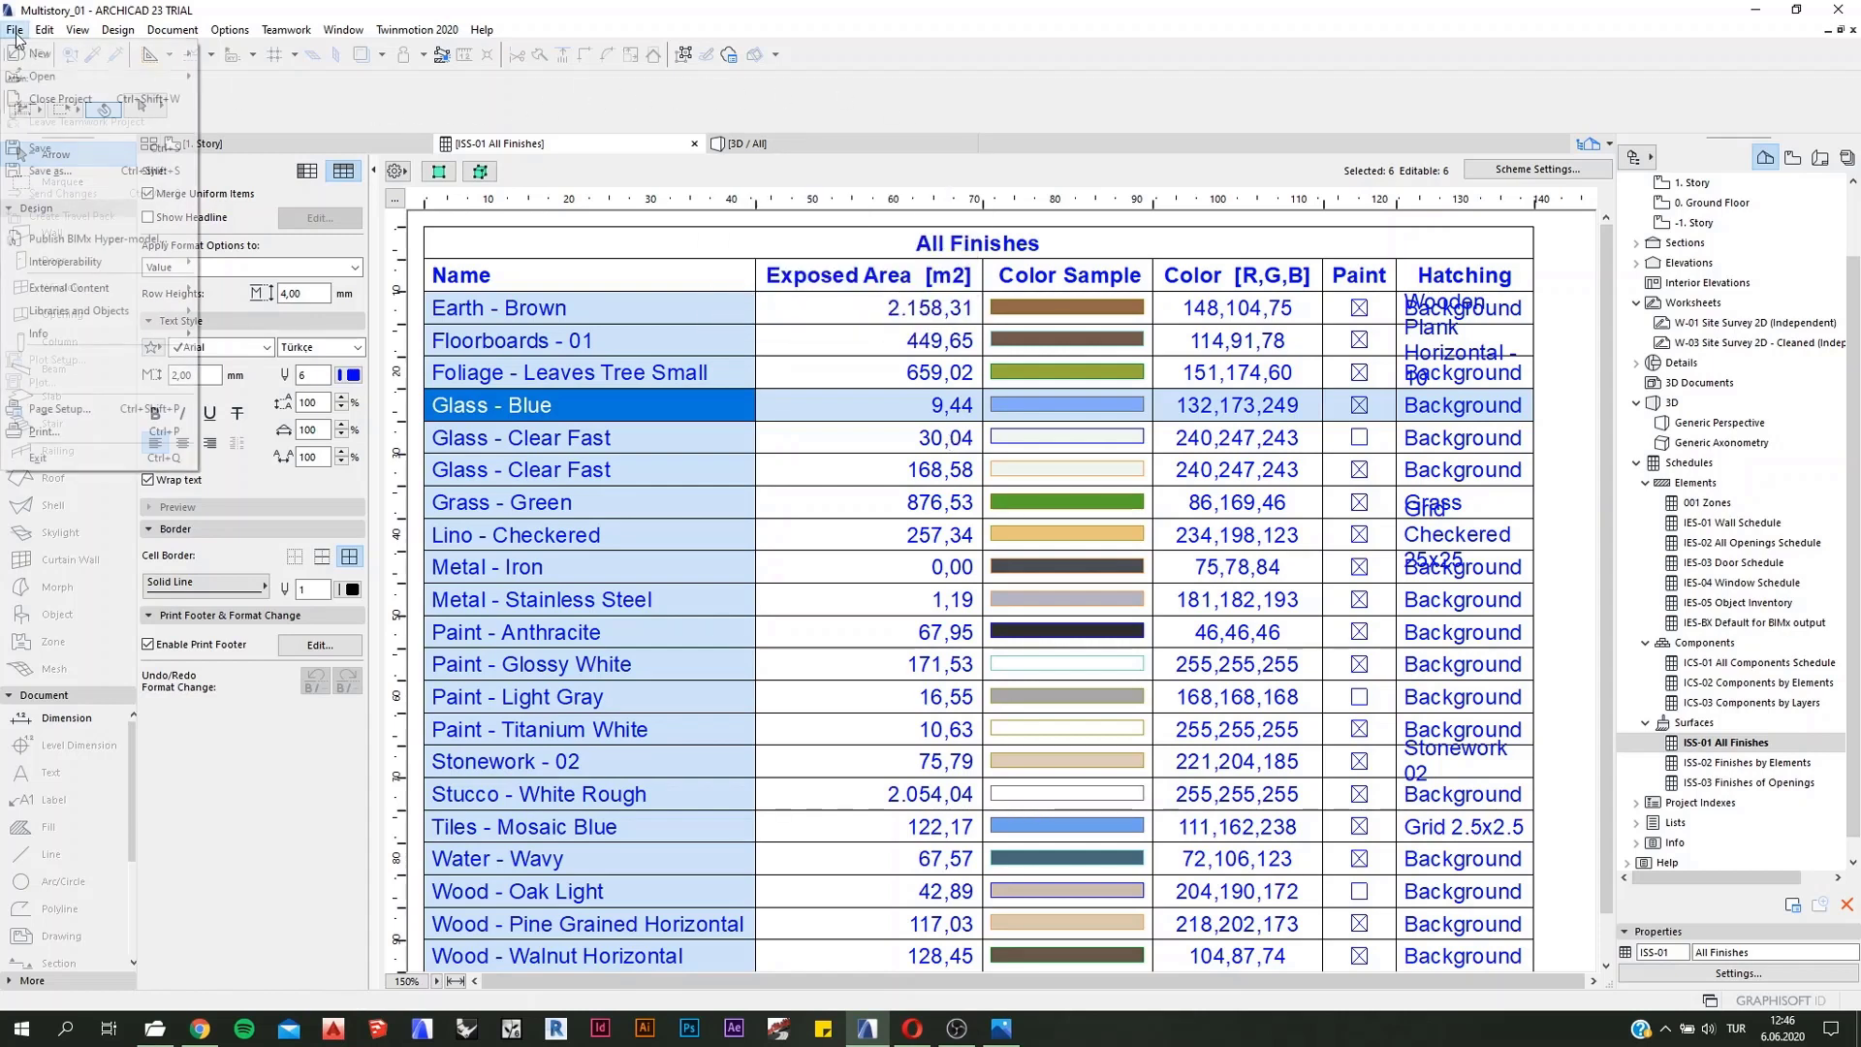
left_click(62, 165)
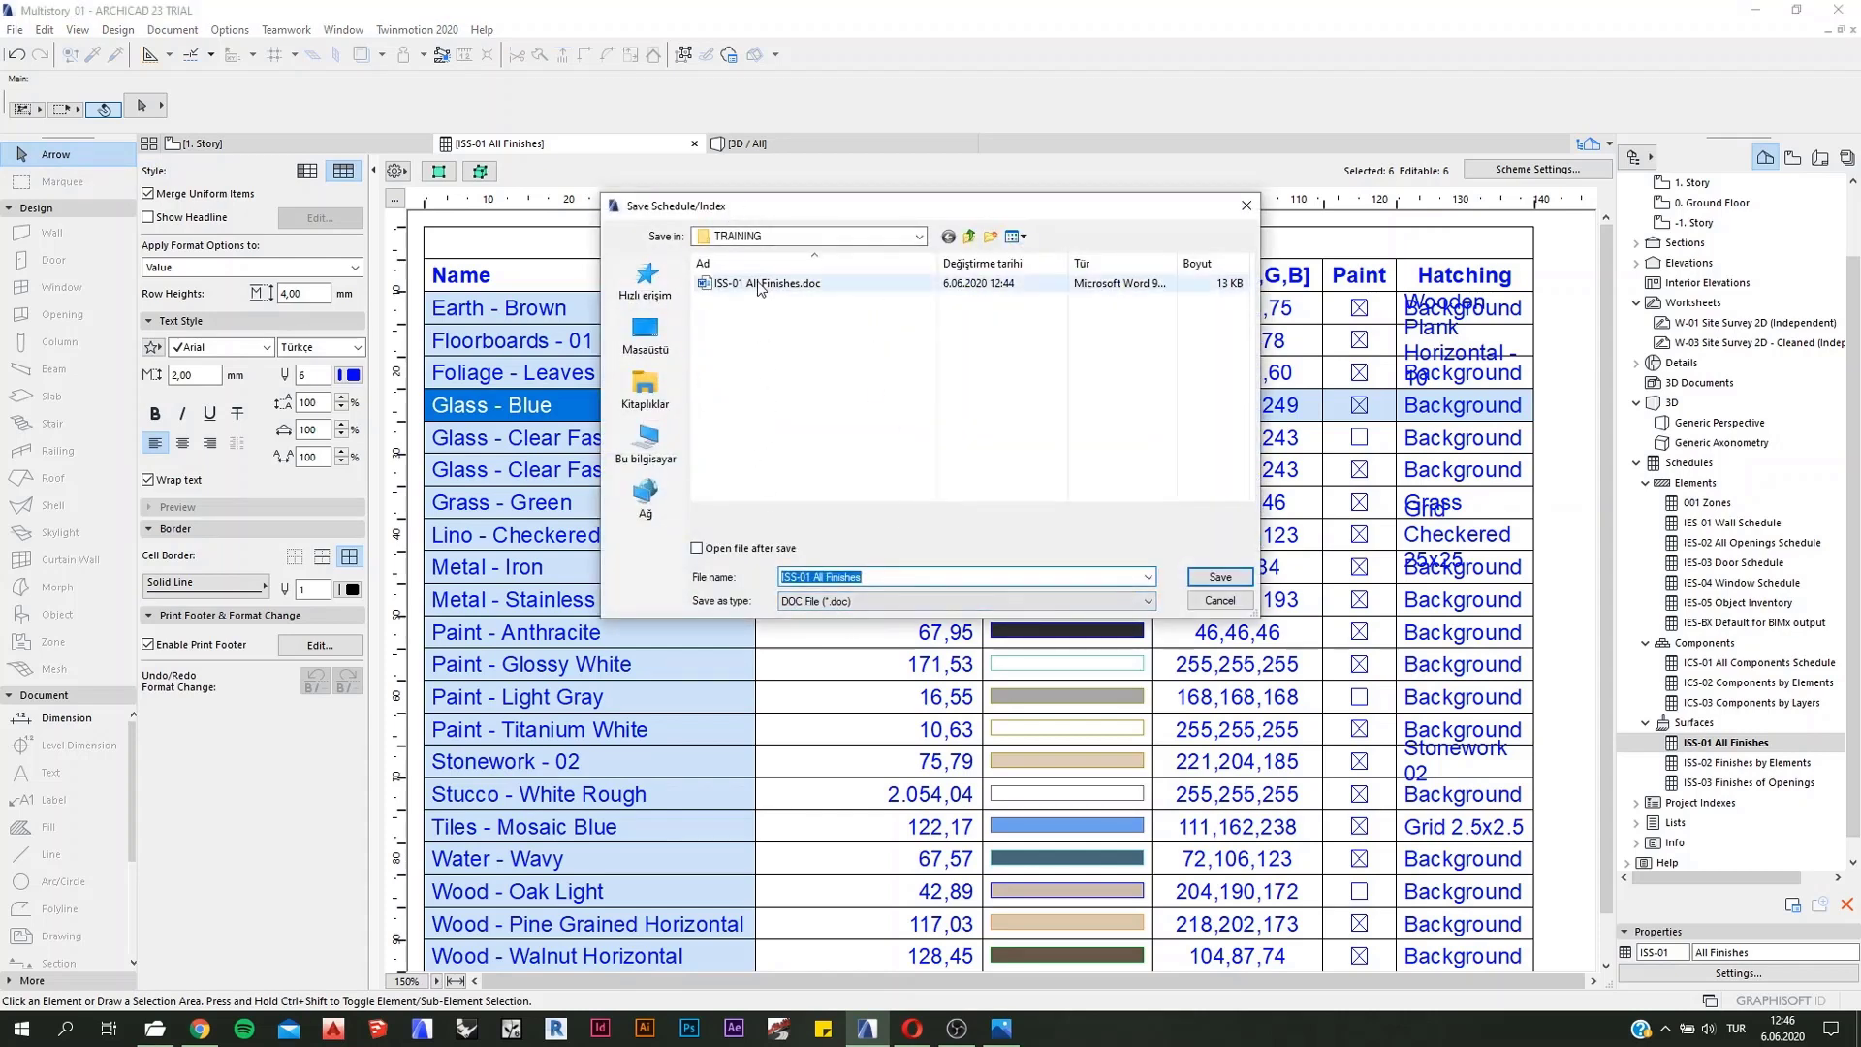
left_click_drag(830, 214, 811, 263)
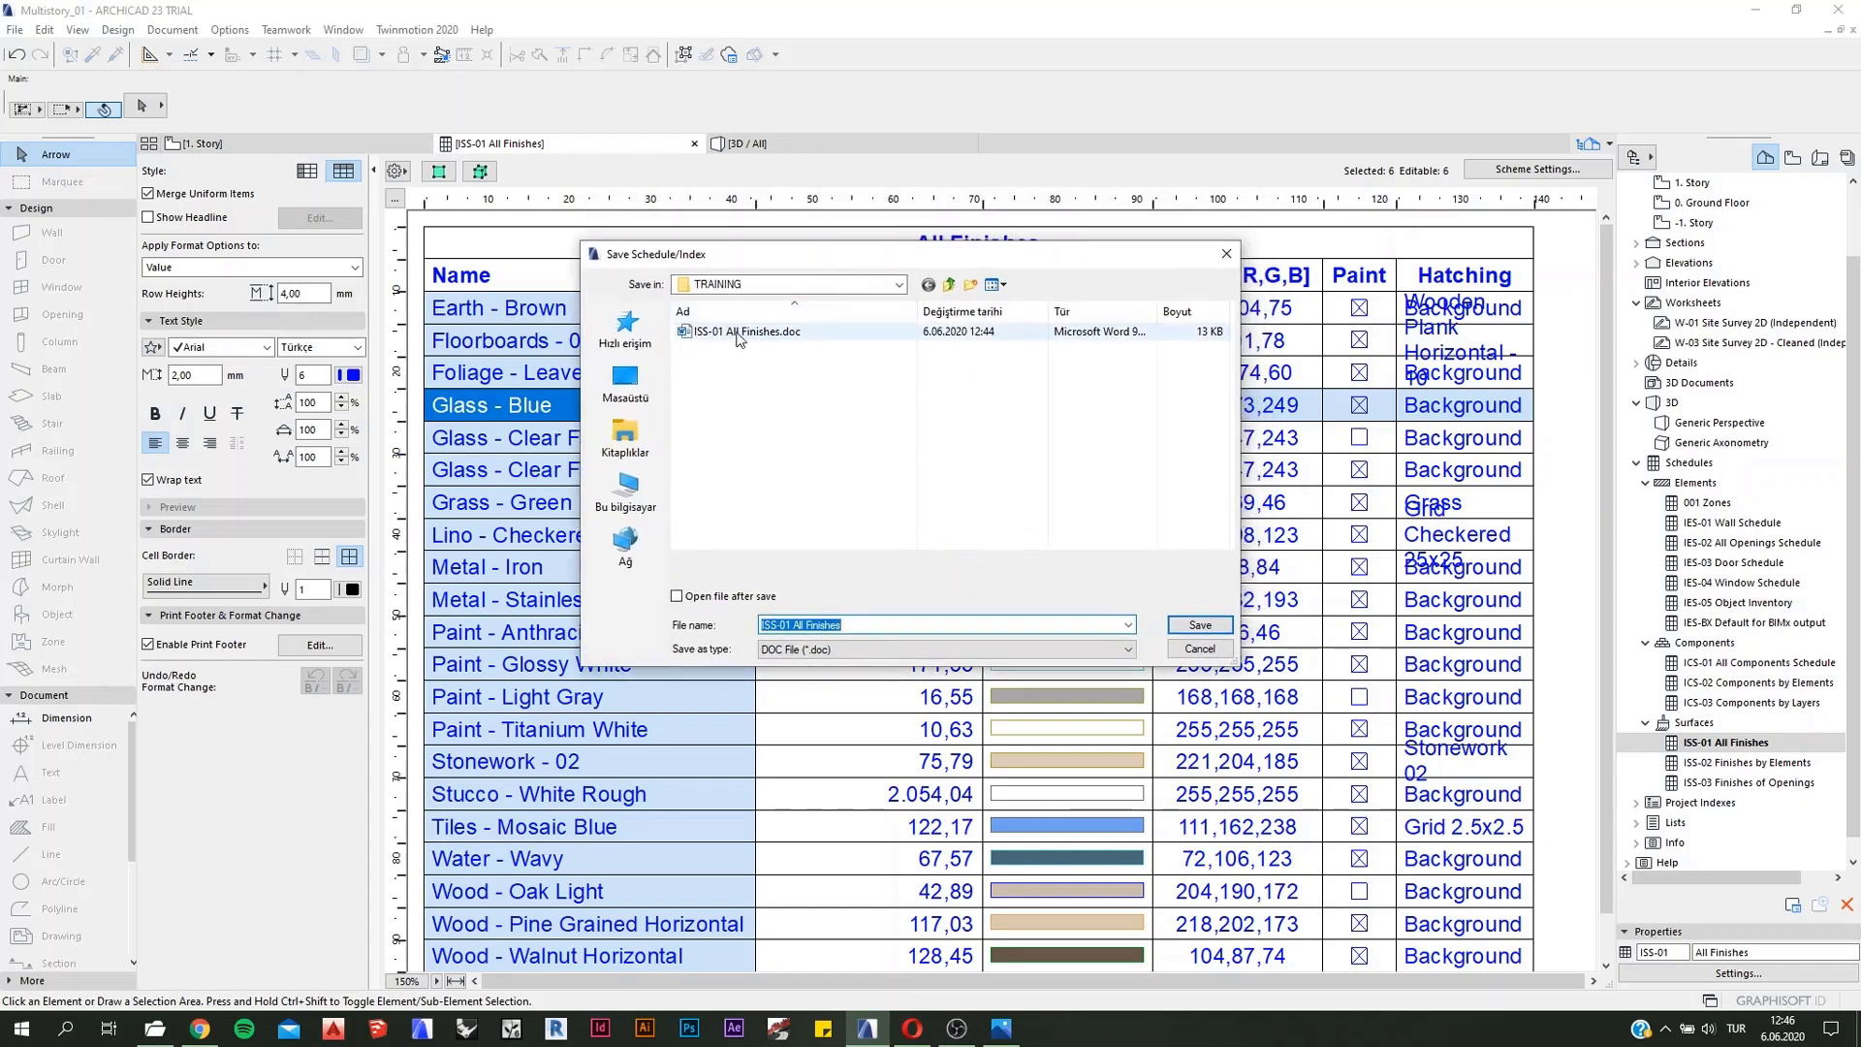
left_click(888, 649)
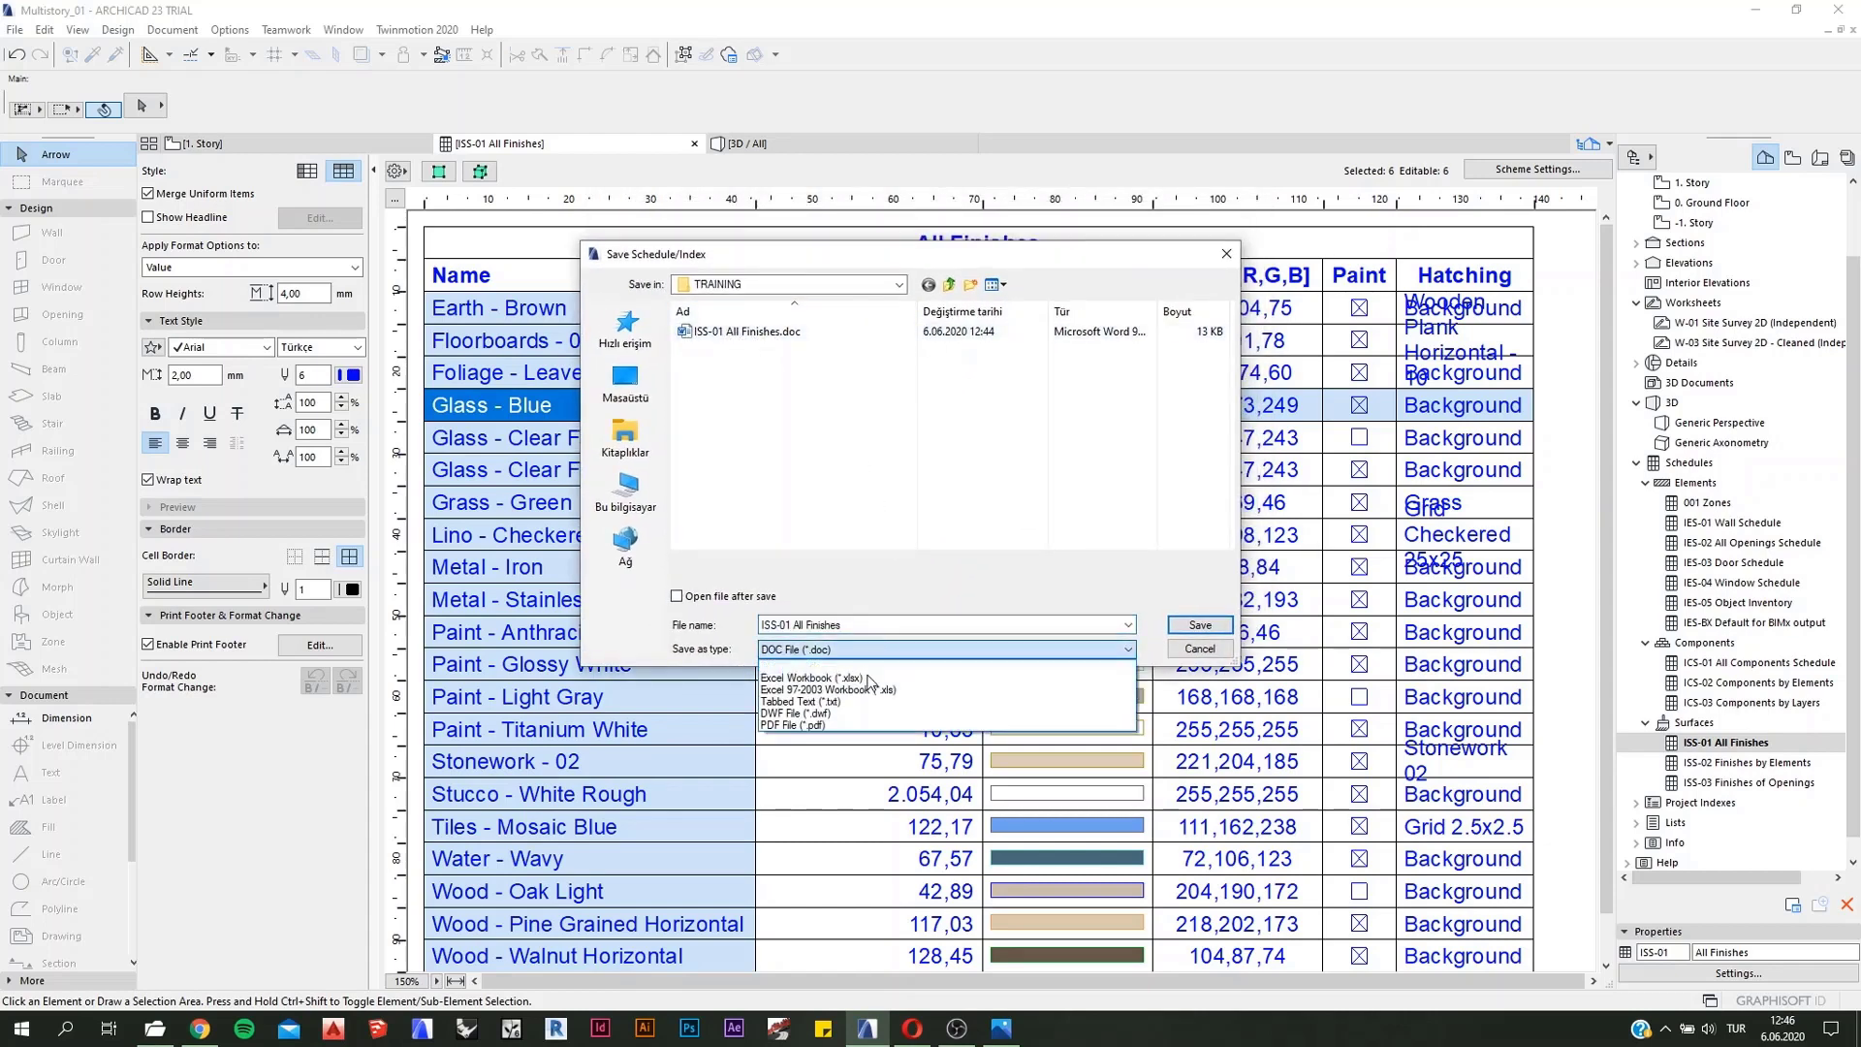
left_click(868, 679)
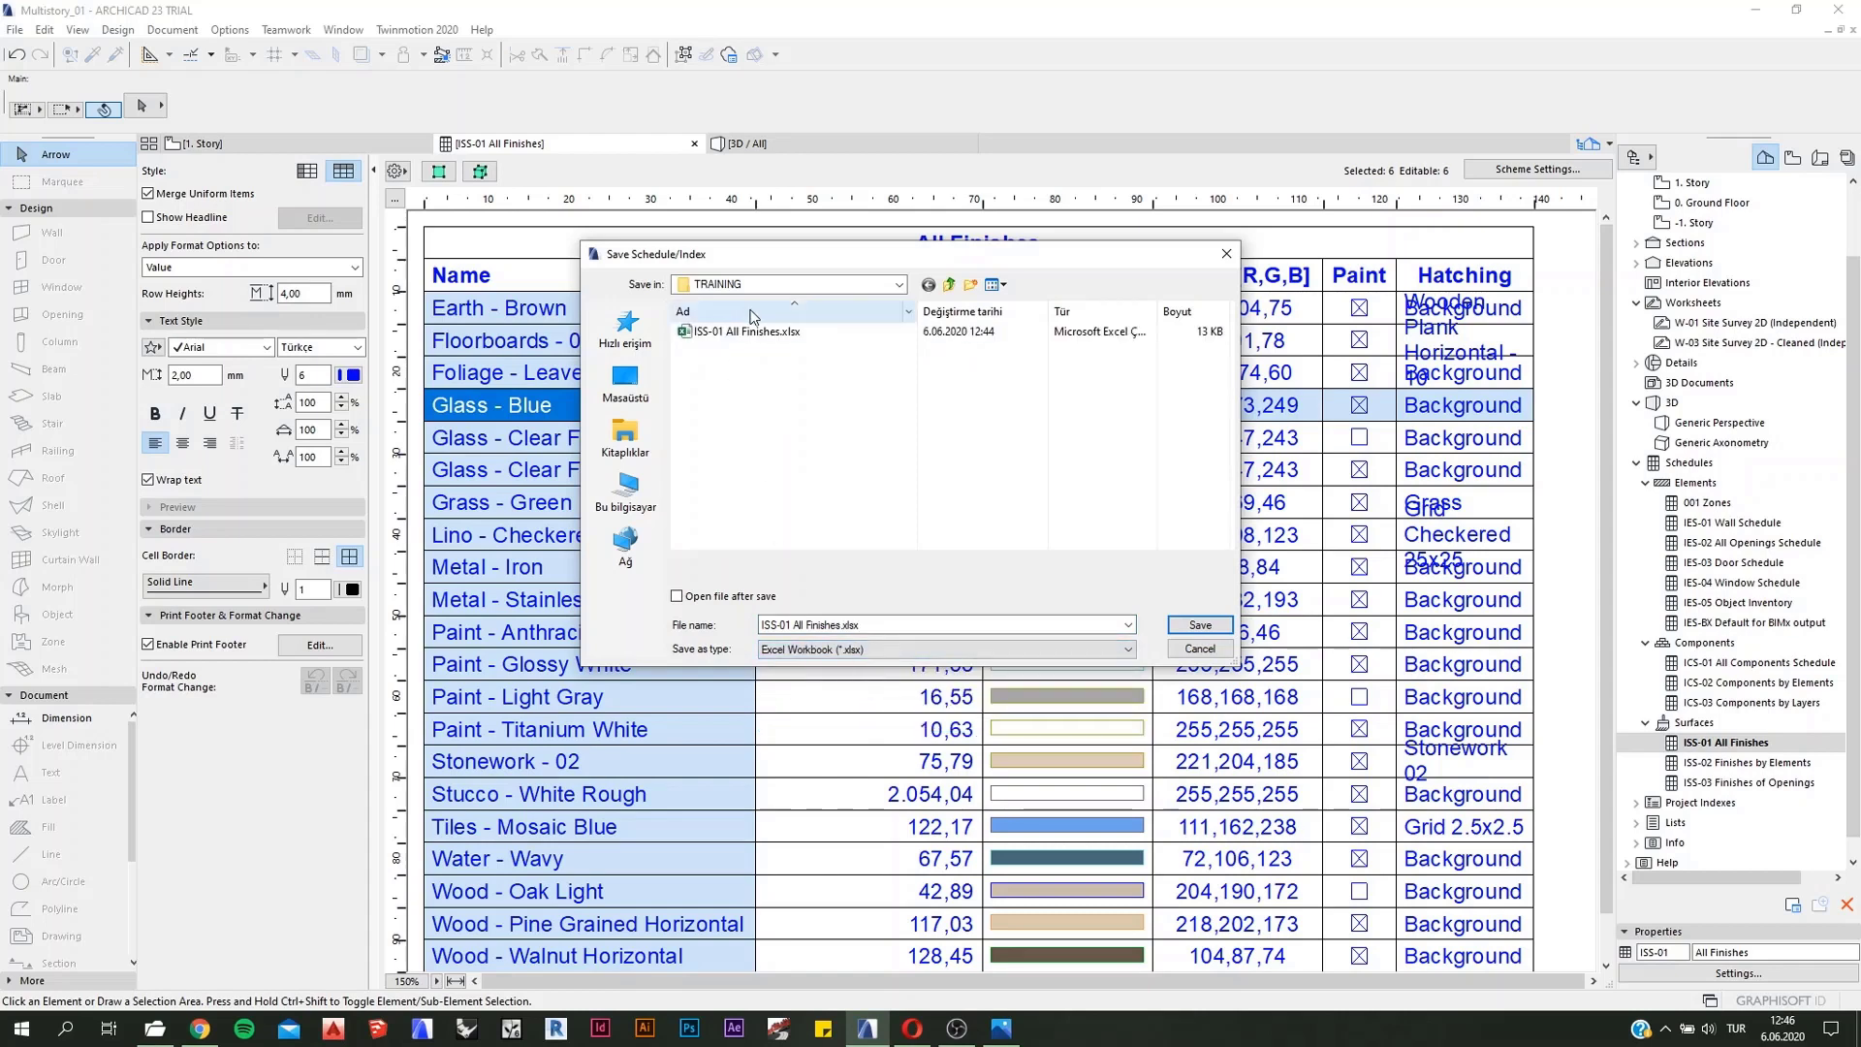
left_click(744, 598)
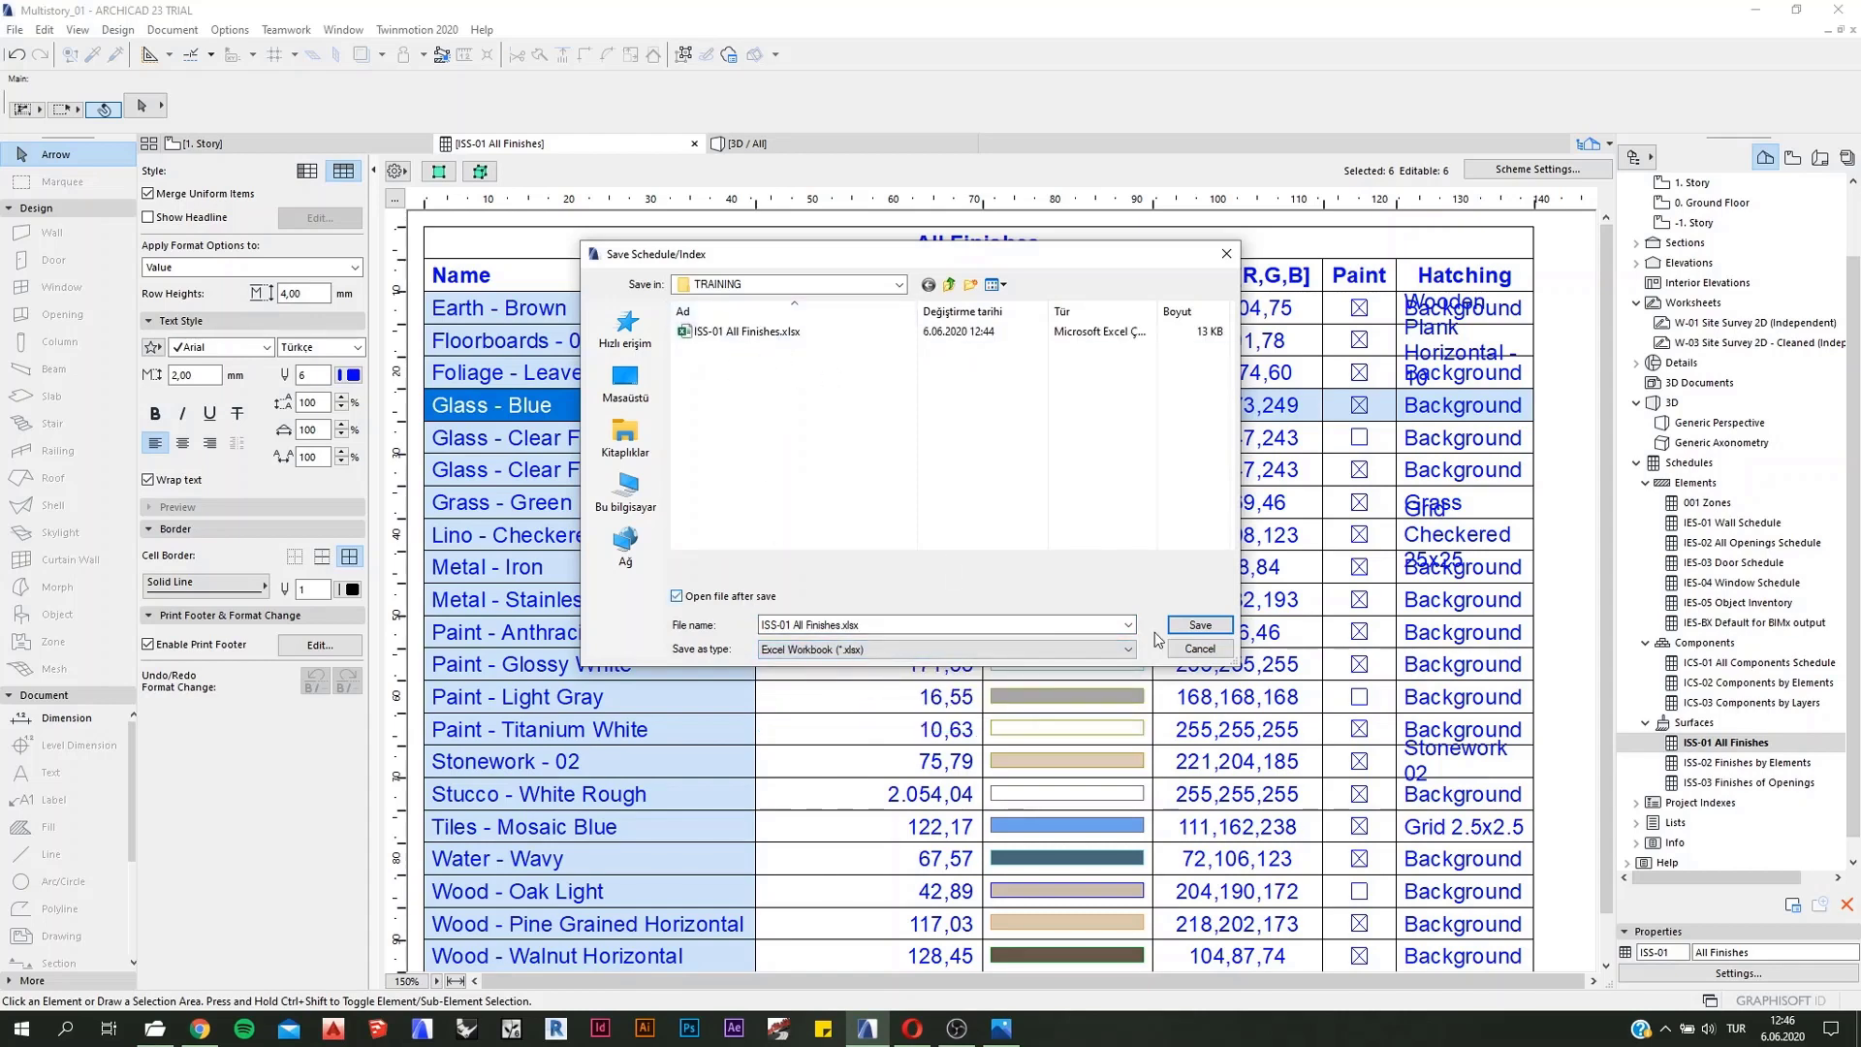
left_click(1200, 625)
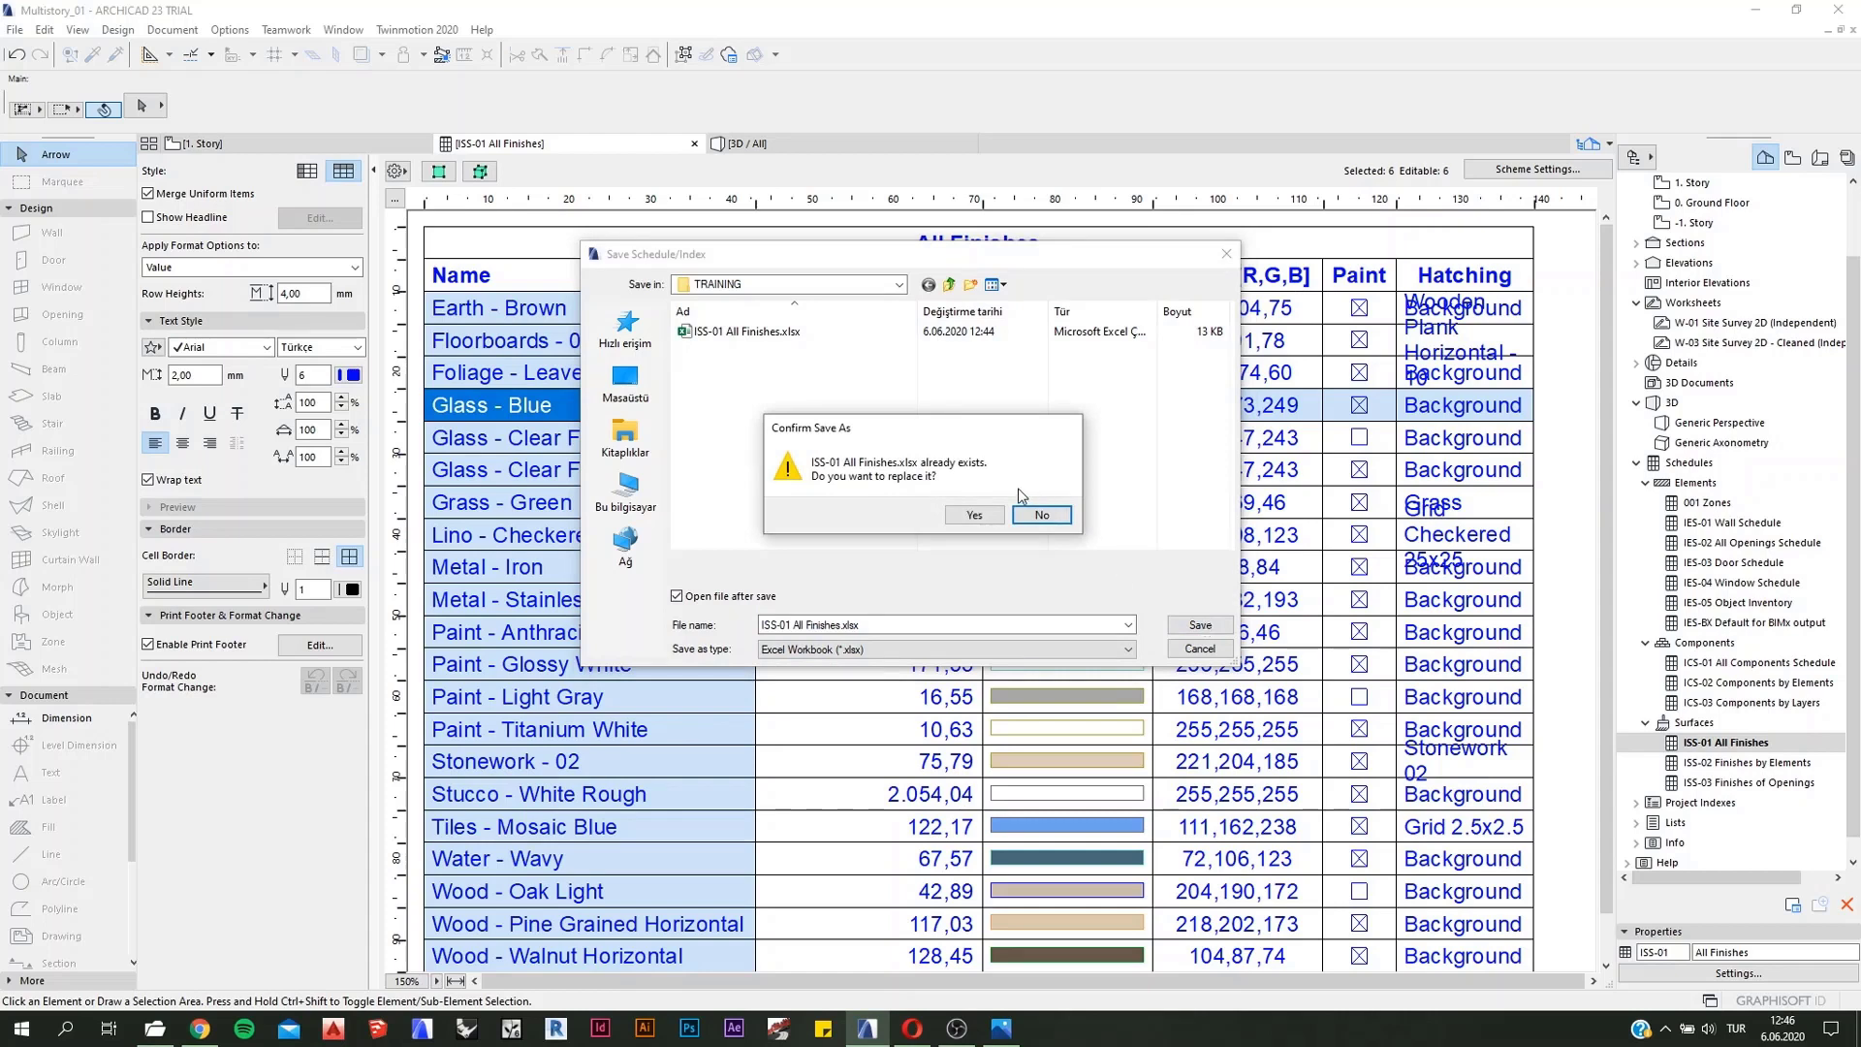
left_click(969, 515)
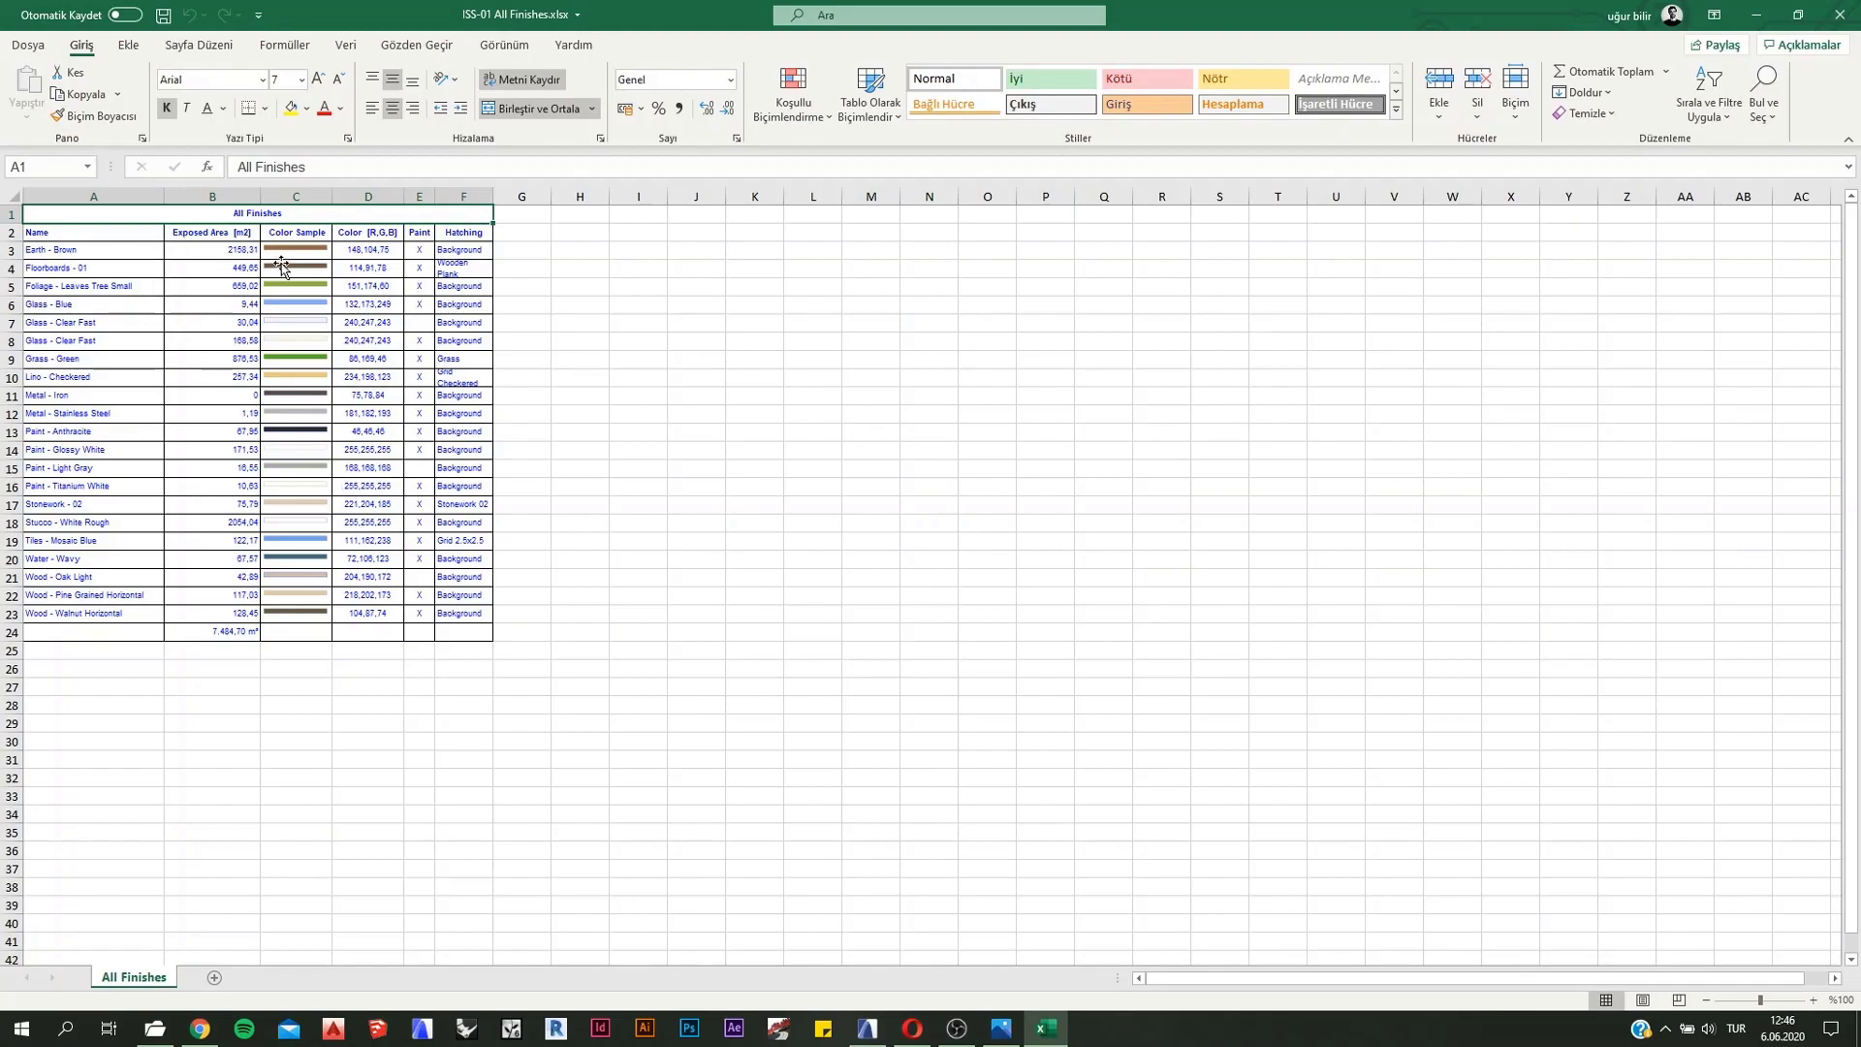
Step: Examine the finish names and exposed areas in the exported All Finishes workbook and close Excel
scroll(257, 322, "up", 1, "ctrl")
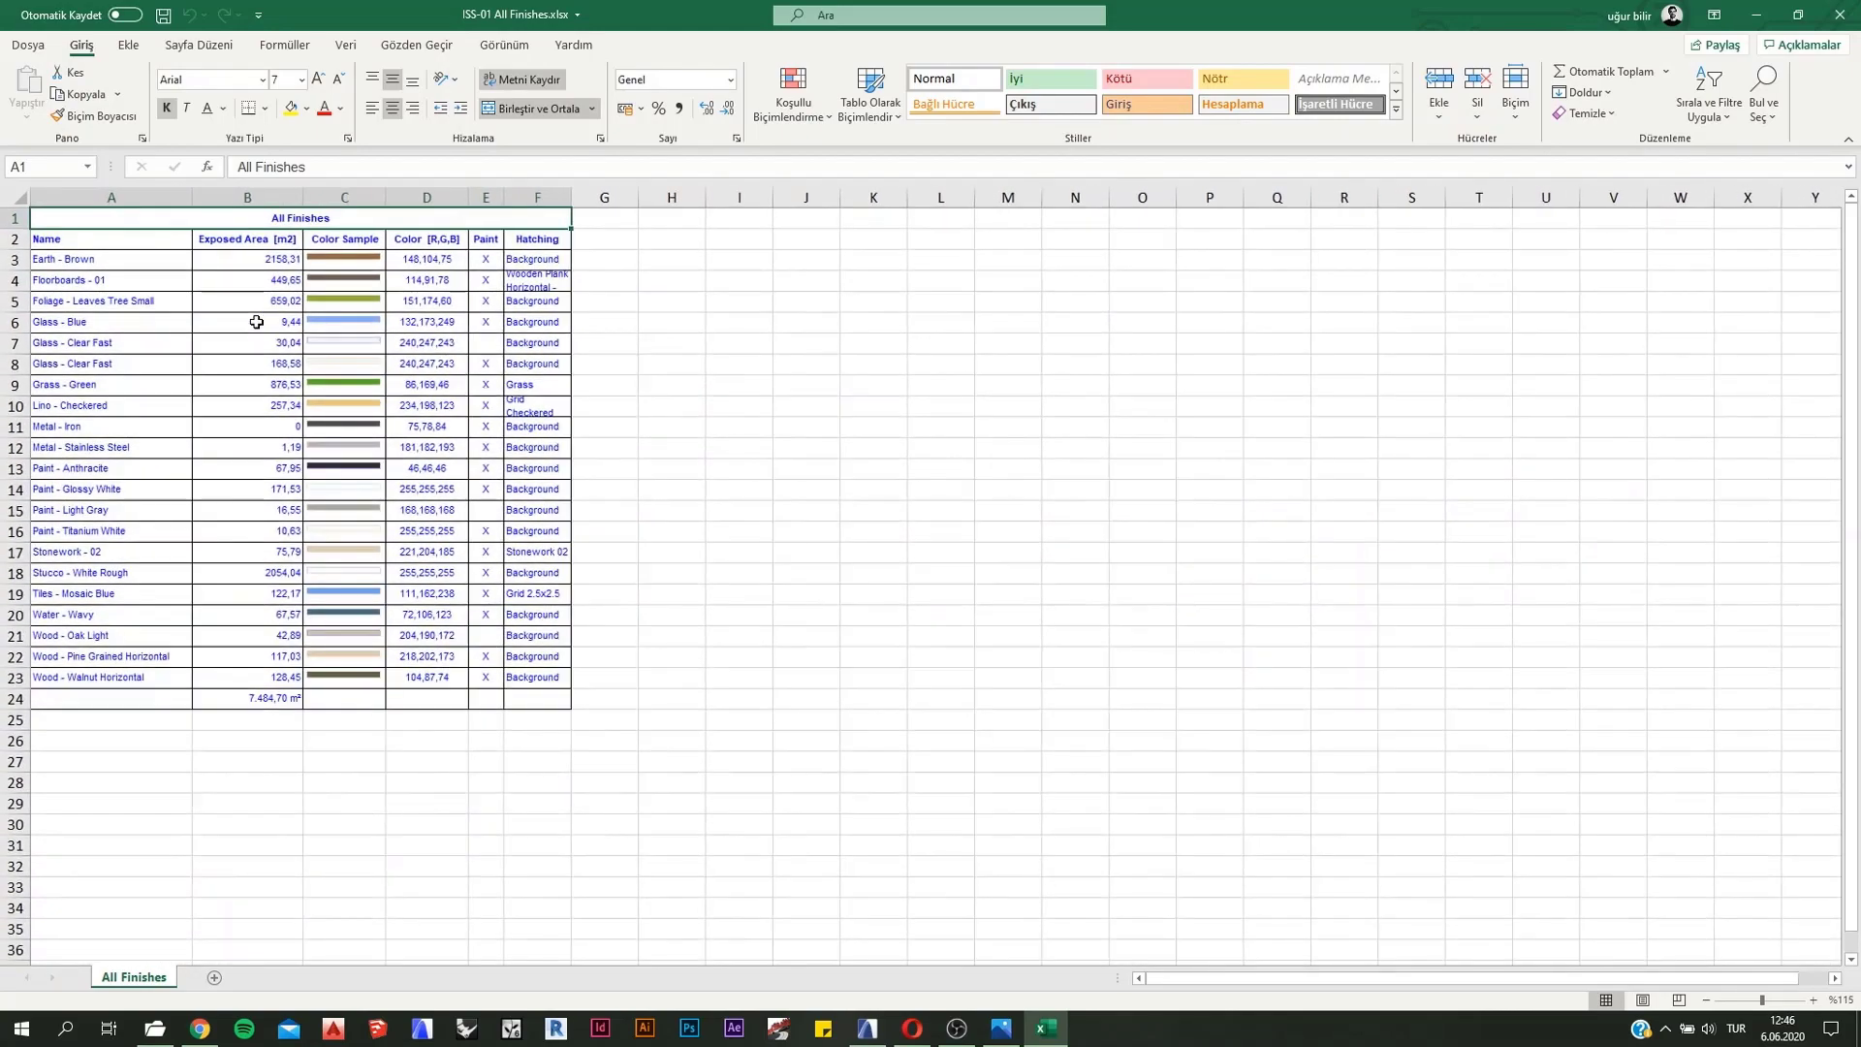
scroll(257, 321, "up", 3, "ctrl")
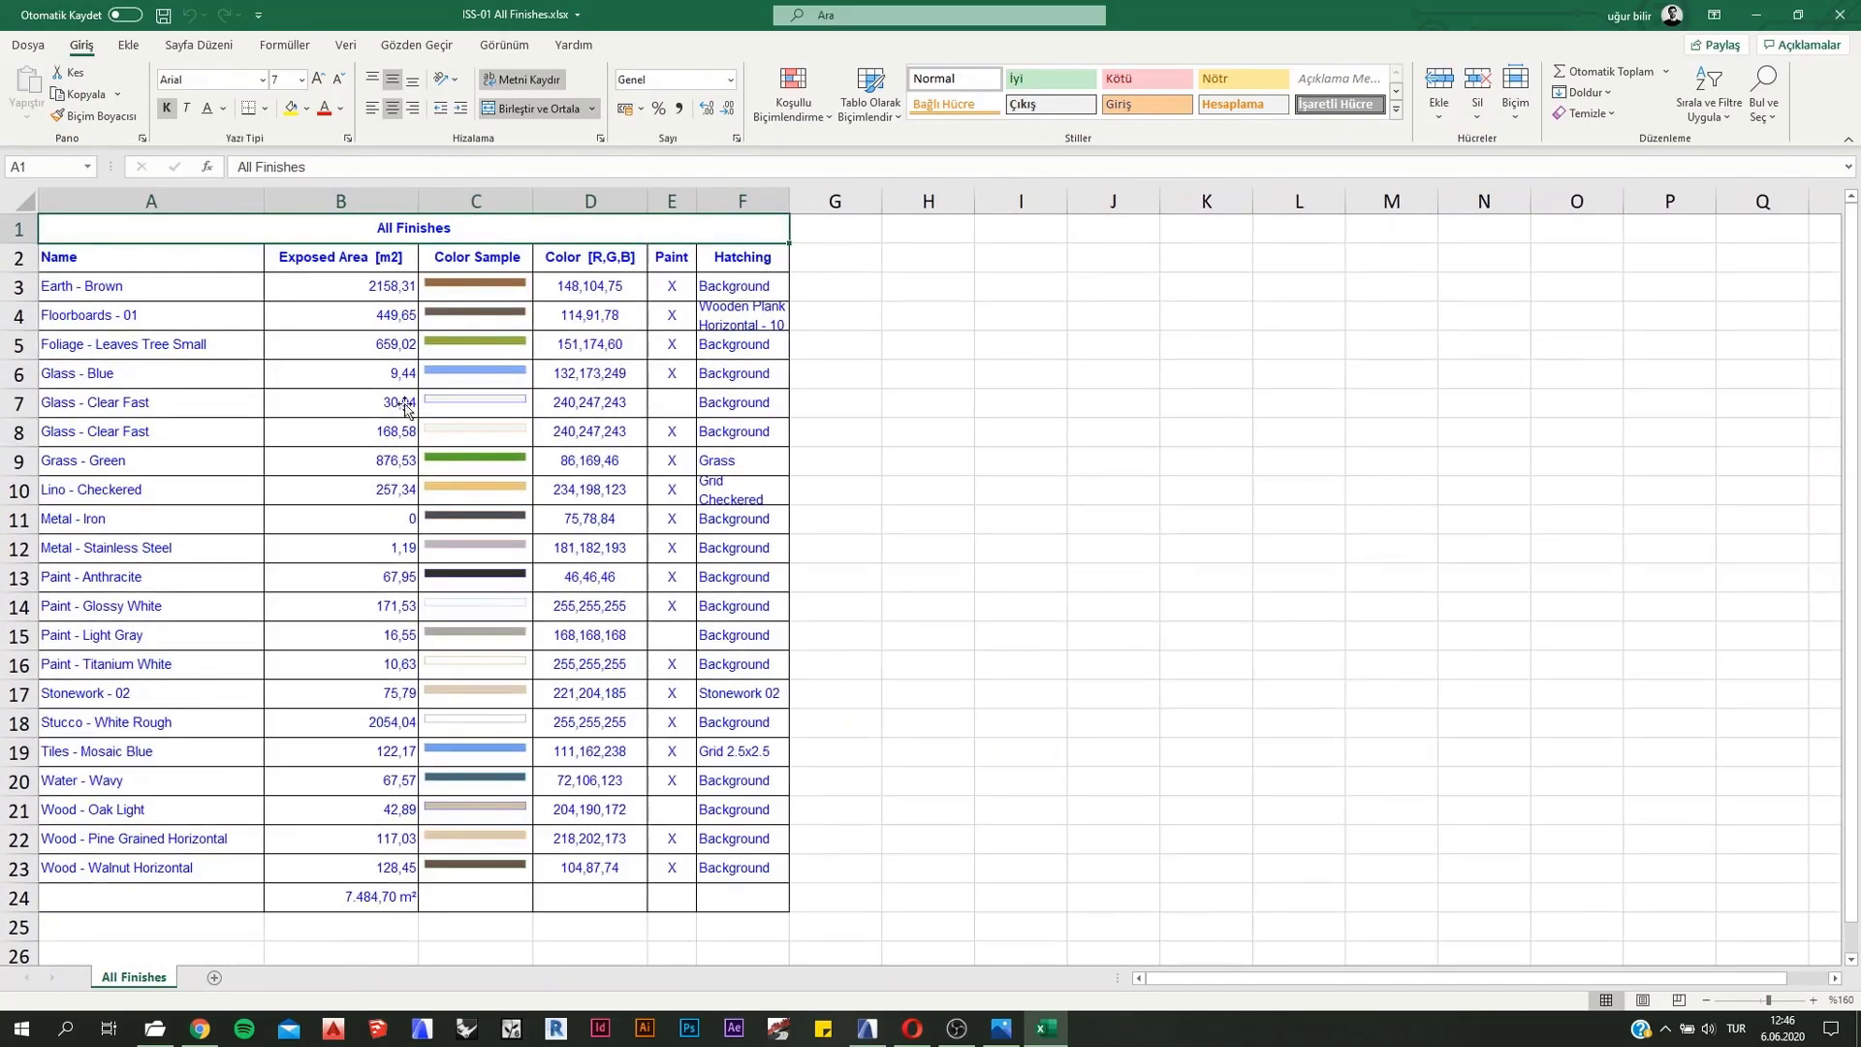
left_click(339, 279)
left_click(218, 283)
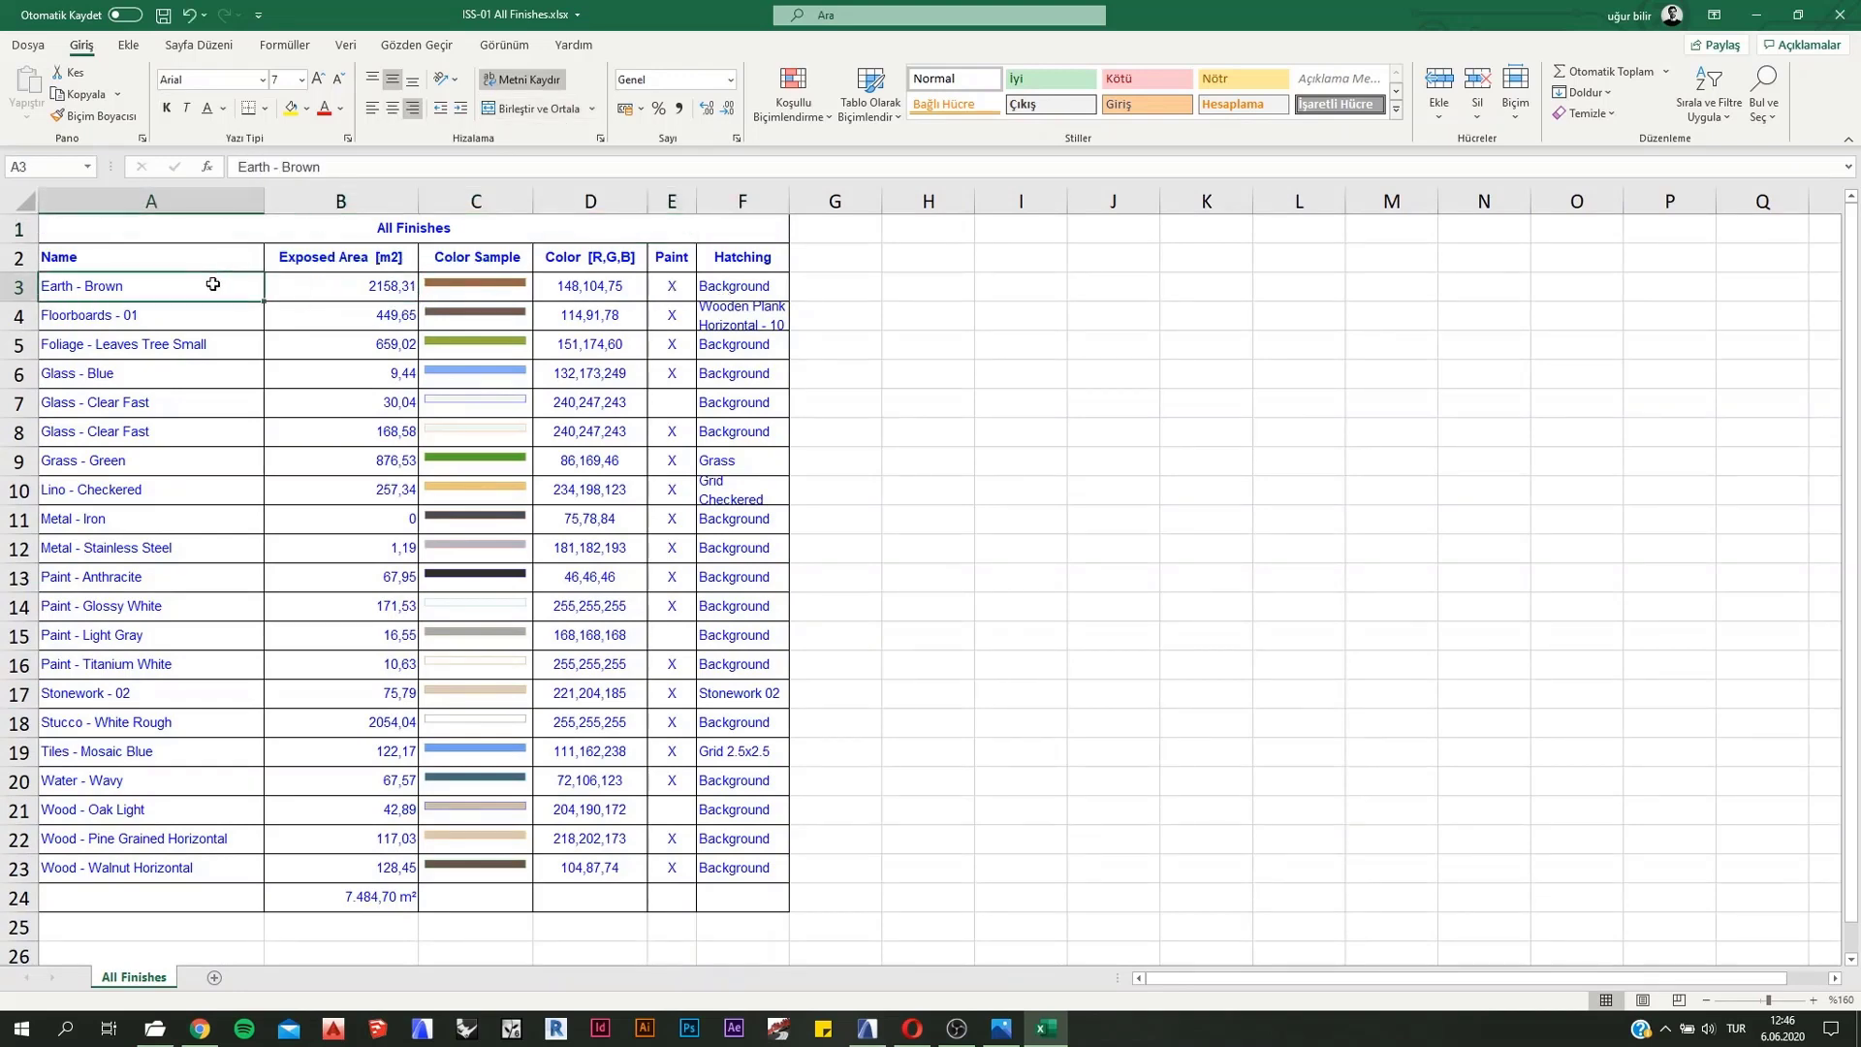
left_click(218, 315)
left_click(383, 326)
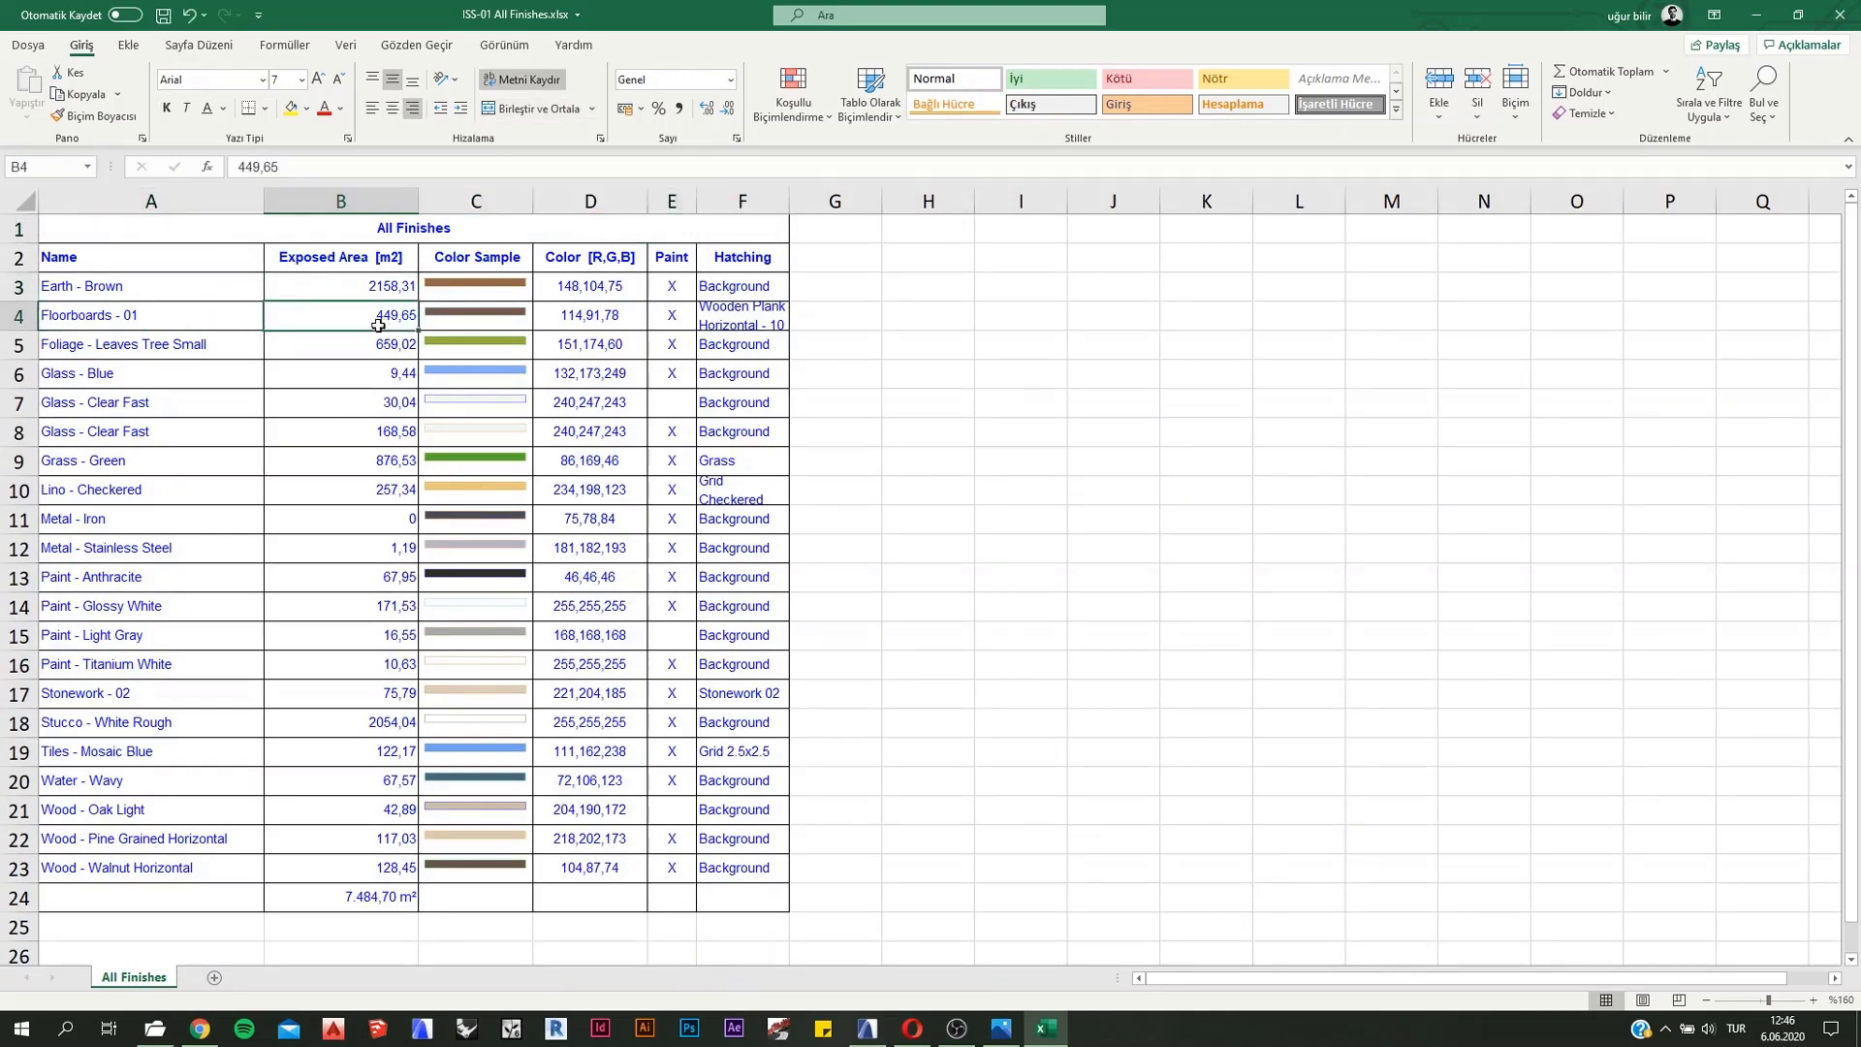
left_click(1835, 17)
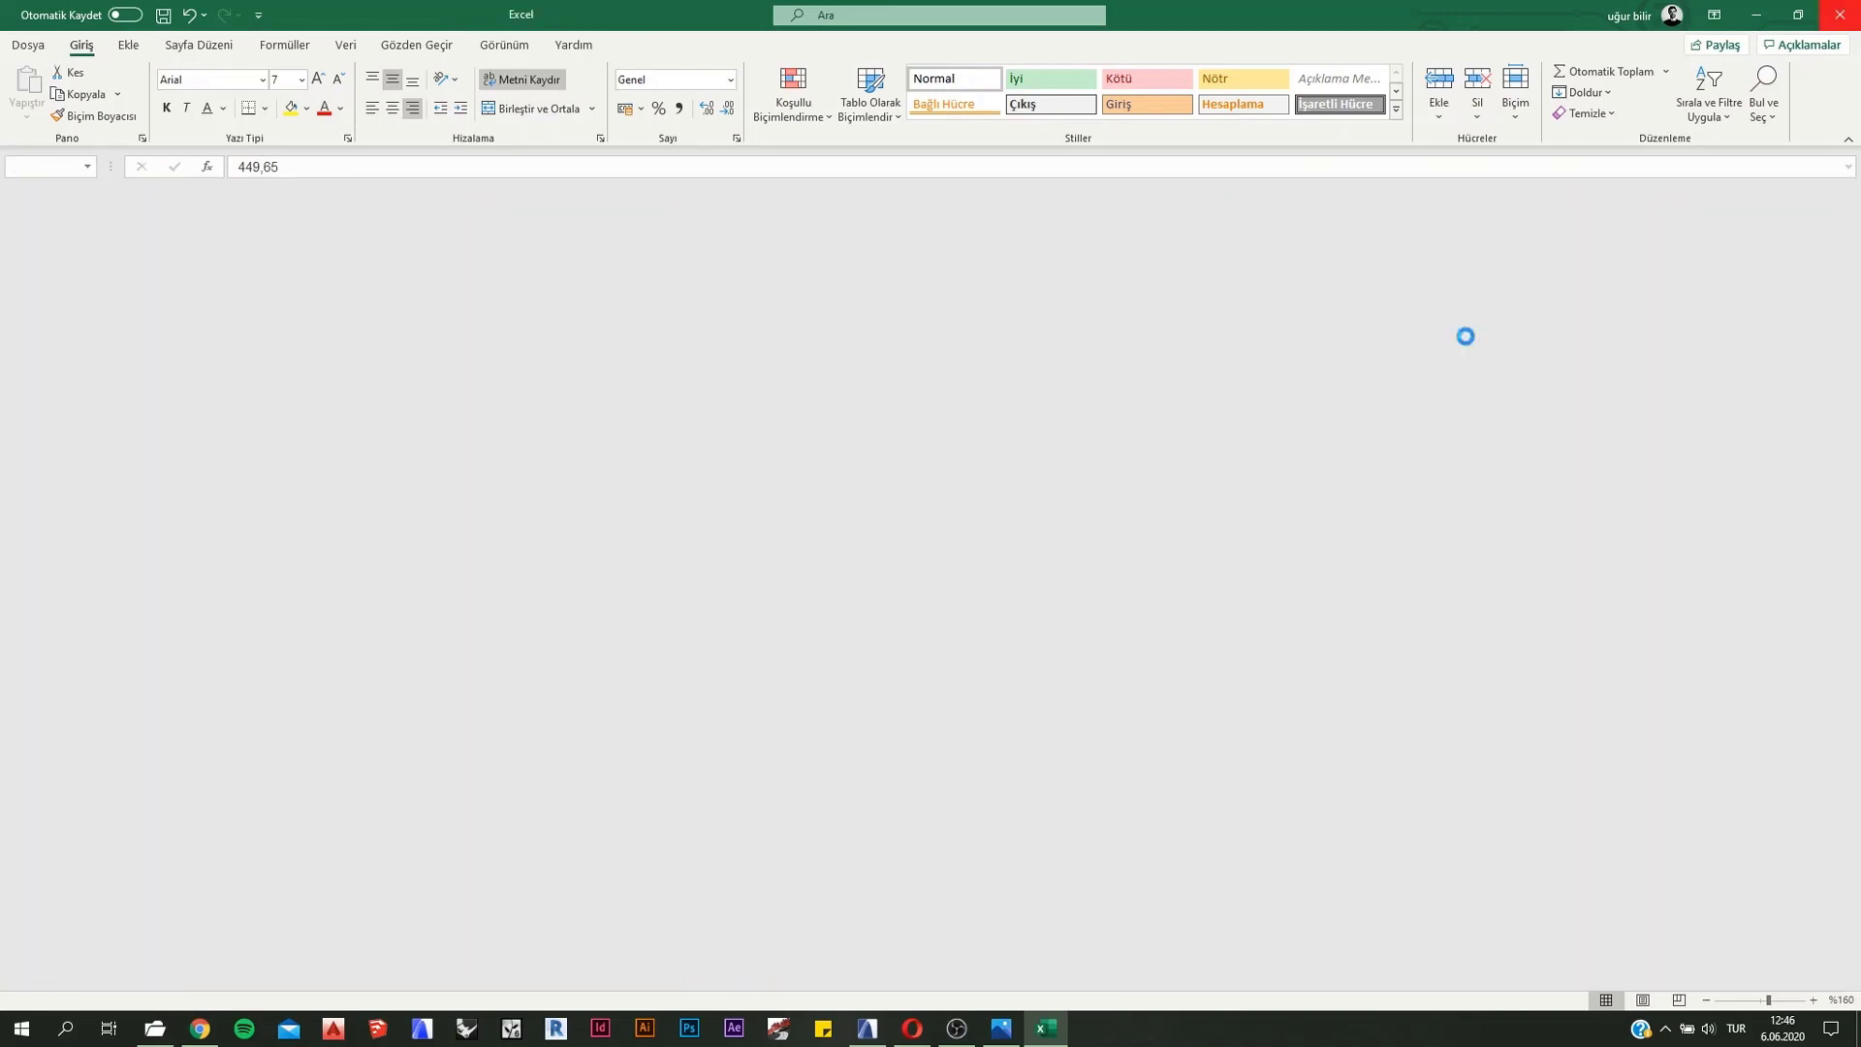